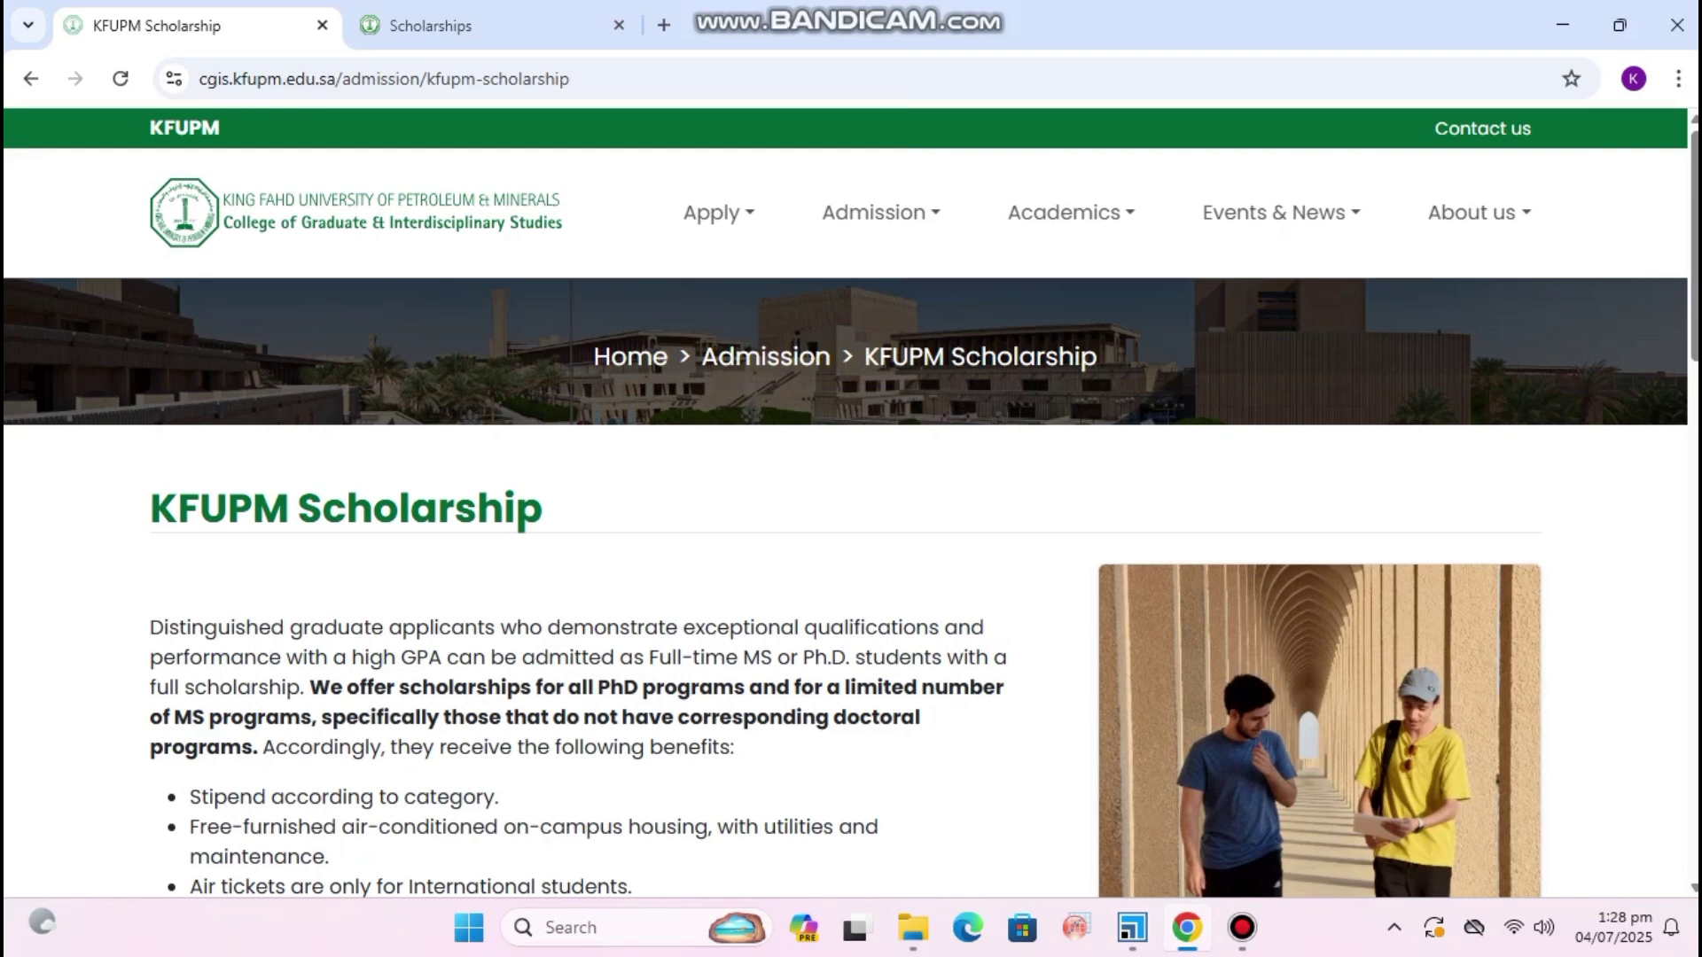
Read the scholarship benefits and self-sponsored fee structure on the KFUPM Scholarship page, and view the available application options.
{"action": "scroll", "coordinate": [851, 585], "scroll_direction": "down", "scroll_amount": 2}
{"action": "scroll", "coordinate": [851, 585], "scroll_direction": "down", "scroll_amount": 1}
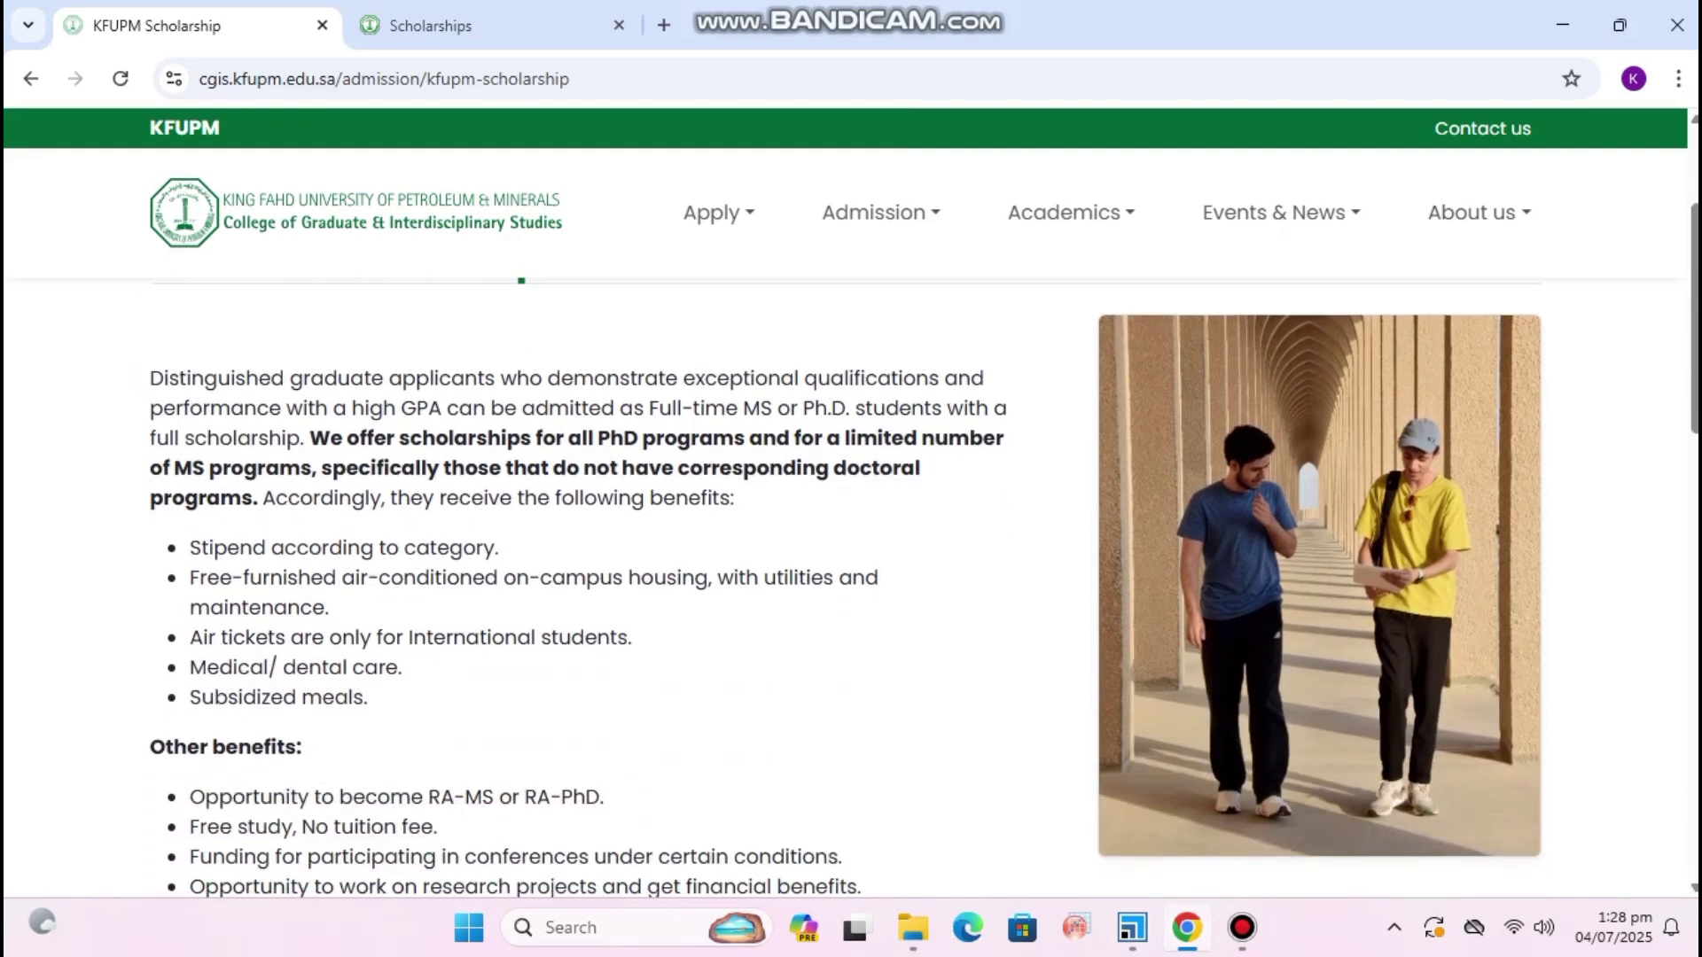
{"action": "scroll", "coordinate": [851, 585], "scroll_direction": "down", "scroll_amount": 1}
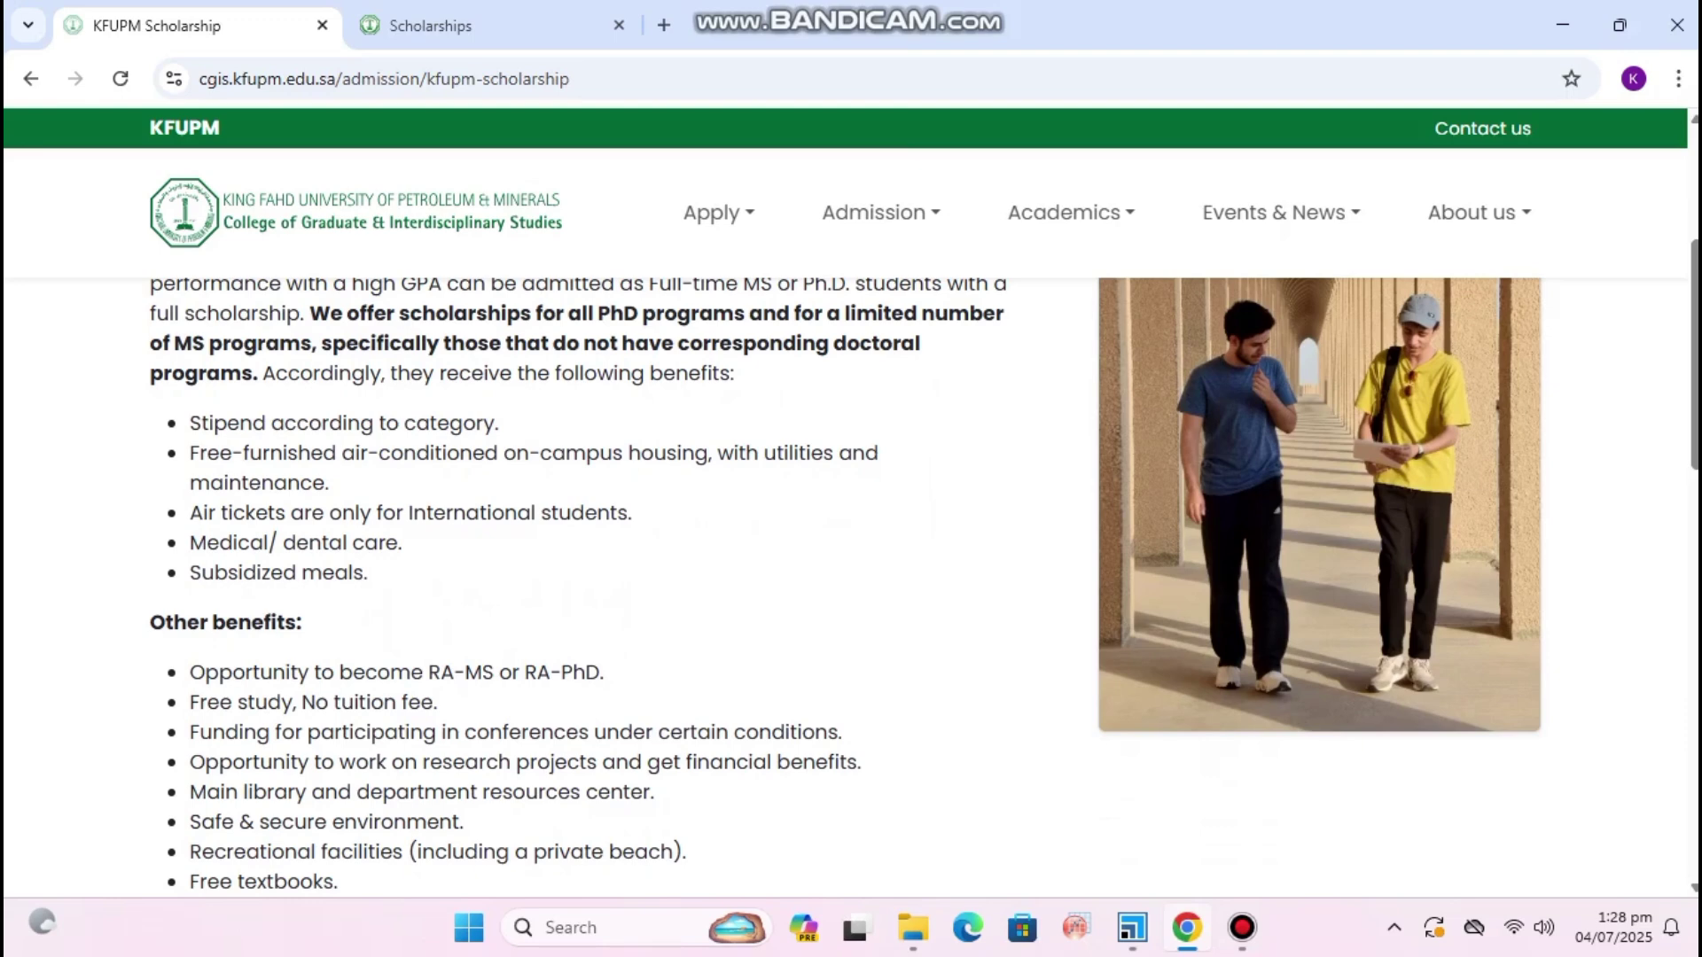
{"action": "scroll", "coordinate": [923, 565], "scroll_direction": "down", "scroll_amount": 1}
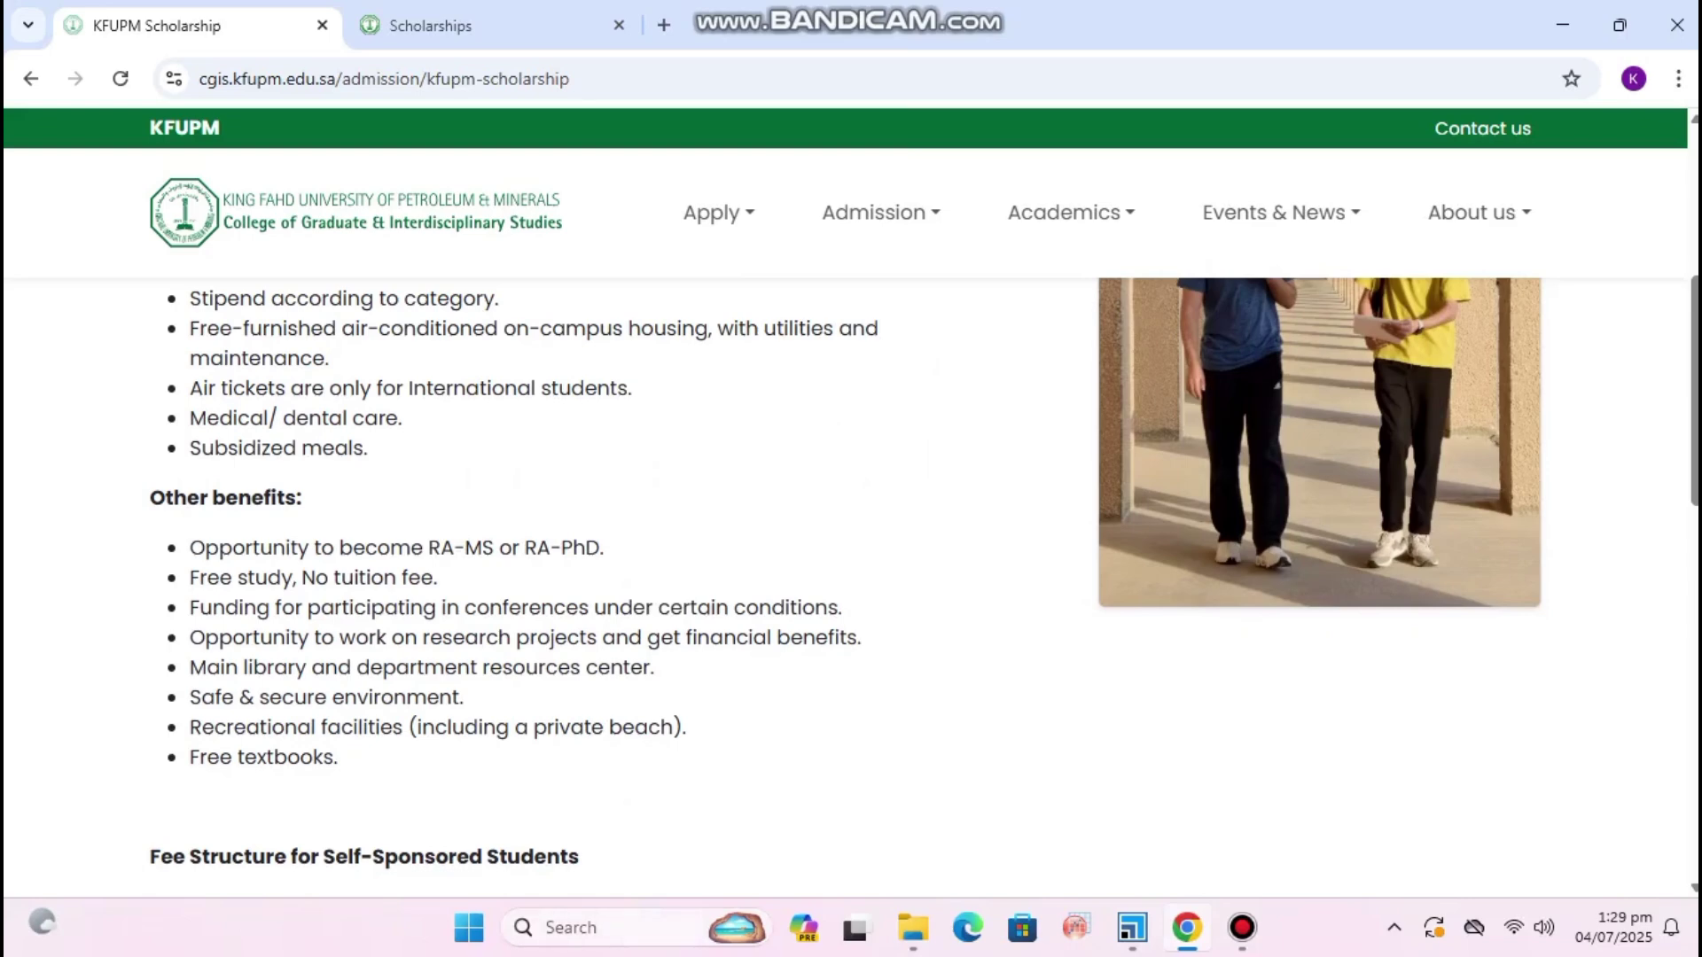
{"action": "scroll", "coordinate": [851, 585], "scroll_direction": "down", "scroll_amount": 2}
{"action": "scroll", "coordinate": [851, 585], "scroll_direction": "down", "scroll_amount": 2}
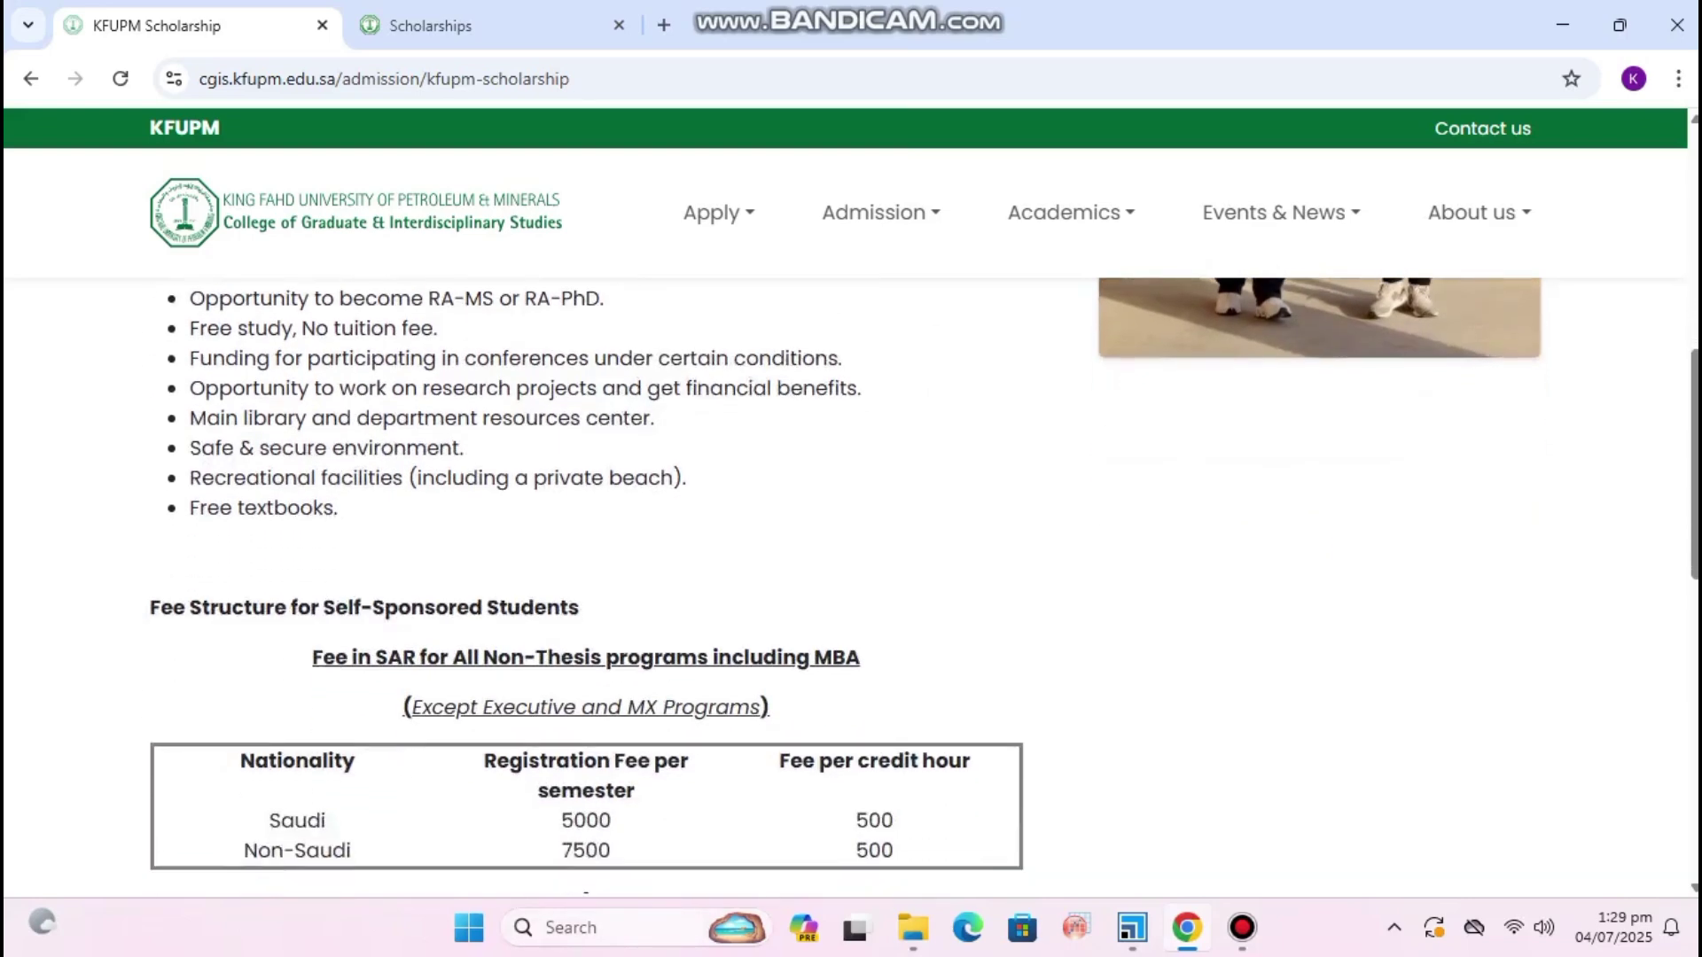
{"action": "left_click", "coordinate": [718, 213]}
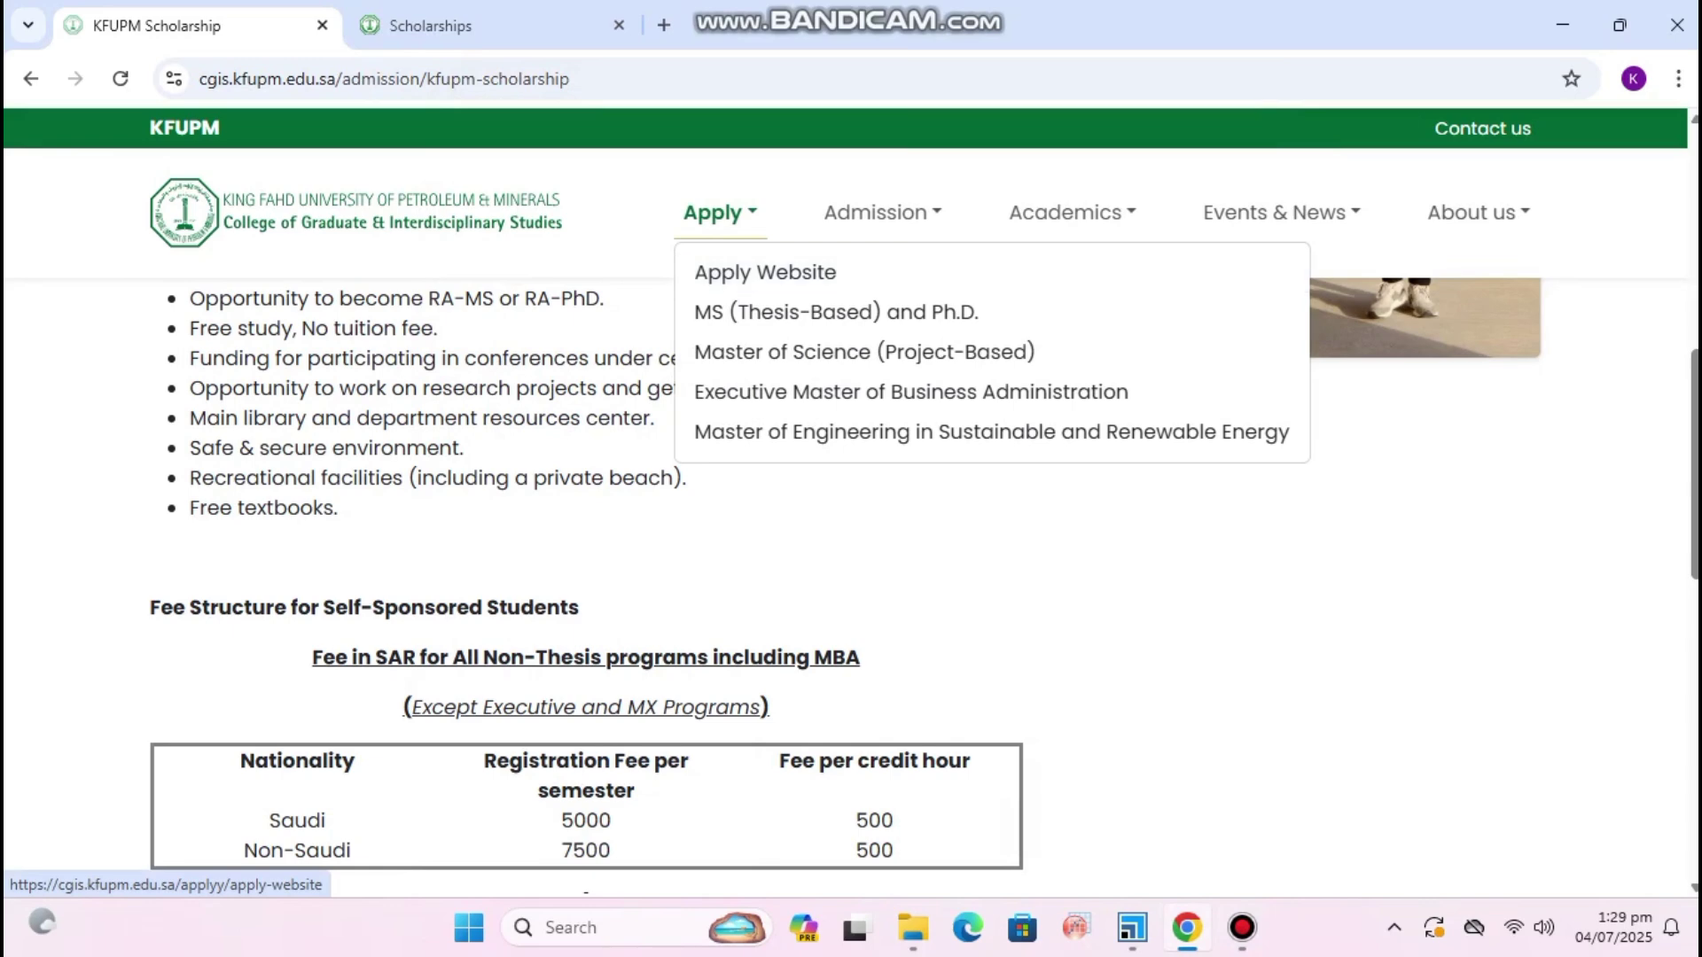
Review the eligibility criteria, offered benefits, graduate program details and coordinator section on the Chemical Engineering scholarships page.
{"action": "left_click", "coordinate": [430, 25]}
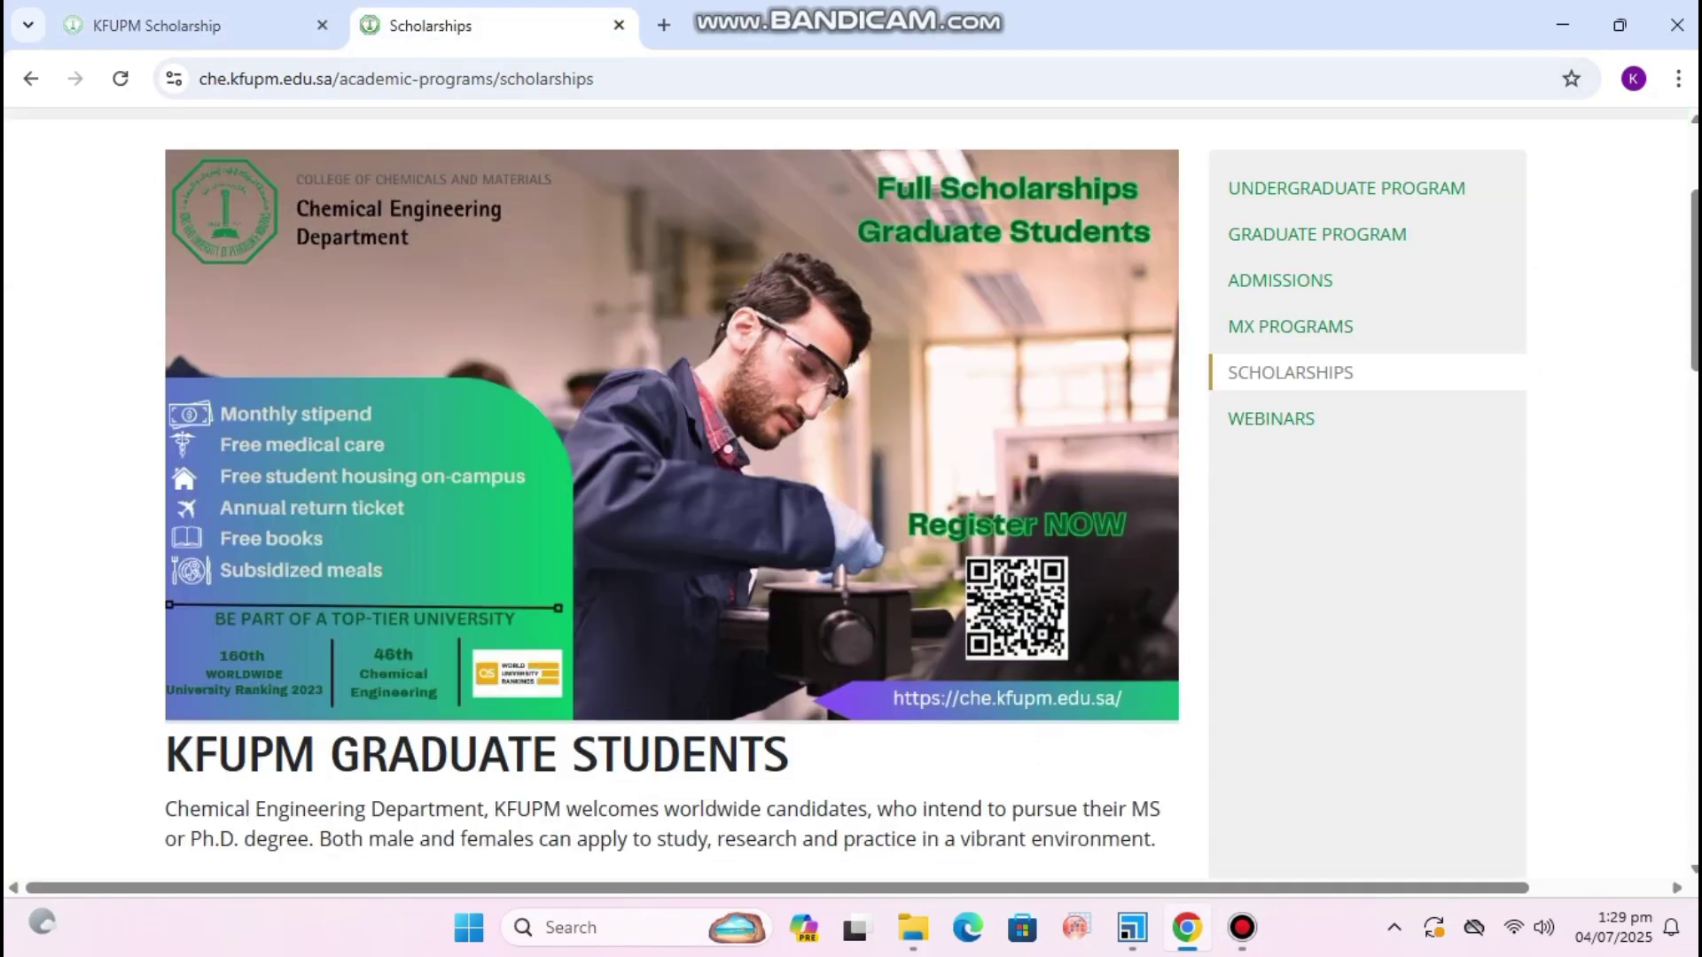
{"action": "scroll", "coordinate": [672, 496], "scroll_direction": "down", "scroll_amount": 6}
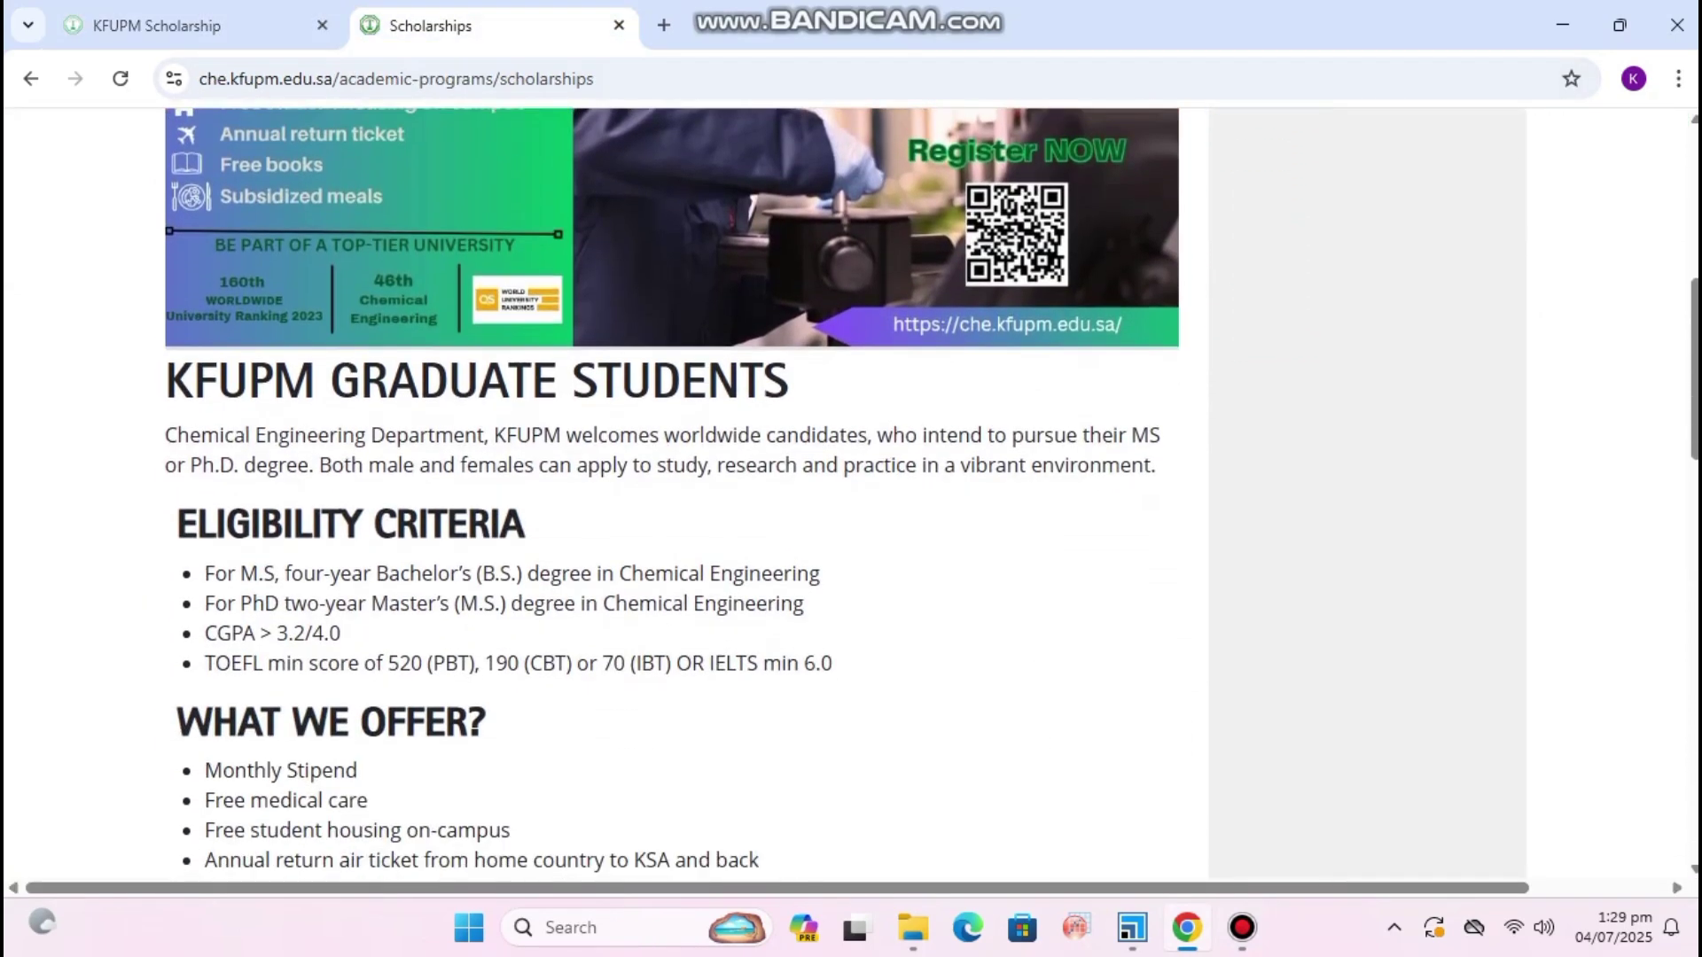
{"action": "scroll", "coordinate": [672, 496], "scroll_direction": "down", "scroll_amount": 1}
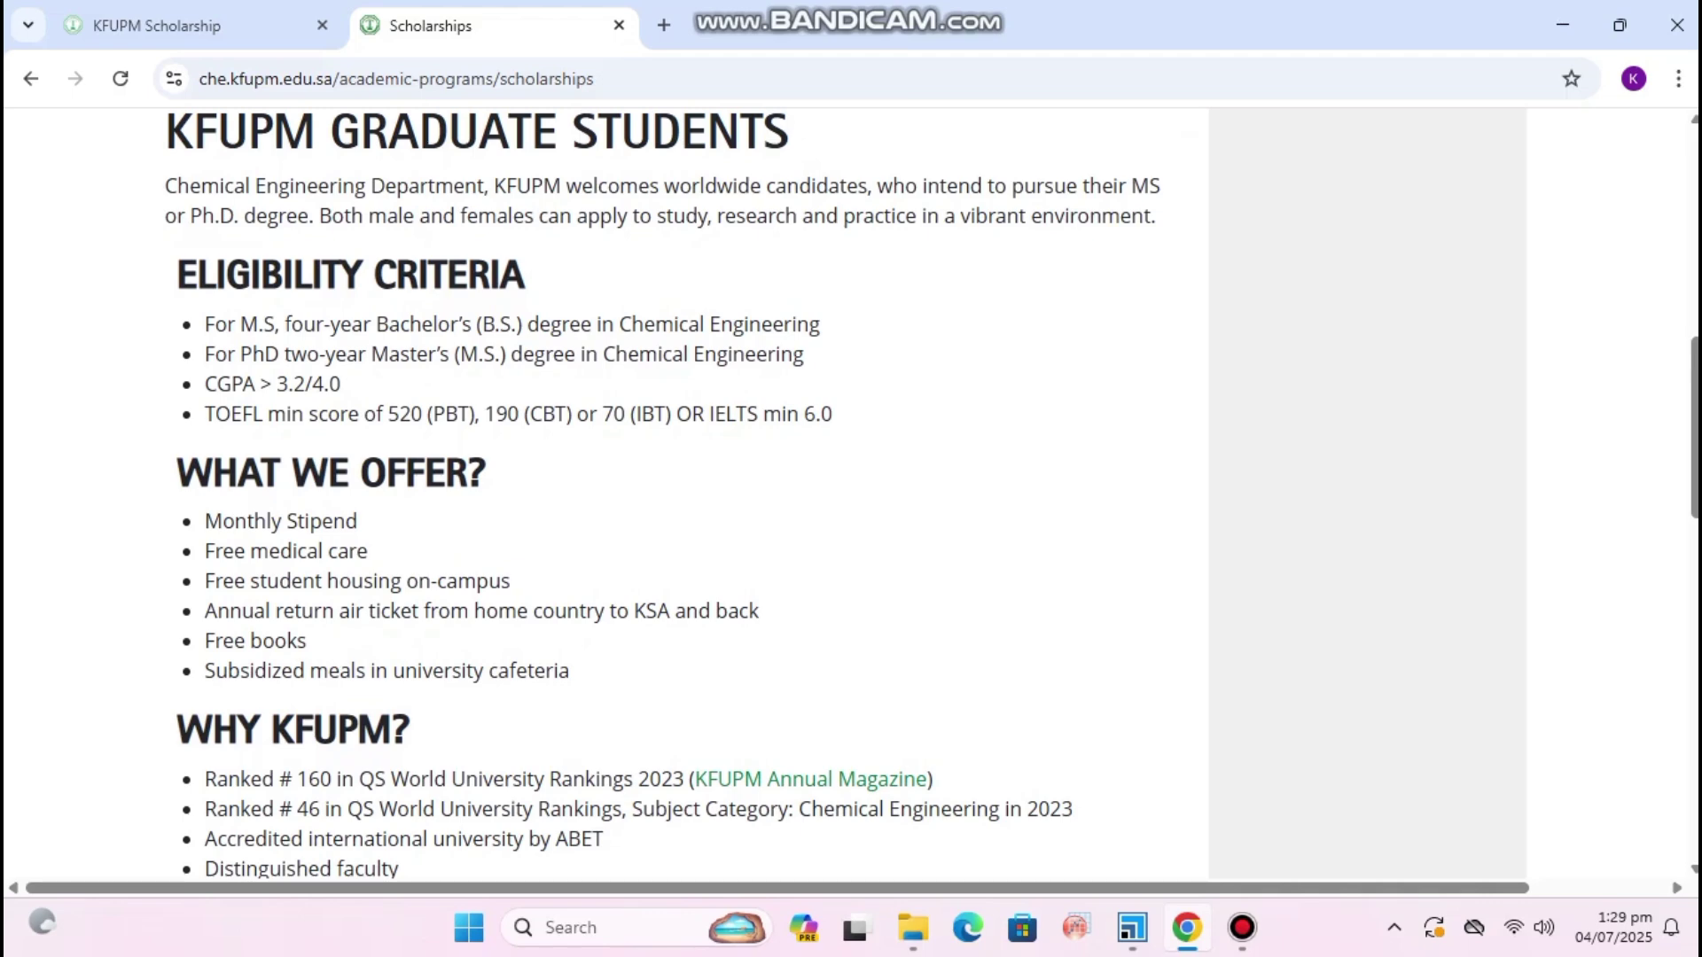
{"action": "scroll", "coordinate": [851, 497], "scroll_direction": "down", "scroll_amount": 2}
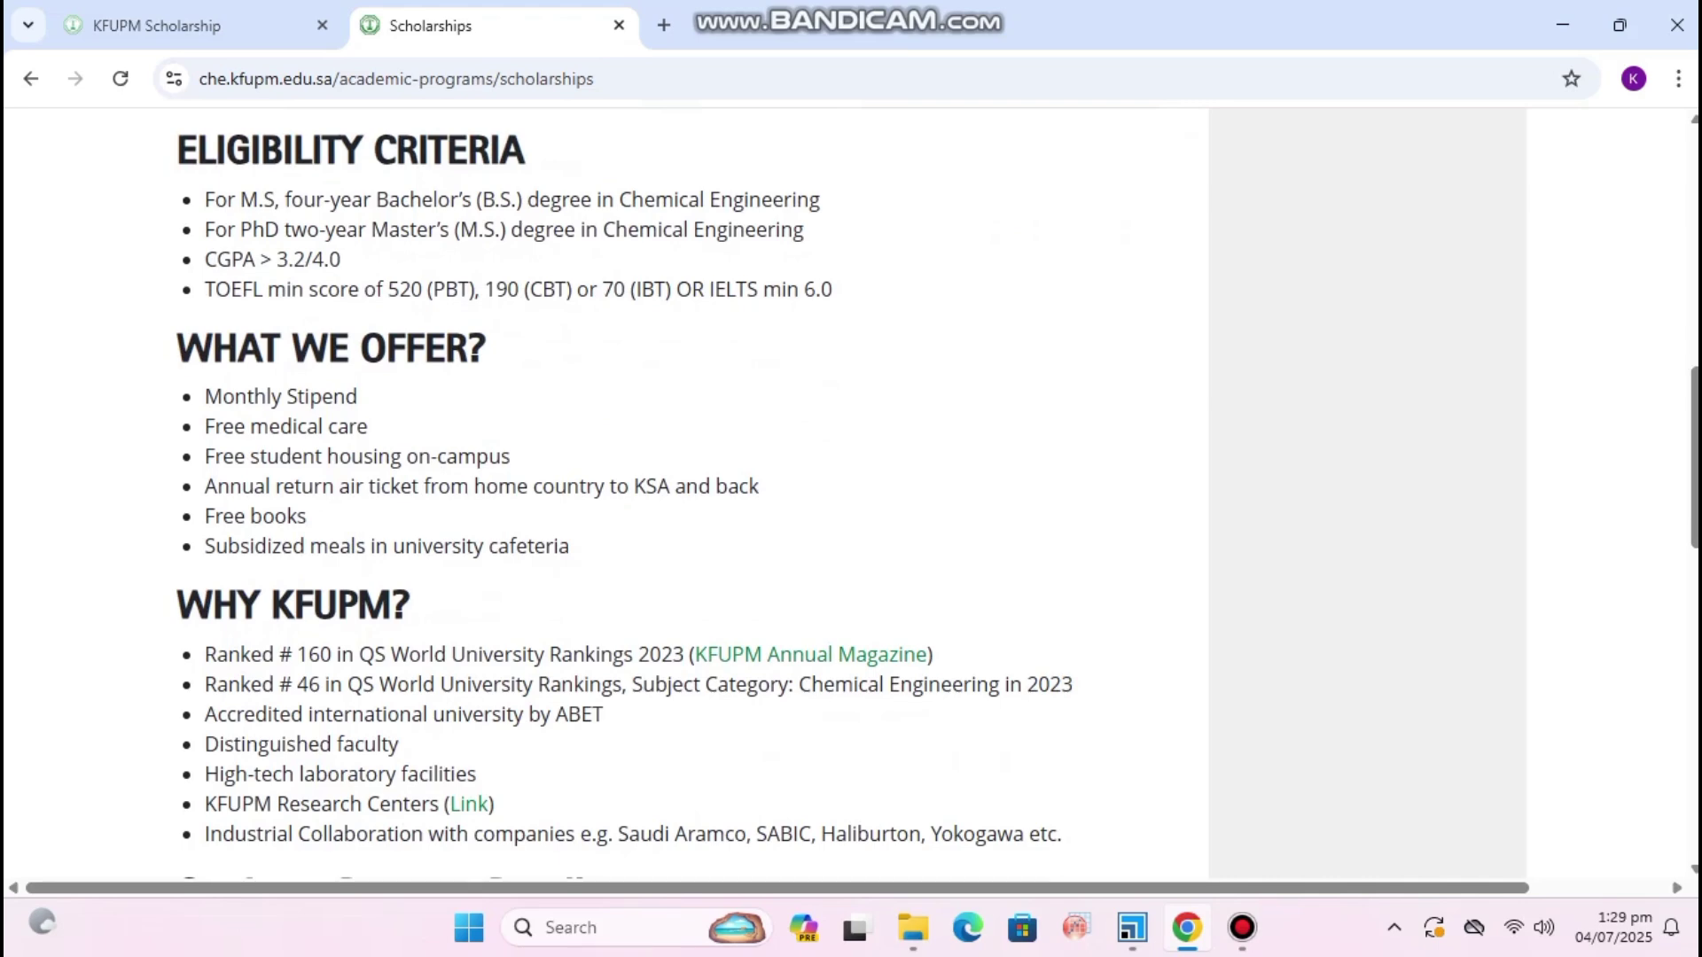
{"action": "scroll", "coordinate": [625, 496], "scroll_direction": "down", "scroll_amount": 2}
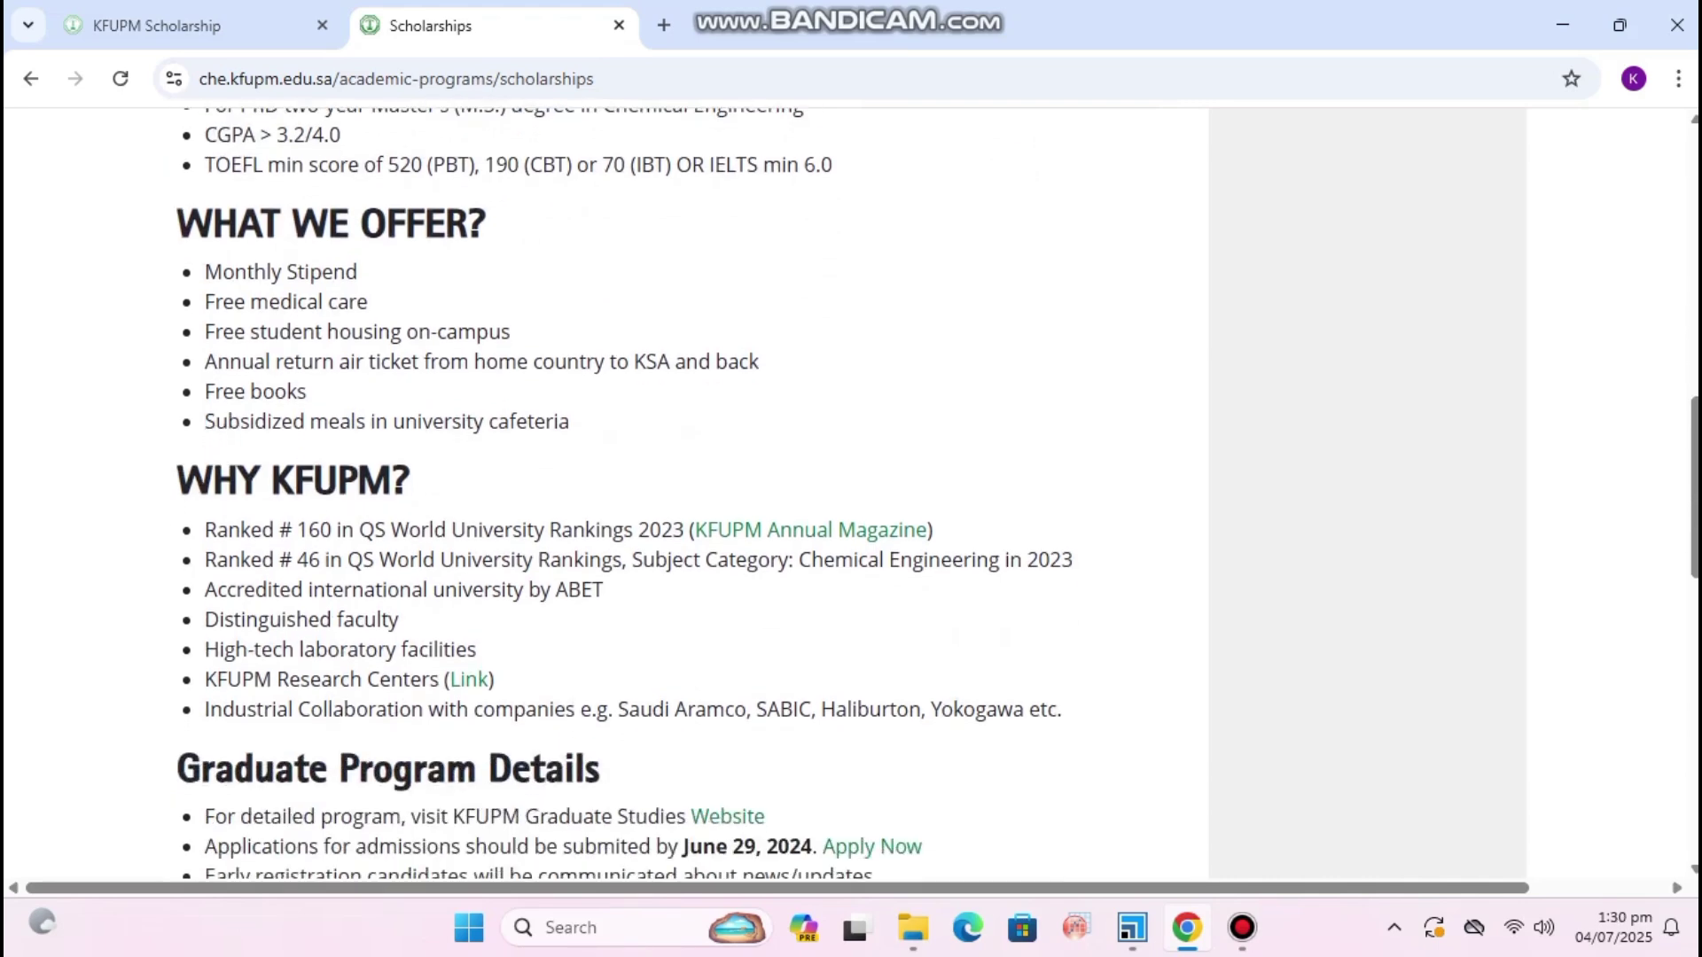
{"action": "scroll", "coordinate": [625, 497], "scroll_direction": "down", "scroll_amount": 2}
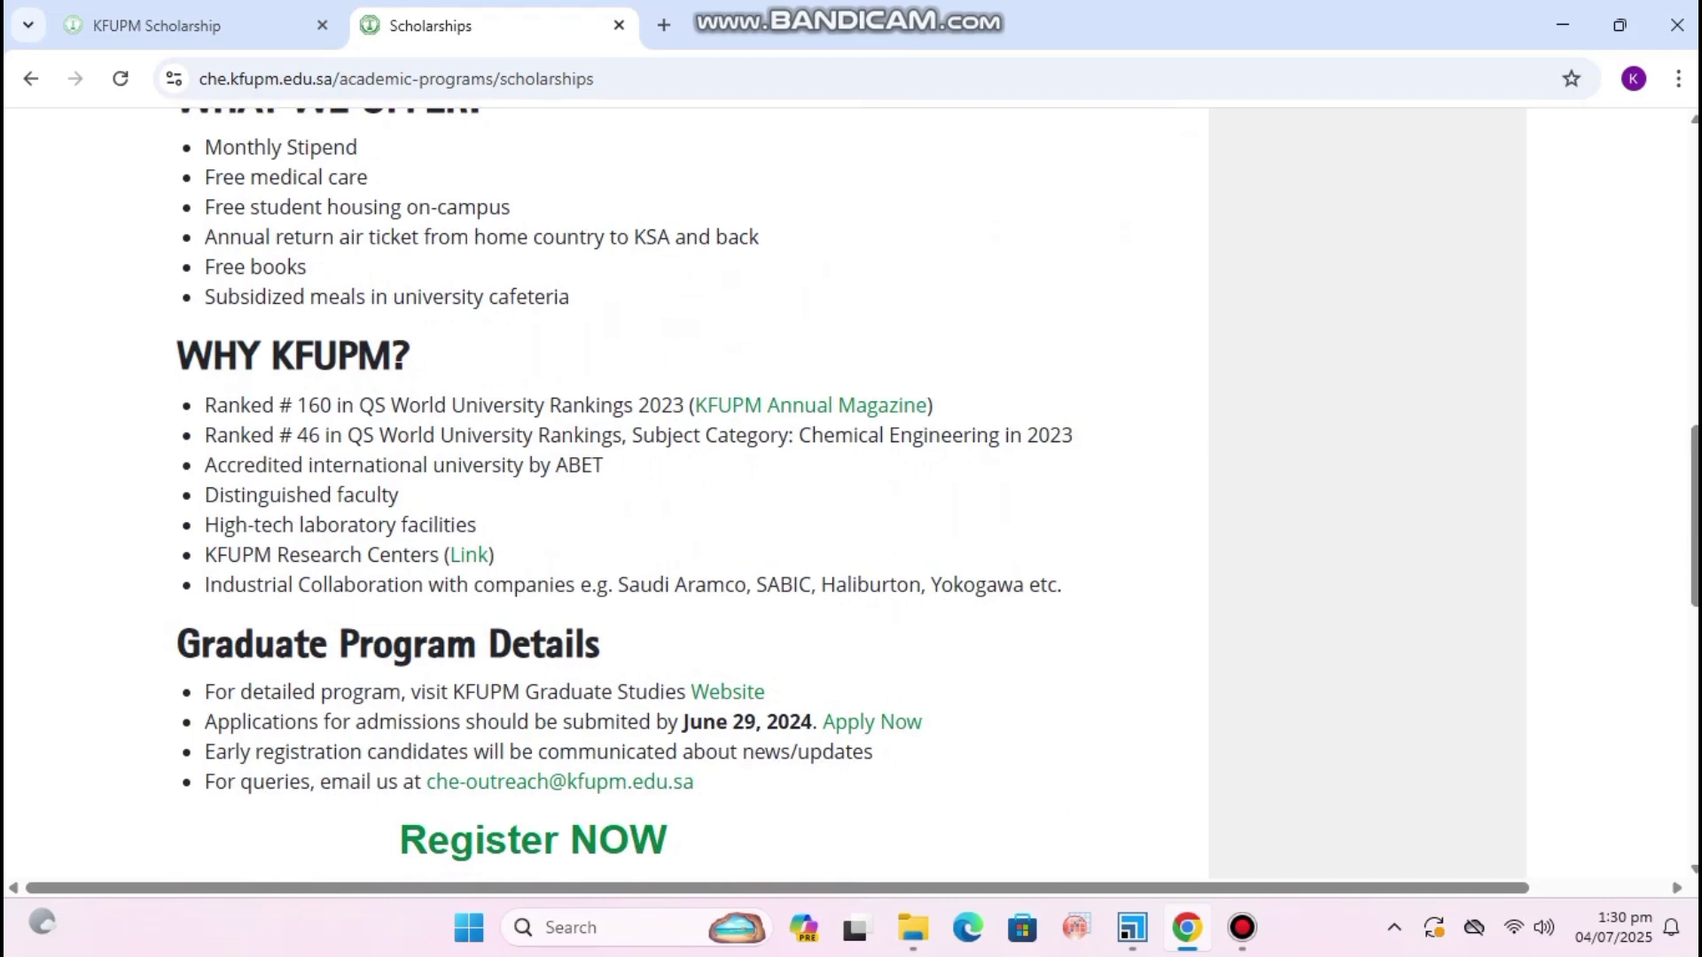
{"action": "scroll", "coordinate": [625, 496], "scroll_direction": "down", "scroll_amount": 2}
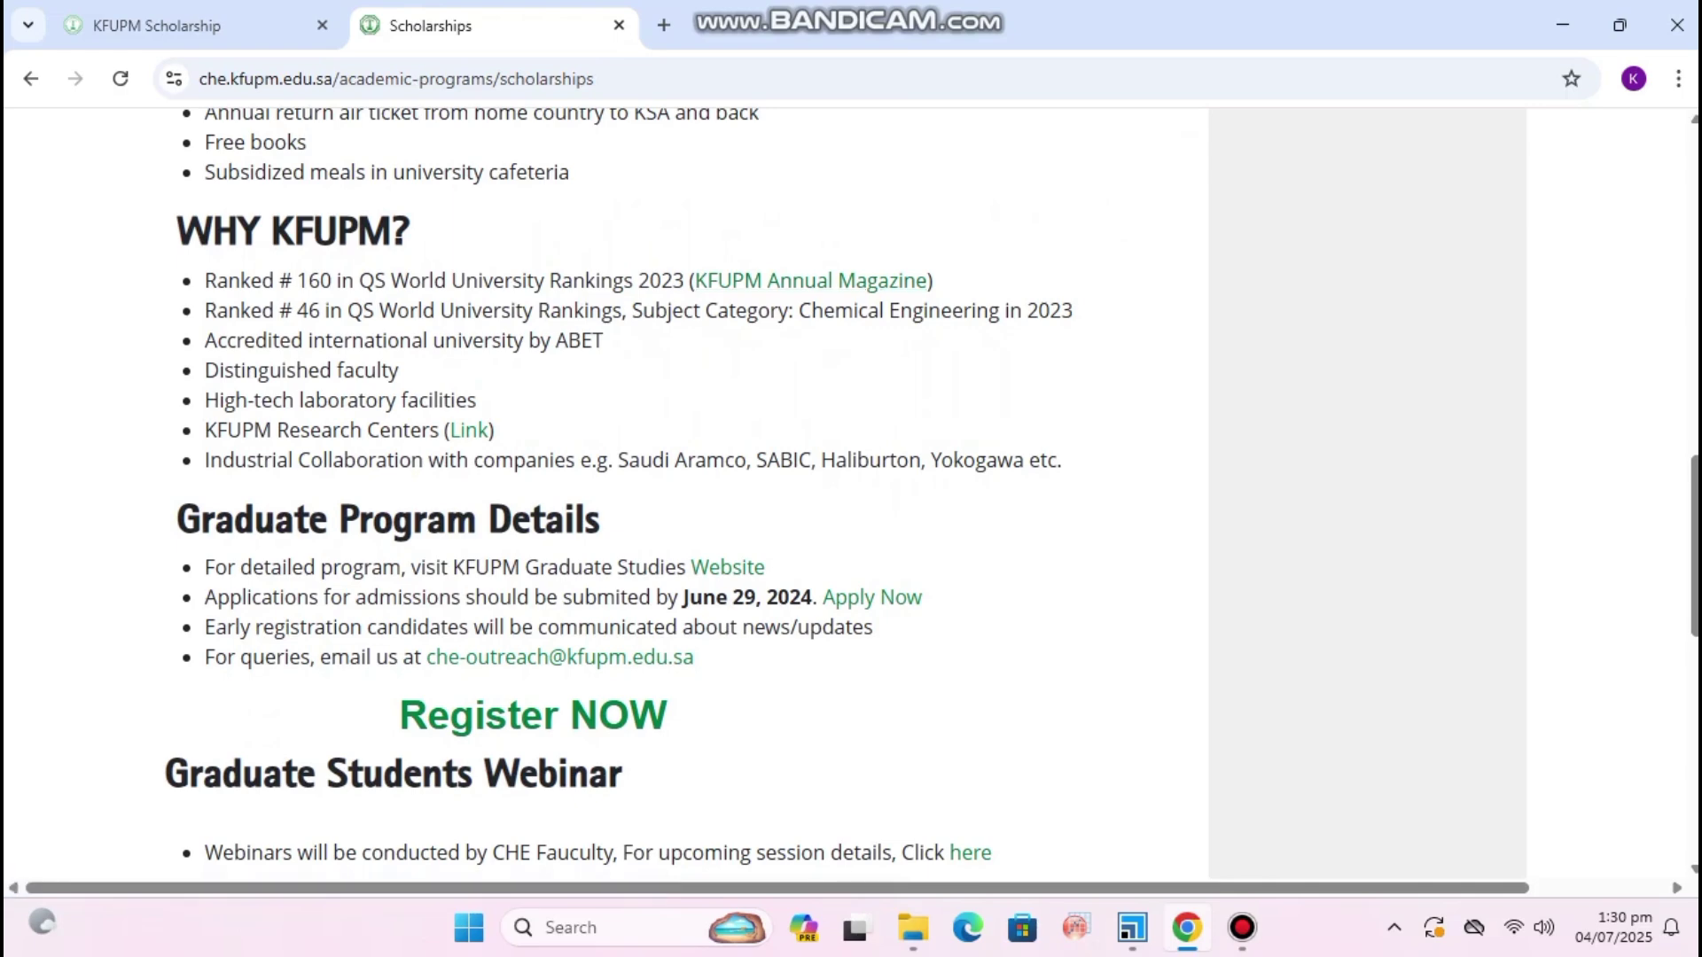
{"action": "scroll", "coordinate": [843, 495], "scroll_direction": "down", "scroll_amount": 5}
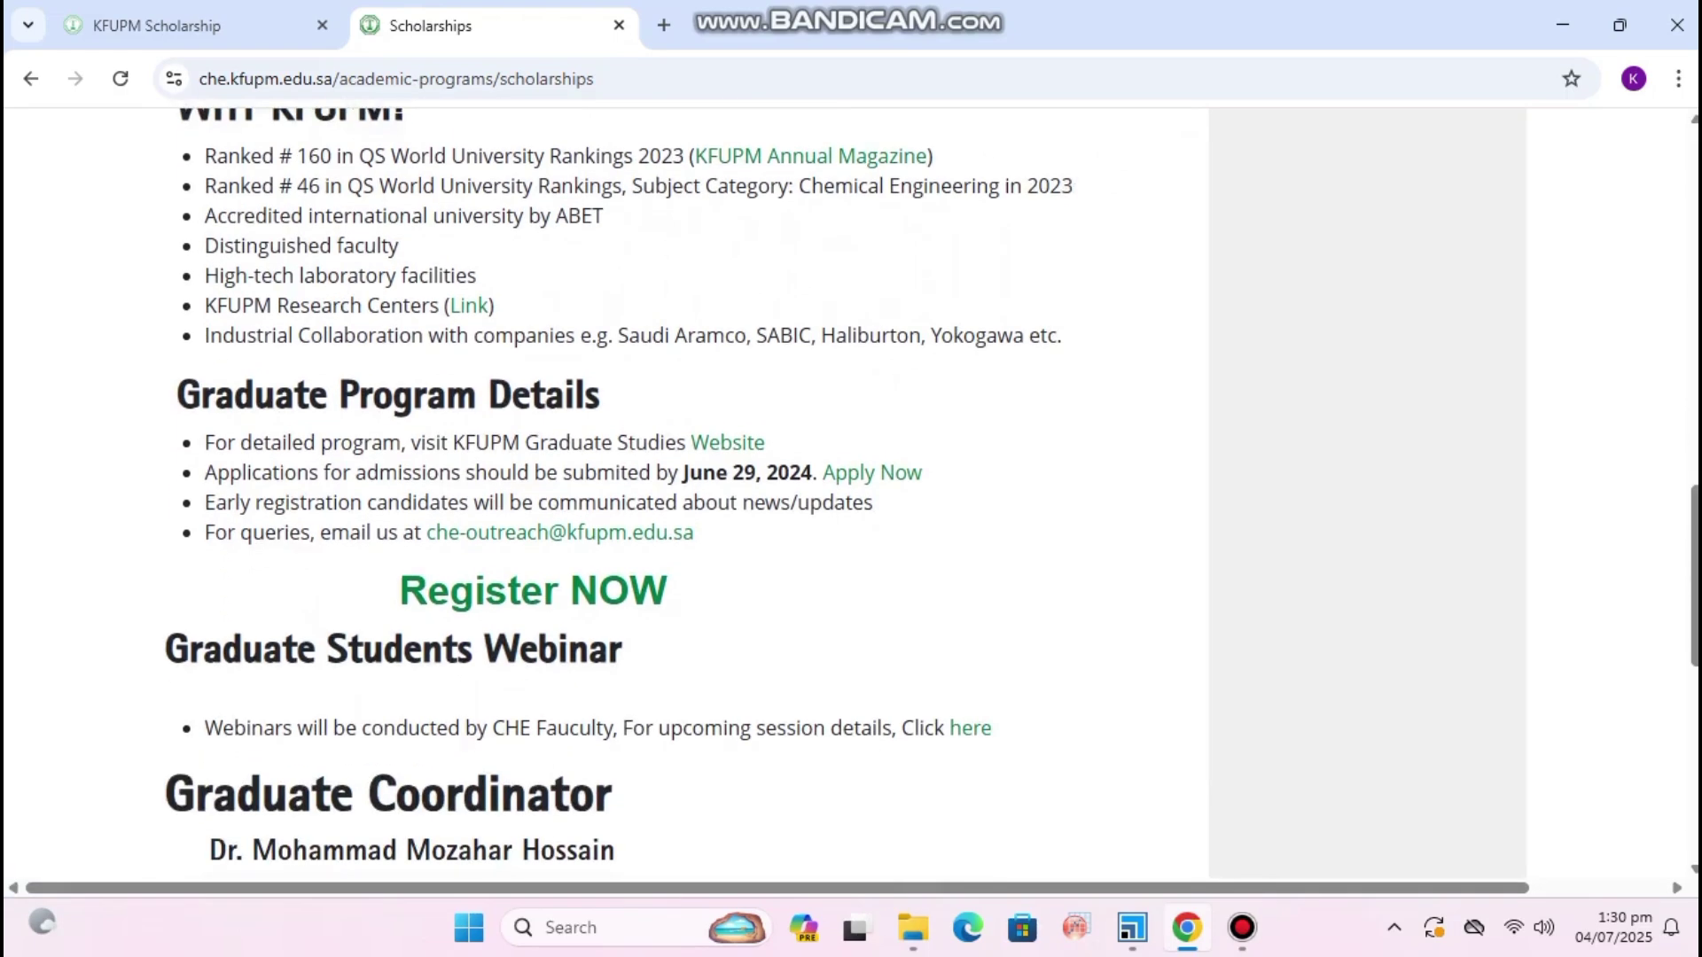
{"action": "scroll", "coordinate": [873, 224], "scroll_direction": "down", "scroll_amount": 2}
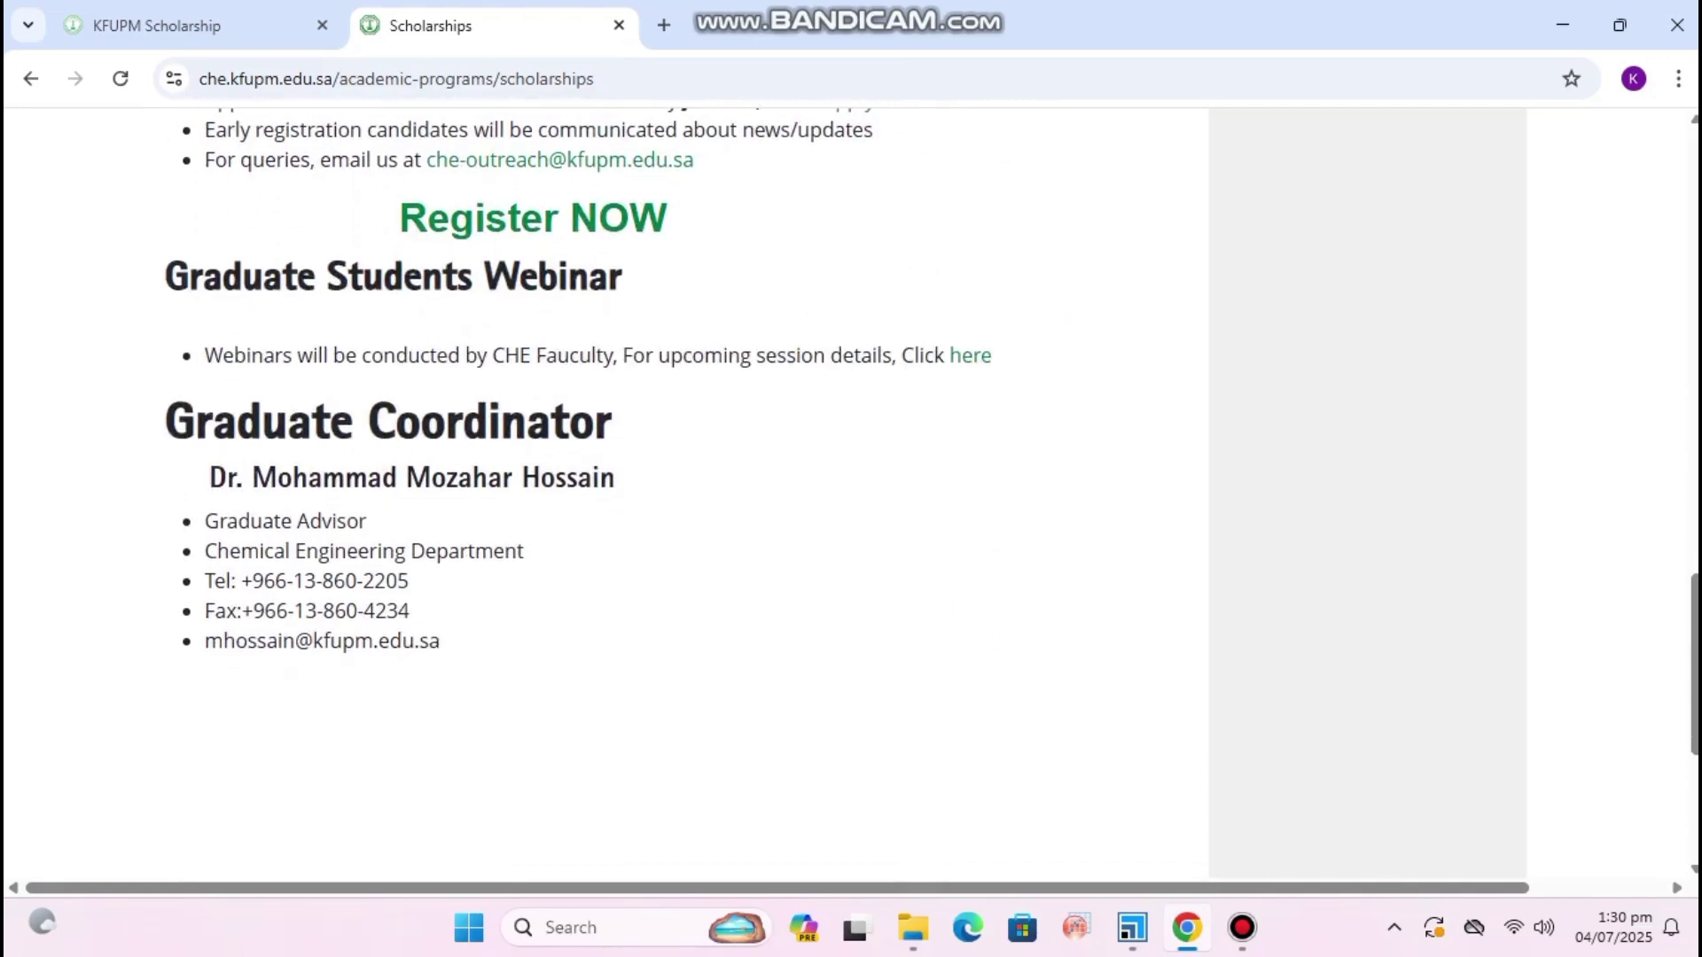
{"action": "scroll", "coordinate": [873, 224], "scroll_direction": "up", "scroll_amount": 3}
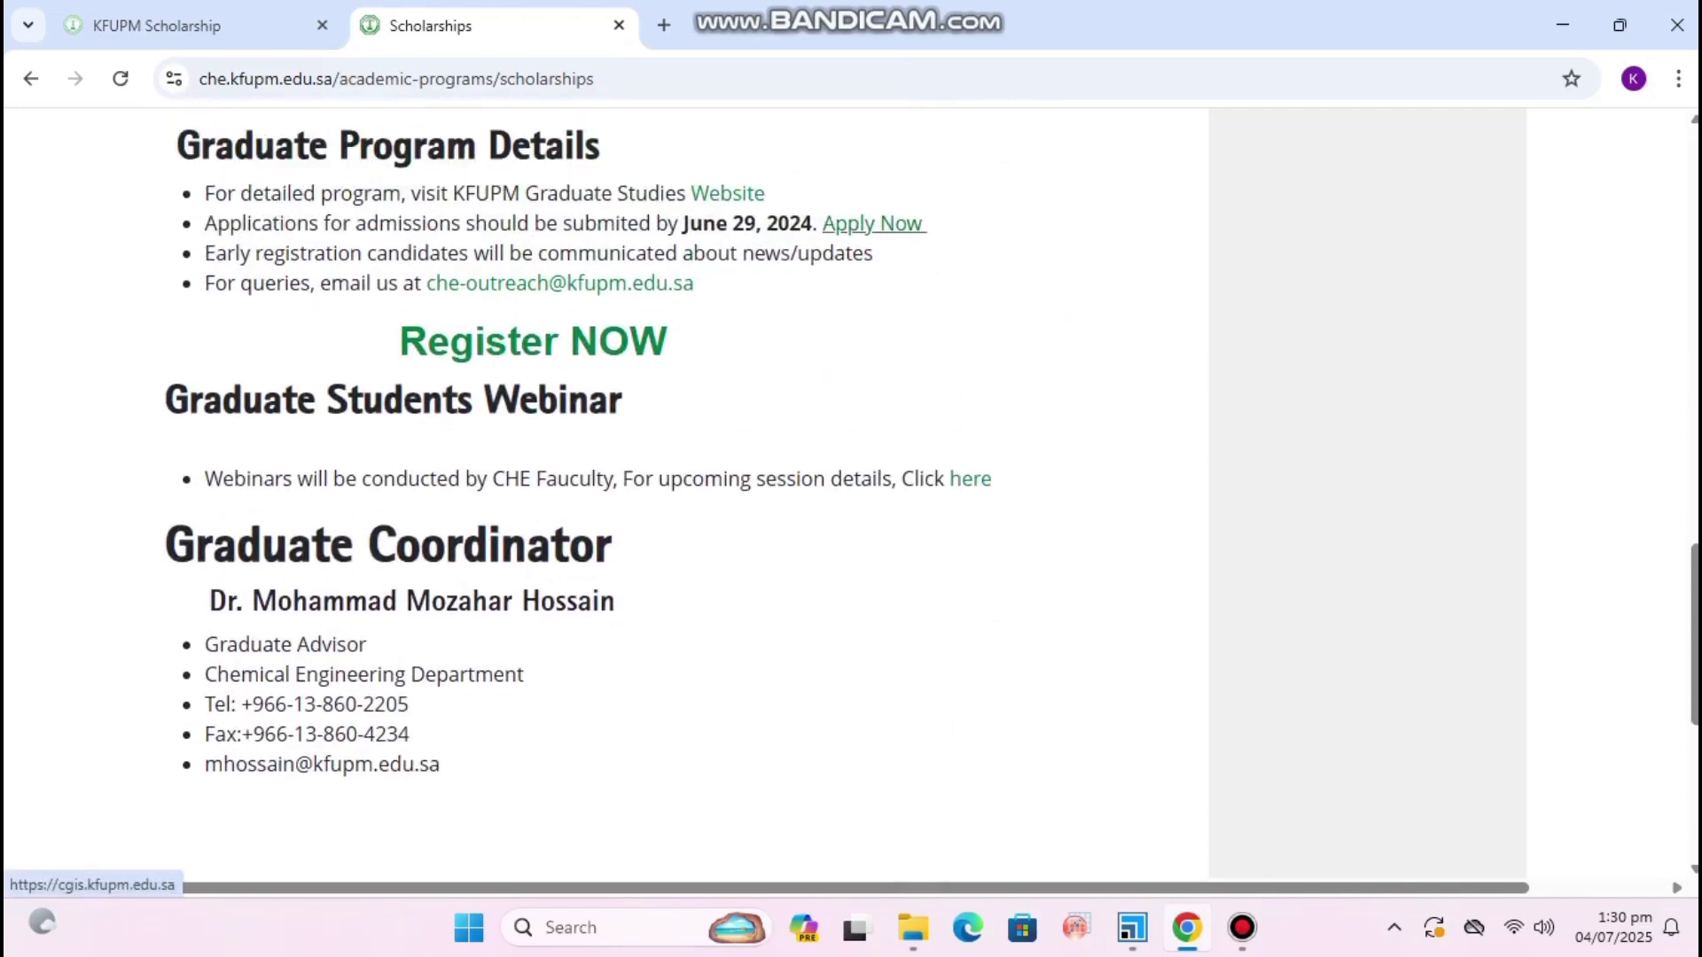
Follow the Apply Now link to the graduate college site and start an application for MS (Thesis-Based) and PhD.
{"action": "left_click", "coordinate": [873, 224]}
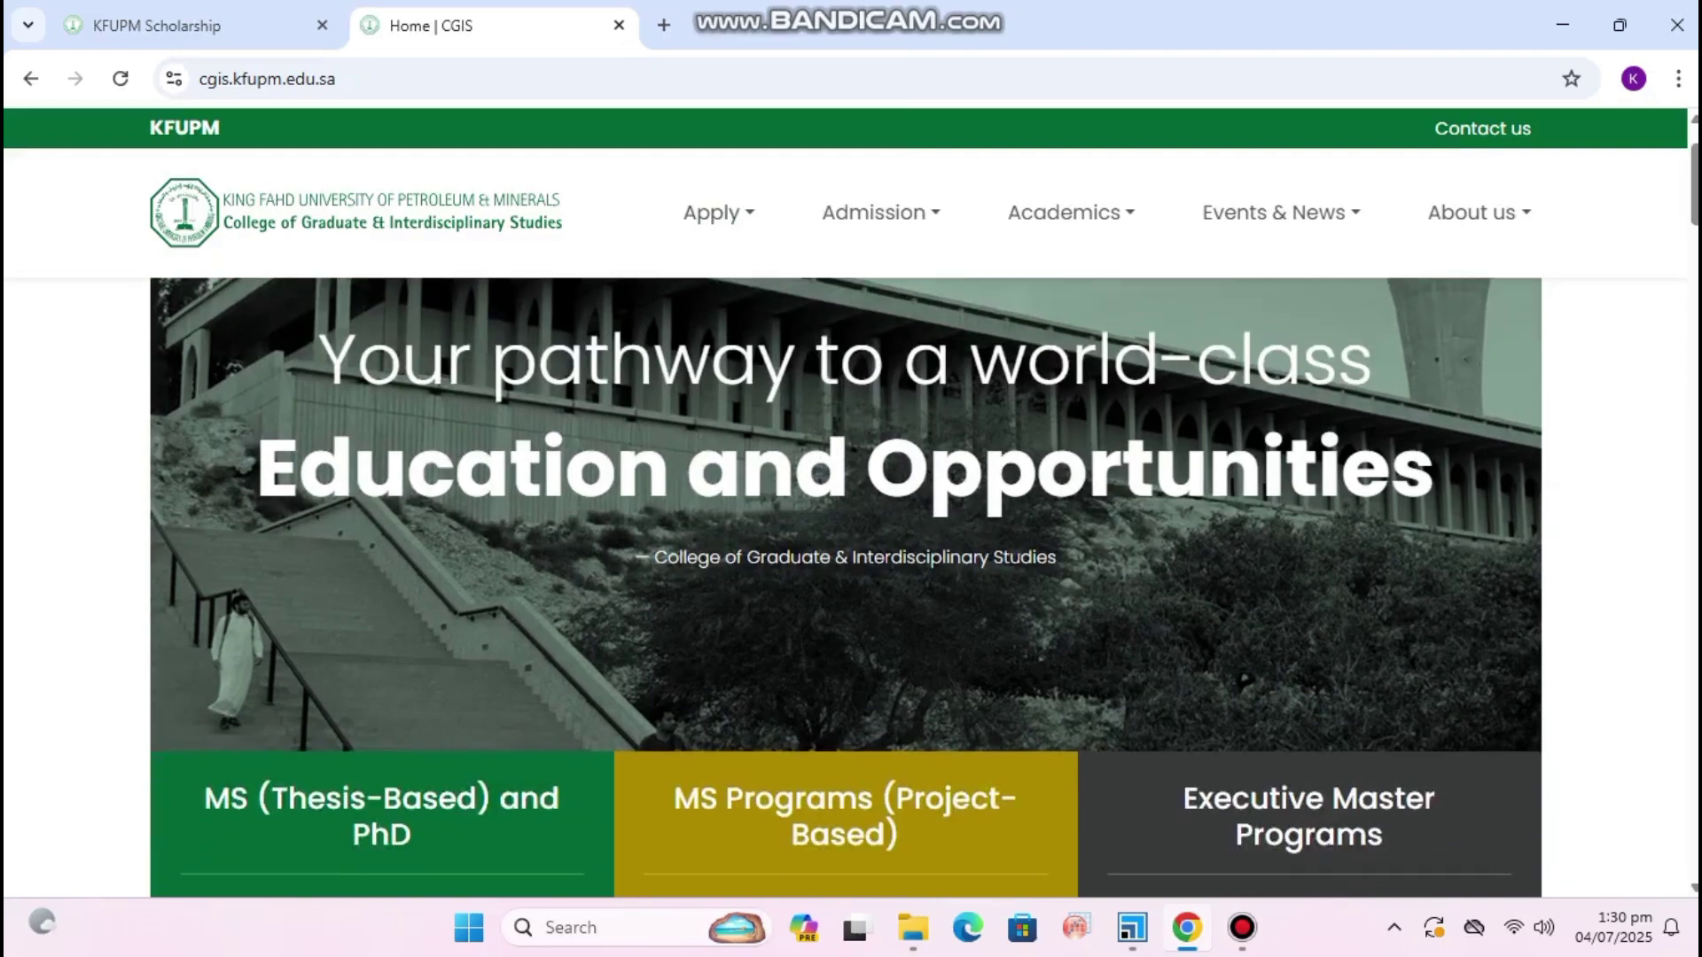
{"action": "scroll", "coordinate": [846, 514], "scroll_direction": "down", "scroll_amount": 3}
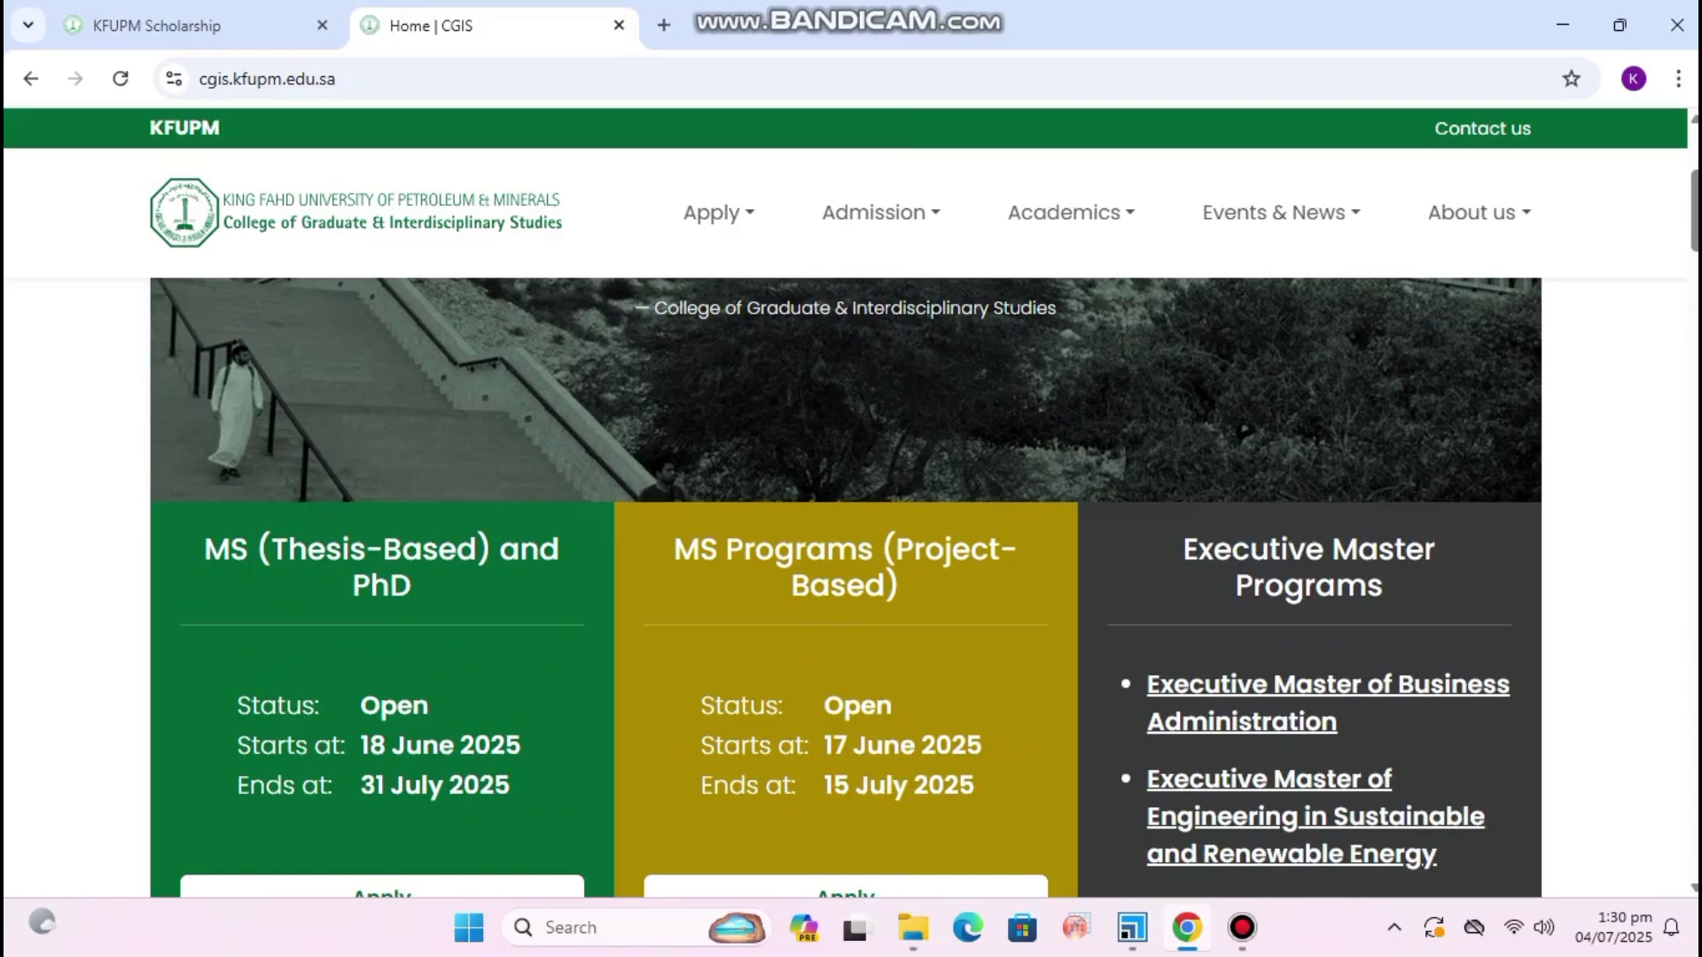
{"action": "scroll", "coordinate": [1285, 568], "scroll_direction": "down", "scroll_amount": 1}
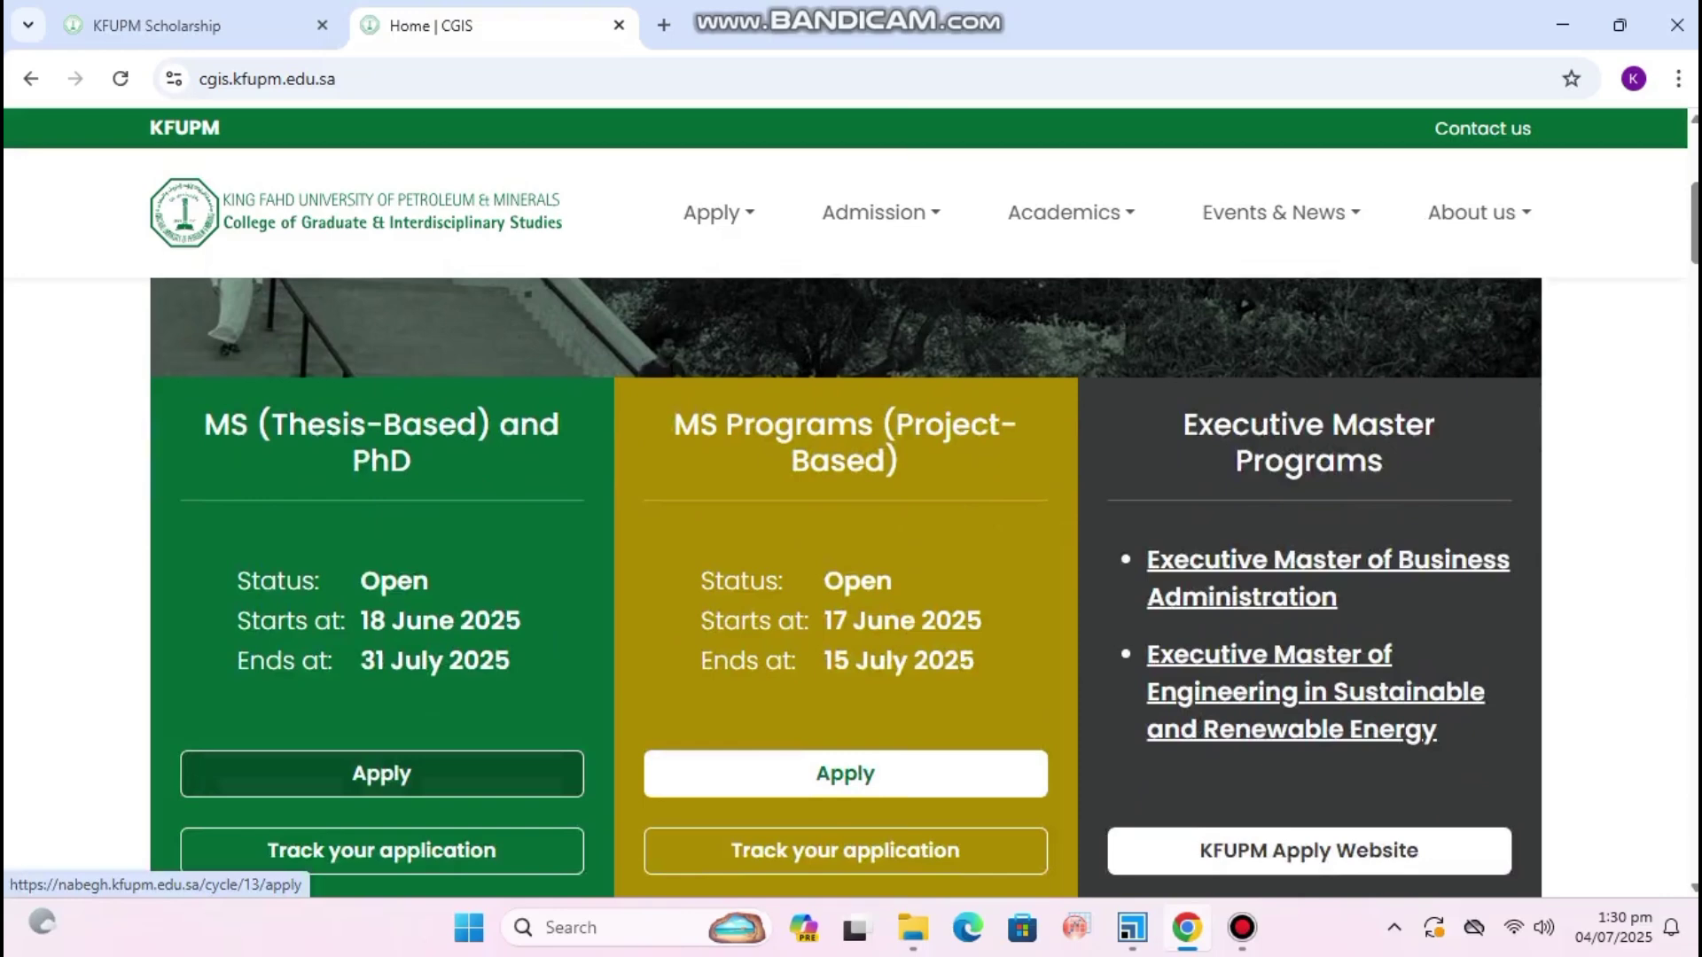
{"action": "left_click", "coordinate": [381, 774]}
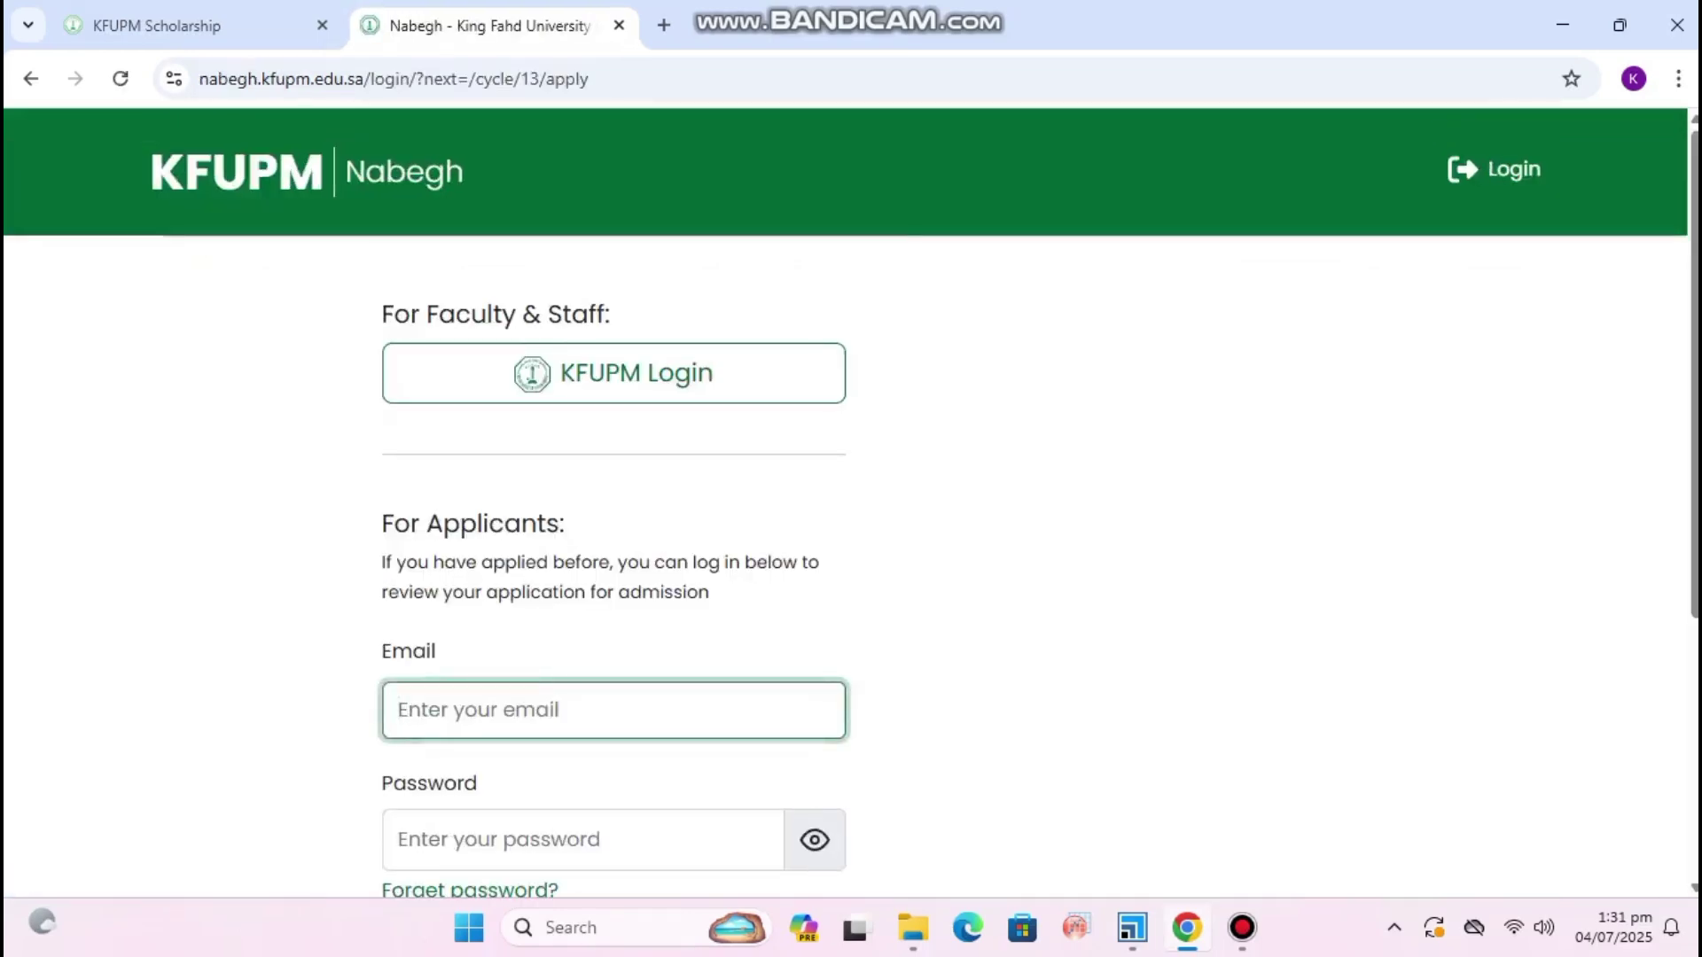
Look over the applicant login page and open the registration form for creating a new account.
{"action": "scroll", "coordinate": [851, 532], "scroll_direction": "down", "scroll_amount": 3}
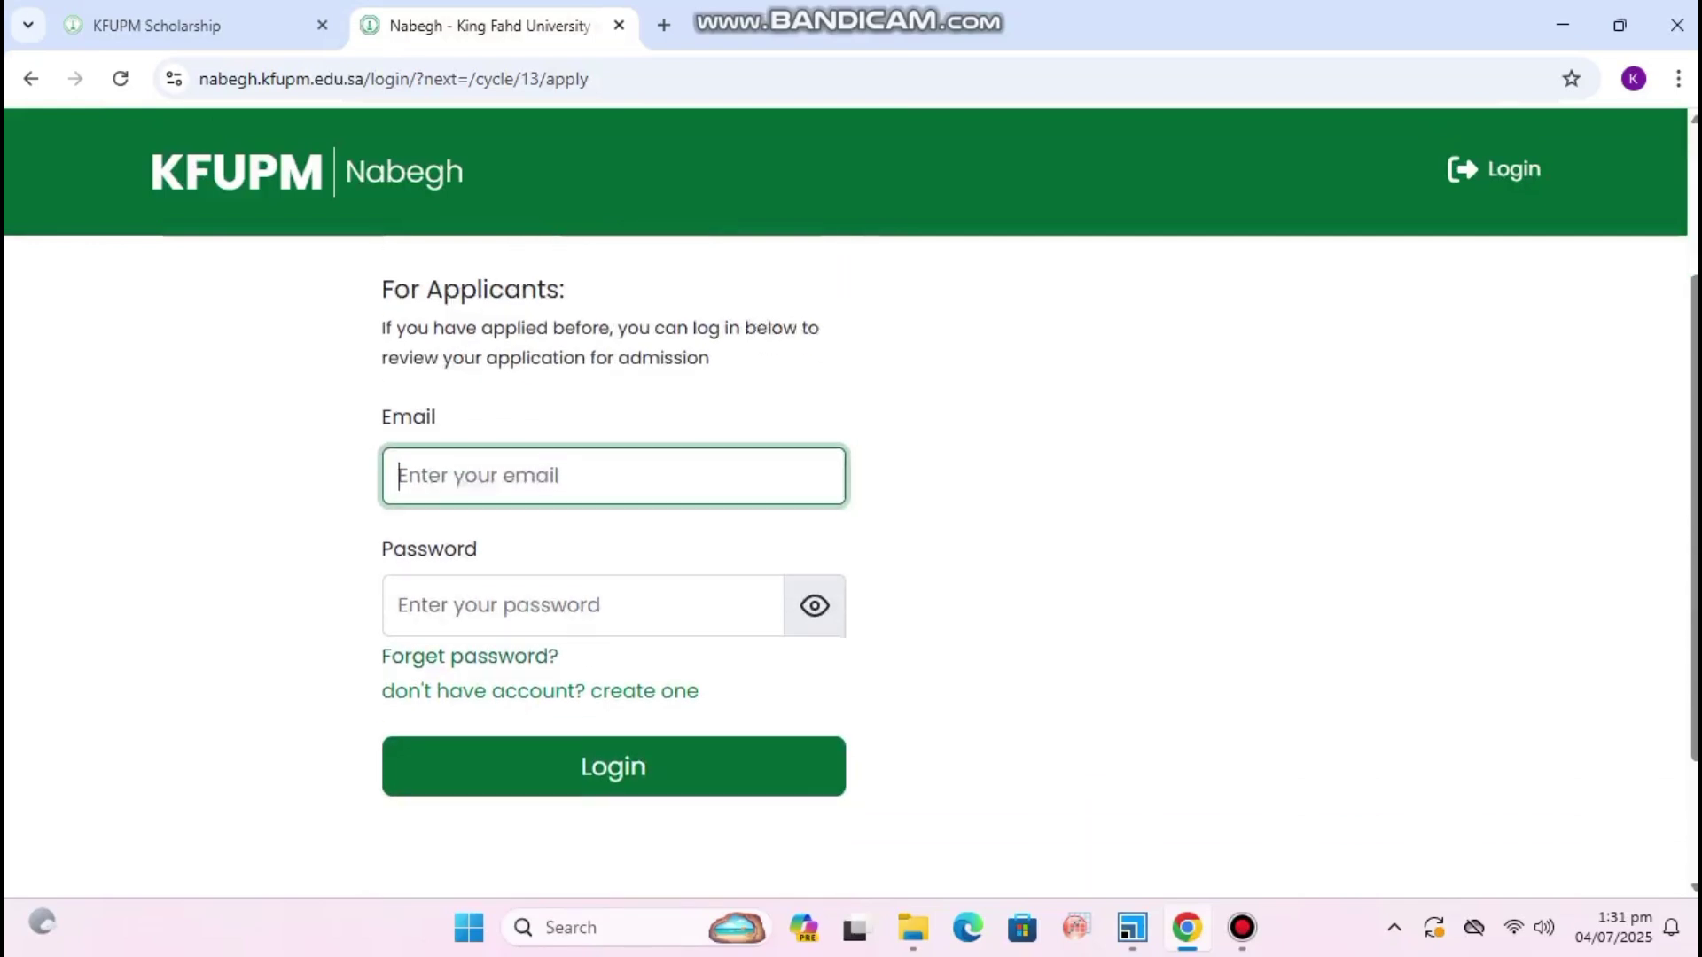
{"action": "scroll", "coordinate": [851, 532], "scroll_direction": "up", "scroll_amount": 3}
{"action": "scroll", "coordinate": [851, 532], "scroll_direction": "down", "scroll_amount": 3}
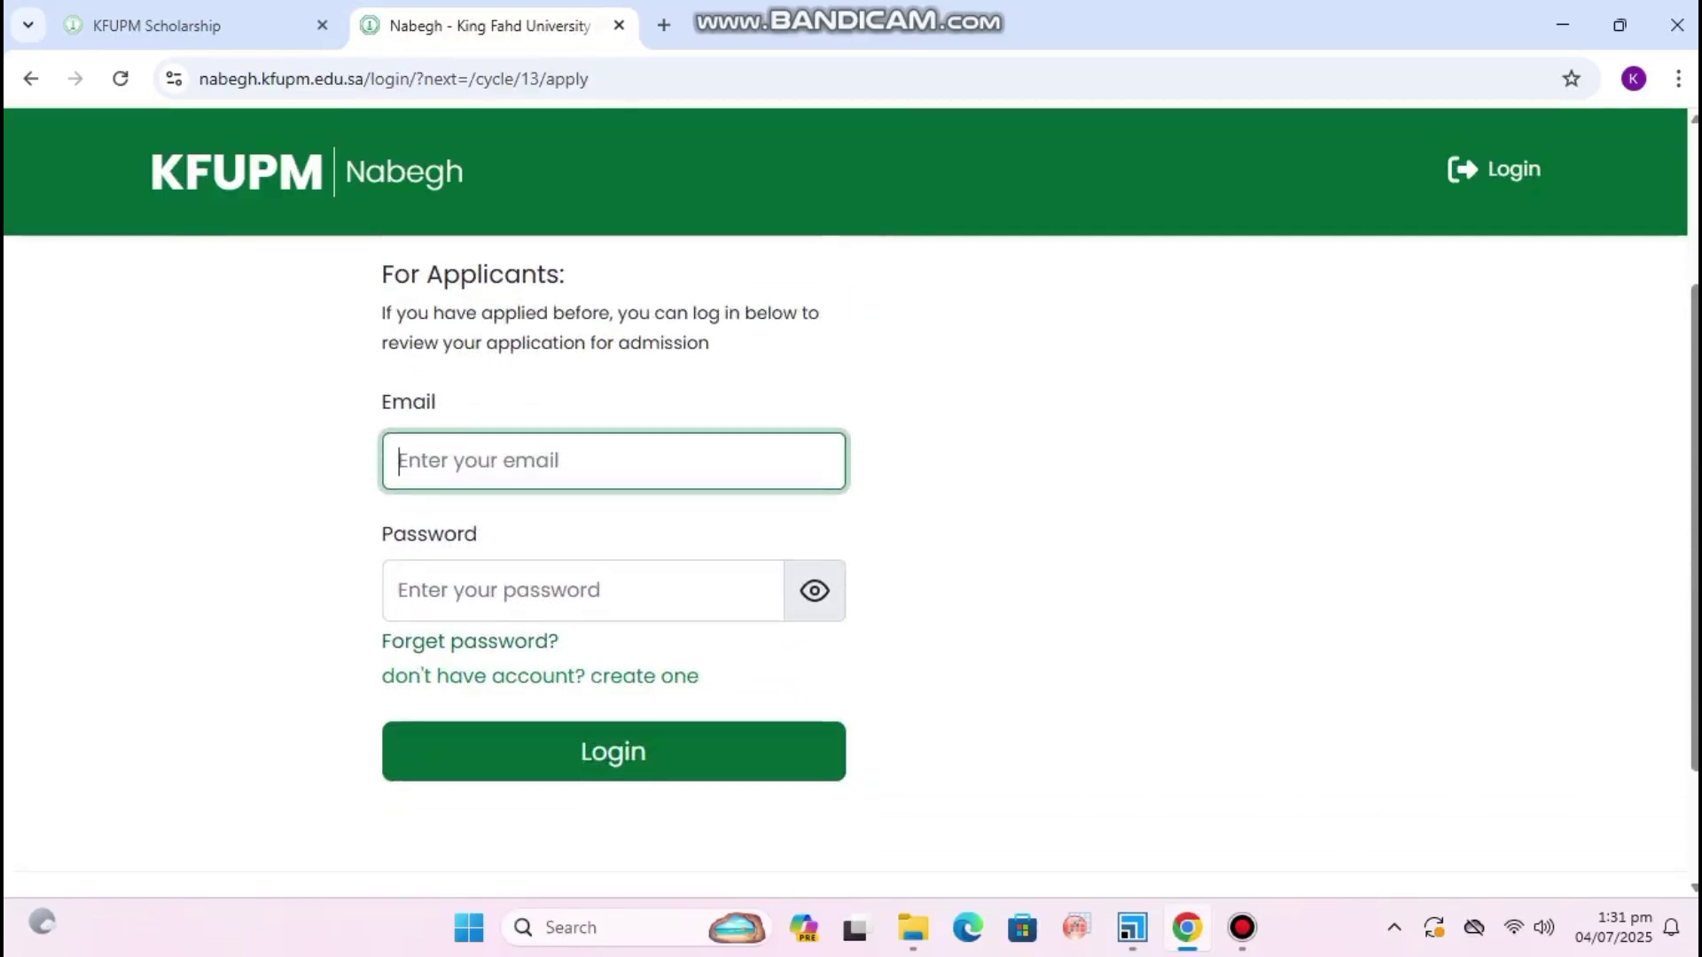
{"action": "scroll", "coordinate": [851, 532], "scroll_direction": "up", "scroll_amount": 2}
{"action": "scroll", "coordinate": [851, 531], "scroll_direction": "down", "scroll_amount": 2}
{"action": "scroll", "coordinate": [852, 532], "scroll_direction": "down", "scroll_amount": 2}
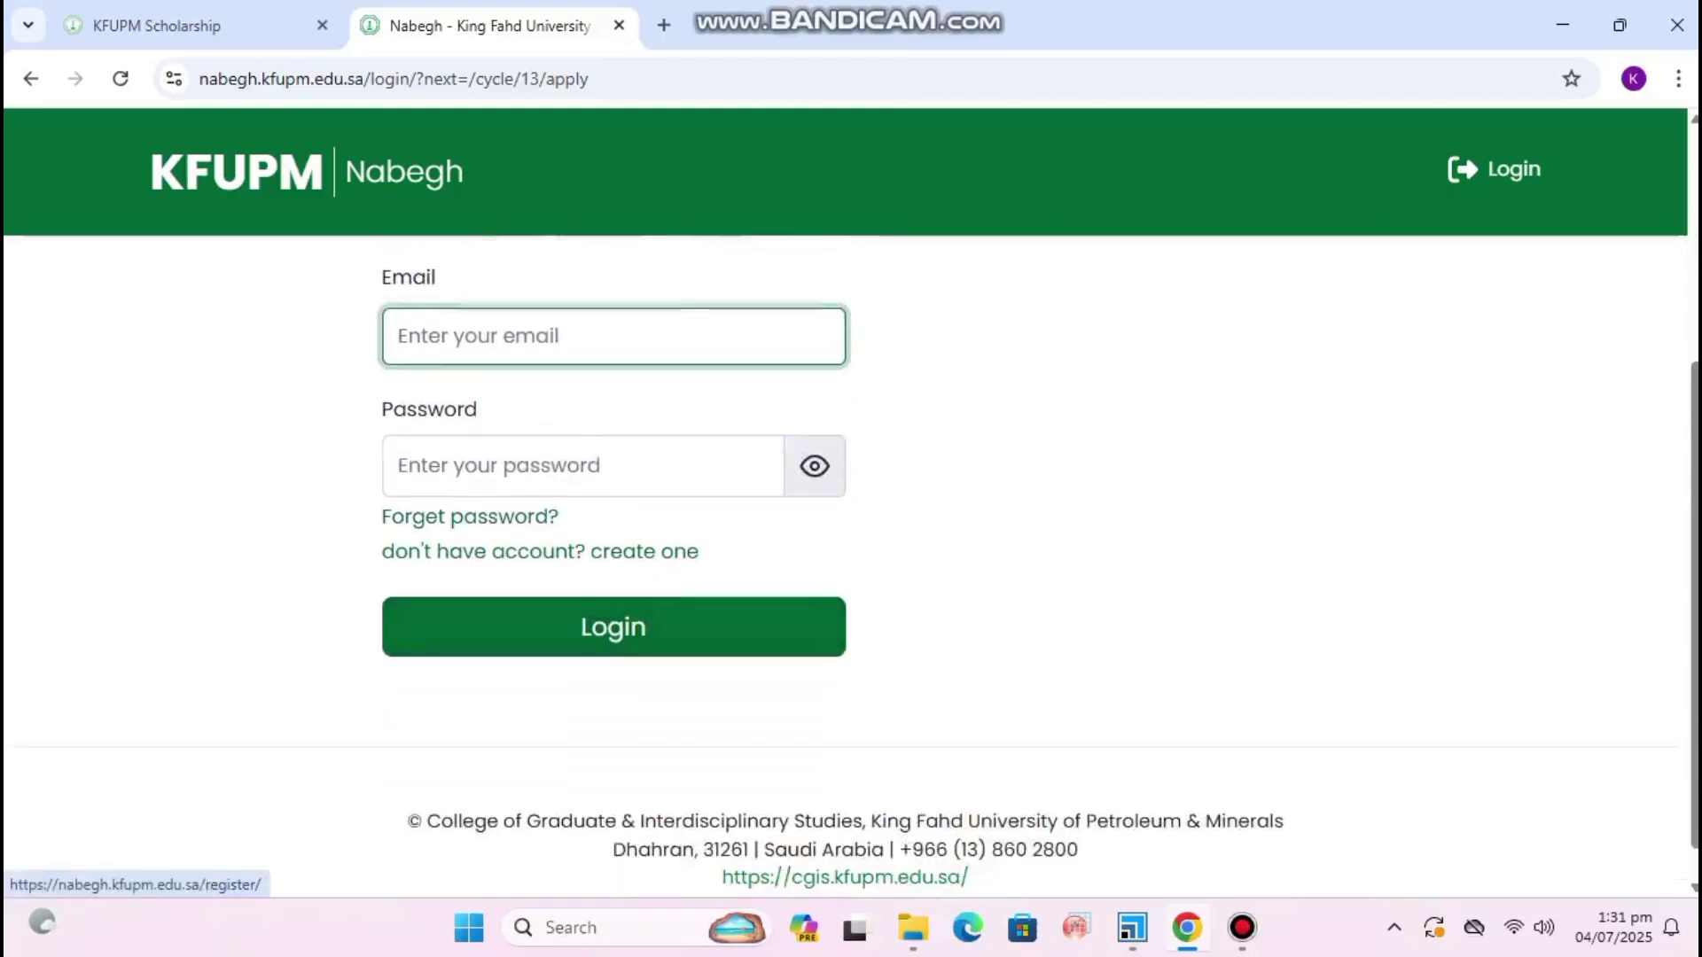
{"action": "left_click", "coordinate": [644, 551]}
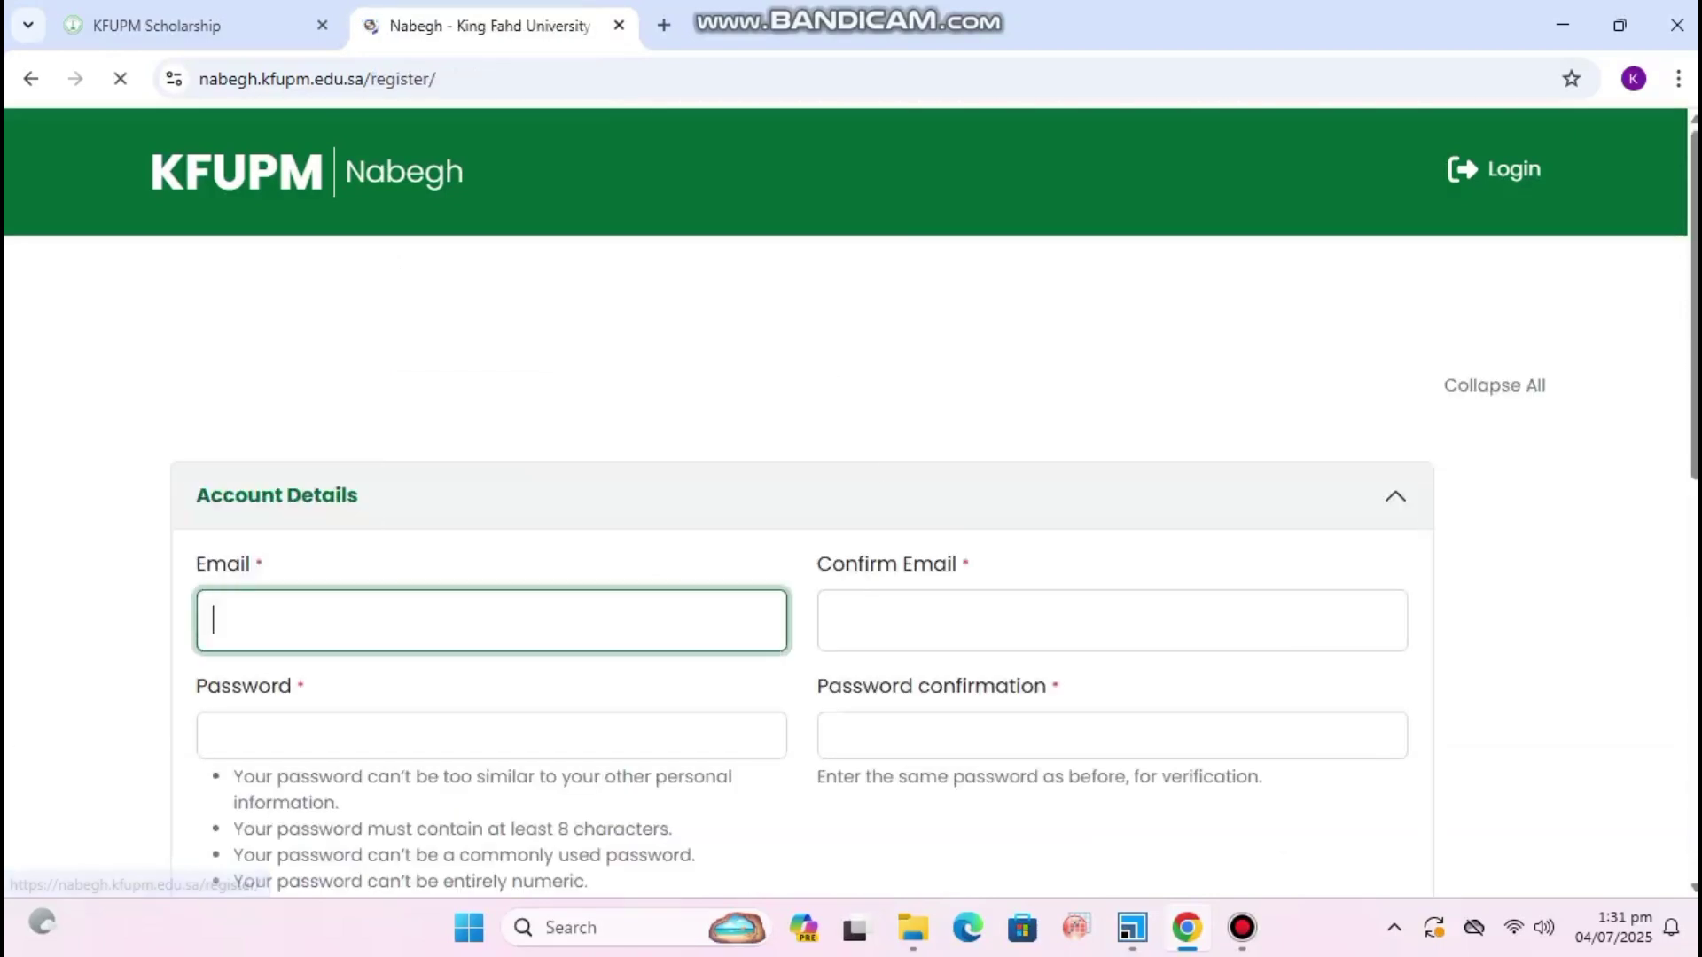
Examine the email and password requirements in the Account Details section of the registration form.
{"action": "scroll", "coordinate": [851, 532], "scroll_direction": "down", "scroll_amount": 2}
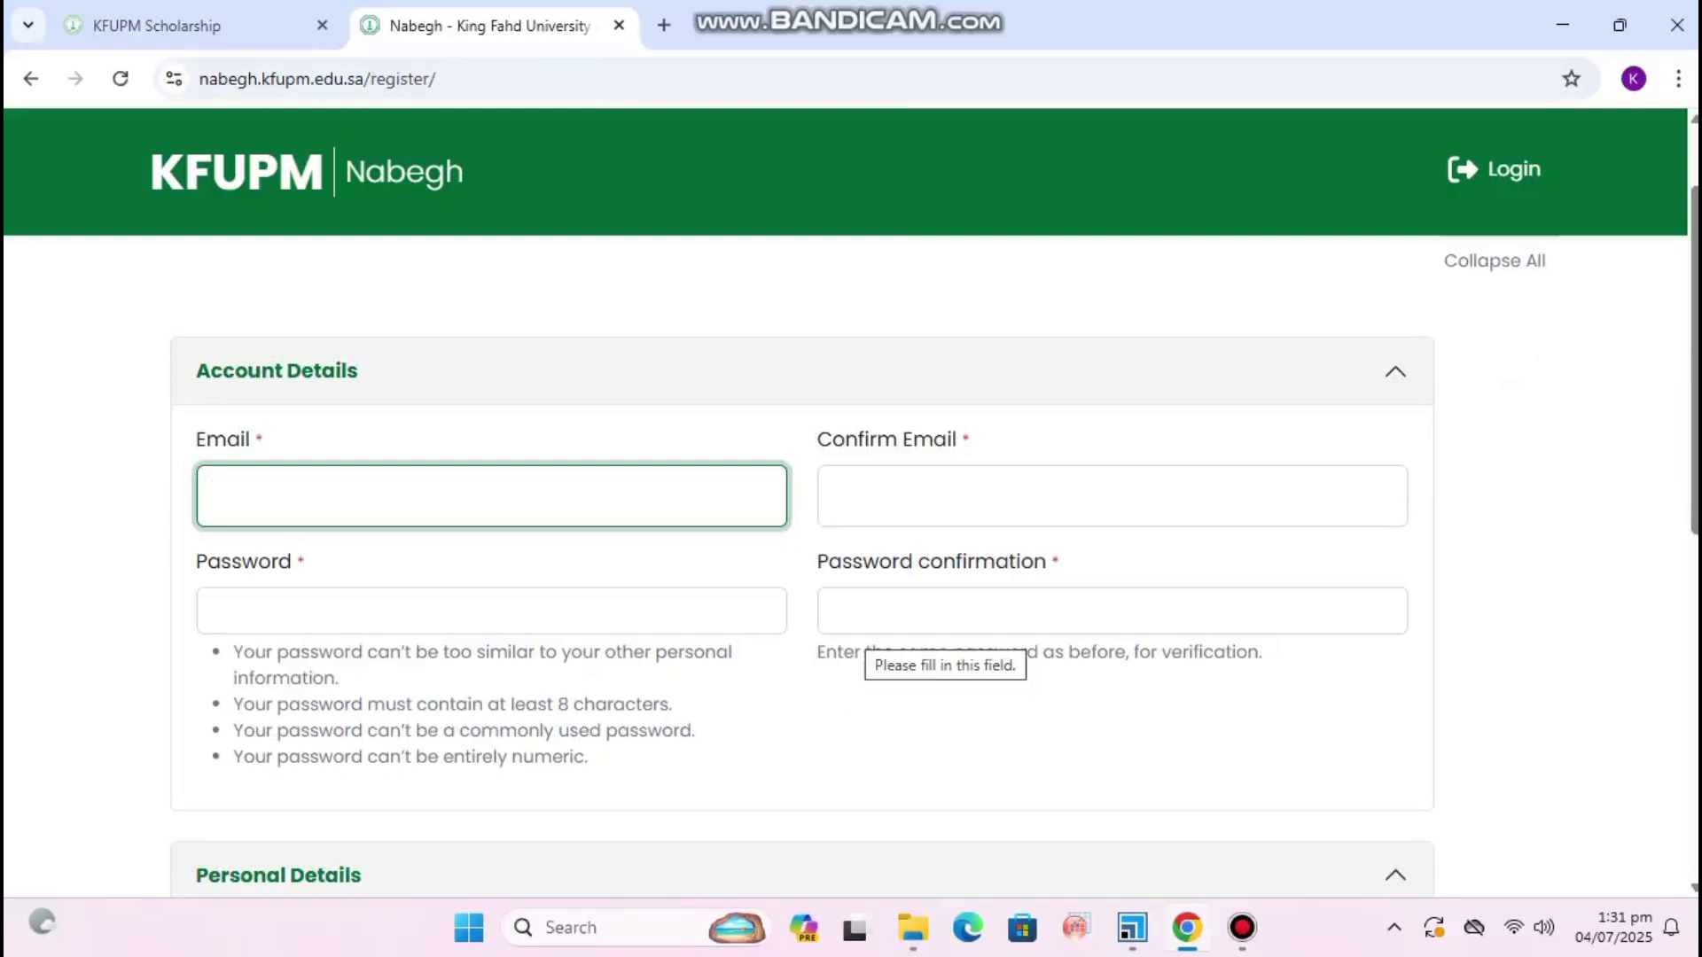
{"action": "scroll", "coordinate": [851, 532], "scroll_direction": "down", "scroll_amount": 1}
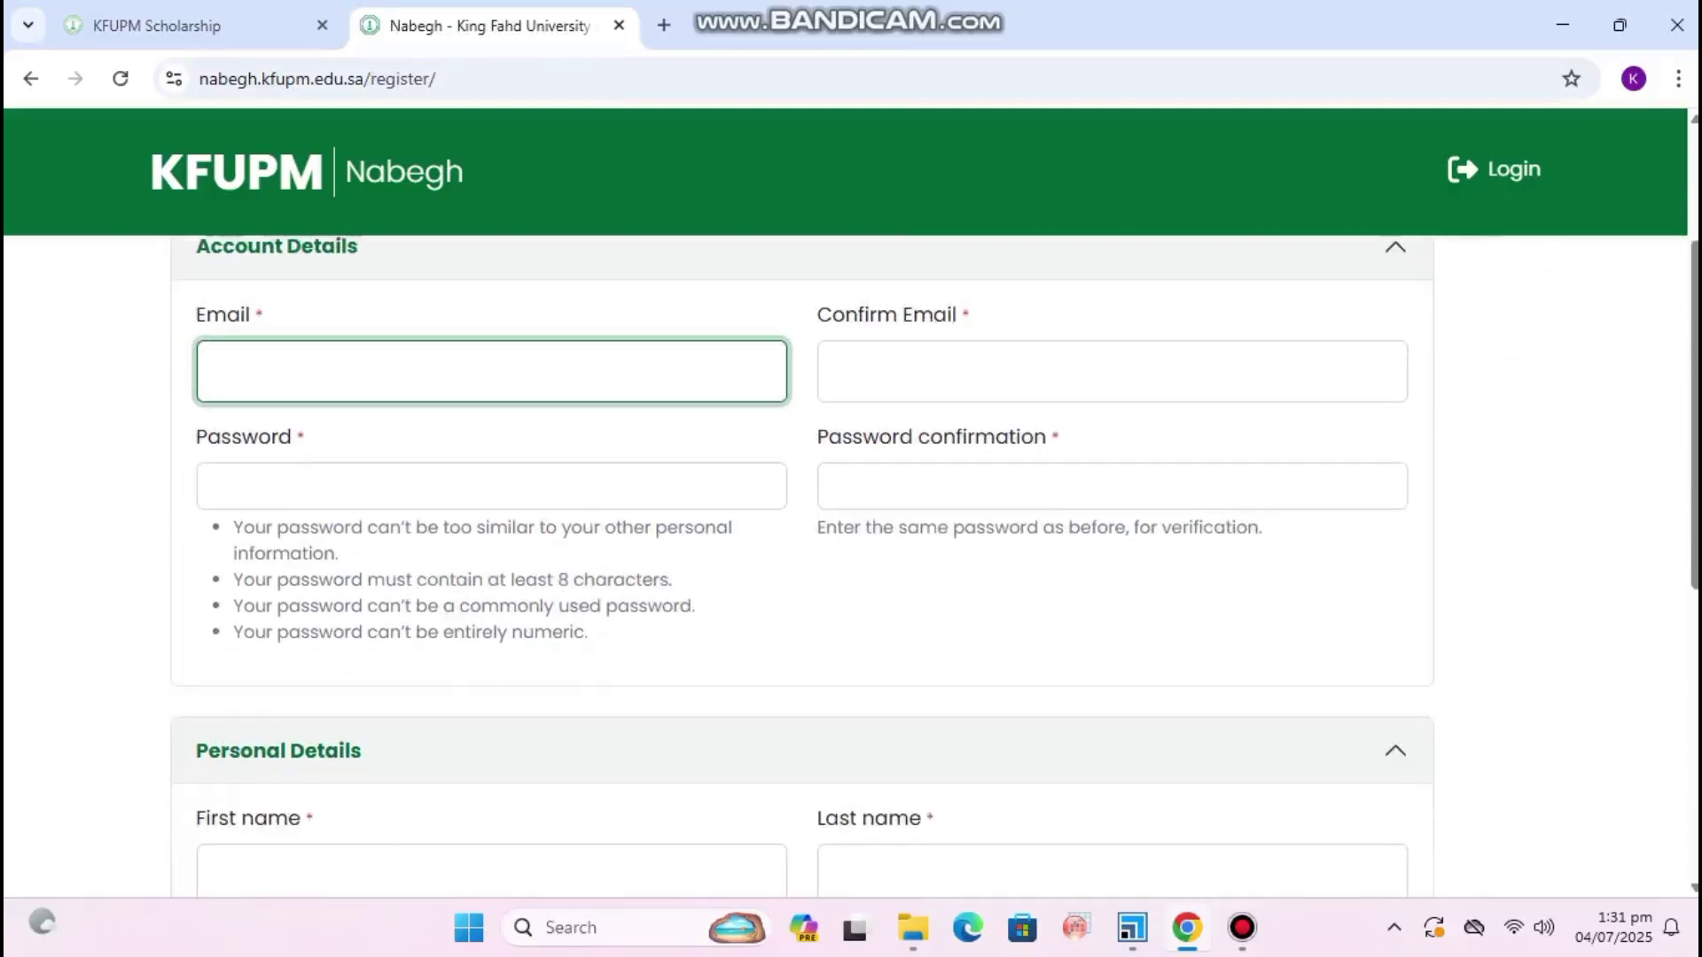
{"action": "scroll", "coordinate": [851, 532], "scroll_direction": "up", "scroll_amount": 1}
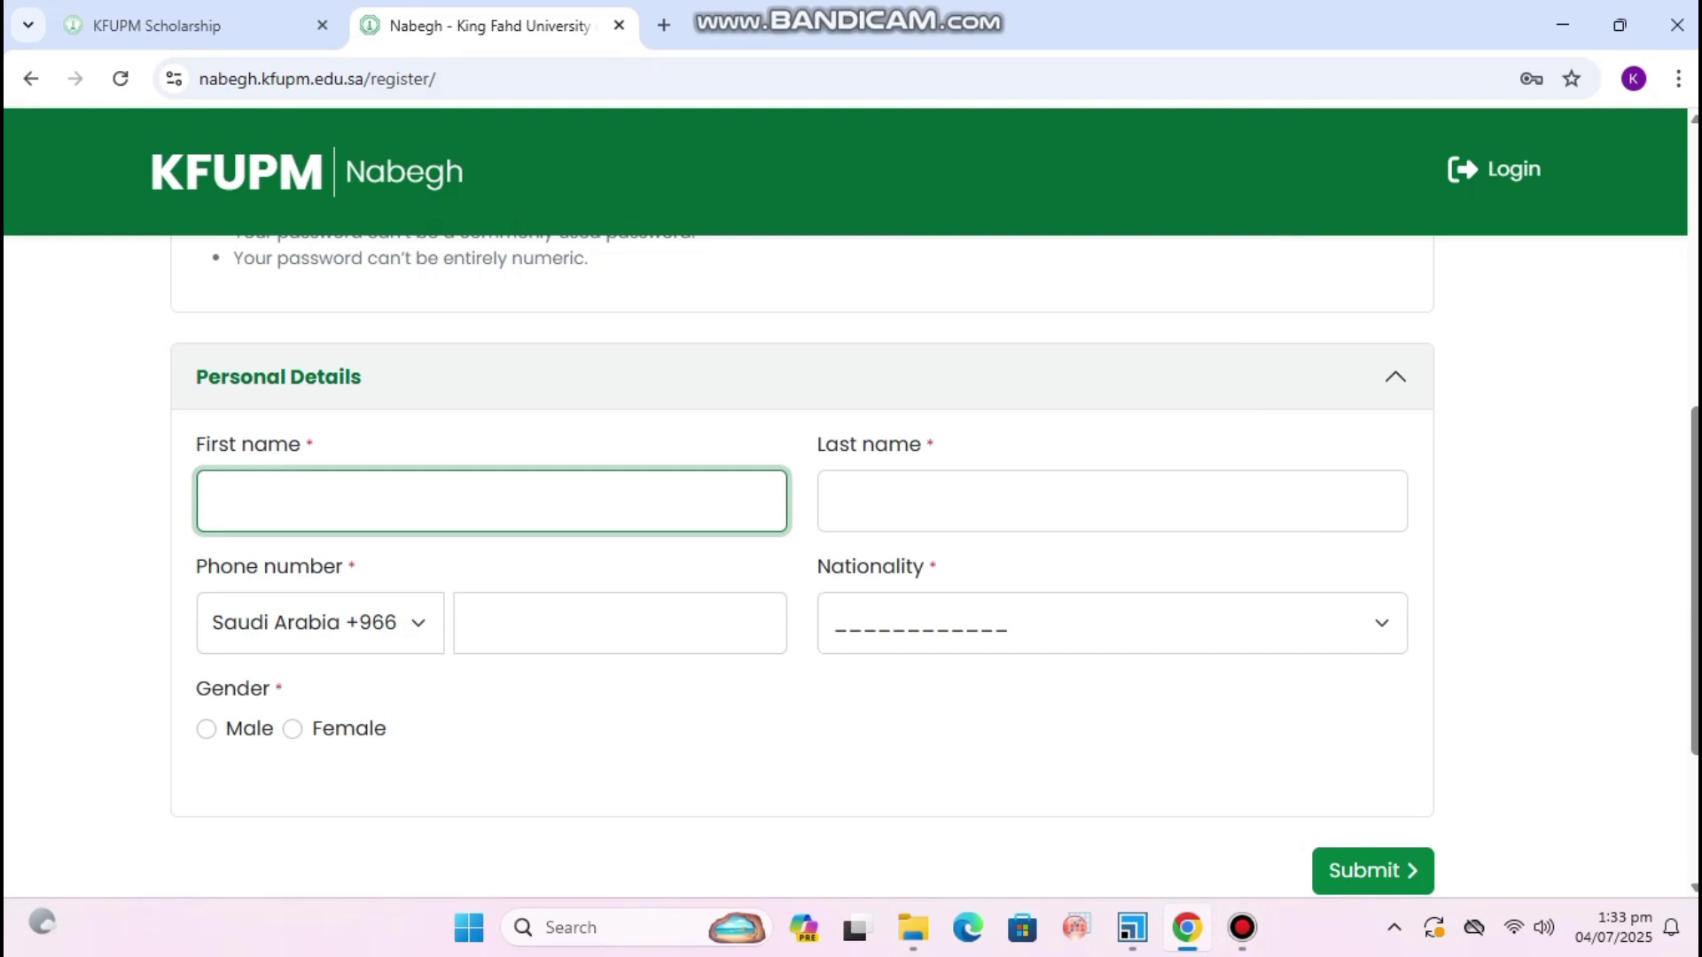
Examine the Personal Details fields of the registration form, including the phone country code and nationality choices.
{"action": "left_click", "coordinate": [834, 501]}
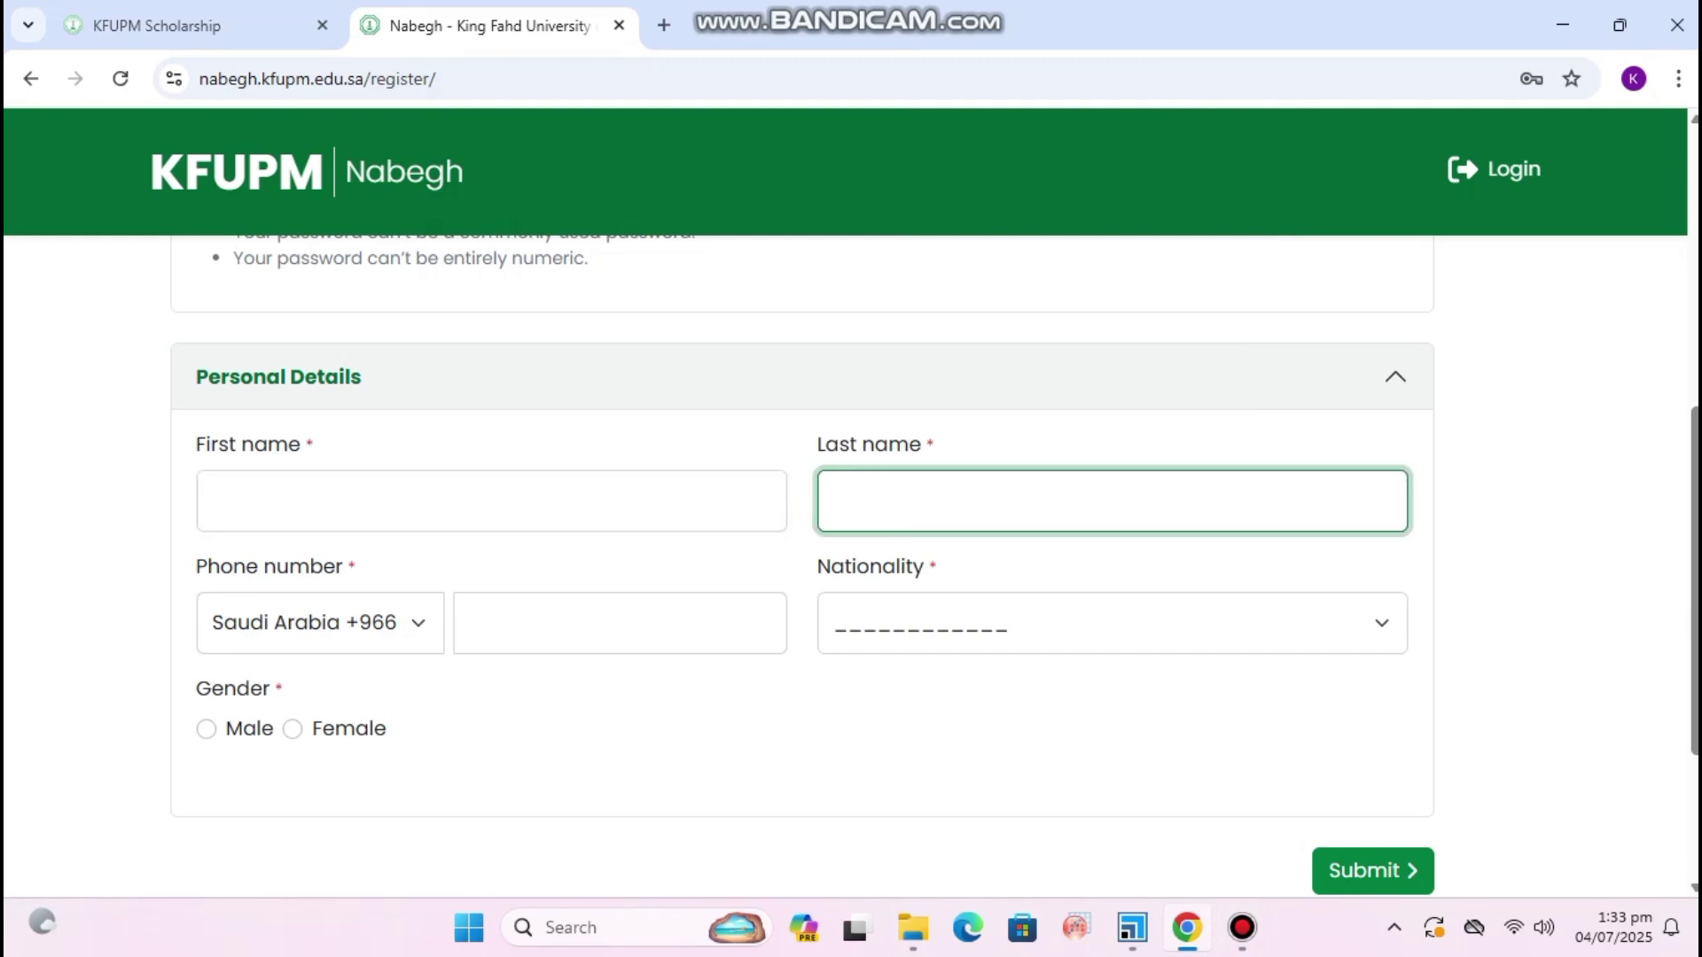
{"action": "left_click", "coordinate": [319, 622]}
{"action": "key", "text": "Up"}
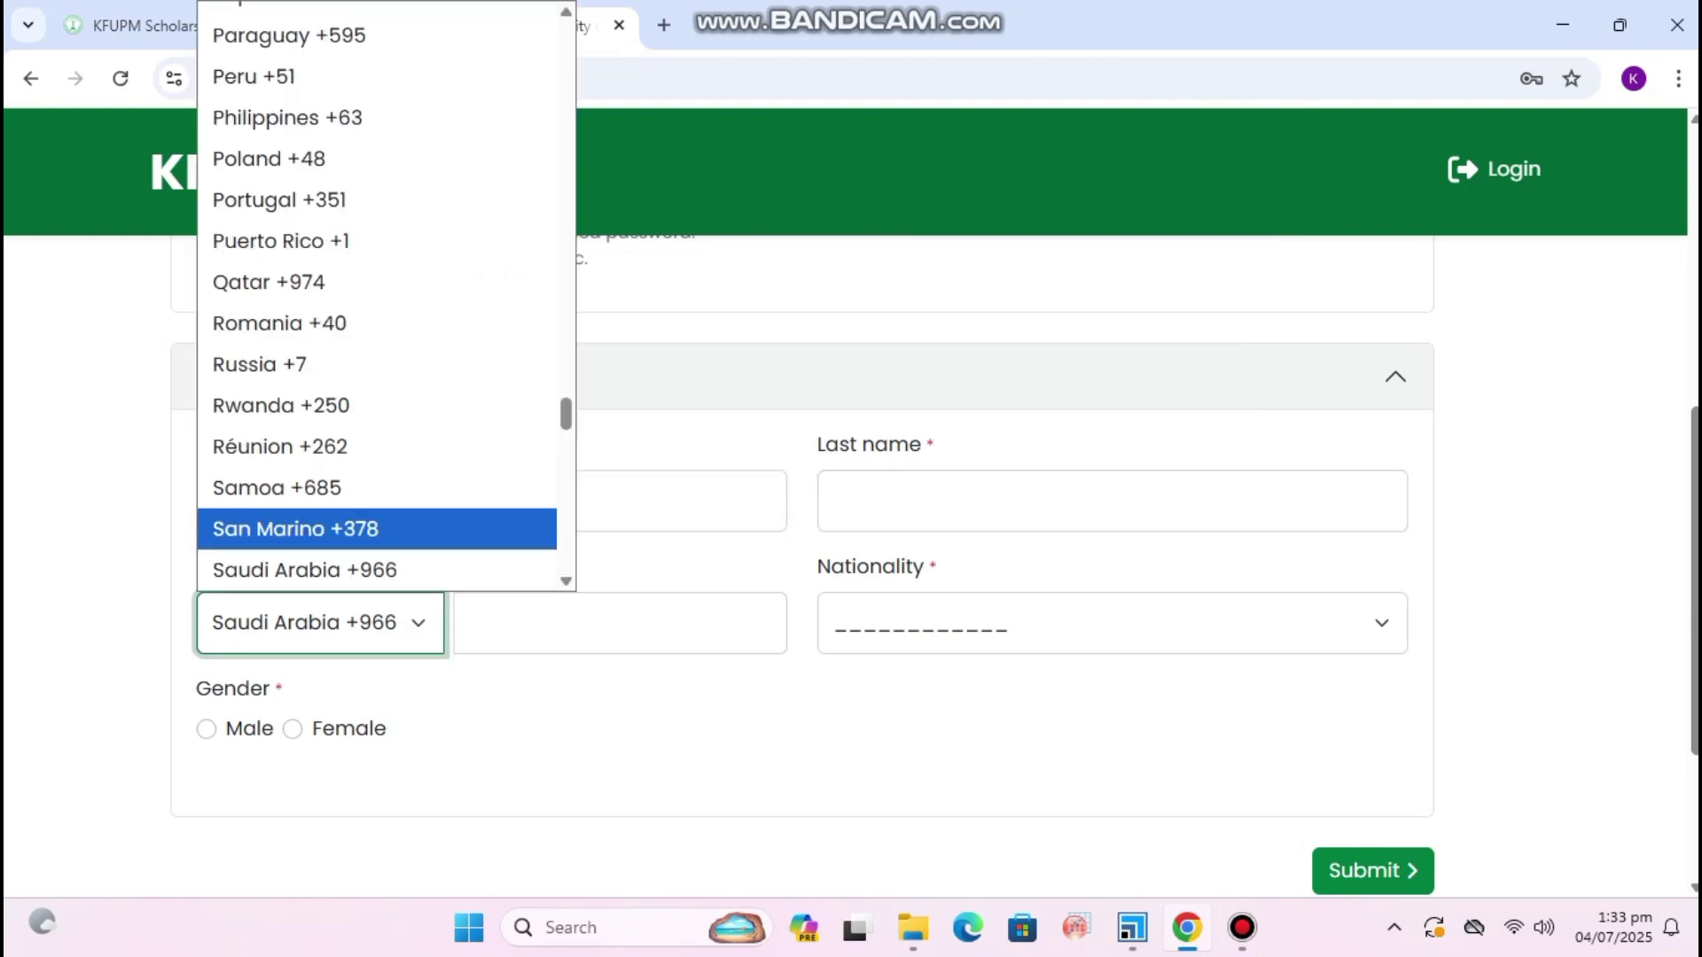
{"action": "scroll", "coordinate": [377, 293], "scroll_direction": "up", "scroll_amount": 5}
{"action": "scroll", "coordinate": [377, 293], "scroll_direction": "down", "scroll_amount": 4}
{"action": "key", "text": "Escape"}
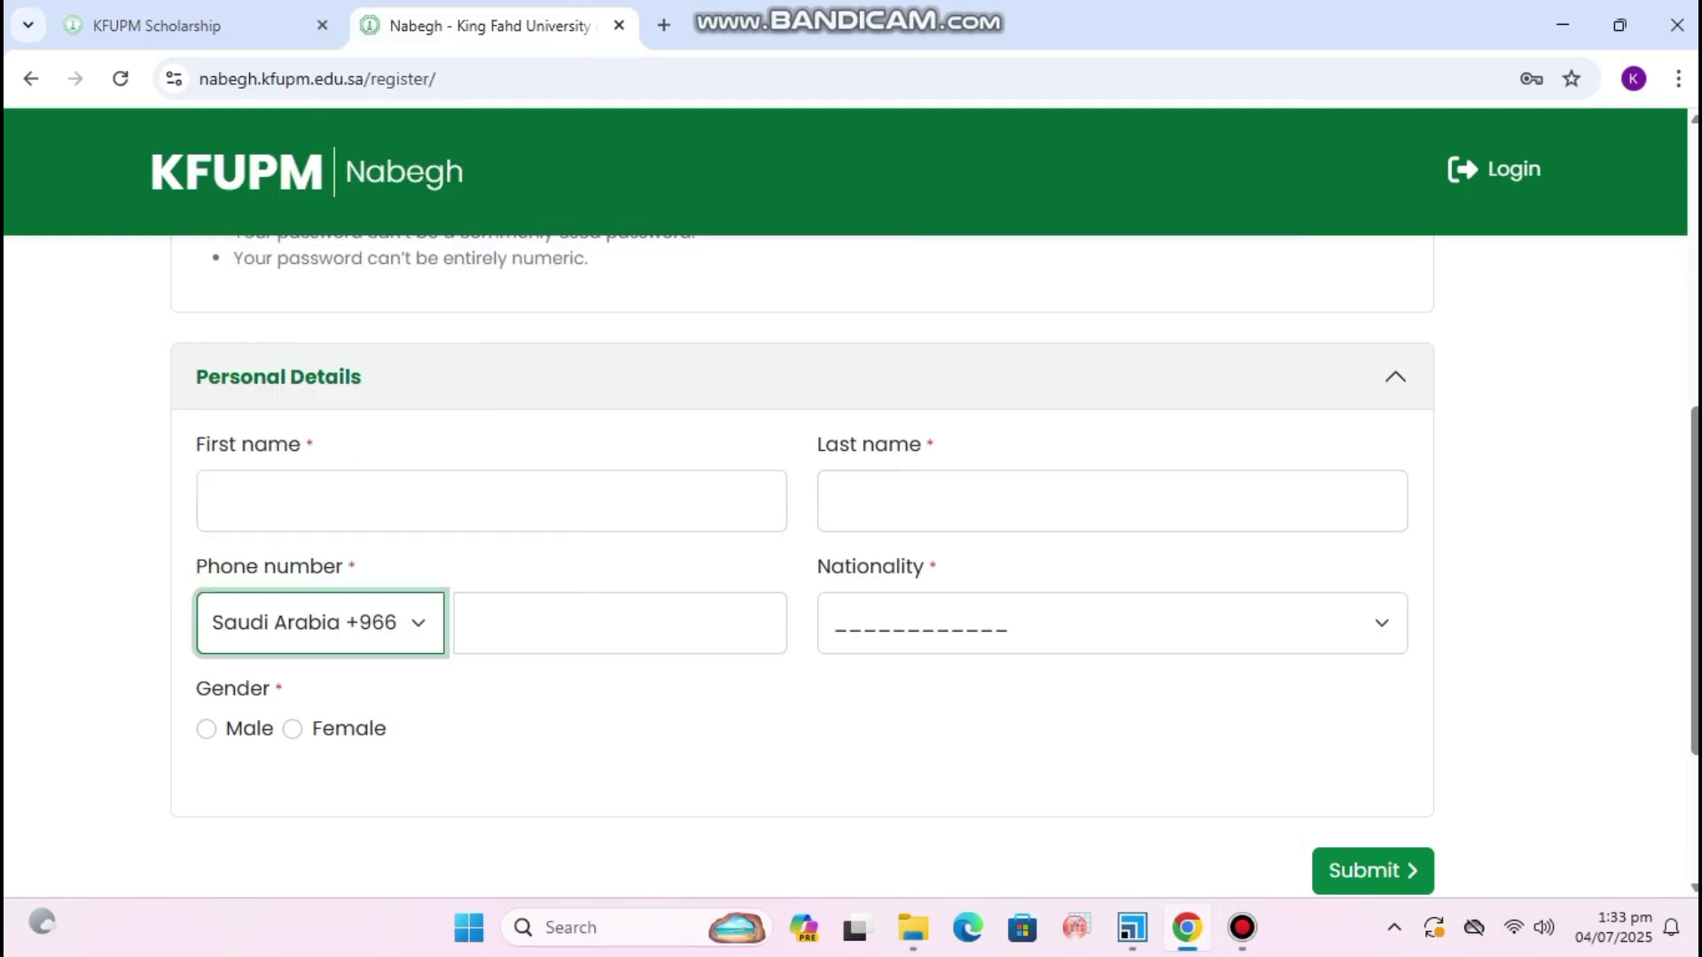
{"action": "left_click", "coordinate": [1108, 623]}
{"action": "scroll", "coordinate": [1108, 354], "scroll_direction": "down", "scroll_amount": 1}
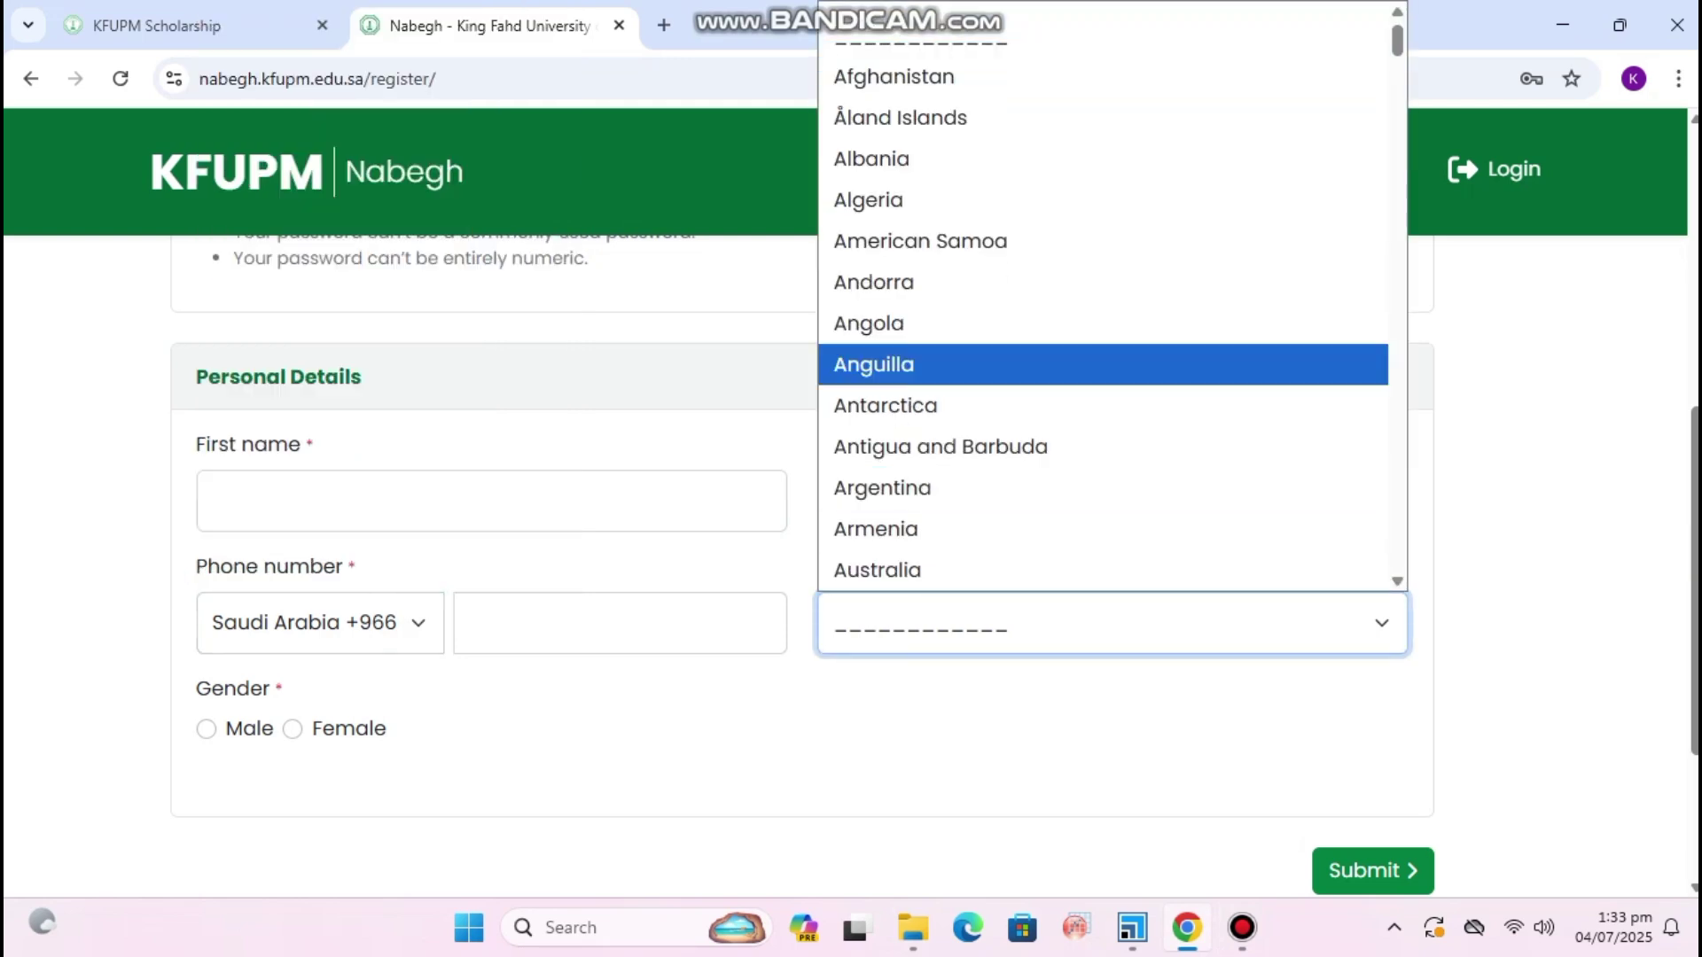
{"action": "key", "text": "Down"}
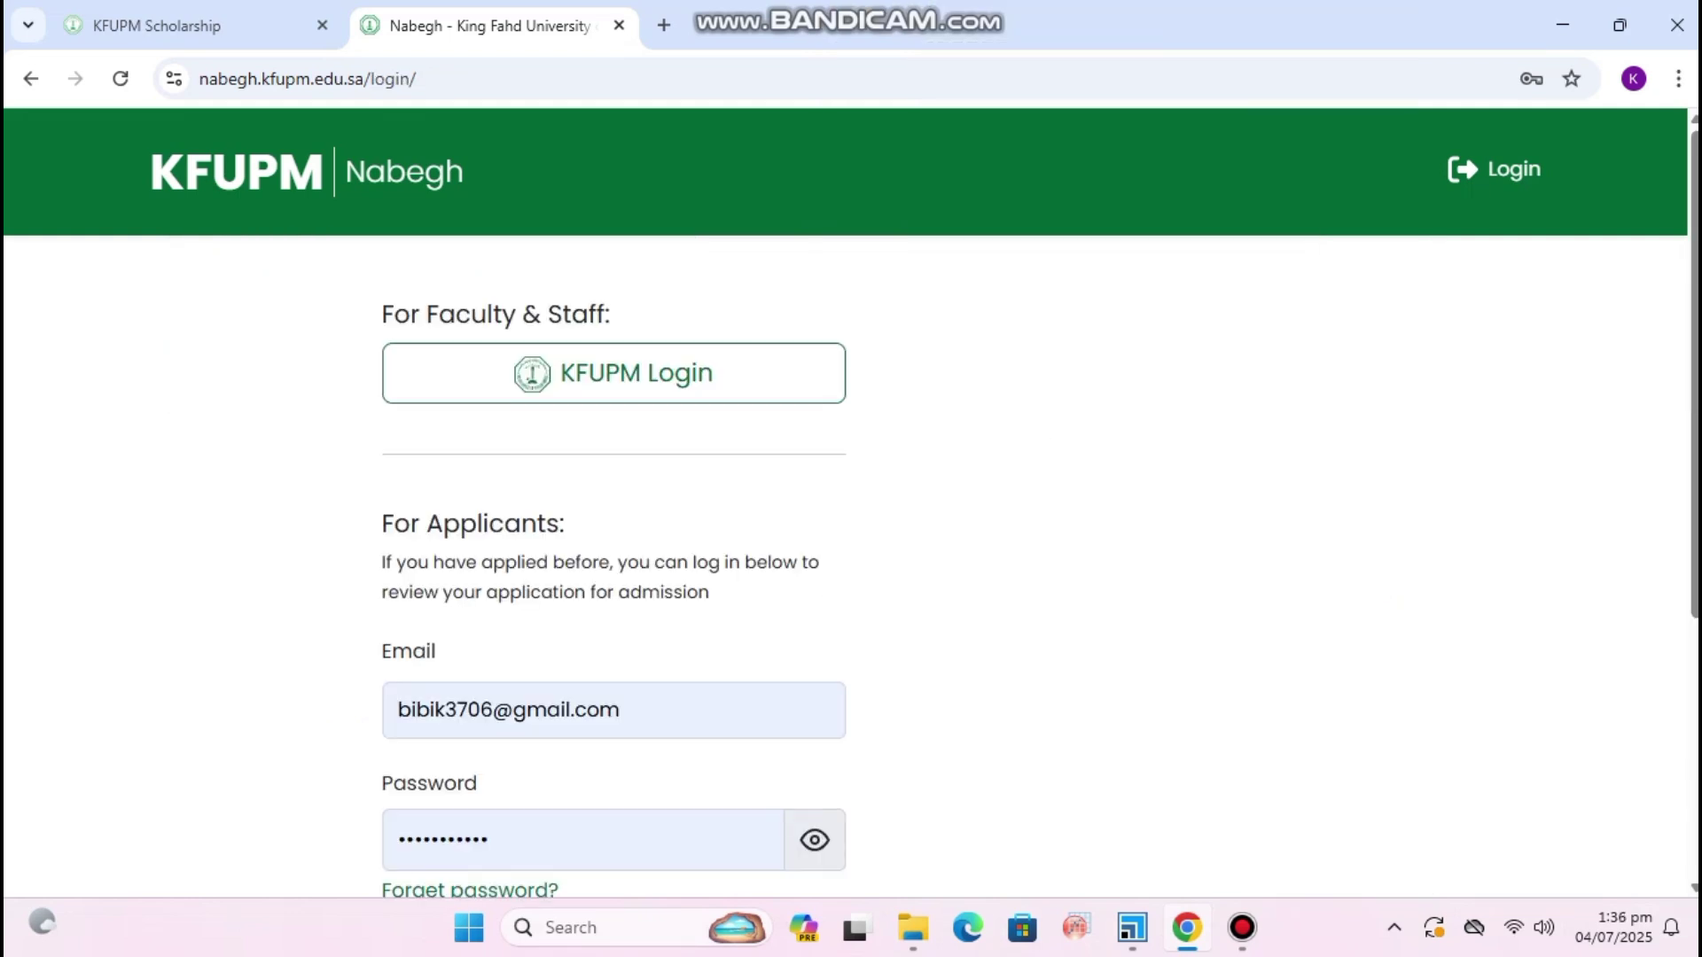
Log in to the applicant account with the prefilled email and password, and view the student area's personal information.
{"action": "scroll", "coordinate": [851, 568], "scroll_direction": "down", "scroll_amount": 4}
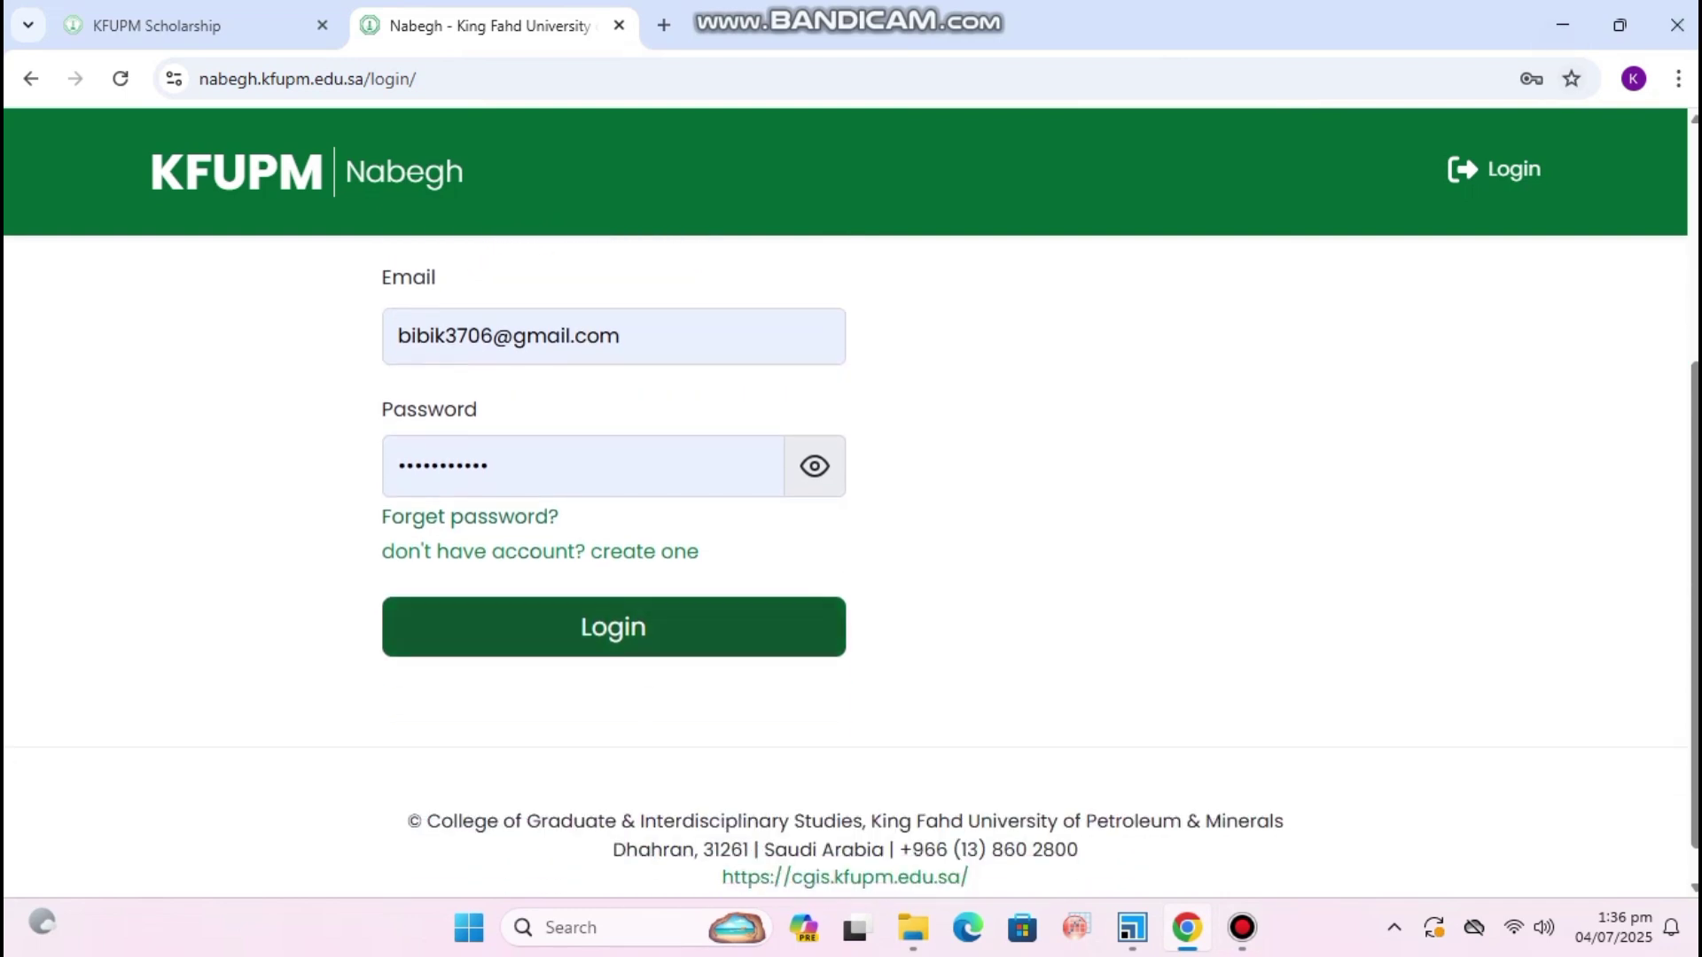
{"action": "key", "text": "Return"}
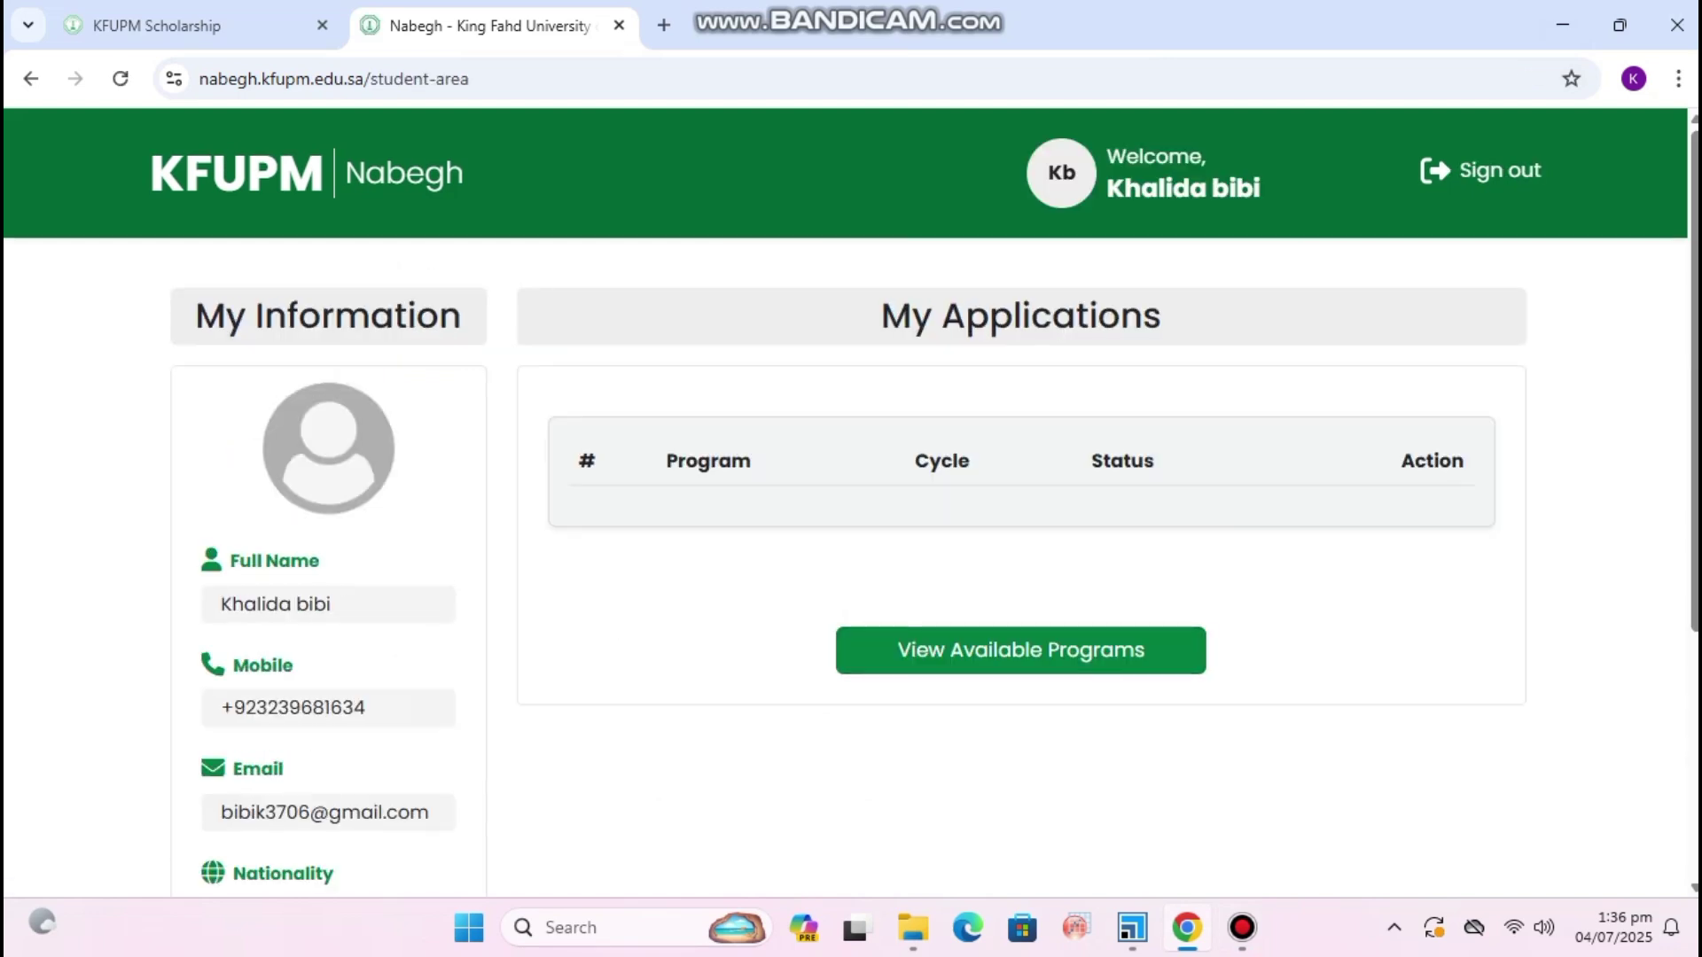
{"action": "scroll", "coordinate": [851, 505], "scroll_direction": "down", "scroll_amount": 5}
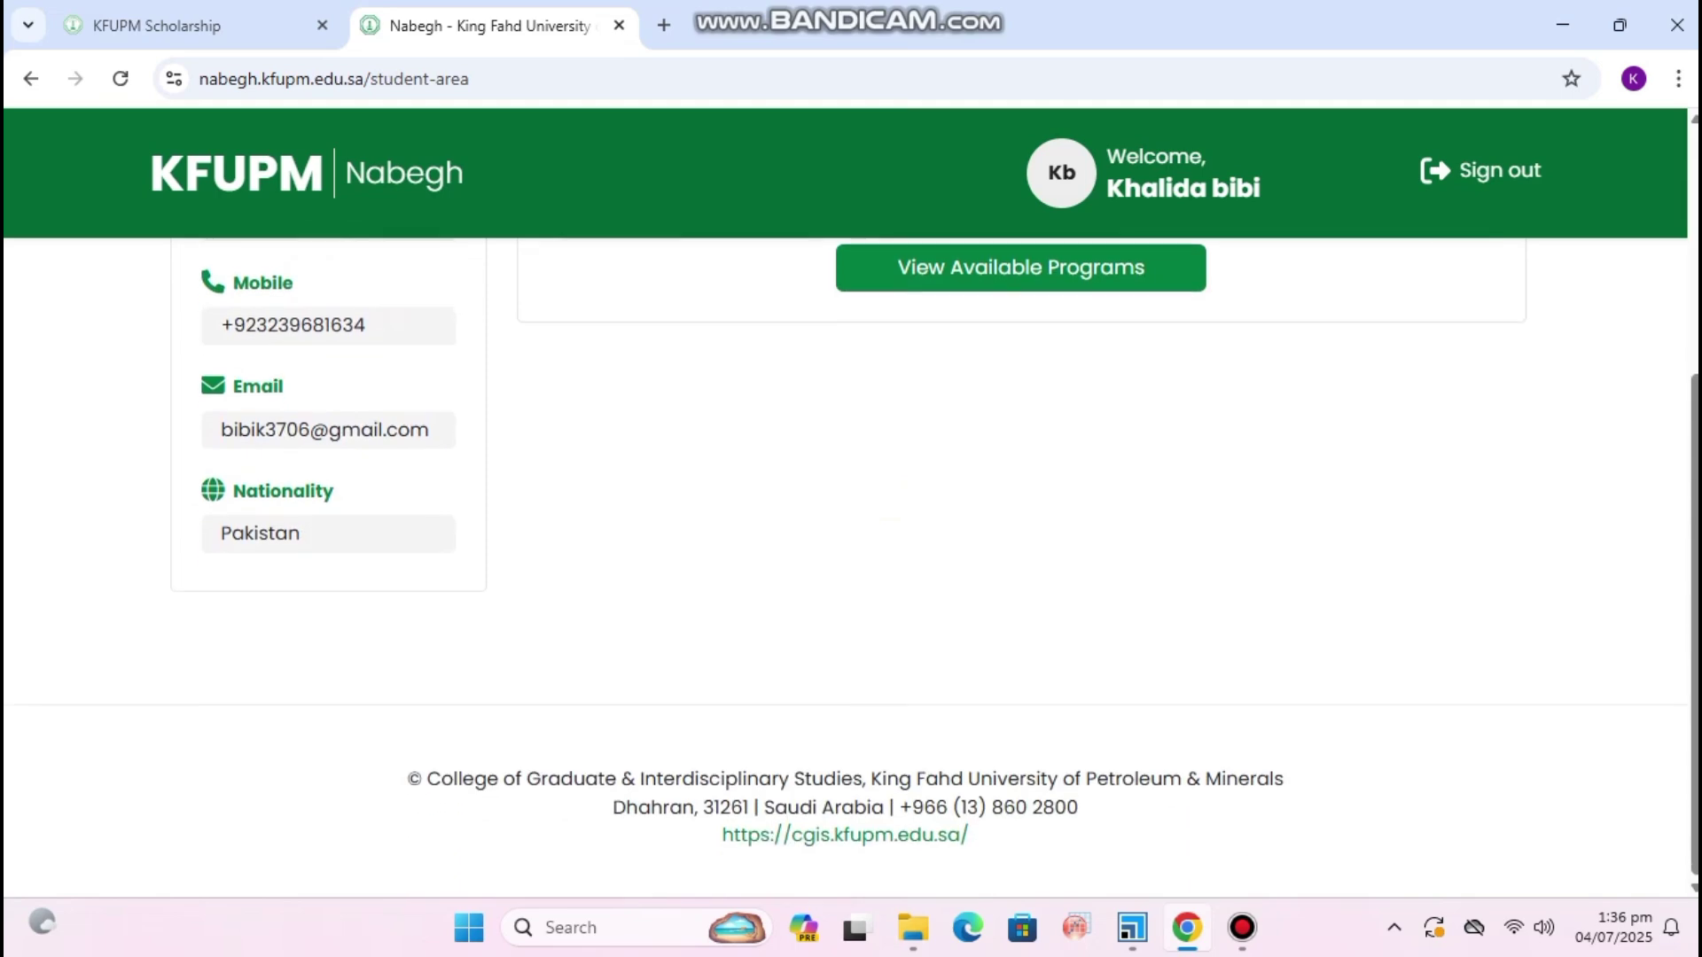
{"action": "mouse_move", "coordinate": [1242, 927]}
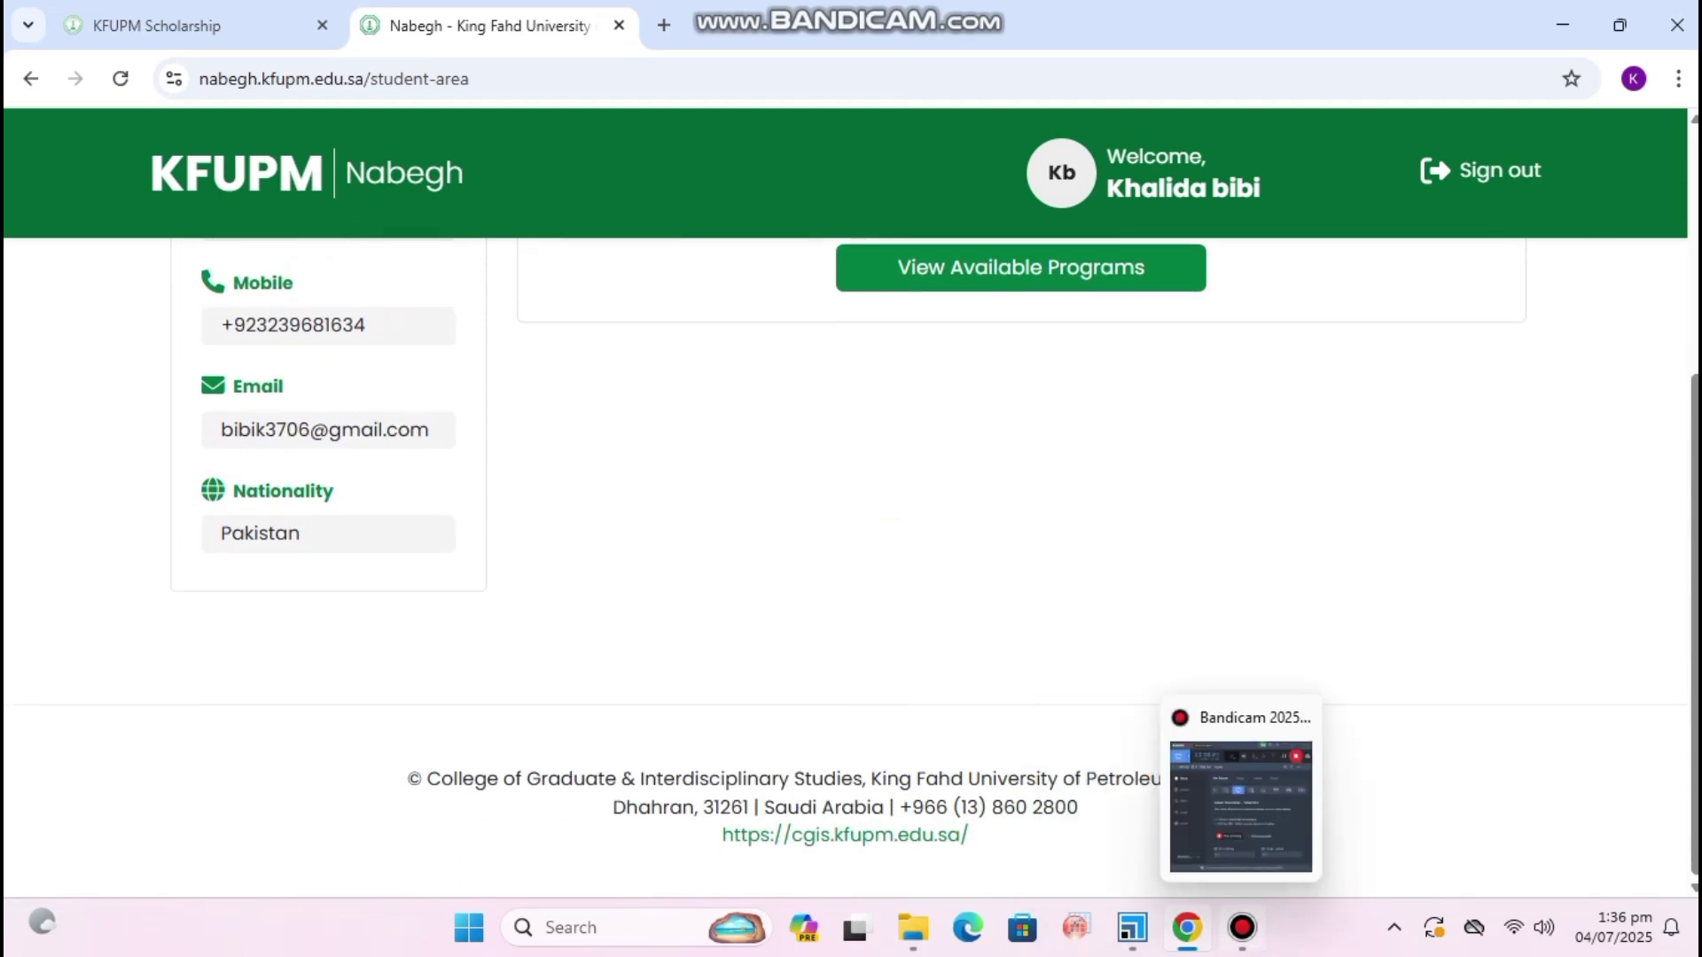
Look over the empty My Applications section of the student area and open the list of available graduate programs.
{"action": "scroll", "coordinate": [851, 567], "scroll_direction": "up", "scroll_amount": 5}
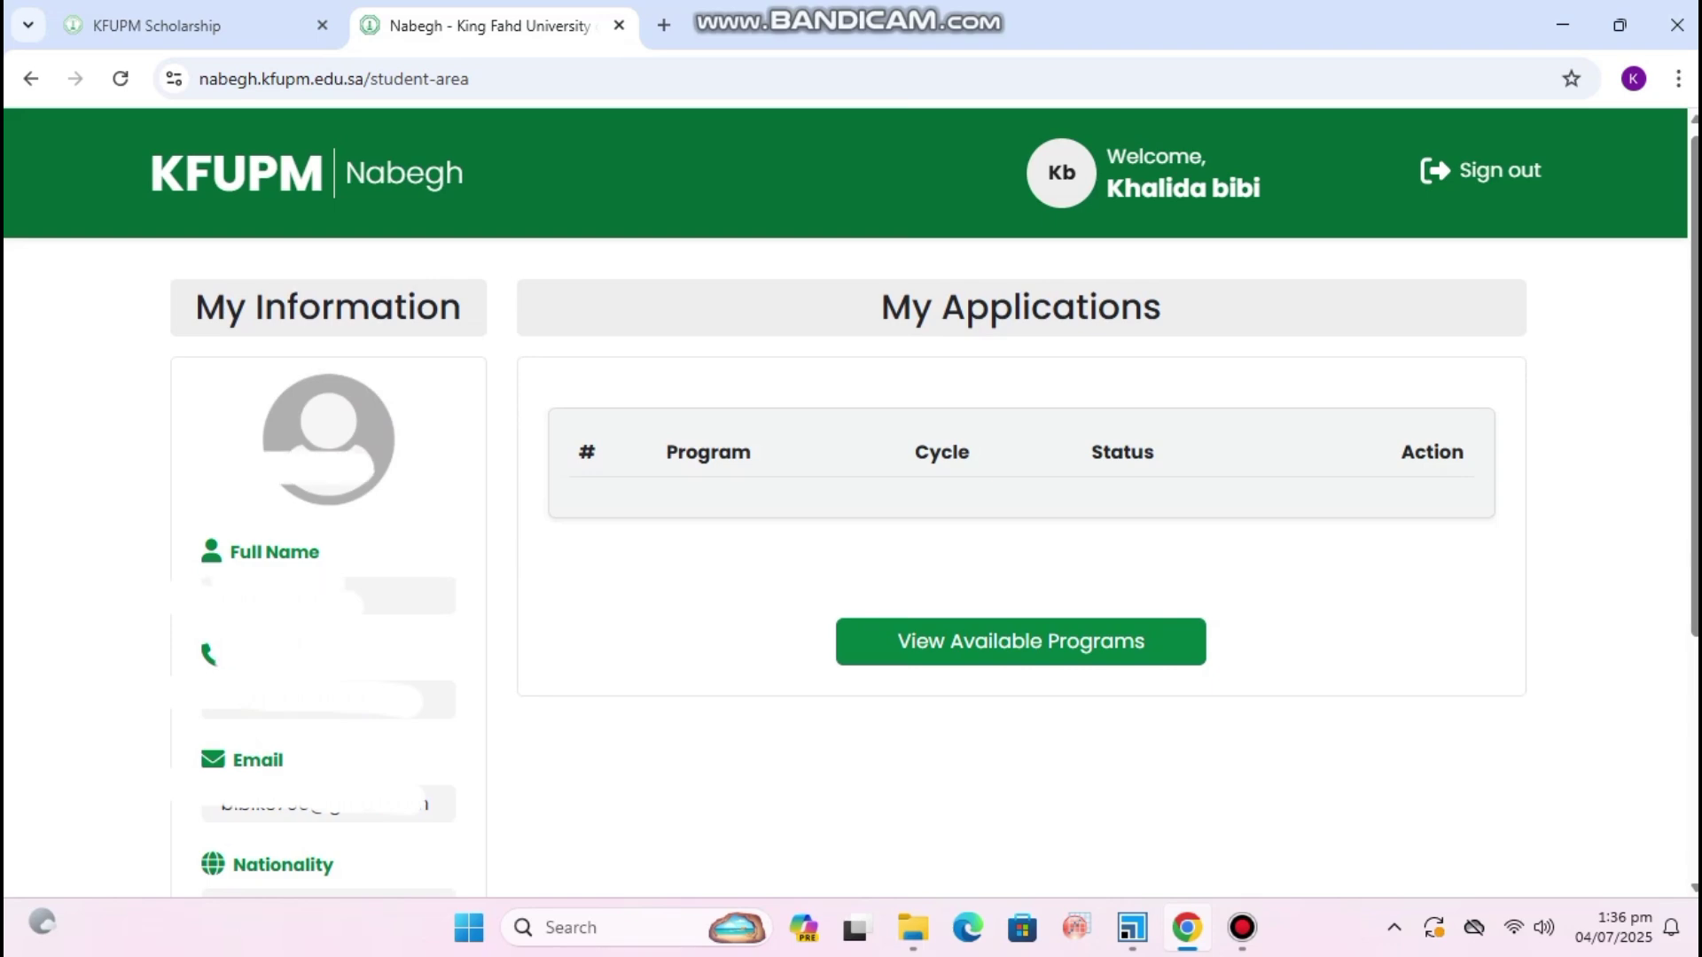
{"action": "scroll", "coordinate": [934, 516], "scroll_direction": "down", "scroll_amount": 1}
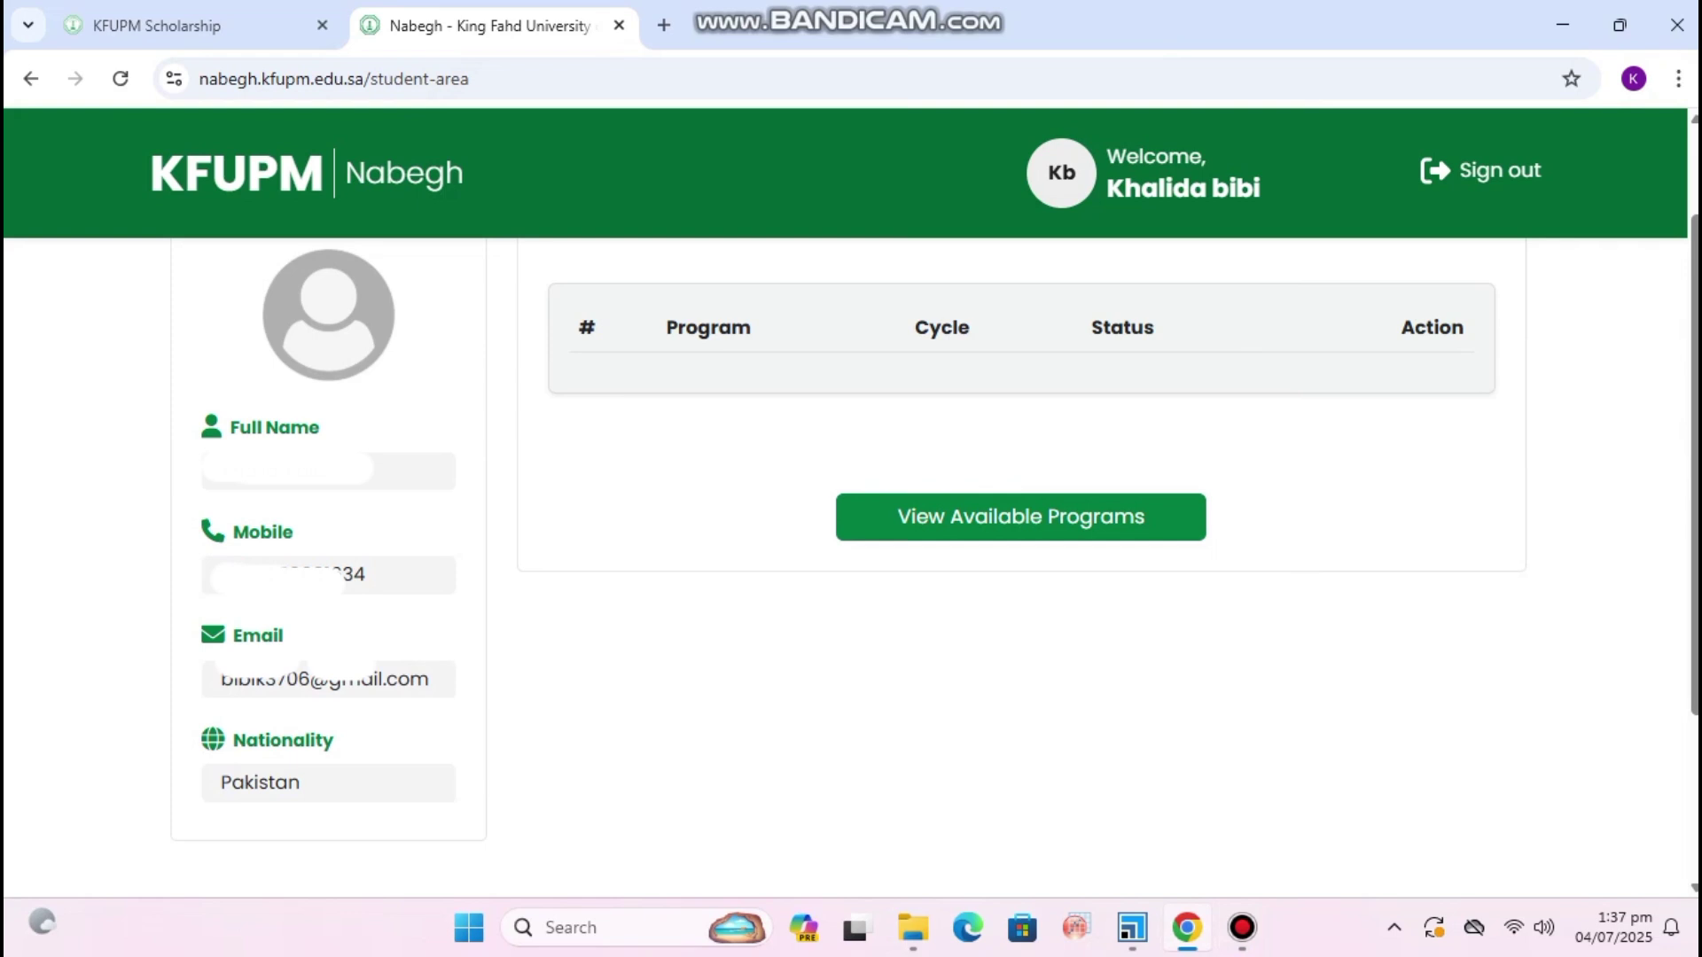
{"action": "mouse_move", "coordinate": [1242, 927]}
{"action": "left_click", "coordinate": [1020, 517]}
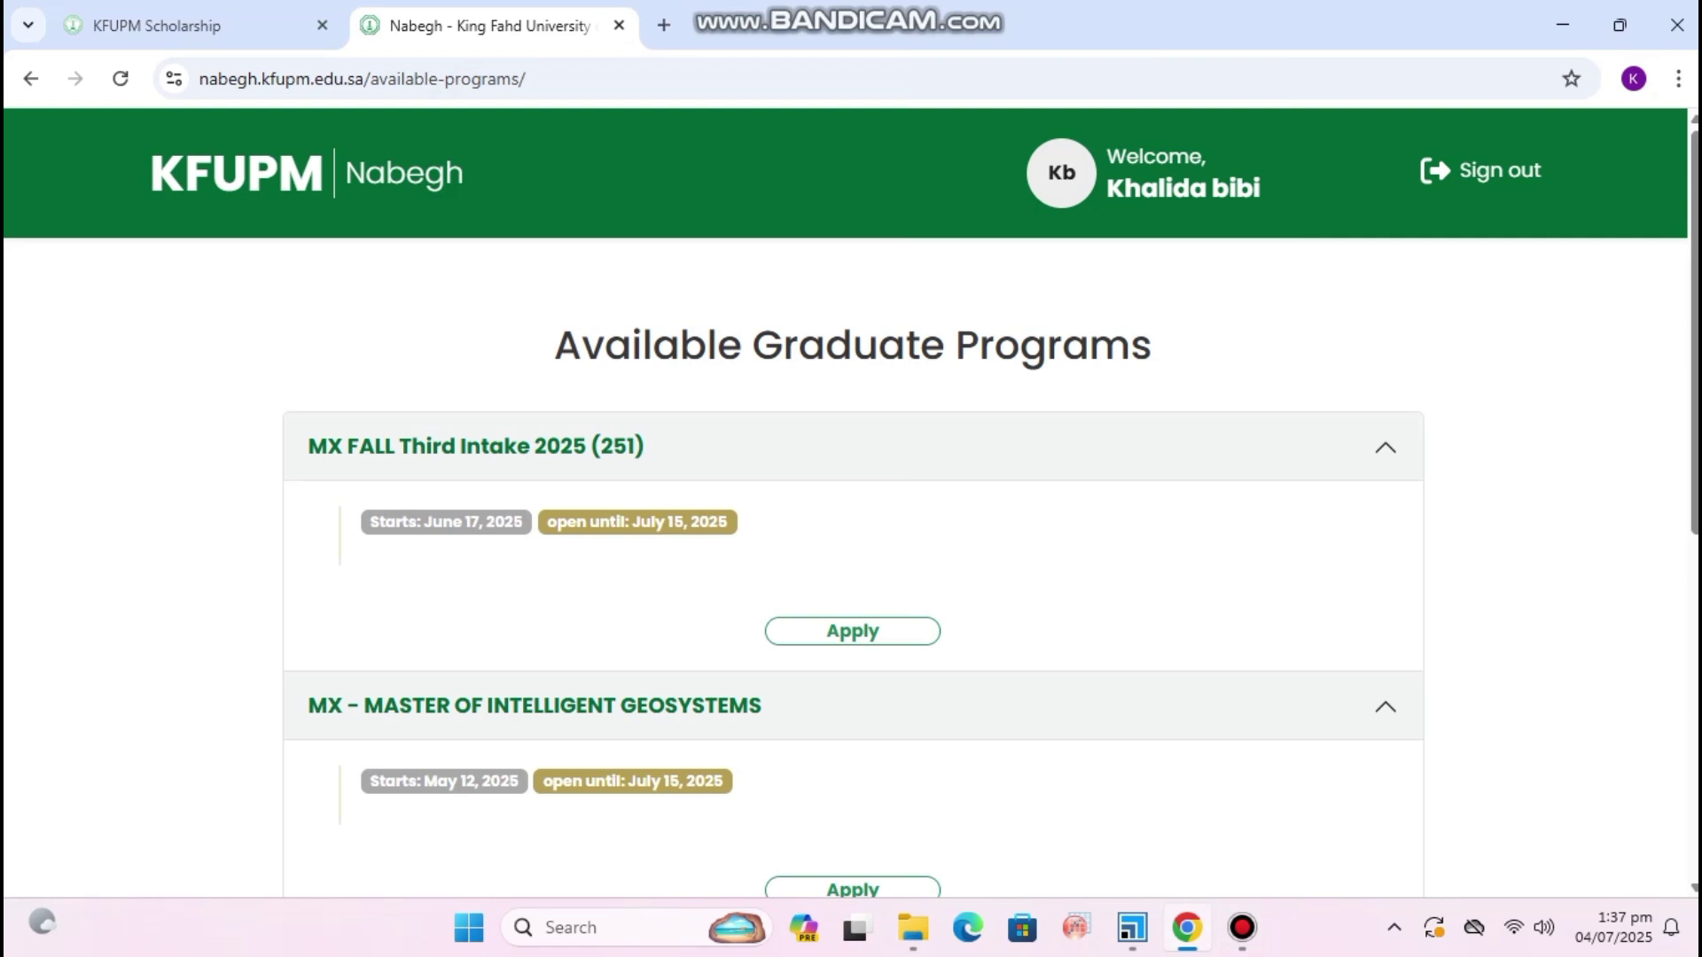
Review the open graduate intakes and start an application for "Ms, and PhD for Spring Semester".
{"action": "scroll", "coordinate": [851, 532], "scroll_direction": "down", "scroll_amount": 1}
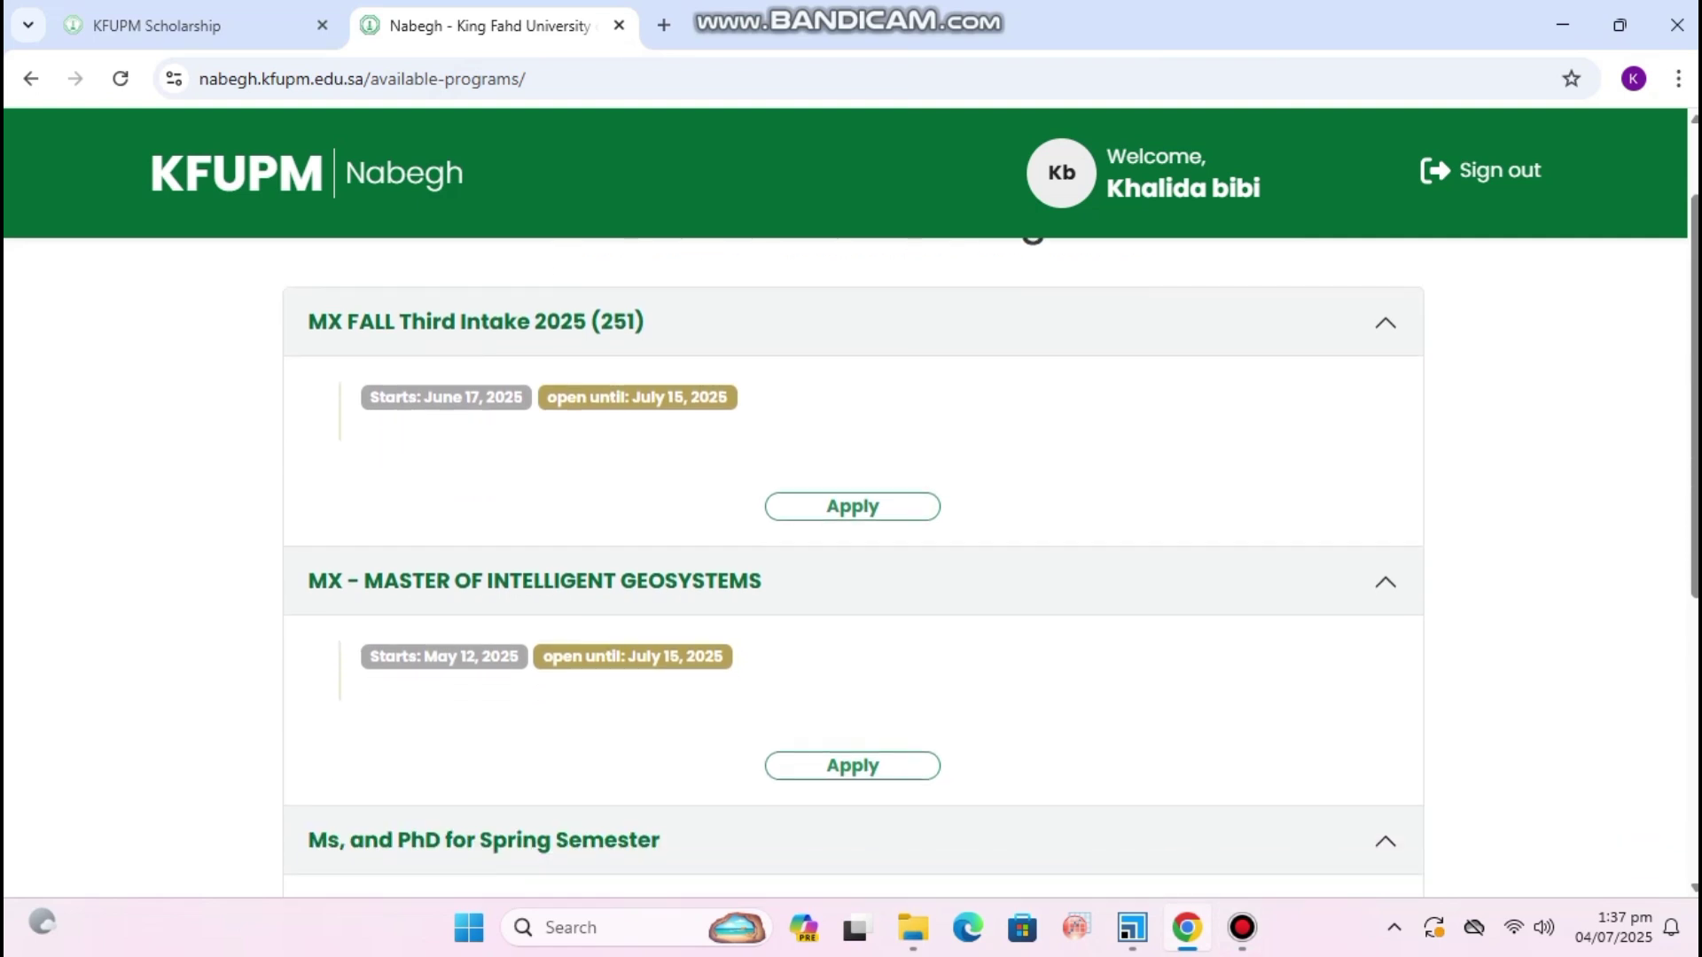
{"action": "scroll", "coordinate": [851, 568], "scroll_direction": "down", "scroll_amount": 1}
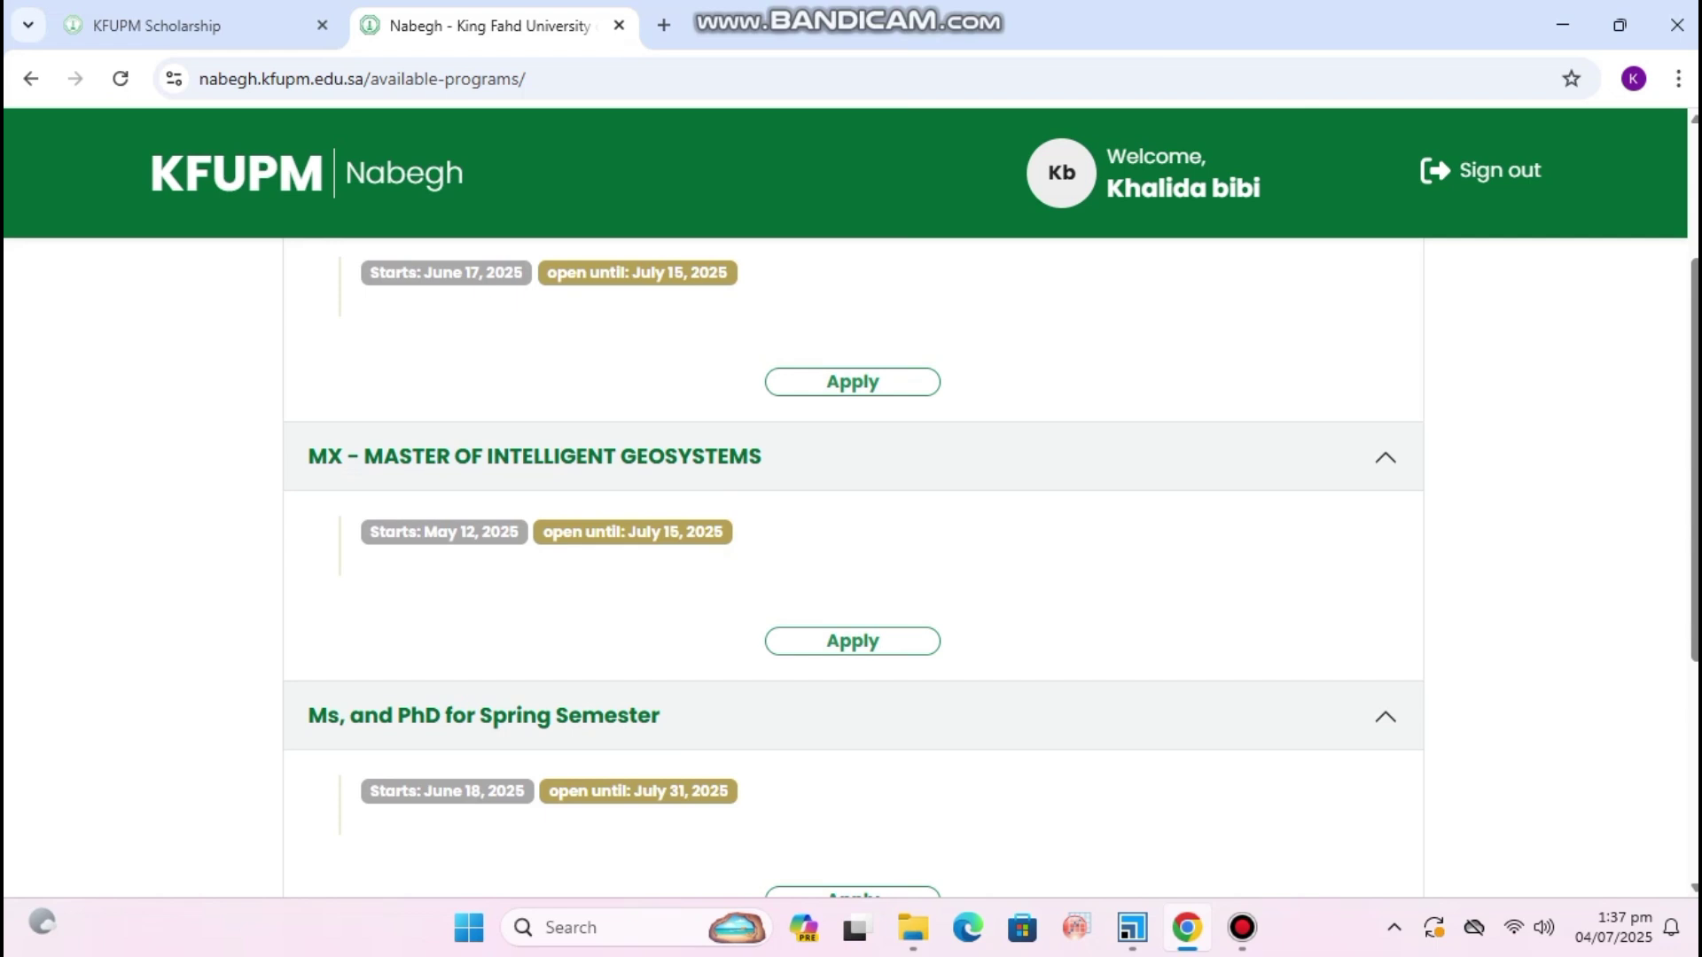
{"action": "scroll", "coordinate": [851, 532], "scroll_direction": "down", "scroll_amount": 4}
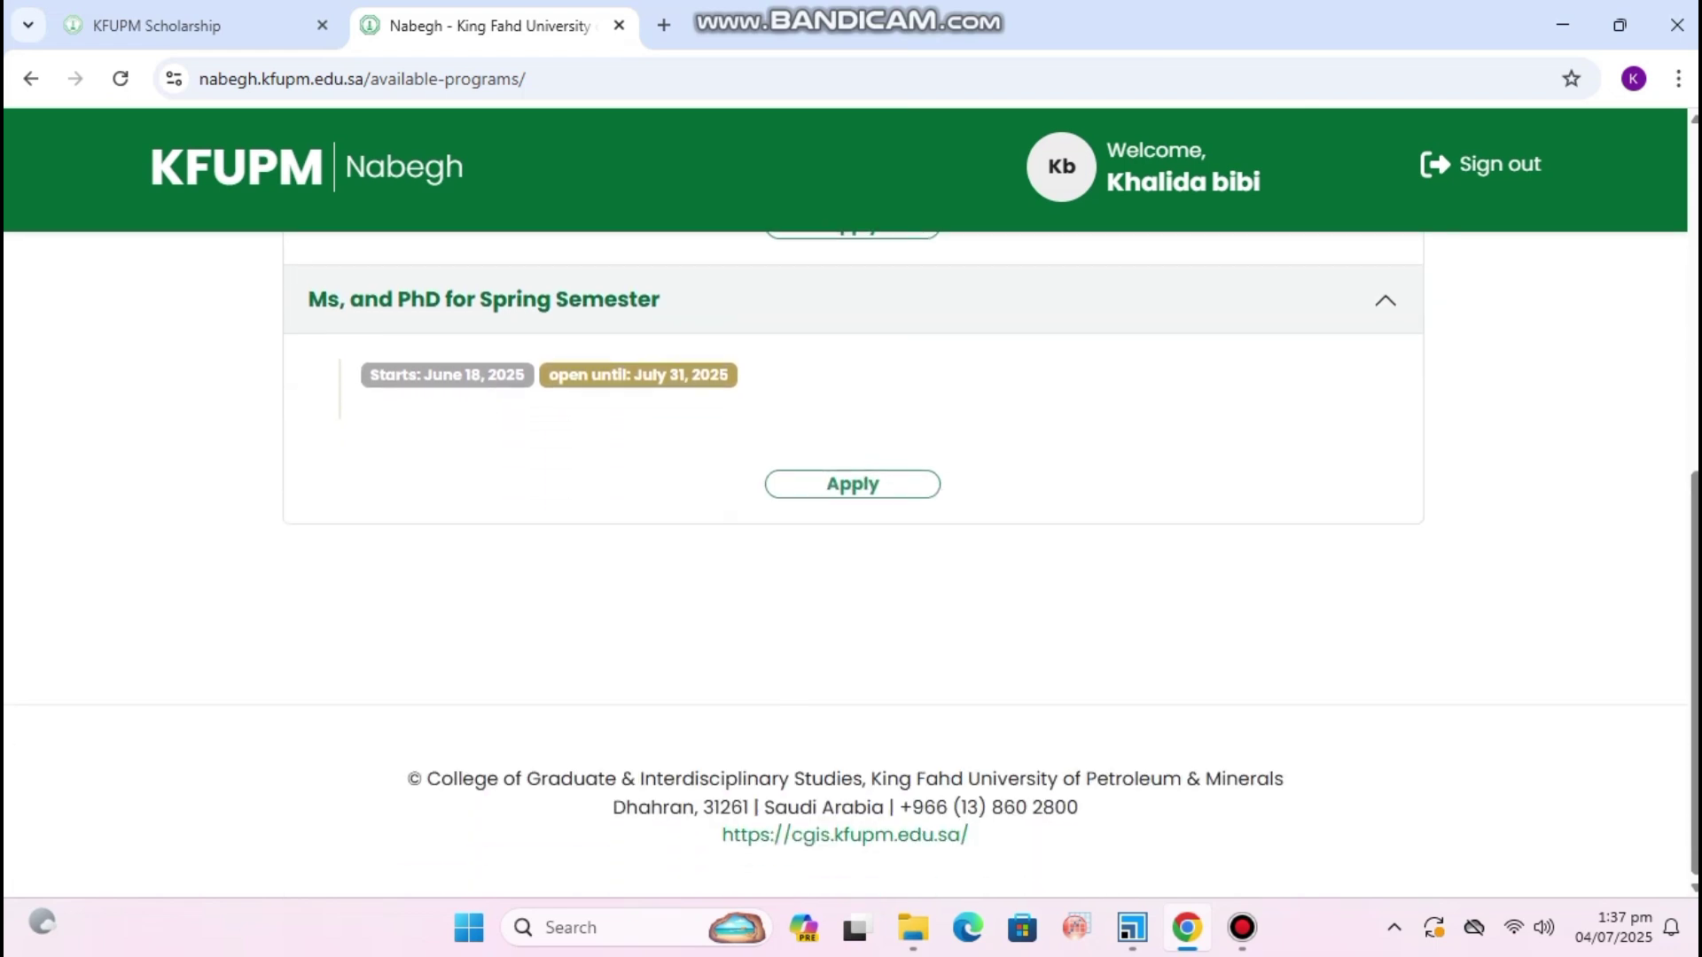
{"action": "scroll", "coordinate": [851, 532], "scroll_direction": "up", "scroll_amount": 3}
{"action": "scroll", "coordinate": [851, 532], "scroll_direction": "down", "scroll_amount": 2}
{"action": "scroll", "coordinate": [851, 532], "scroll_direction": "up", "scroll_amount": 1}
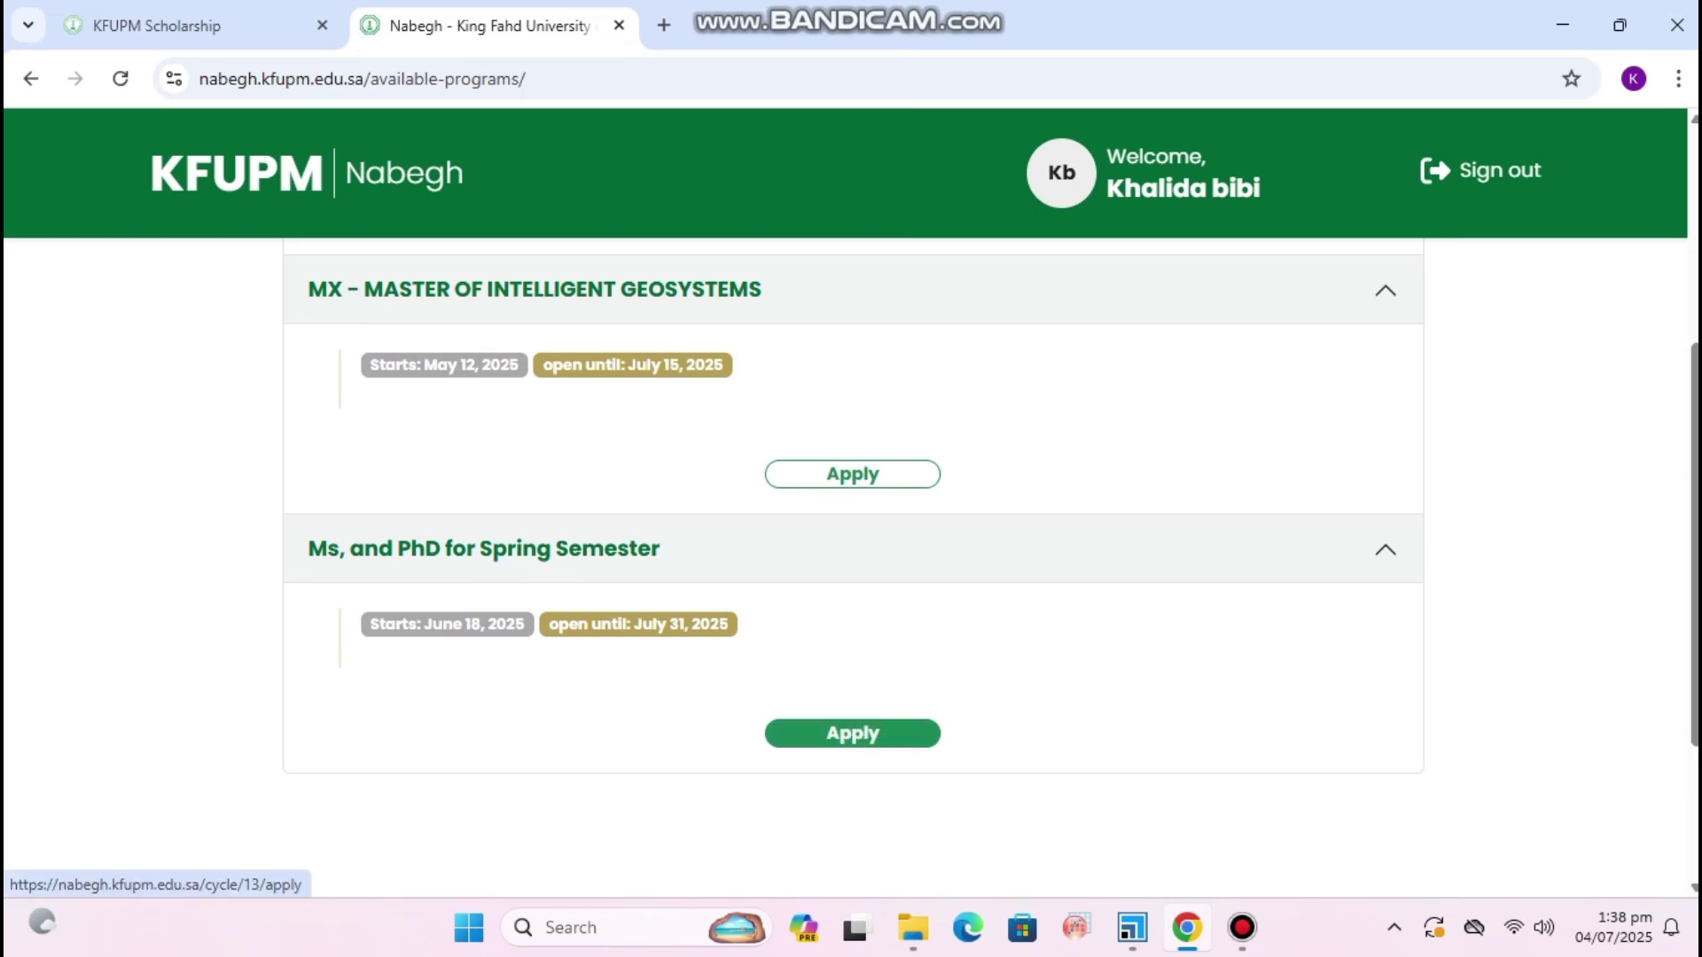
{"action": "left_click", "coordinate": [851, 733]}
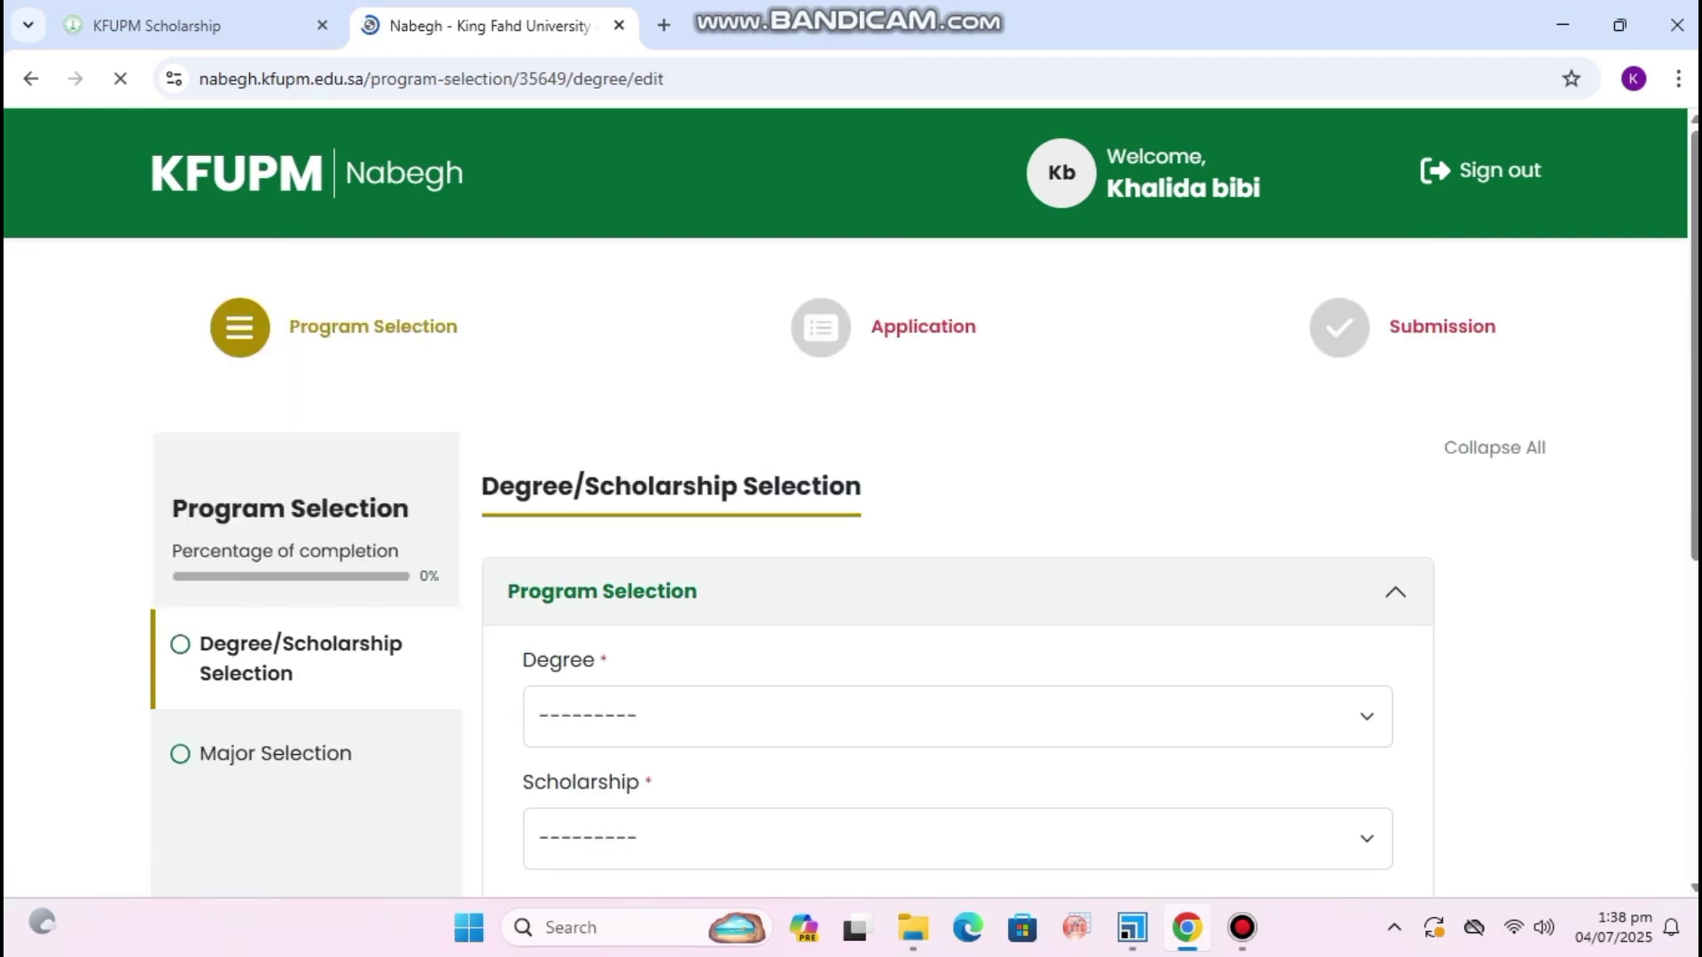
Set the degree to Doctor of Philosophy and the scholarship to International Scholarship, and save the selection to continue.
{"action": "scroll", "coordinate": [924, 538], "scroll_direction": "down", "scroll_amount": 2}
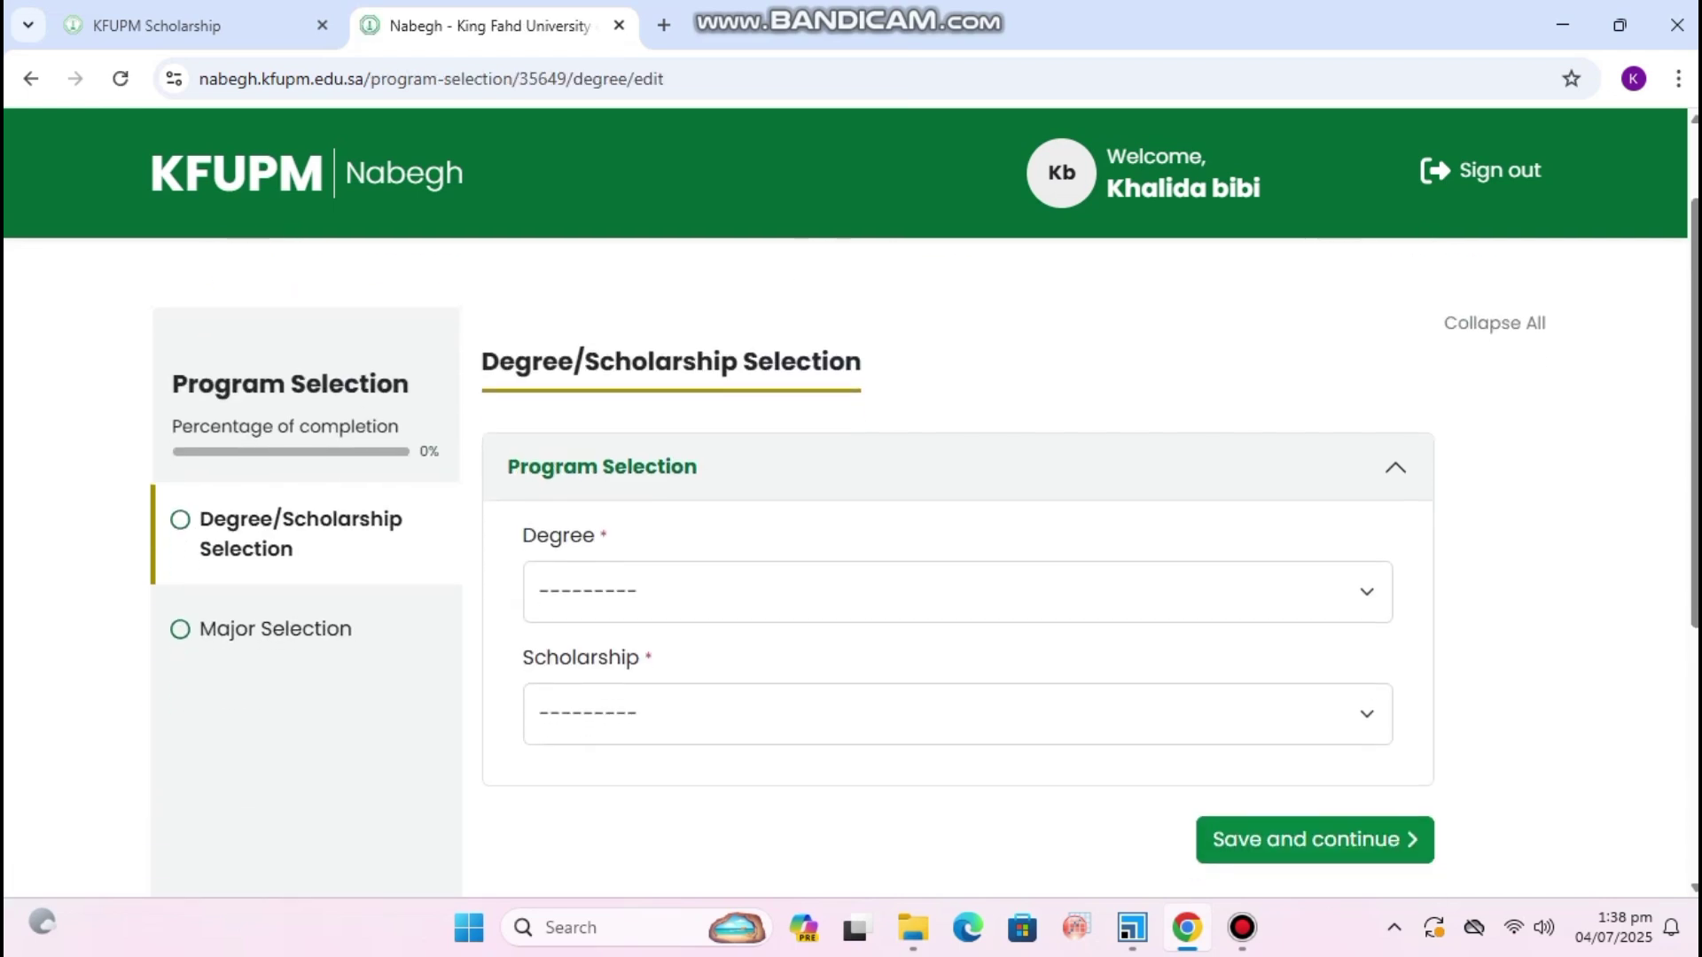
{"action": "scroll", "coordinate": [924, 539], "scroll_direction": "up", "scroll_amount": 2}
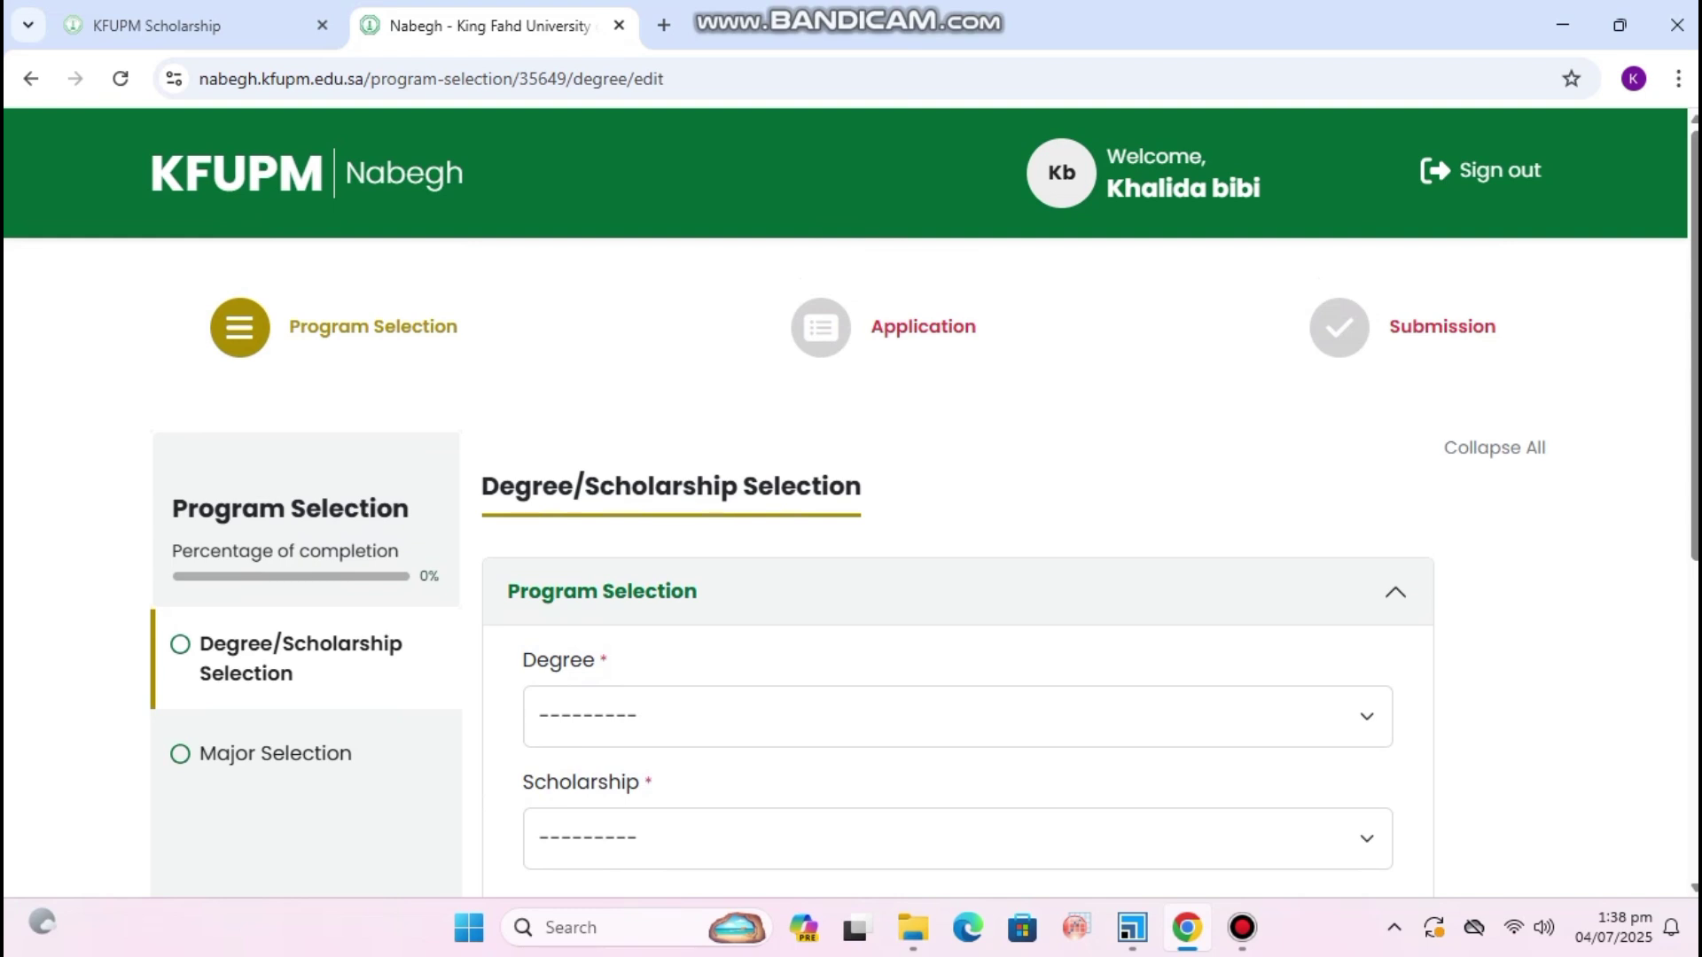
{"action": "scroll", "coordinate": [924, 538], "scroll_direction": "down", "scroll_amount": 2}
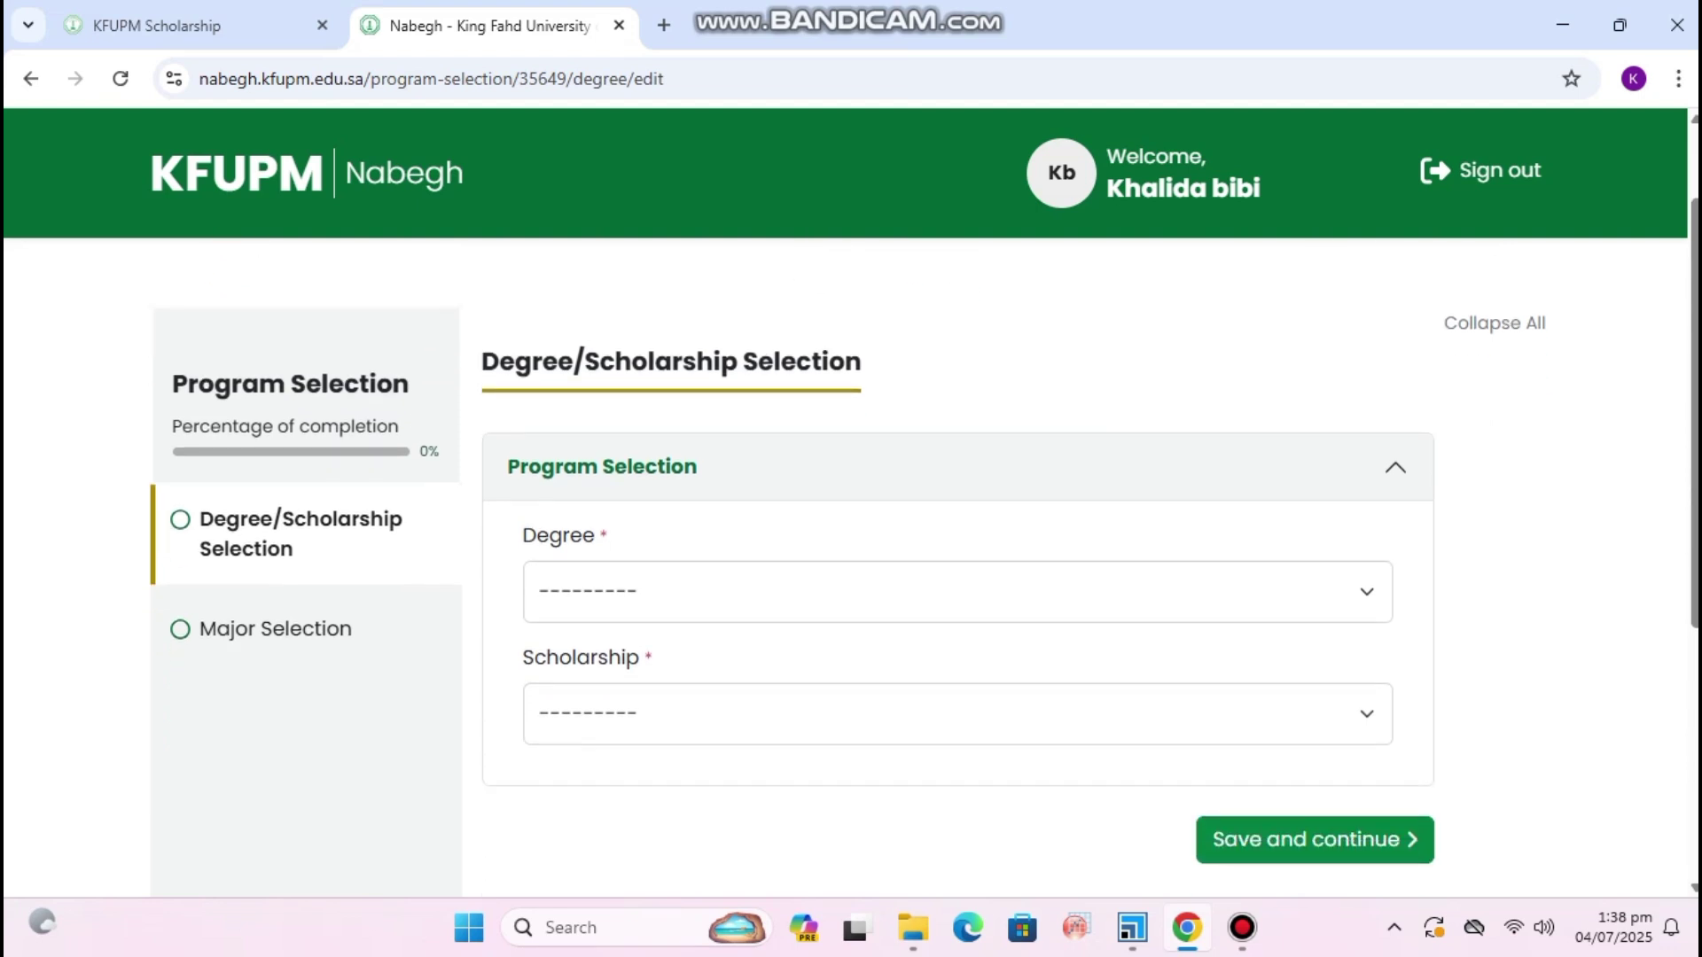
{"action": "left_click", "coordinate": [958, 591]}
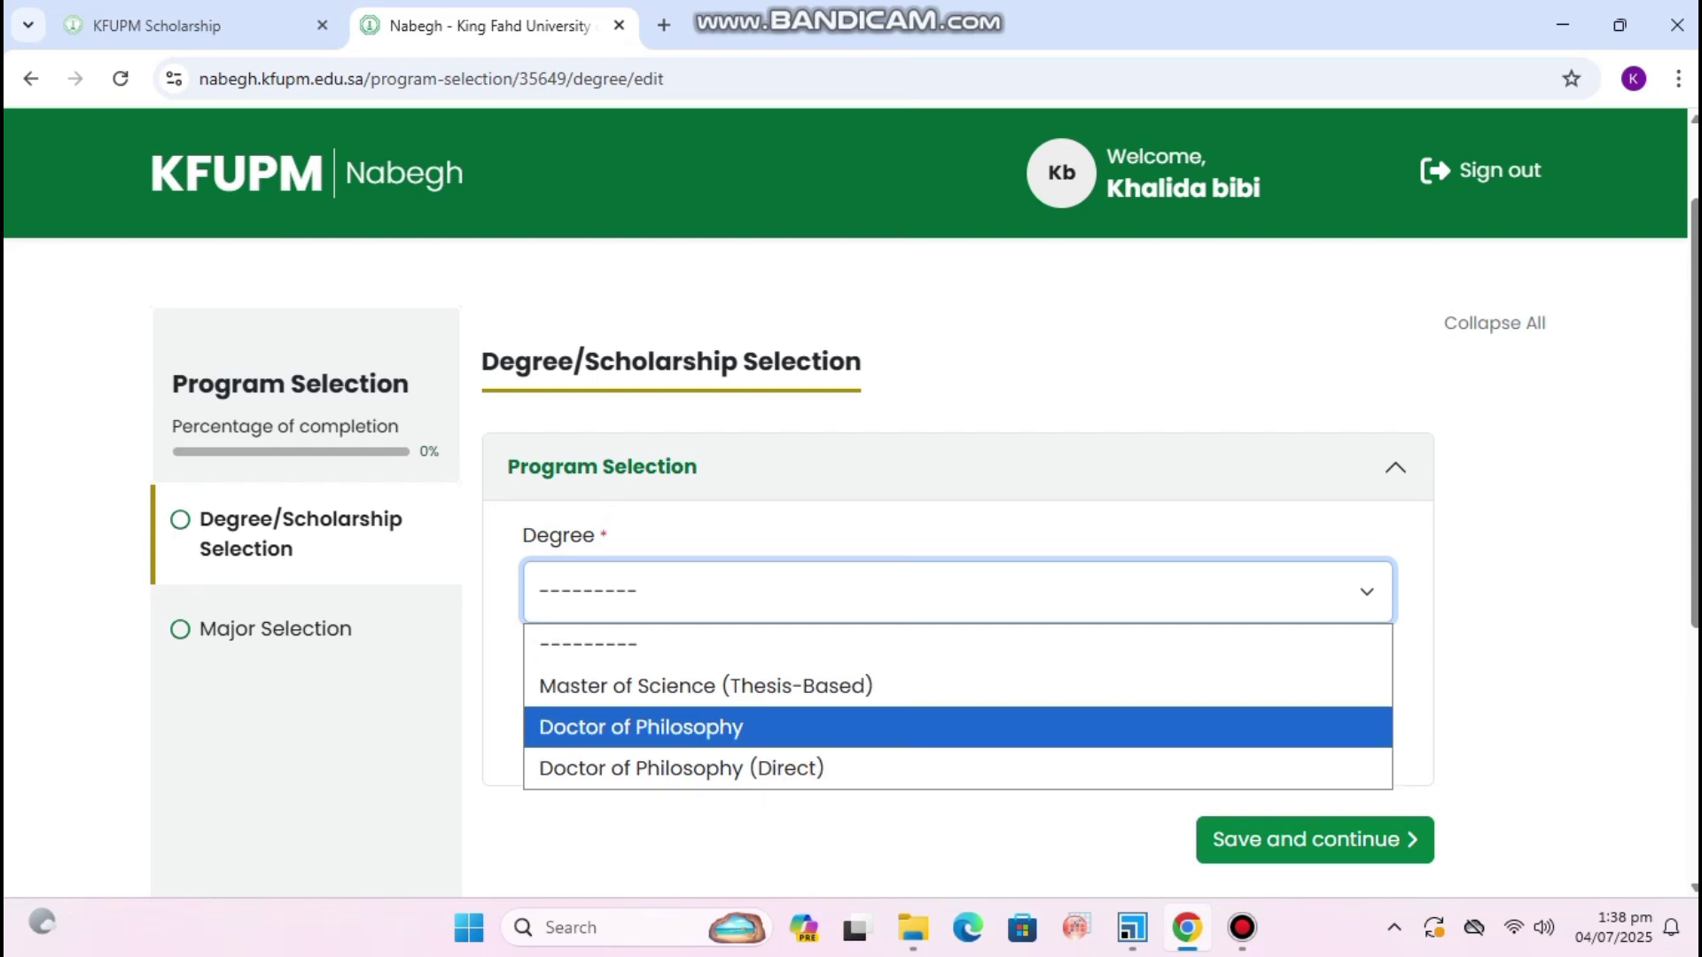
{"action": "key", "text": "Return"}
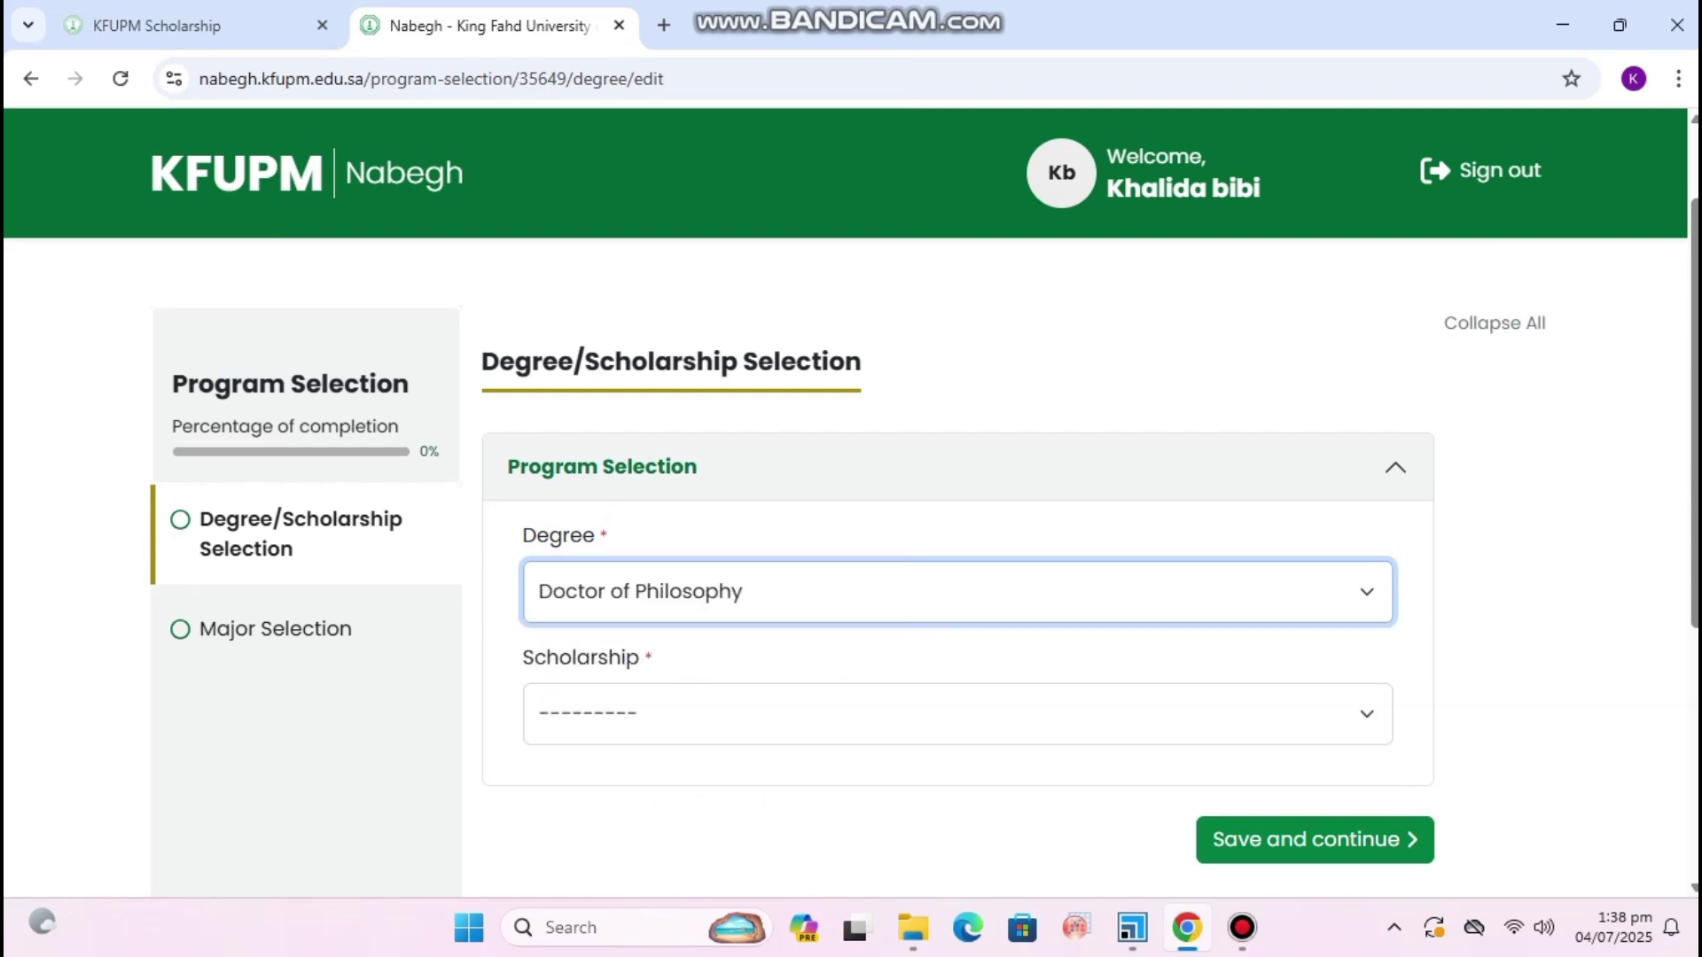
{"action": "left_click", "coordinate": [957, 713]}
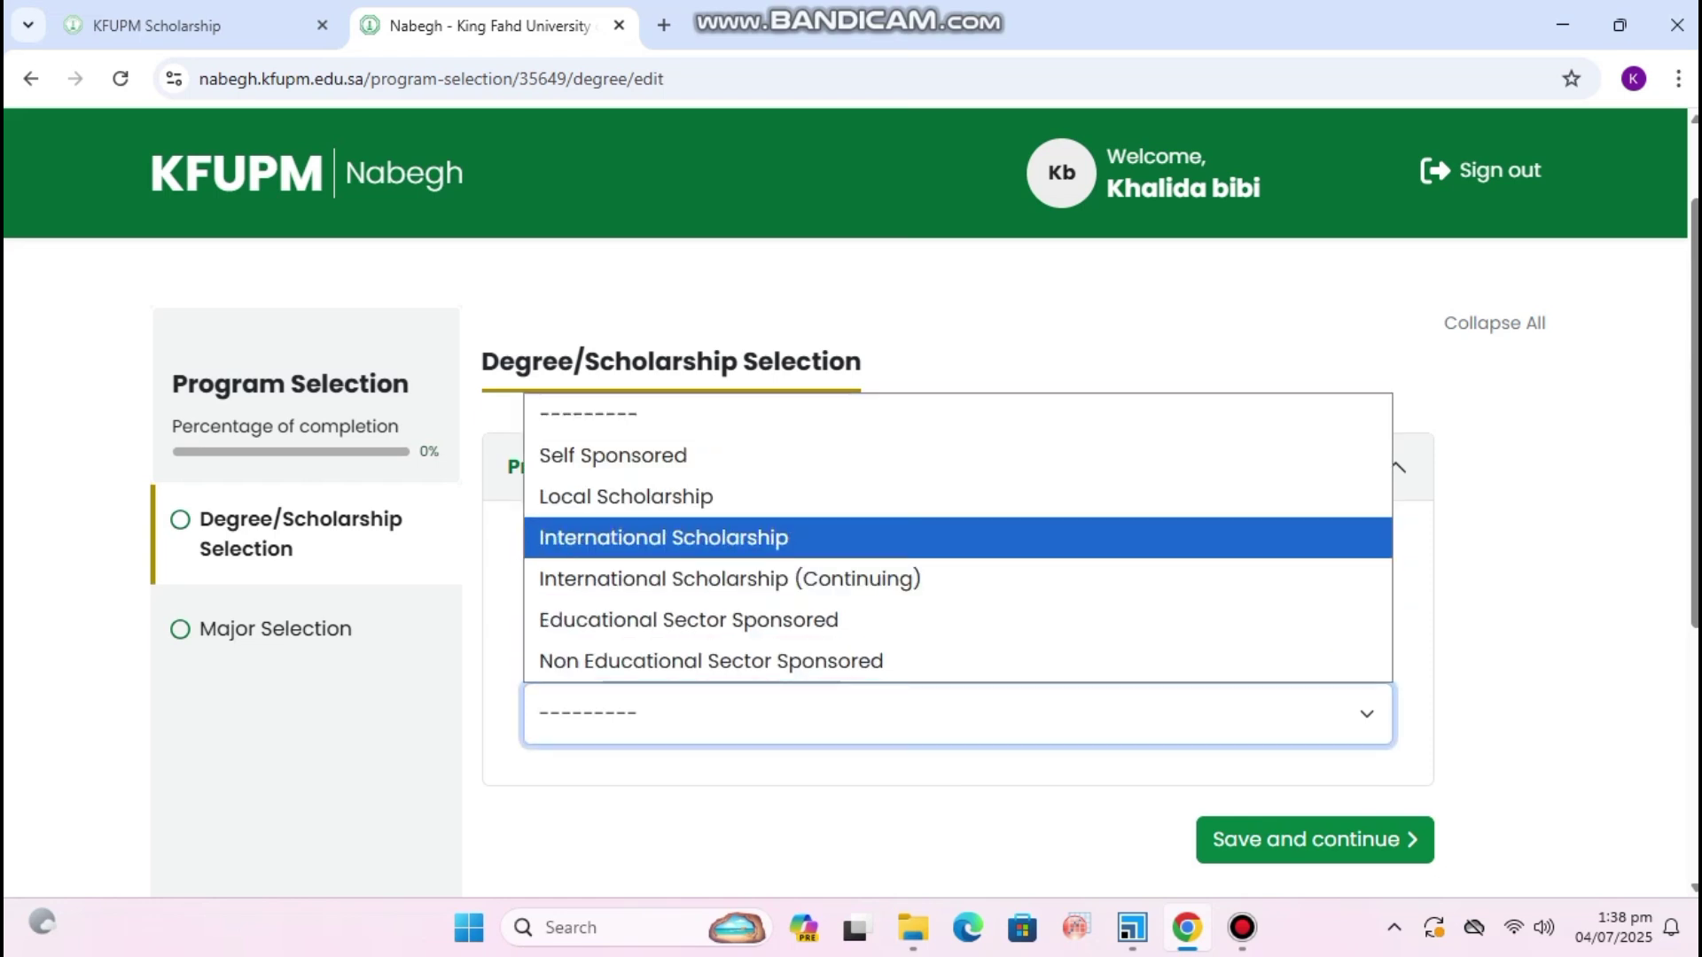
{"action": "key", "text": "Return"}
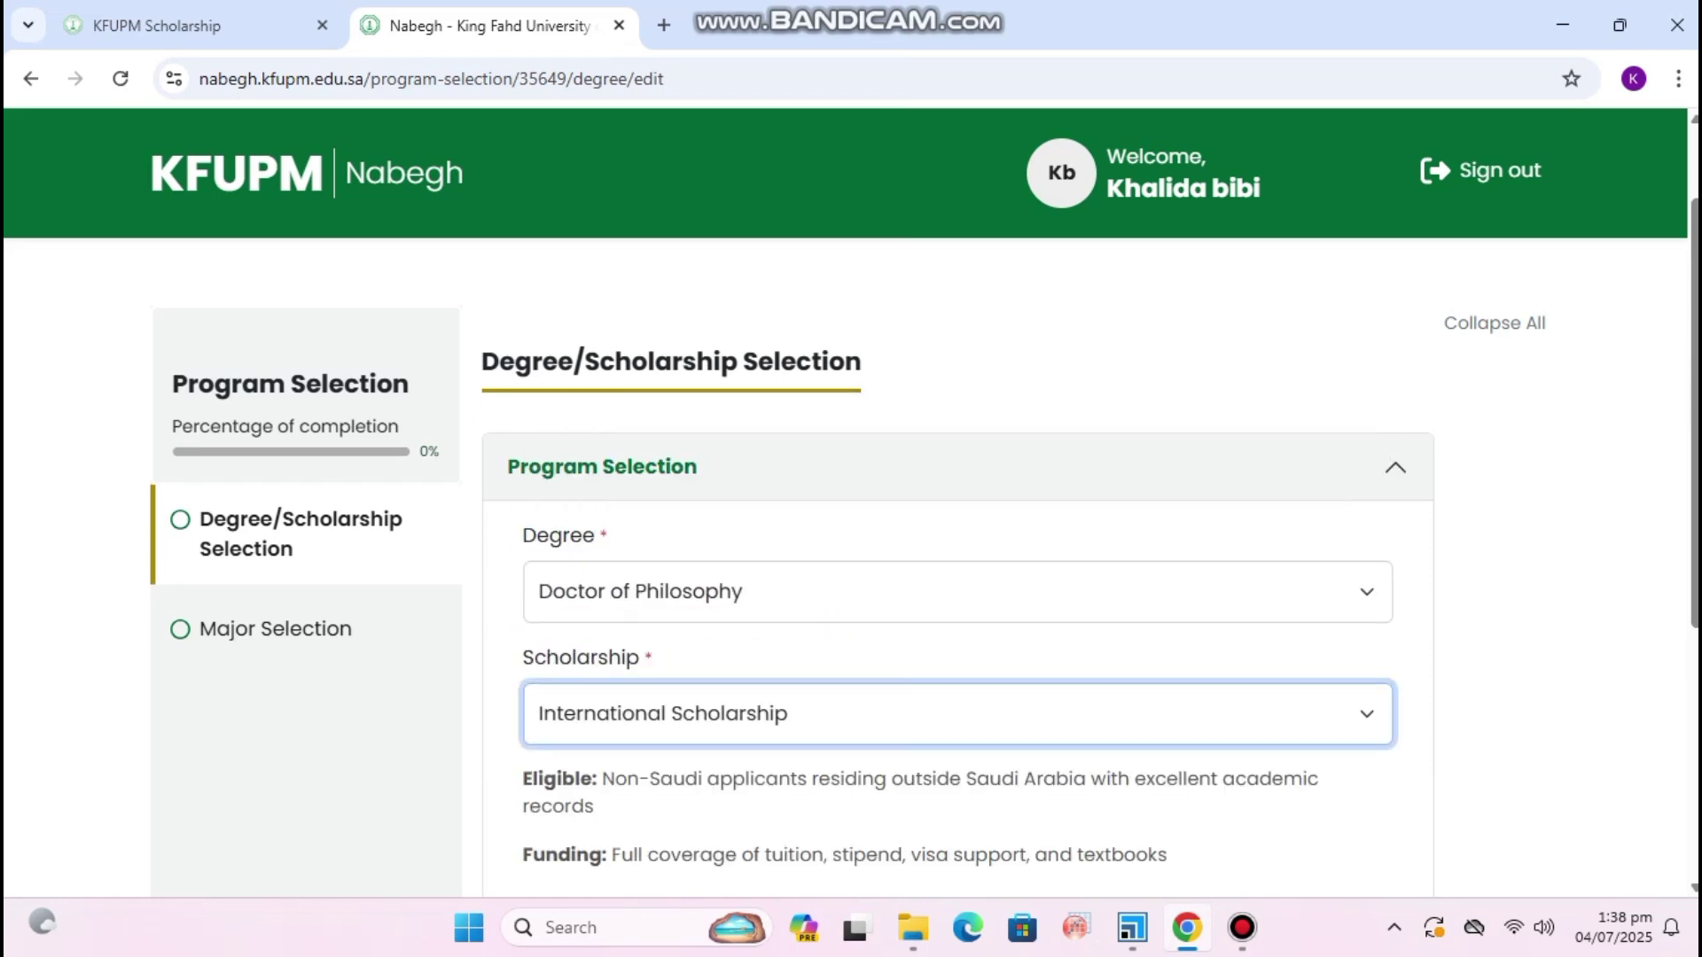
{"action": "scroll", "coordinate": [924, 546], "scroll_direction": "down", "scroll_amount": 2}
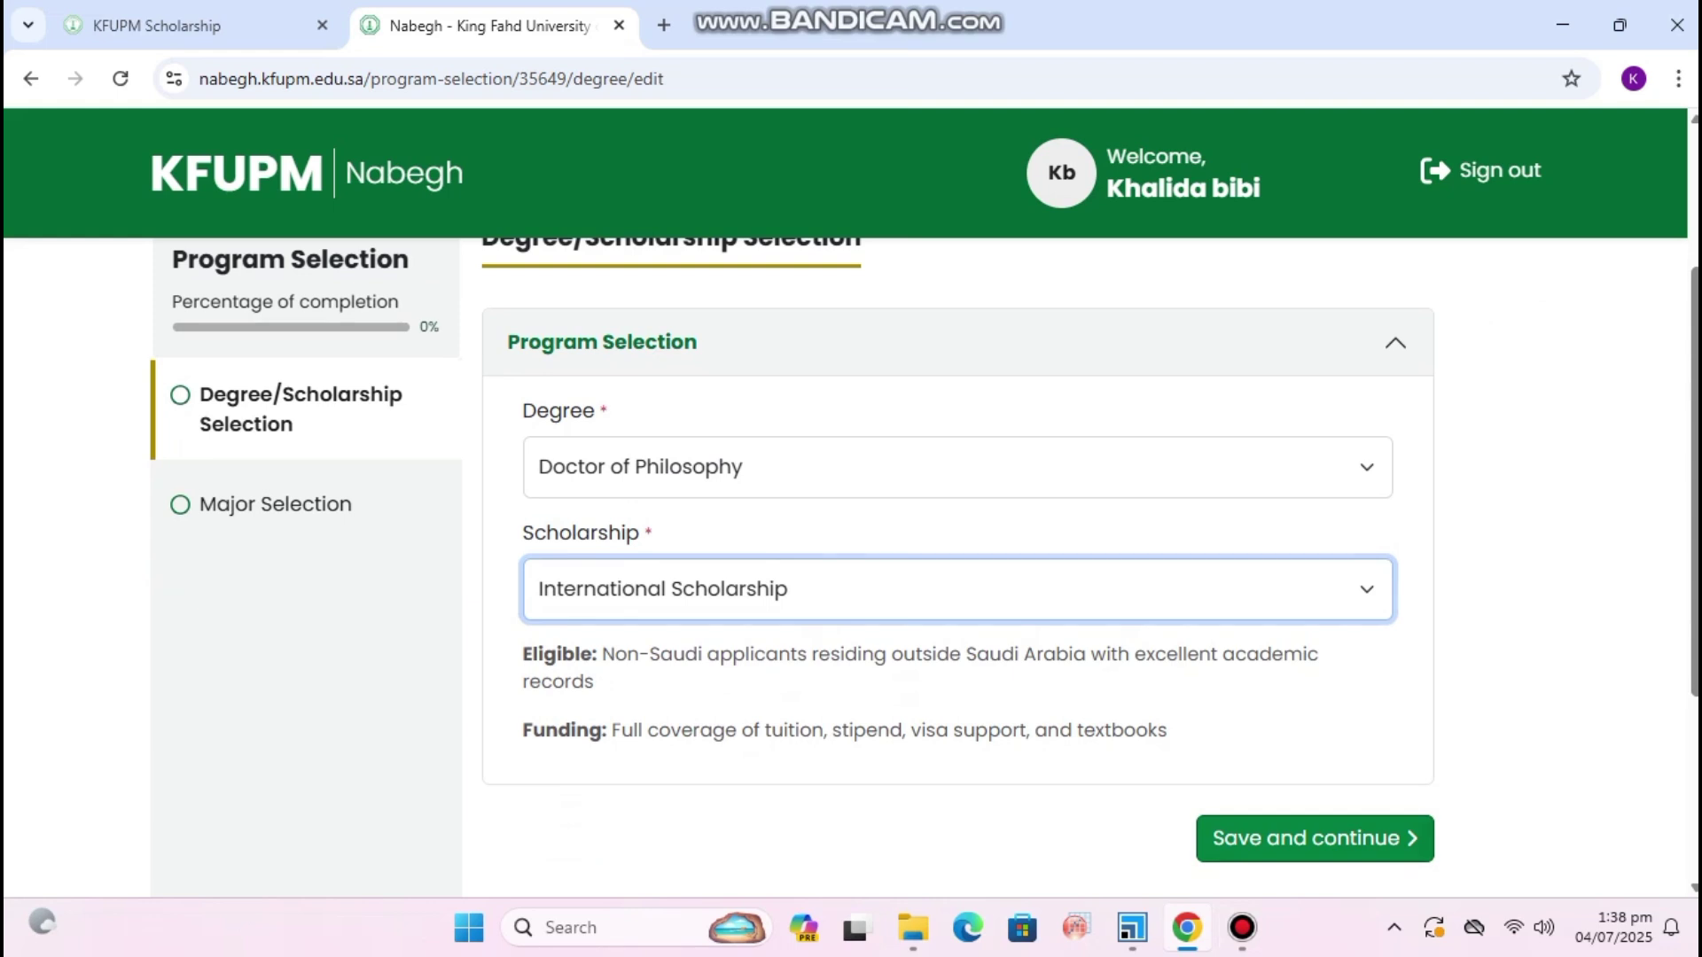
{"action": "left_click", "coordinate": [1315, 839]}
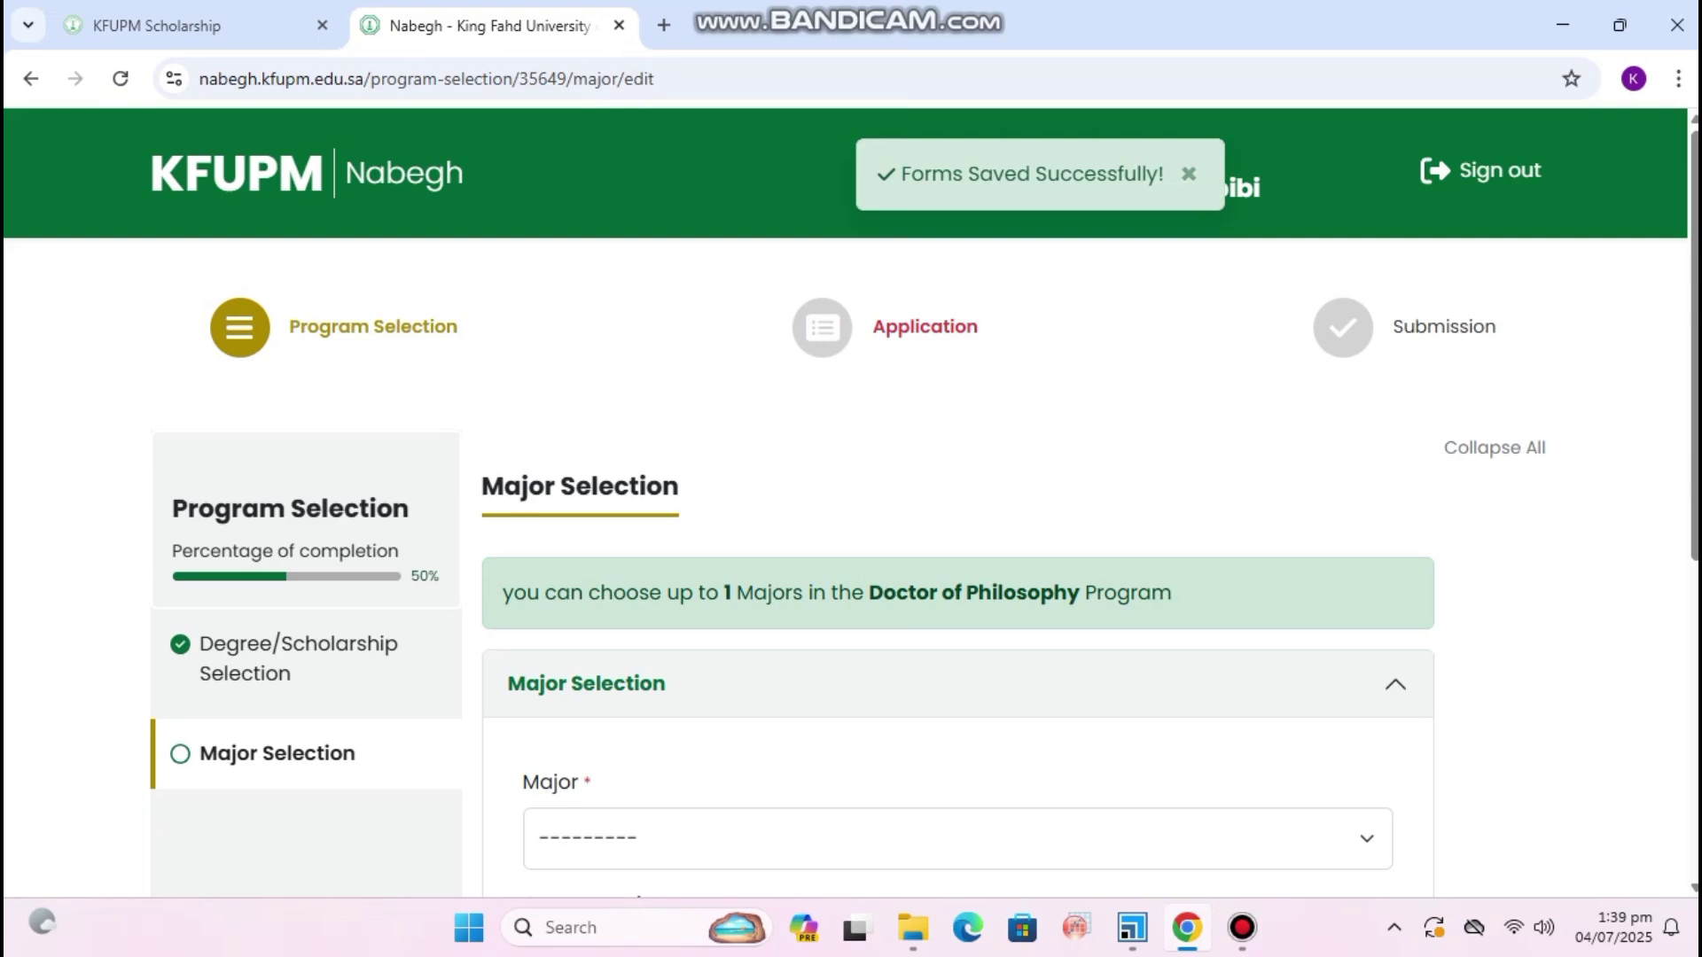
Save the degree and scholarship selection again and return to the Major Selection form.
{"action": "left_click", "coordinate": [1242, 927]}
{"action": "left_click", "coordinate": [786, 608]}
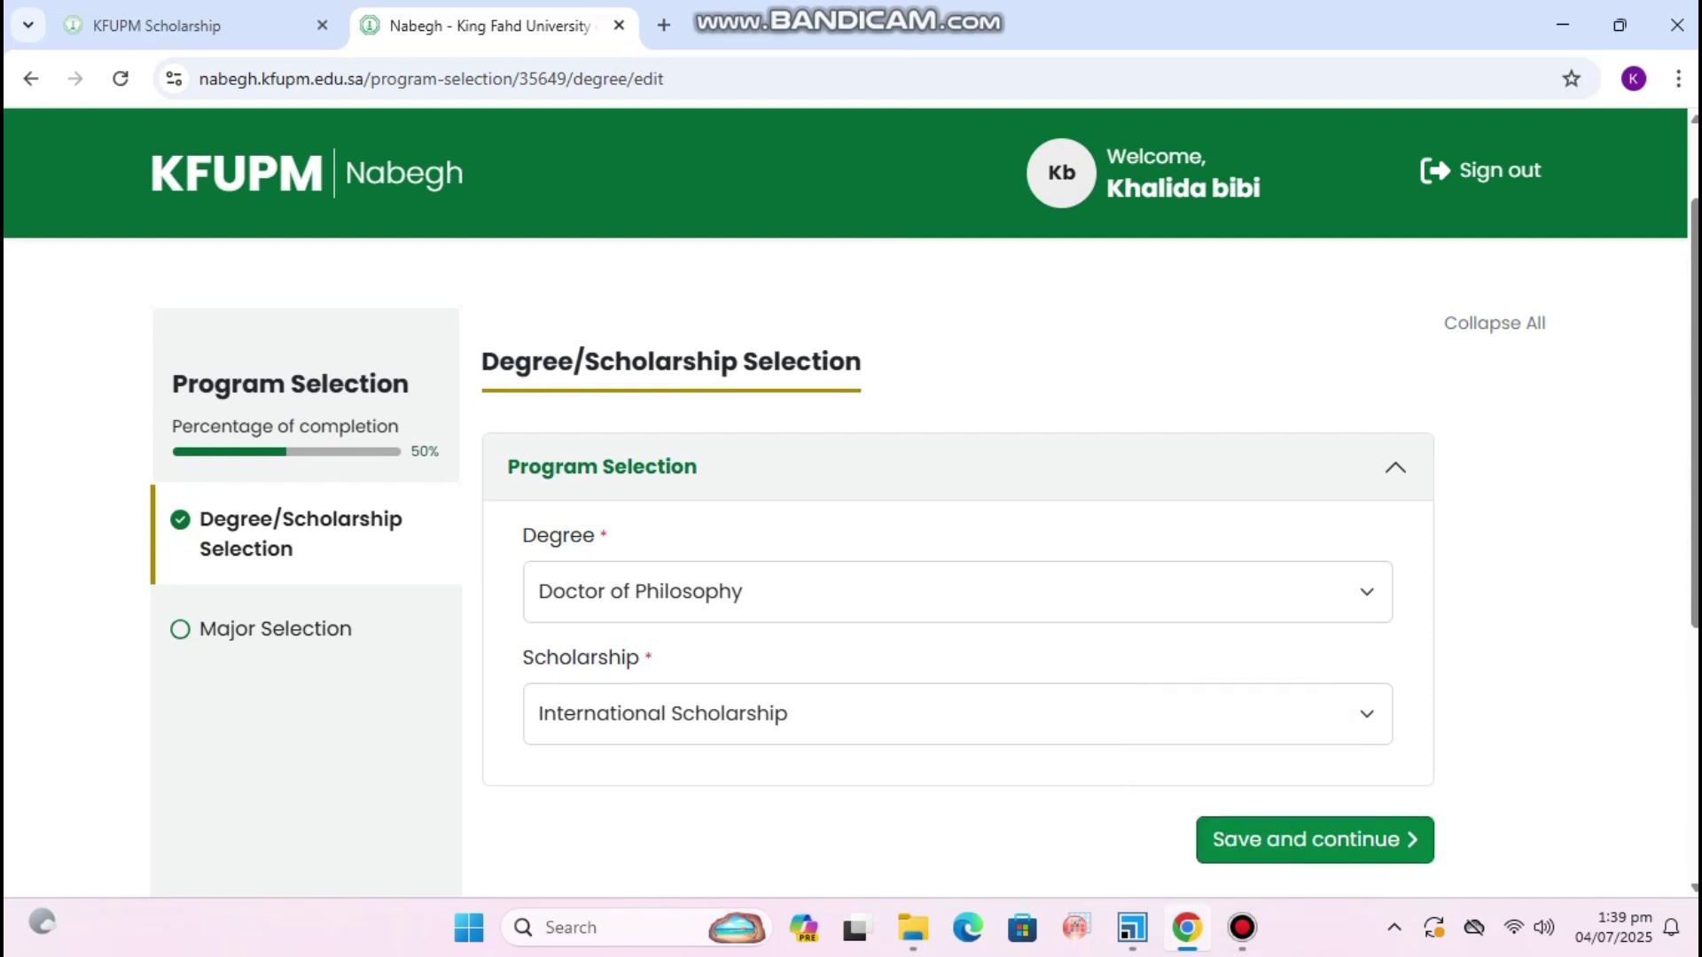
{"action": "left_click", "coordinate": [1315, 840]}
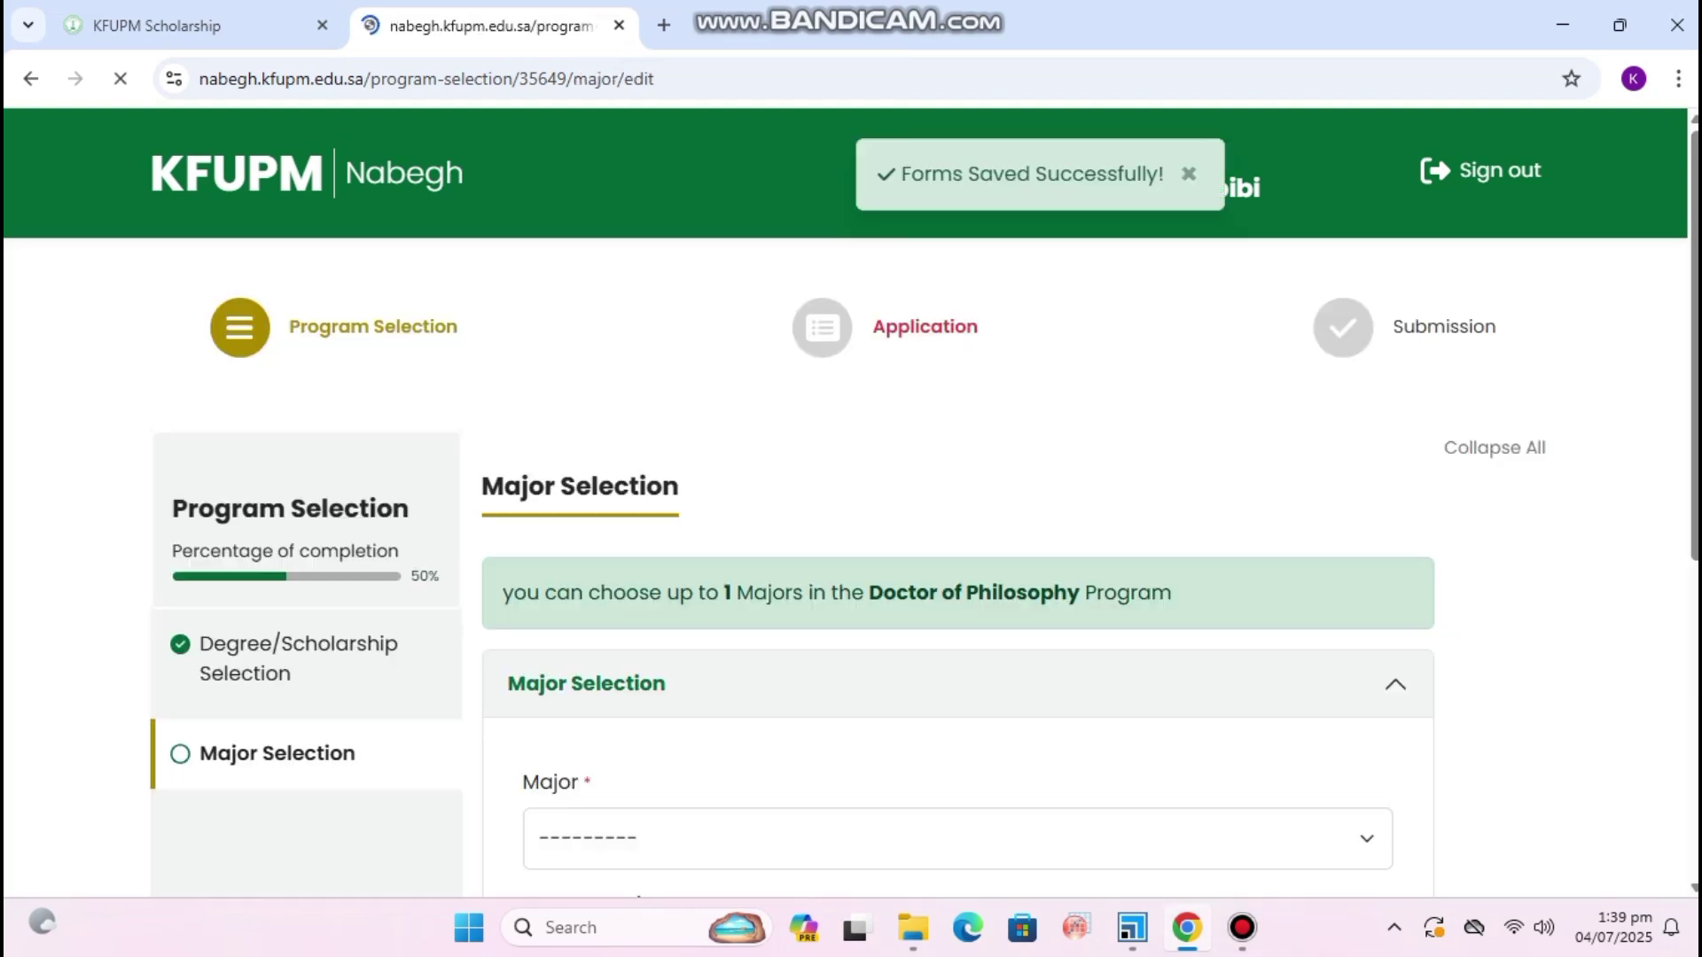
Look through the available doctoral majors and choose Physics as the major.
{"action": "scroll", "coordinate": [922, 496], "scroll_direction": "down", "scroll_amount": 3}
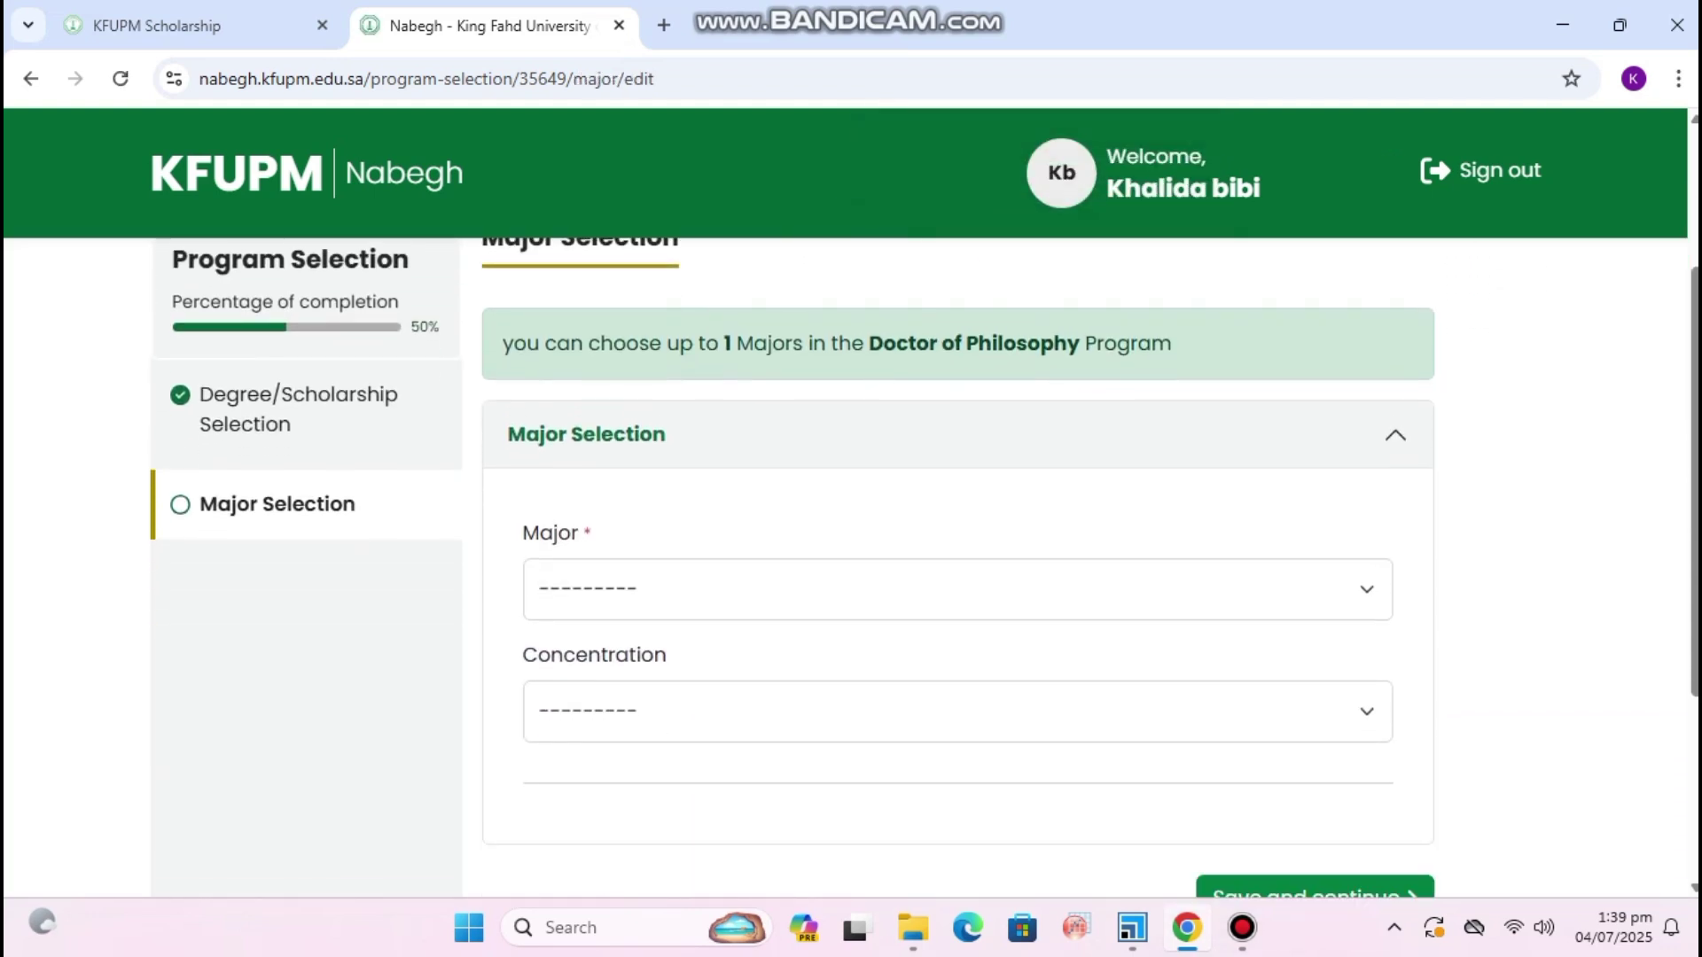
{"action": "left_click", "coordinate": [957, 589]}
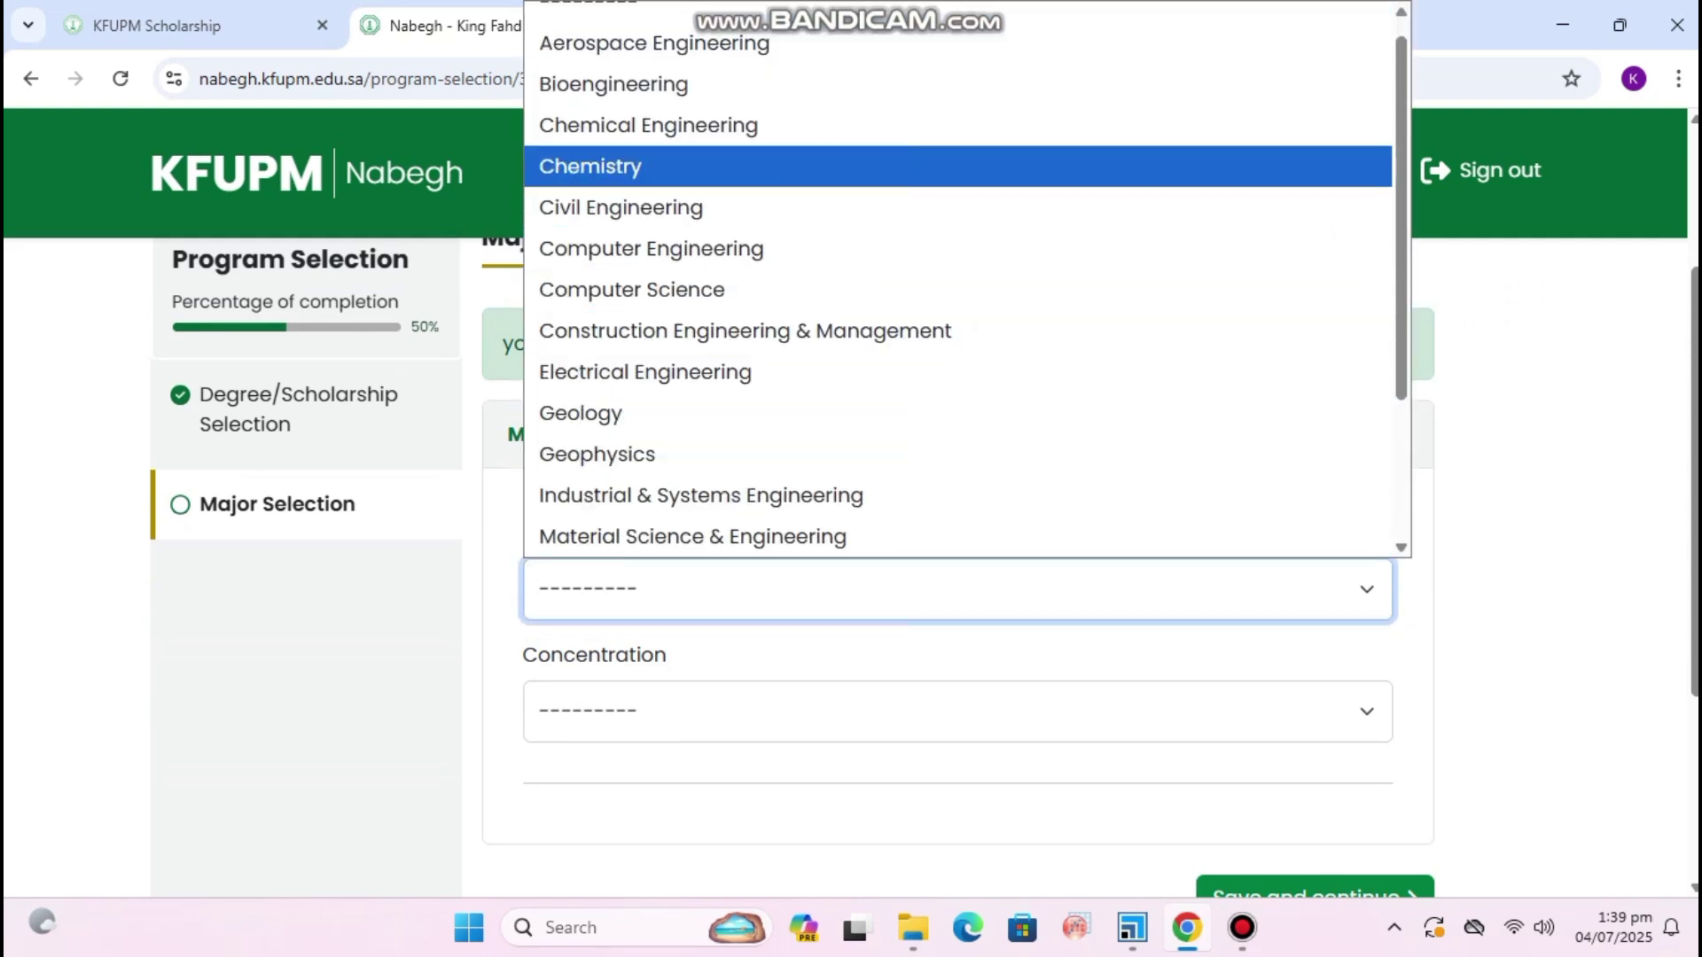
{"action": "scroll", "coordinate": [957, 284], "scroll_direction": "down", "scroll_amount": 3}
{"action": "scroll", "coordinate": [958, 186], "scroll_direction": "up", "scroll_amount": 3}
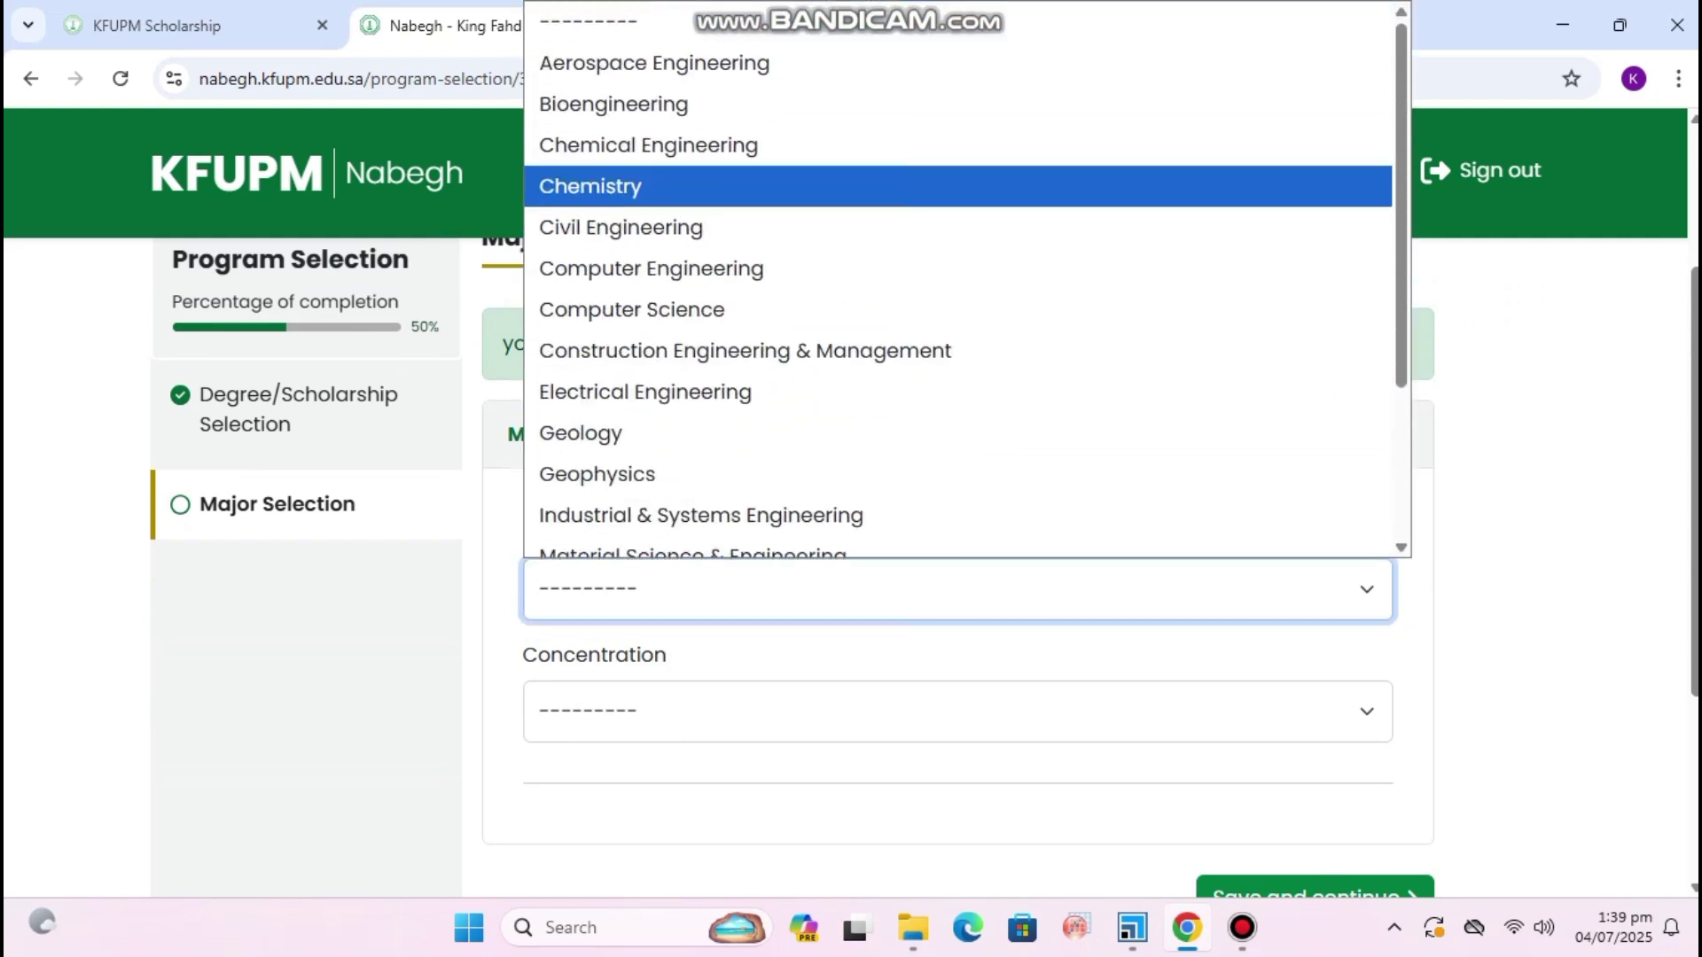
{"action": "scroll", "coordinate": [958, 283], "scroll_direction": "down", "scroll_amount": 3}
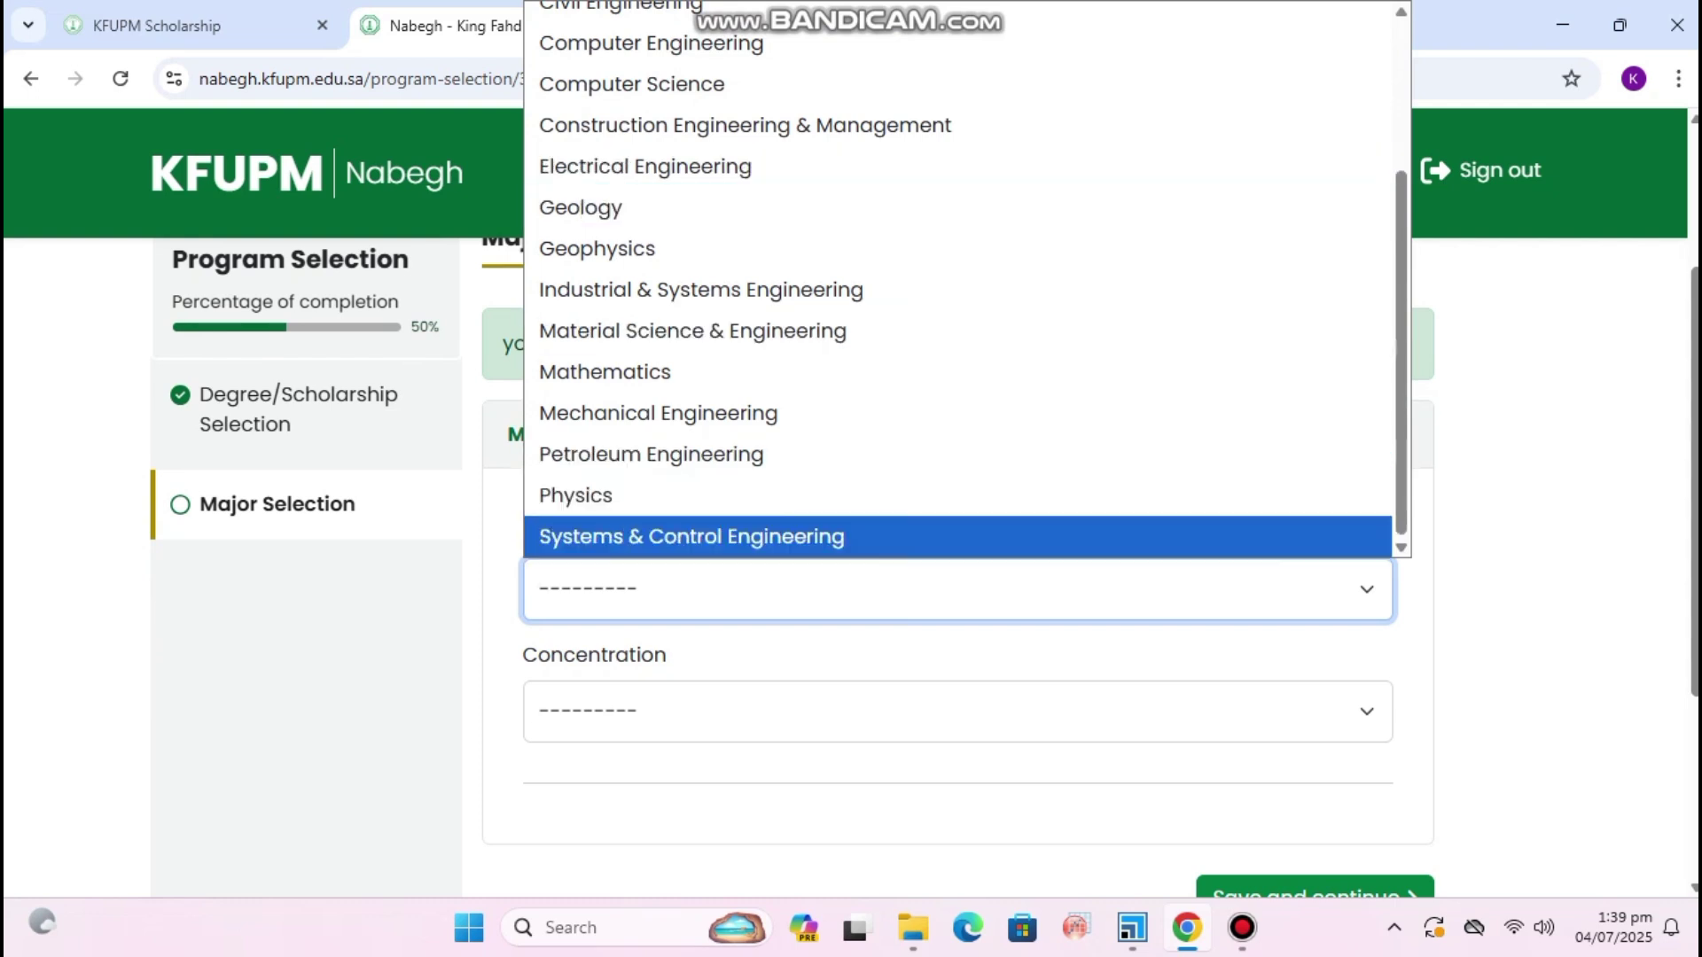
{"action": "left_click", "coordinate": [621, 495]}
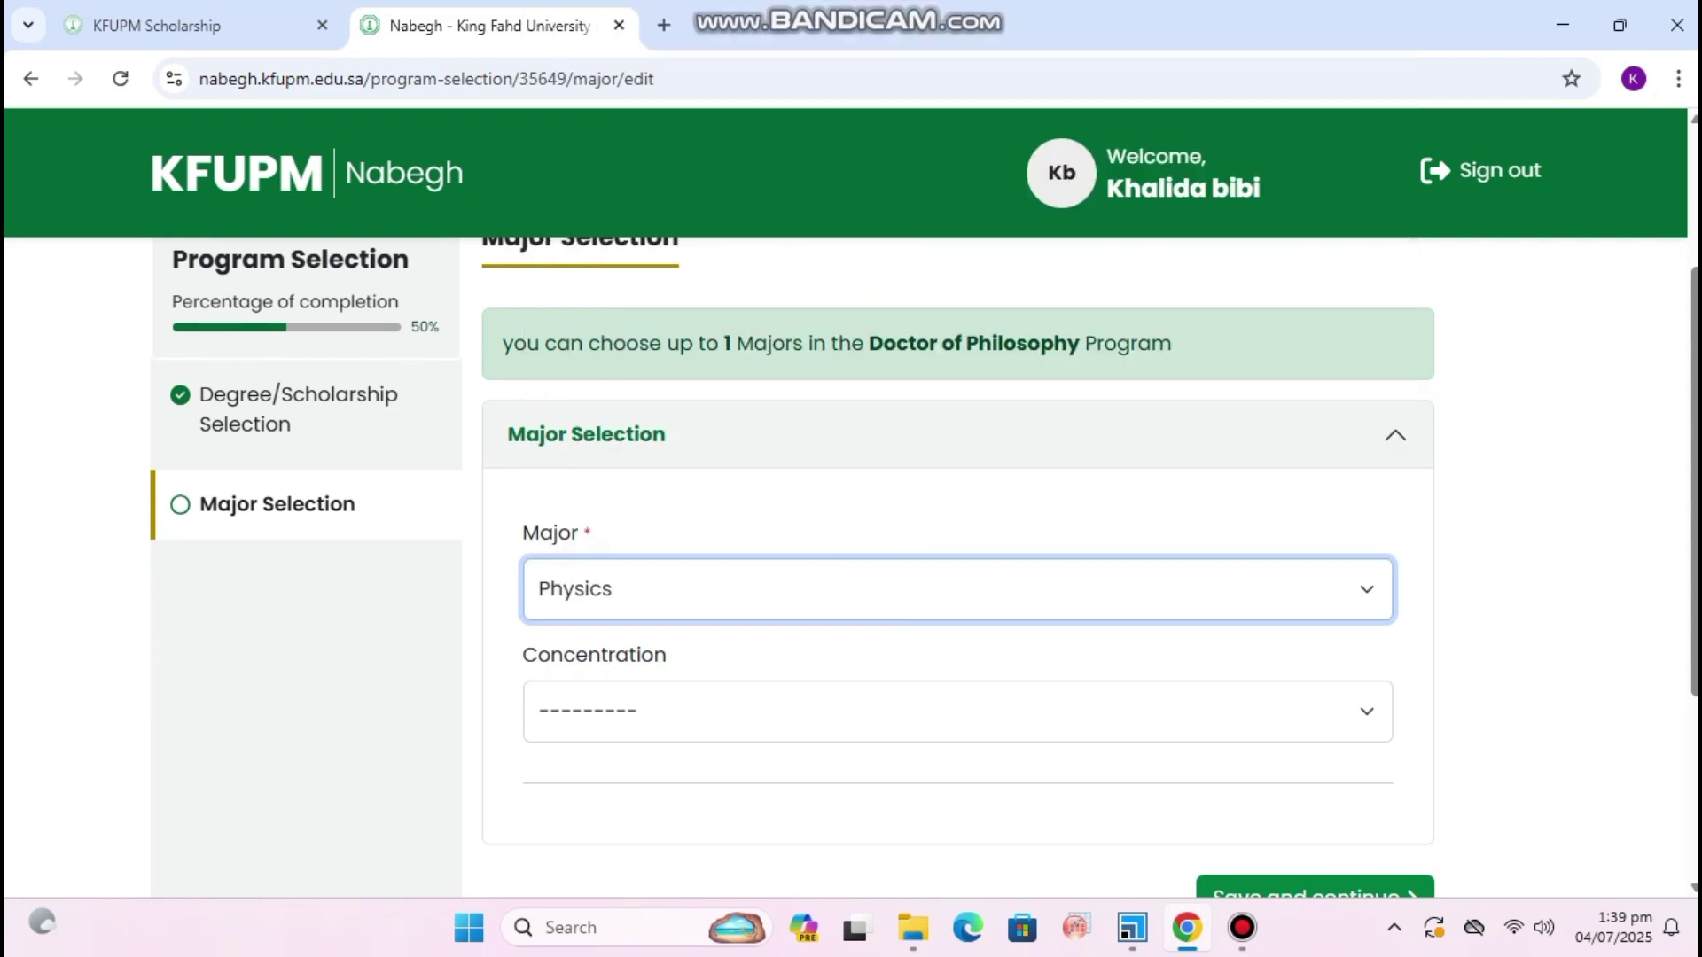
Check the Concentration choices, leave that field blank, and save the major selection to continue to the application.
{"action": "left_click", "coordinate": [957, 711]}
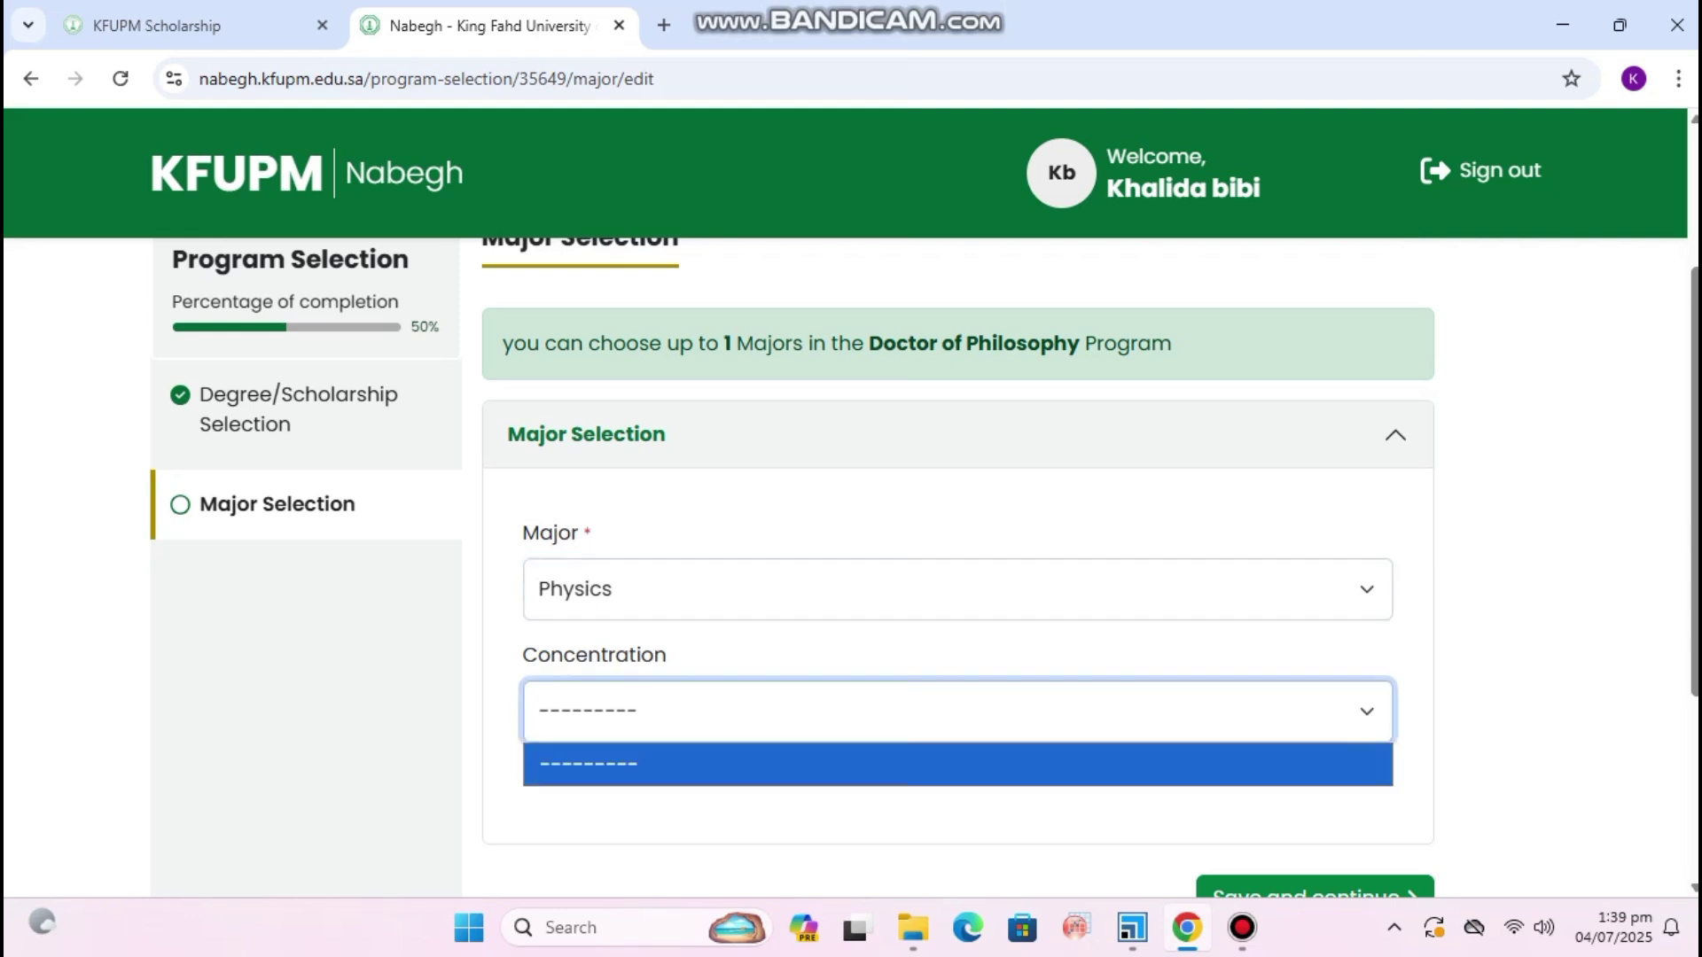
{"action": "left_click", "coordinate": [957, 711]}
{"action": "left_click", "coordinate": [957, 711]}
{"action": "key", "text": "Escape"}
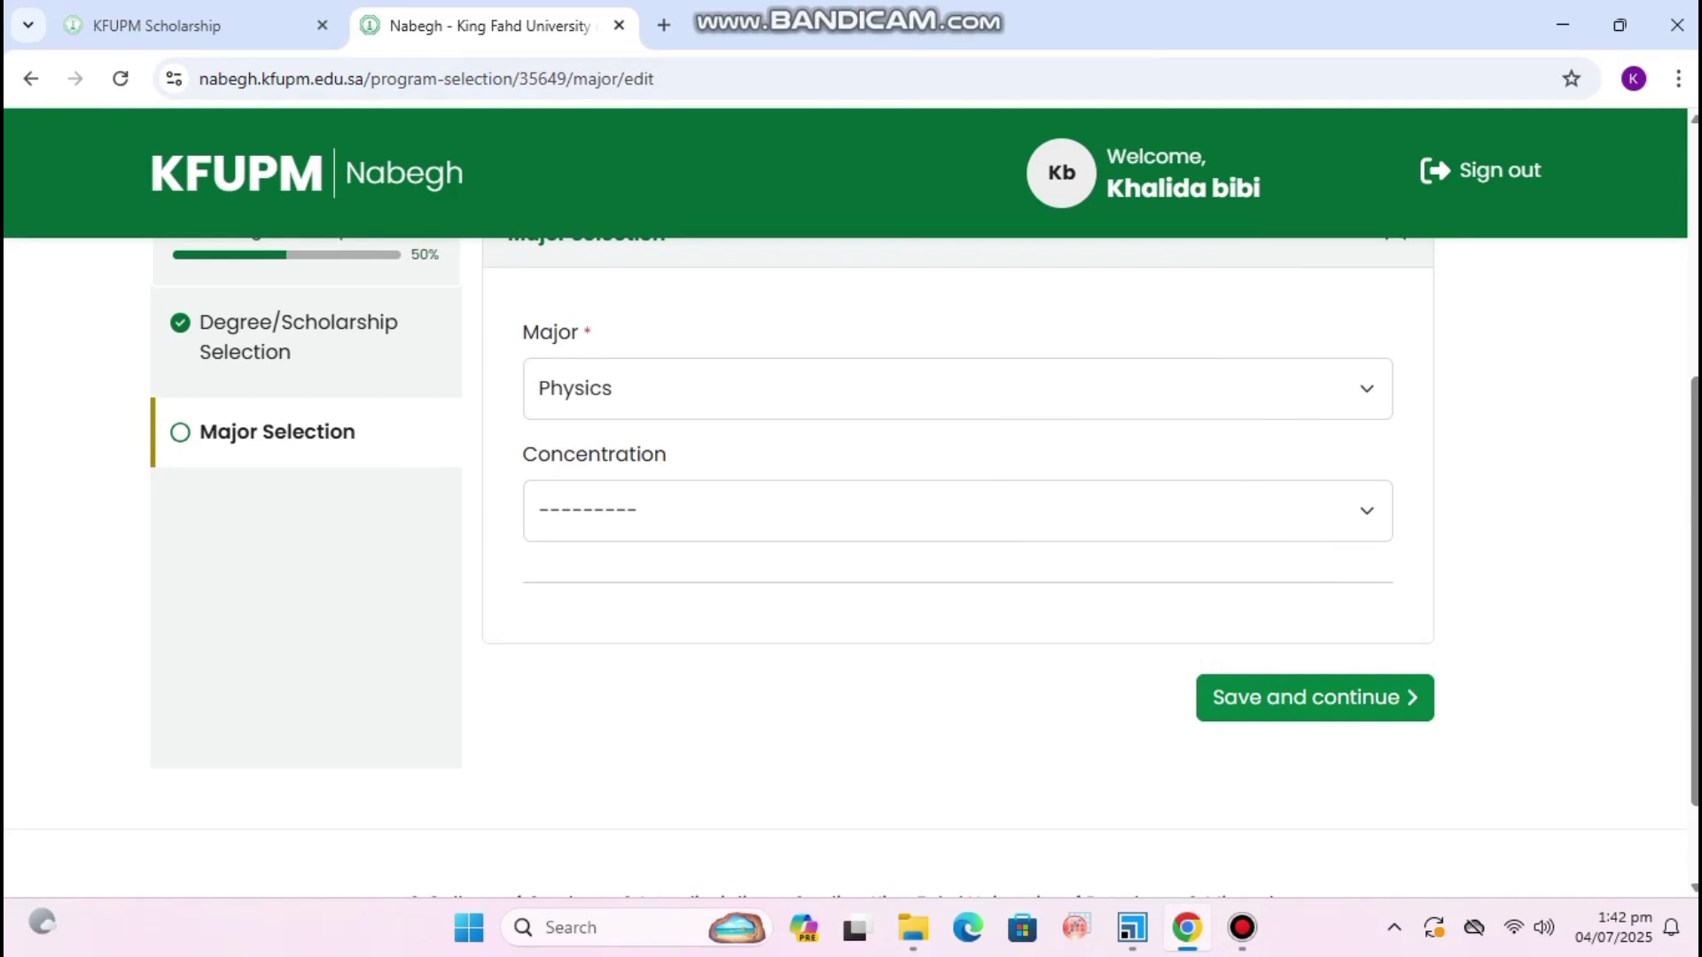
{"action": "scroll", "coordinate": [923, 567], "scroll_direction": "up", "scroll_amount": 4}
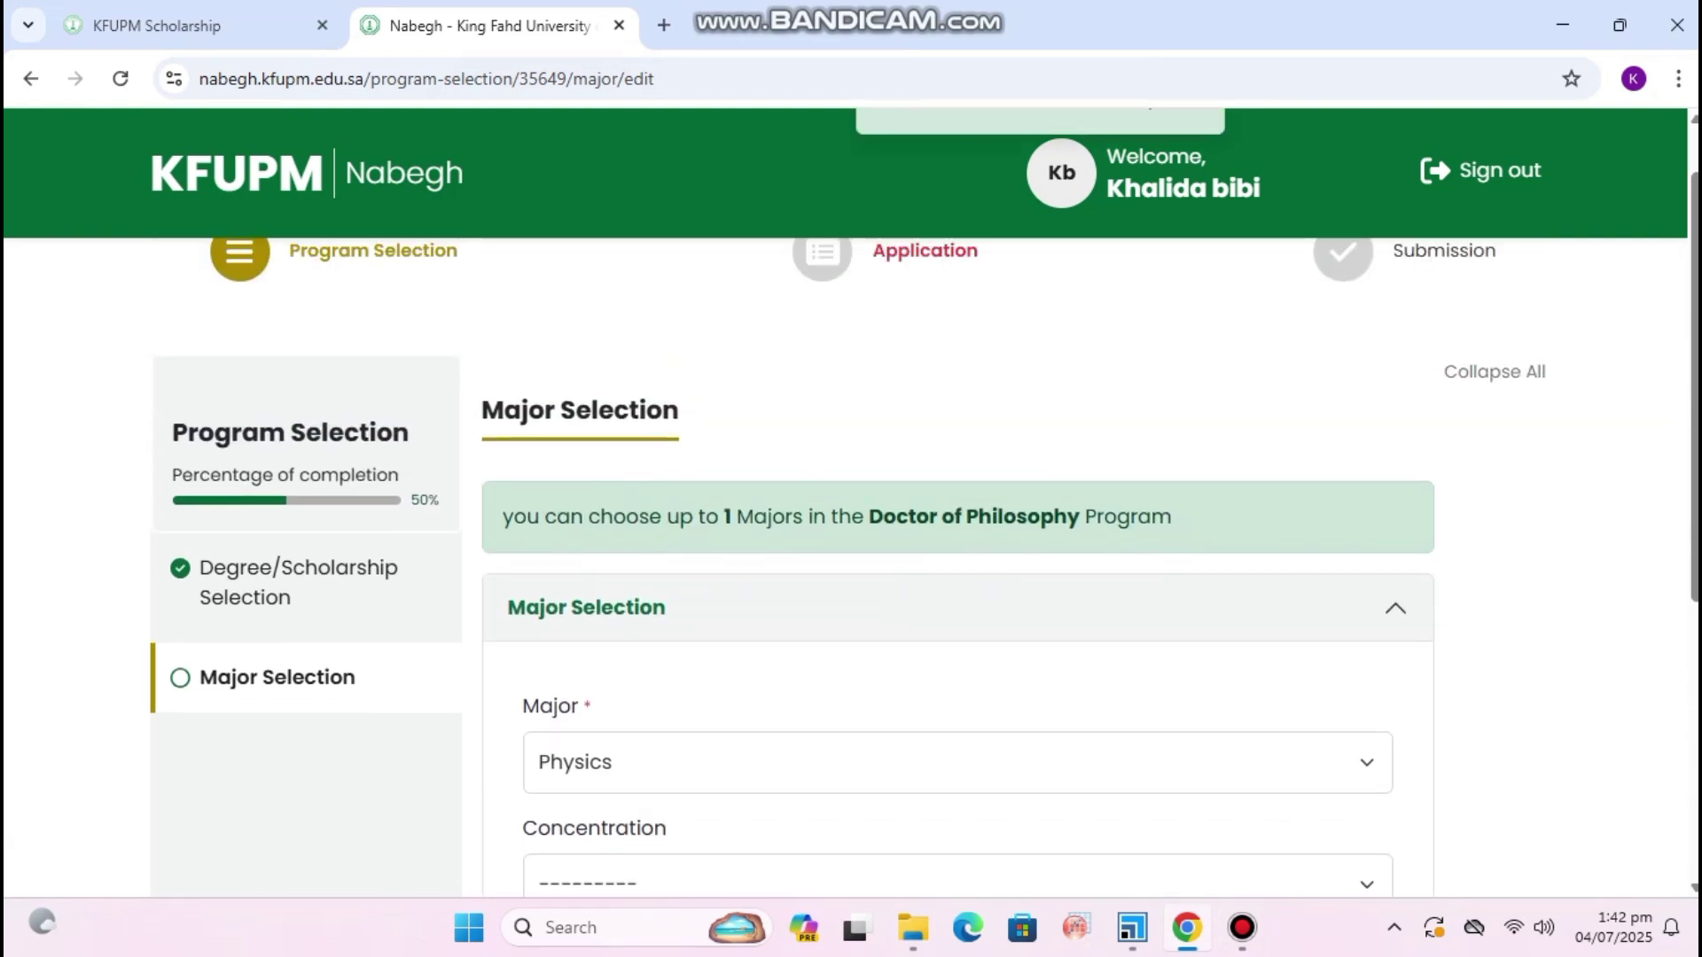
{"action": "scroll", "coordinate": [924, 567], "scroll_direction": "down", "scroll_amount": 3}
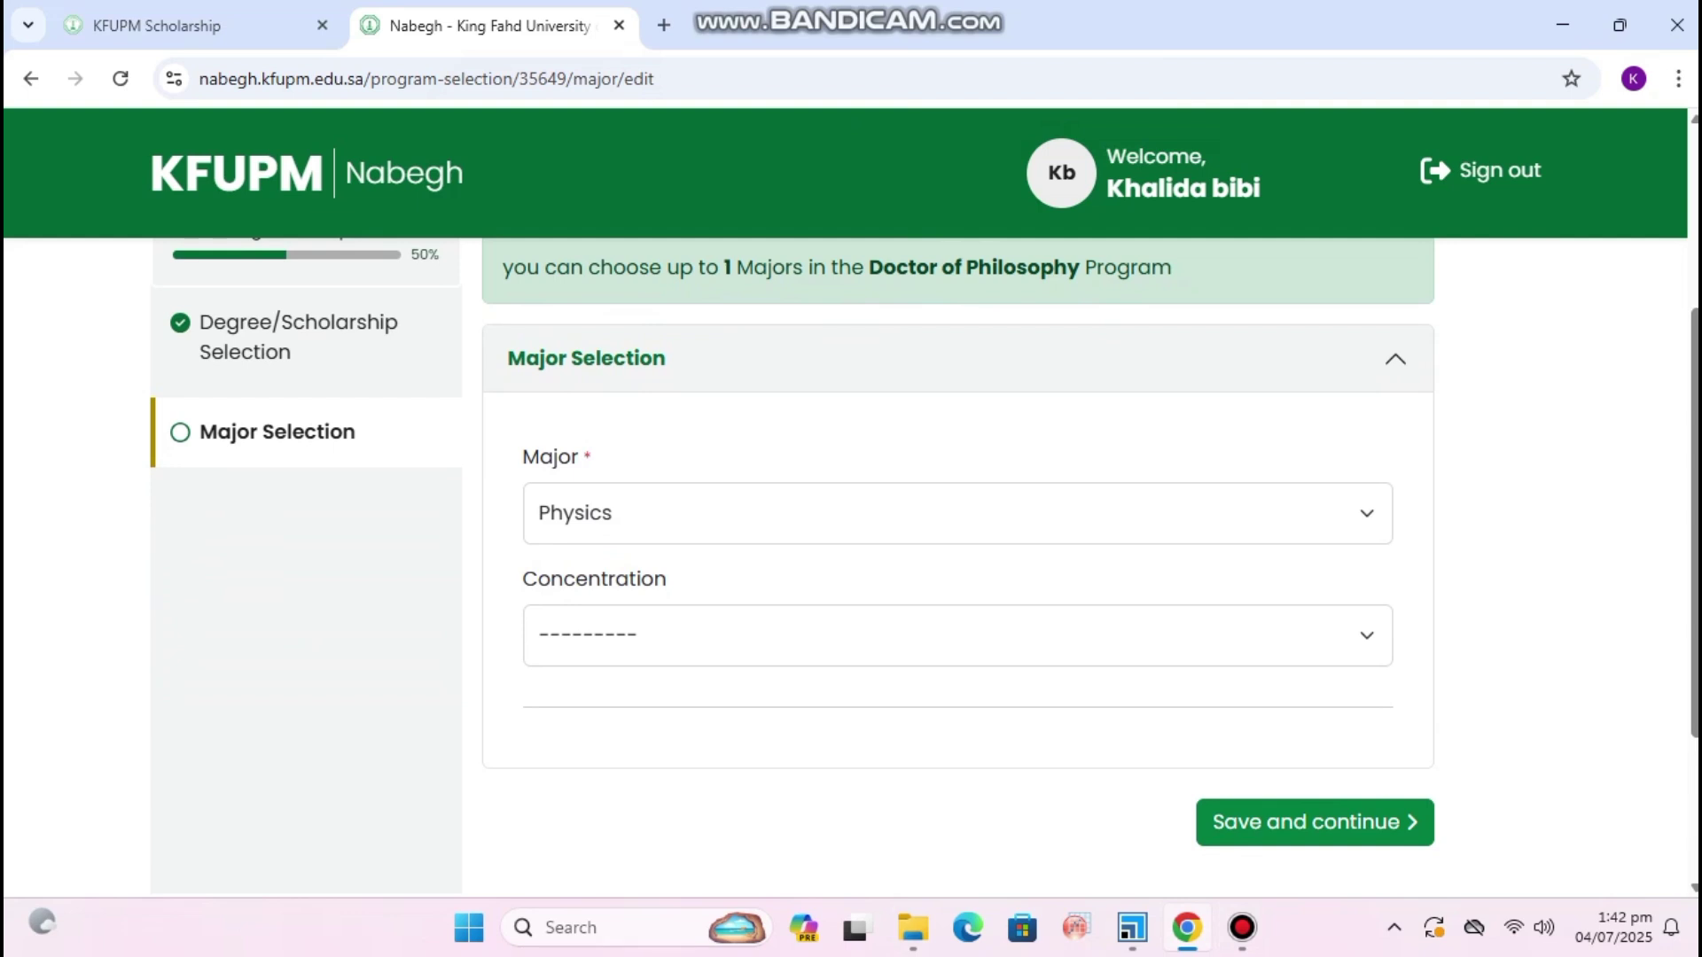
{"action": "left_click", "coordinate": [958, 635]}
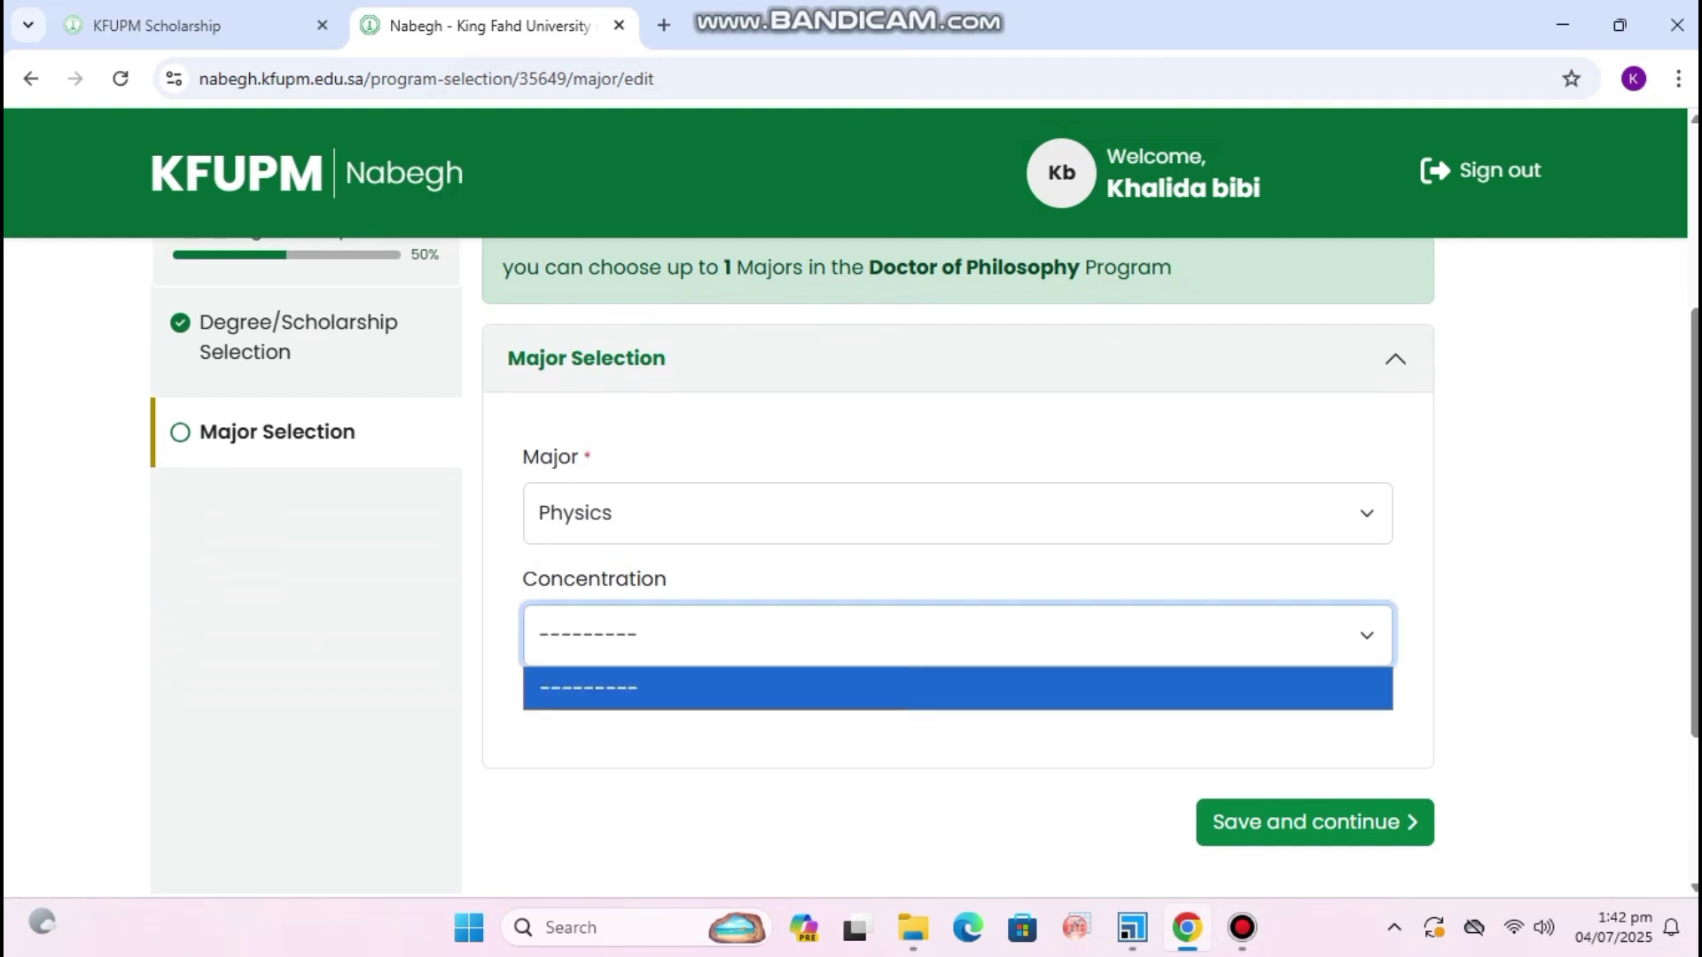
{"action": "key", "text": "Escape"}
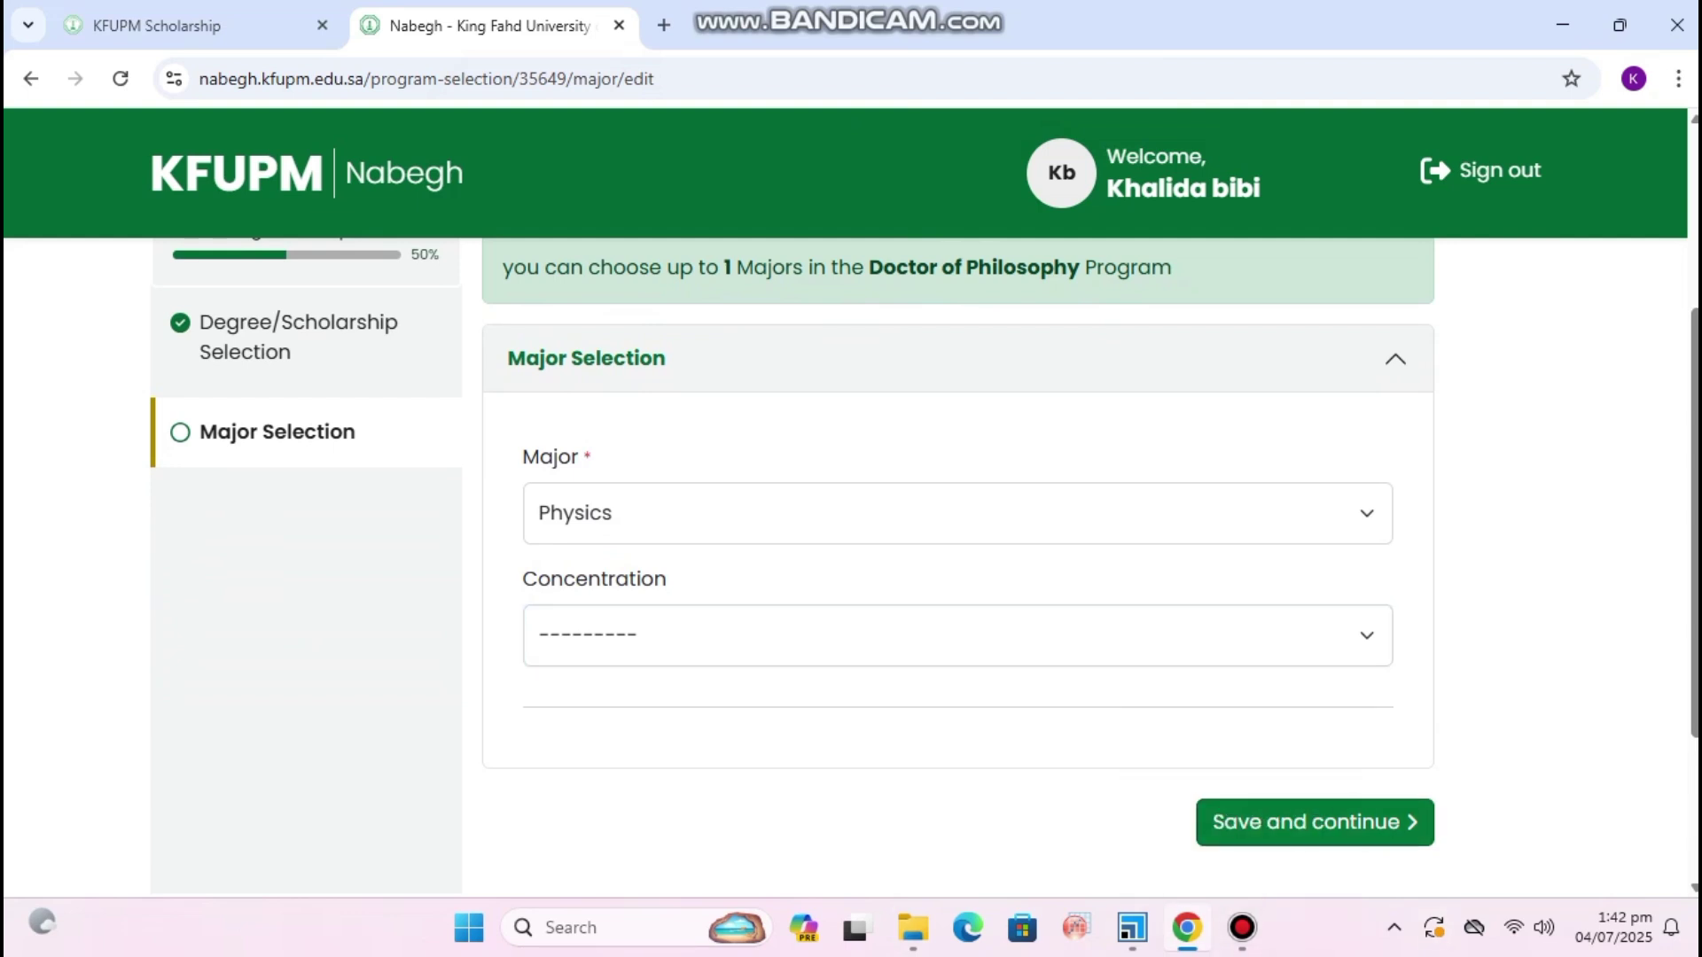
{"action": "key", "text": "Return"}
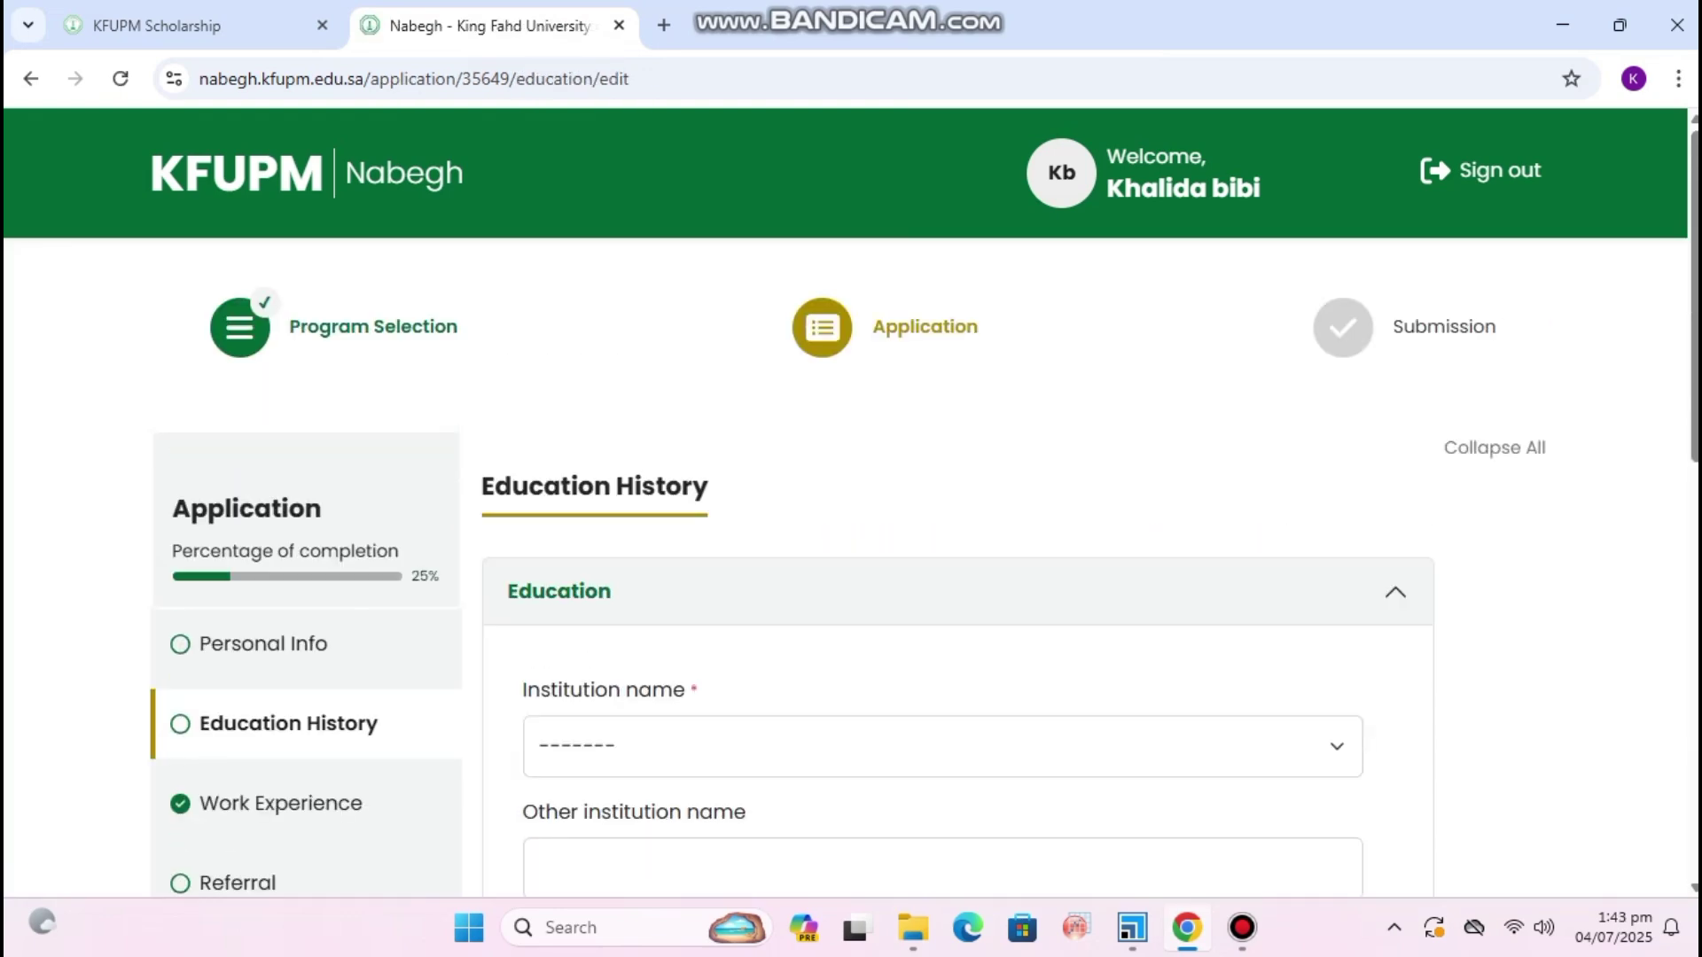
Look over the Education History fields and open the Personal Info section to view its general information fields.
{"action": "scroll", "coordinate": [924, 568], "scroll_direction": "down", "scroll_amount": 6}
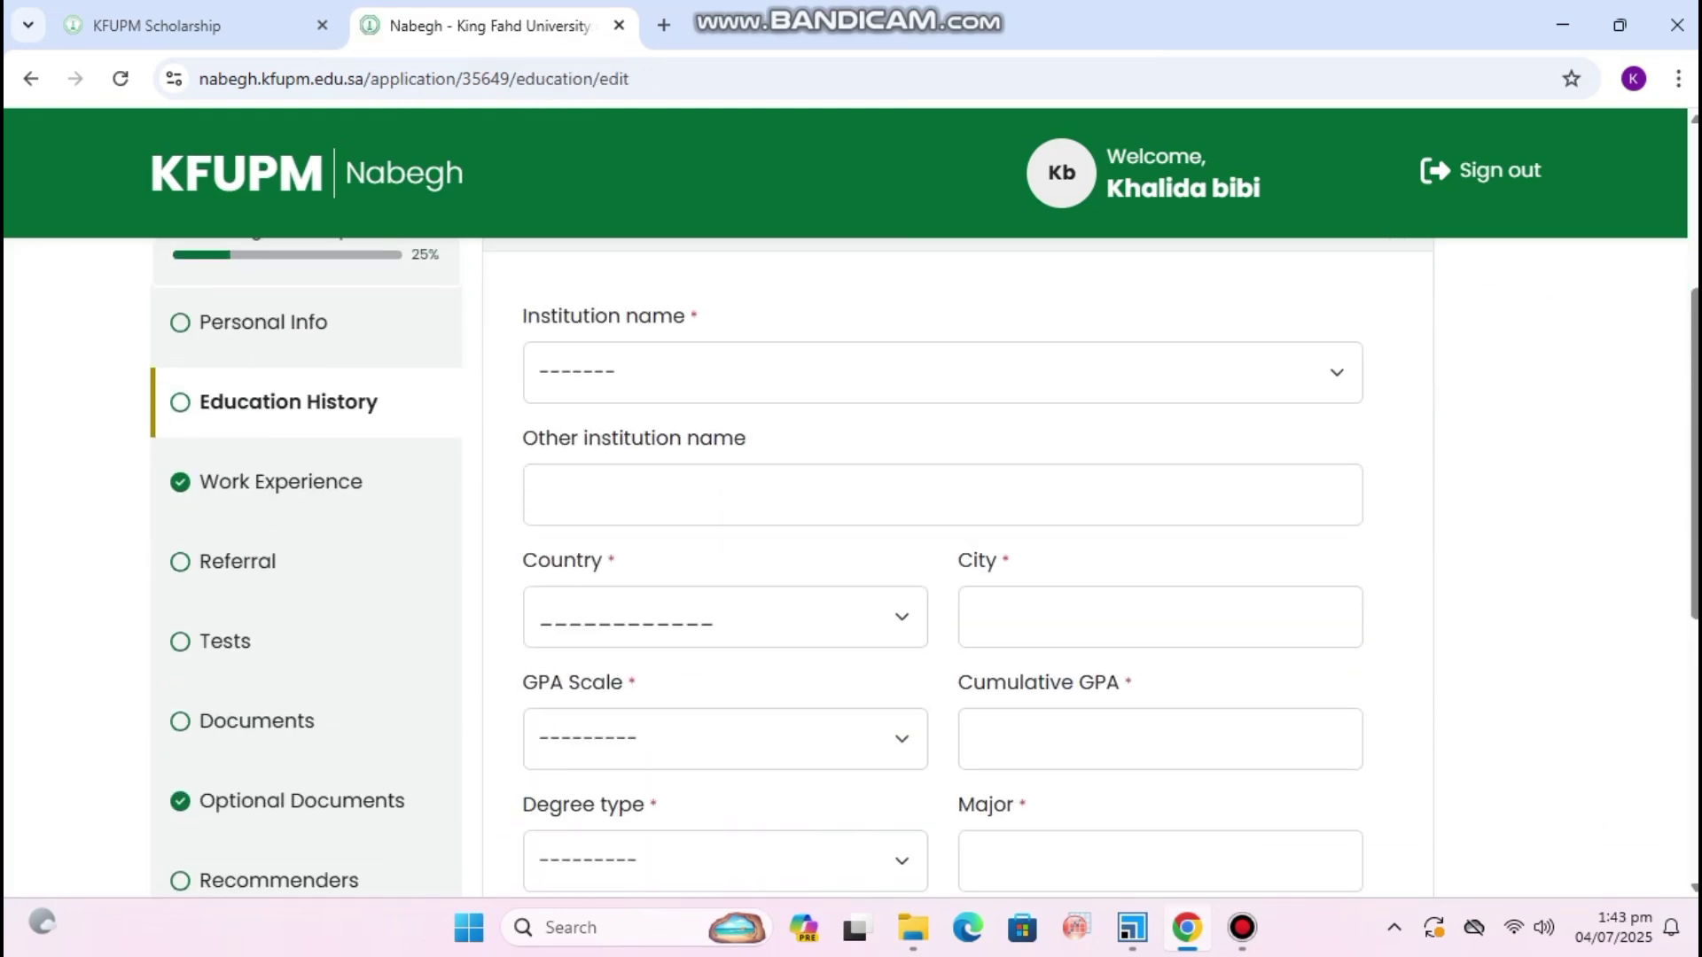
{"action": "scroll", "coordinate": [924, 567], "scroll_direction": "up", "scroll_amount": 6}
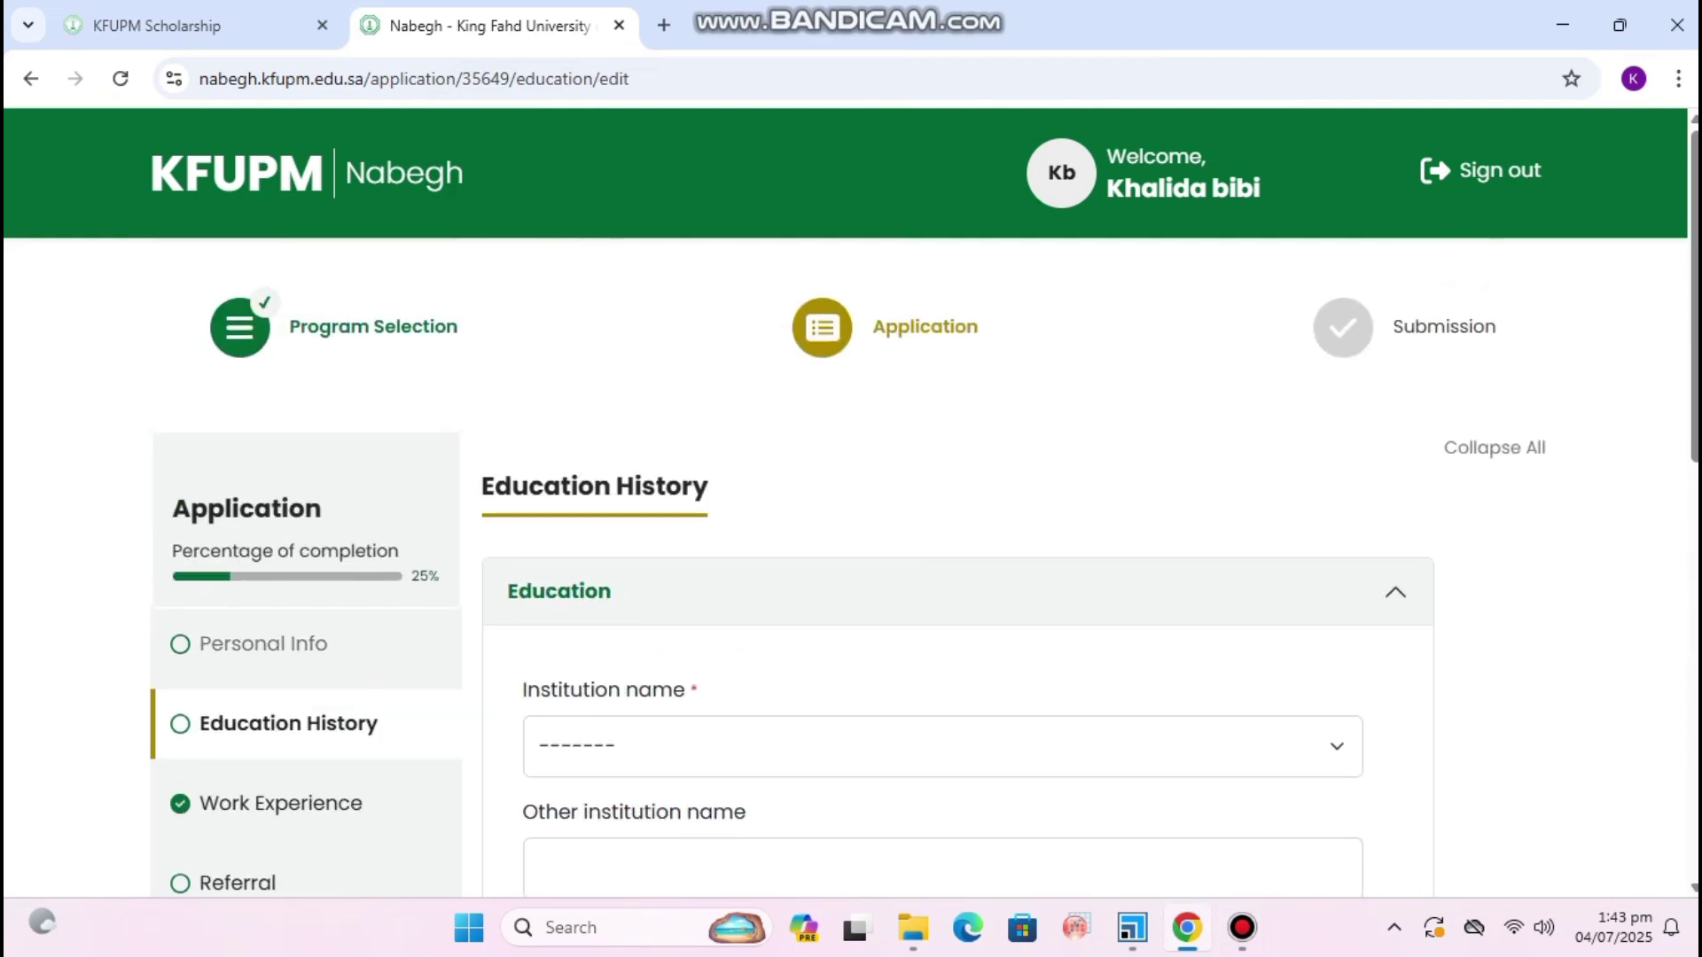
{"action": "left_click", "coordinate": [263, 644]}
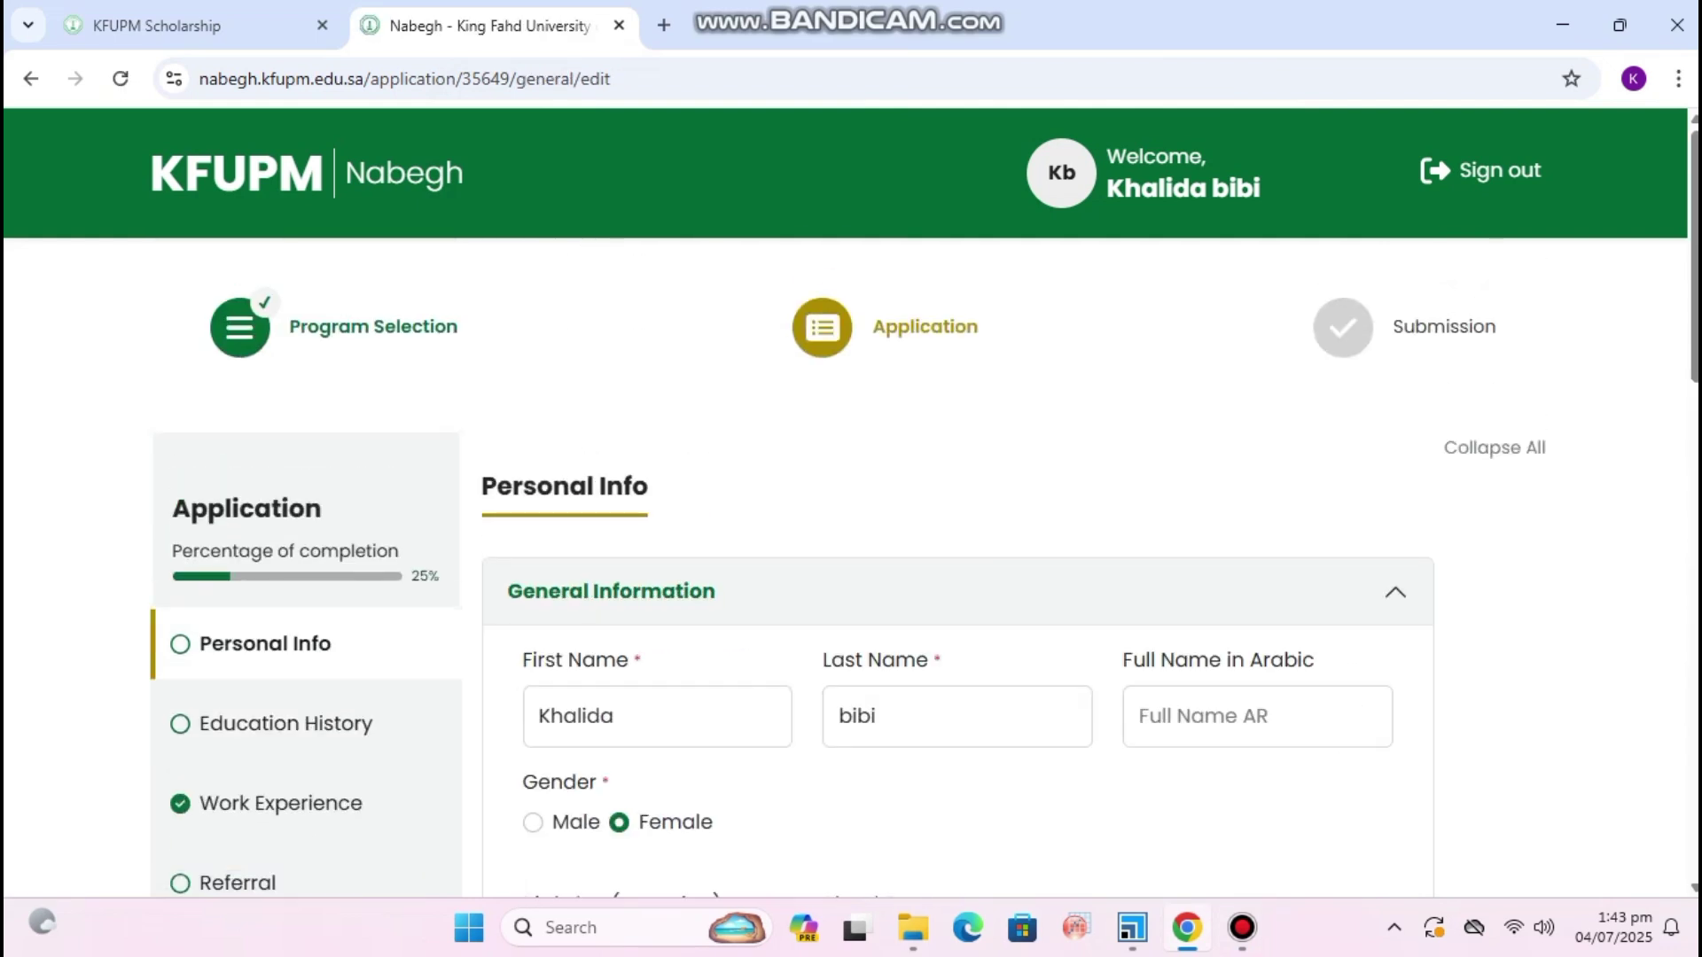
{"action": "scroll", "coordinate": [924, 568], "scroll_direction": "down", "scroll_amount": 3}
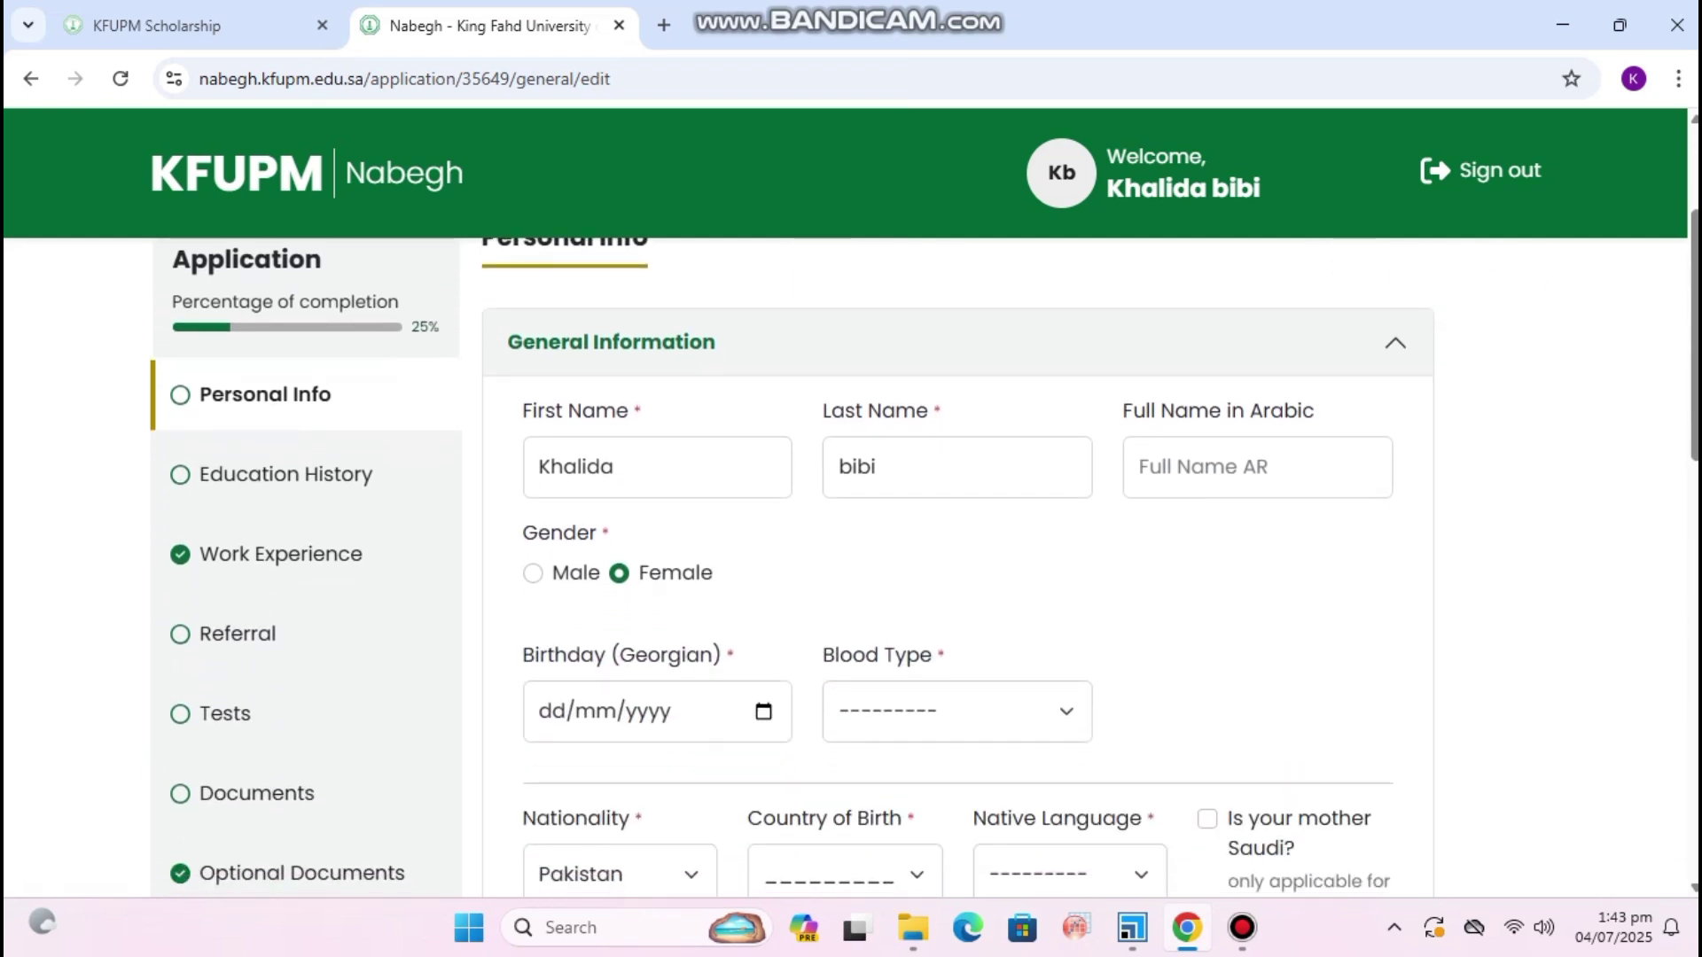
Examine the Birthday field and browse the Blood Type options in the general information form without choosing one.
{"action": "scroll", "coordinate": [924, 554], "scroll_direction": "down", "scroll_amount": 2}
{"action": "left_click", "coordinate": [552, 586]}
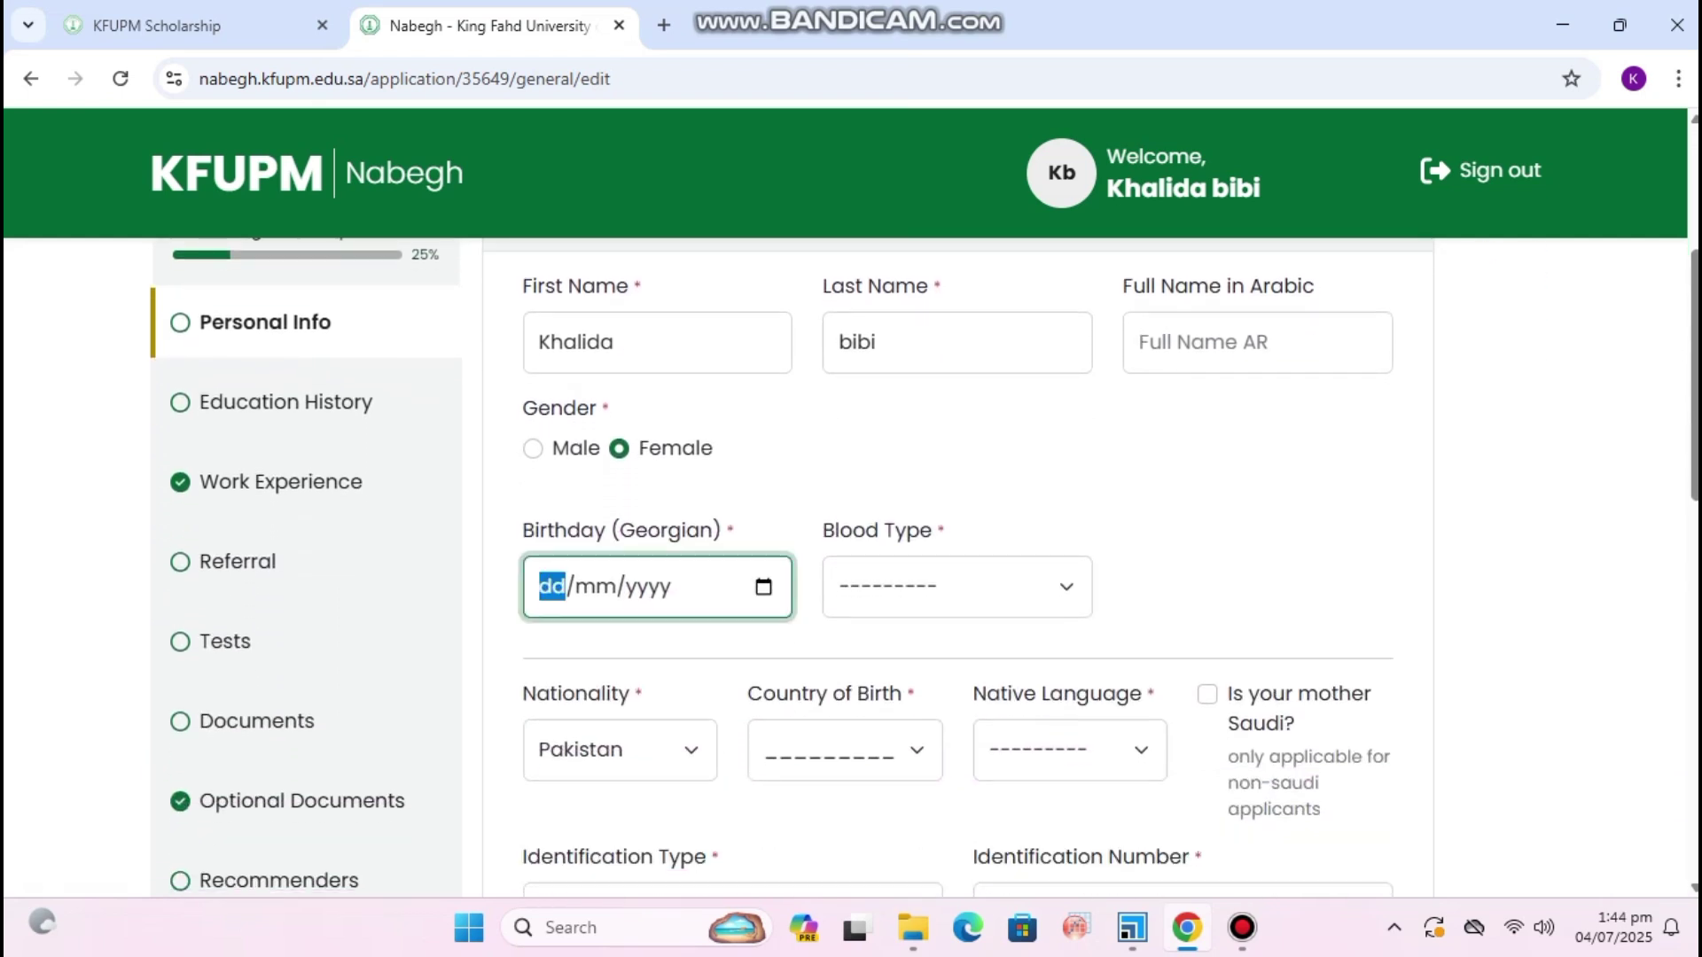
{"action": "left_click", "coordinate": [958, 586]}
{"action": "key", "text": "o"}
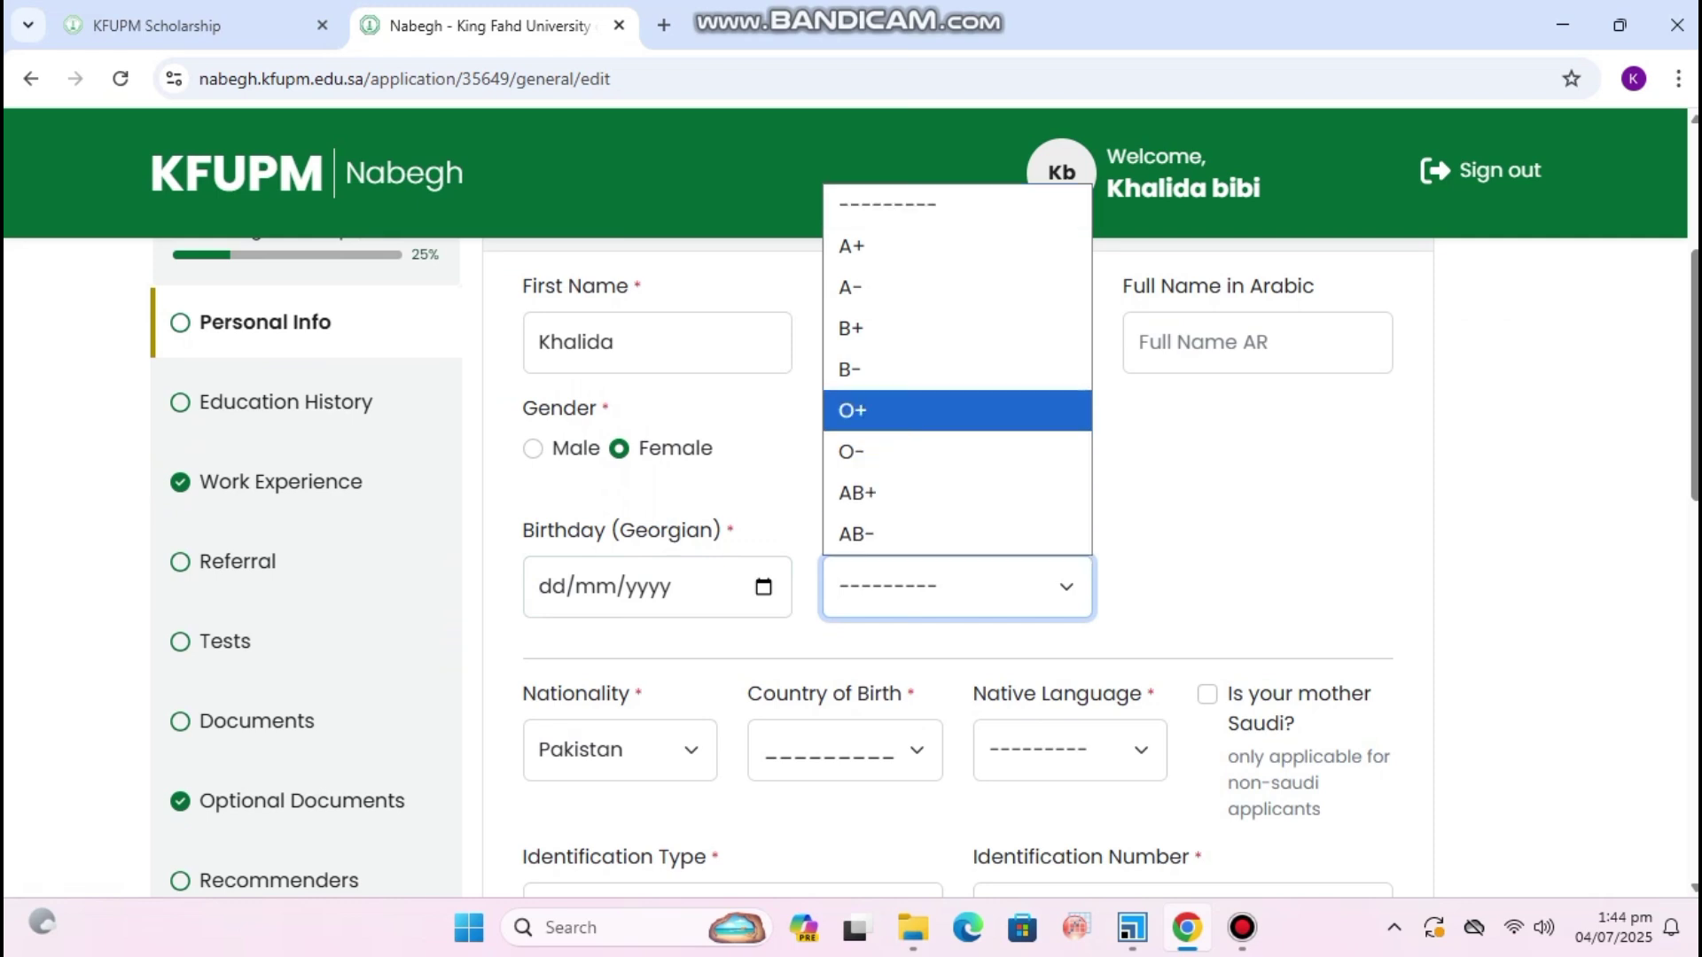
{"action": "key", "text": "Up"}
{"action": "key", "text": "Up"}
{"action": "key", "text": "Up"}
{"action": "key", "text": "Down"}
{"action": "key", "text": "Down"}
{"action": "key", "text": "Down"}
{"action": "key", "text": "Down"}
{"action": "key", "text": "Down"}
{"action": "key", "text": "Down"}
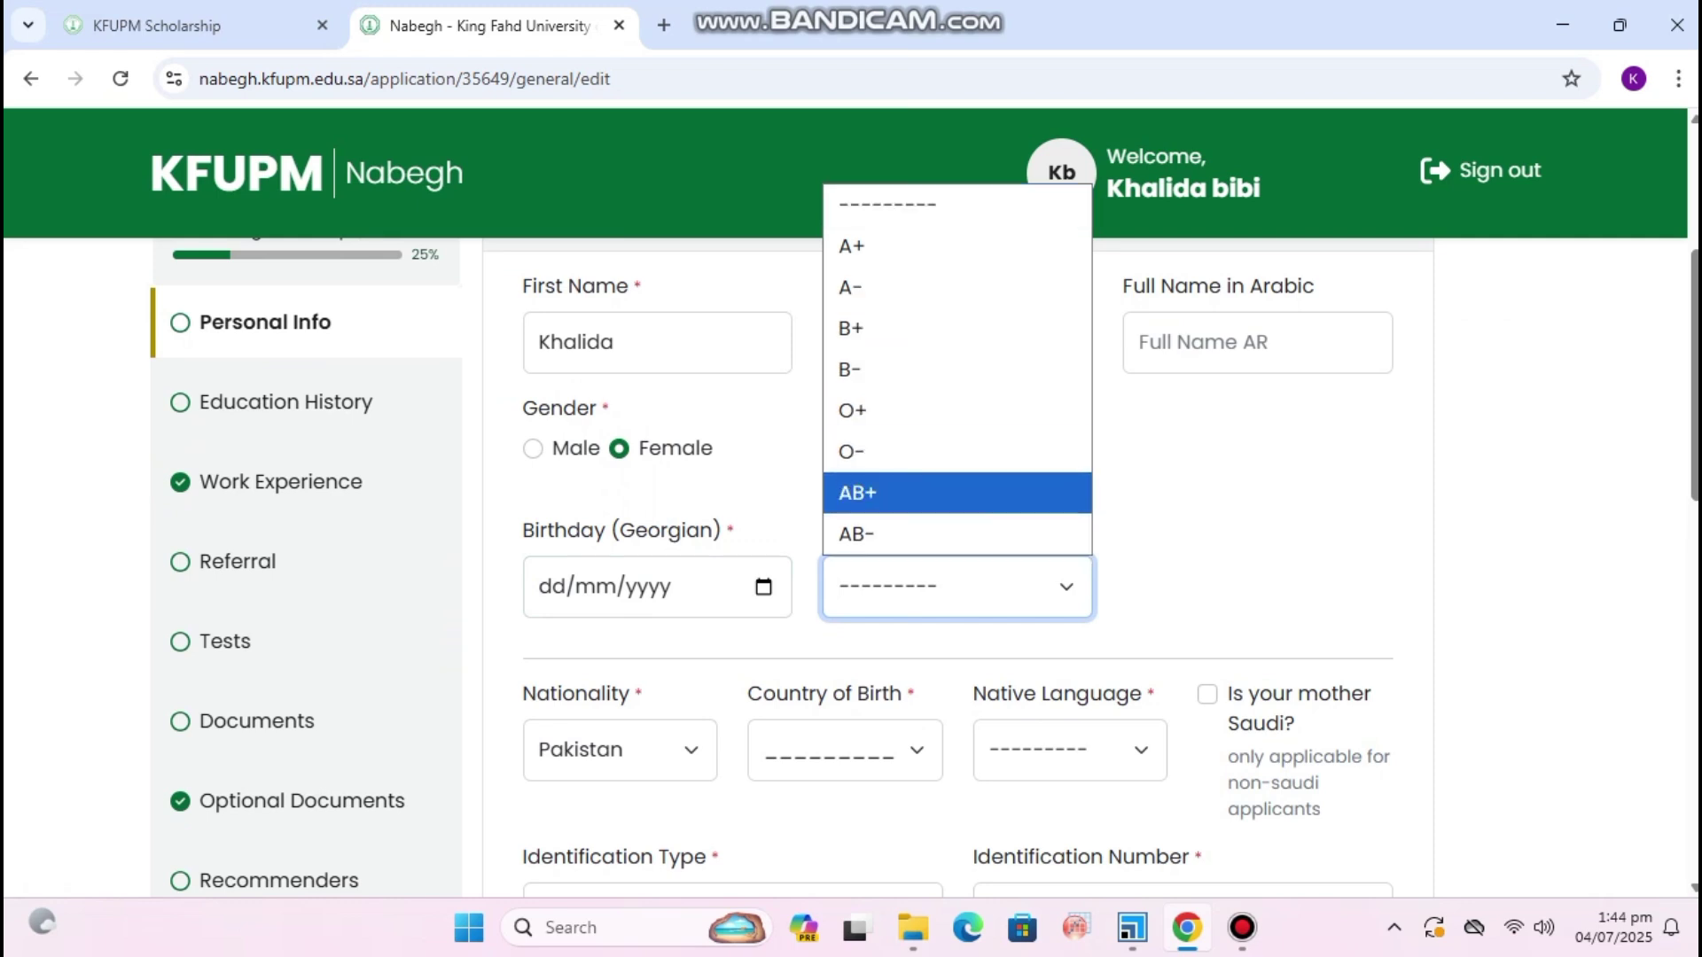
Set the Native Language to Other in the Personal Info form.
{"action": "scroll", "coordinate": [958, 567], "scroll_direction": "down", "scroll_amount": 1}
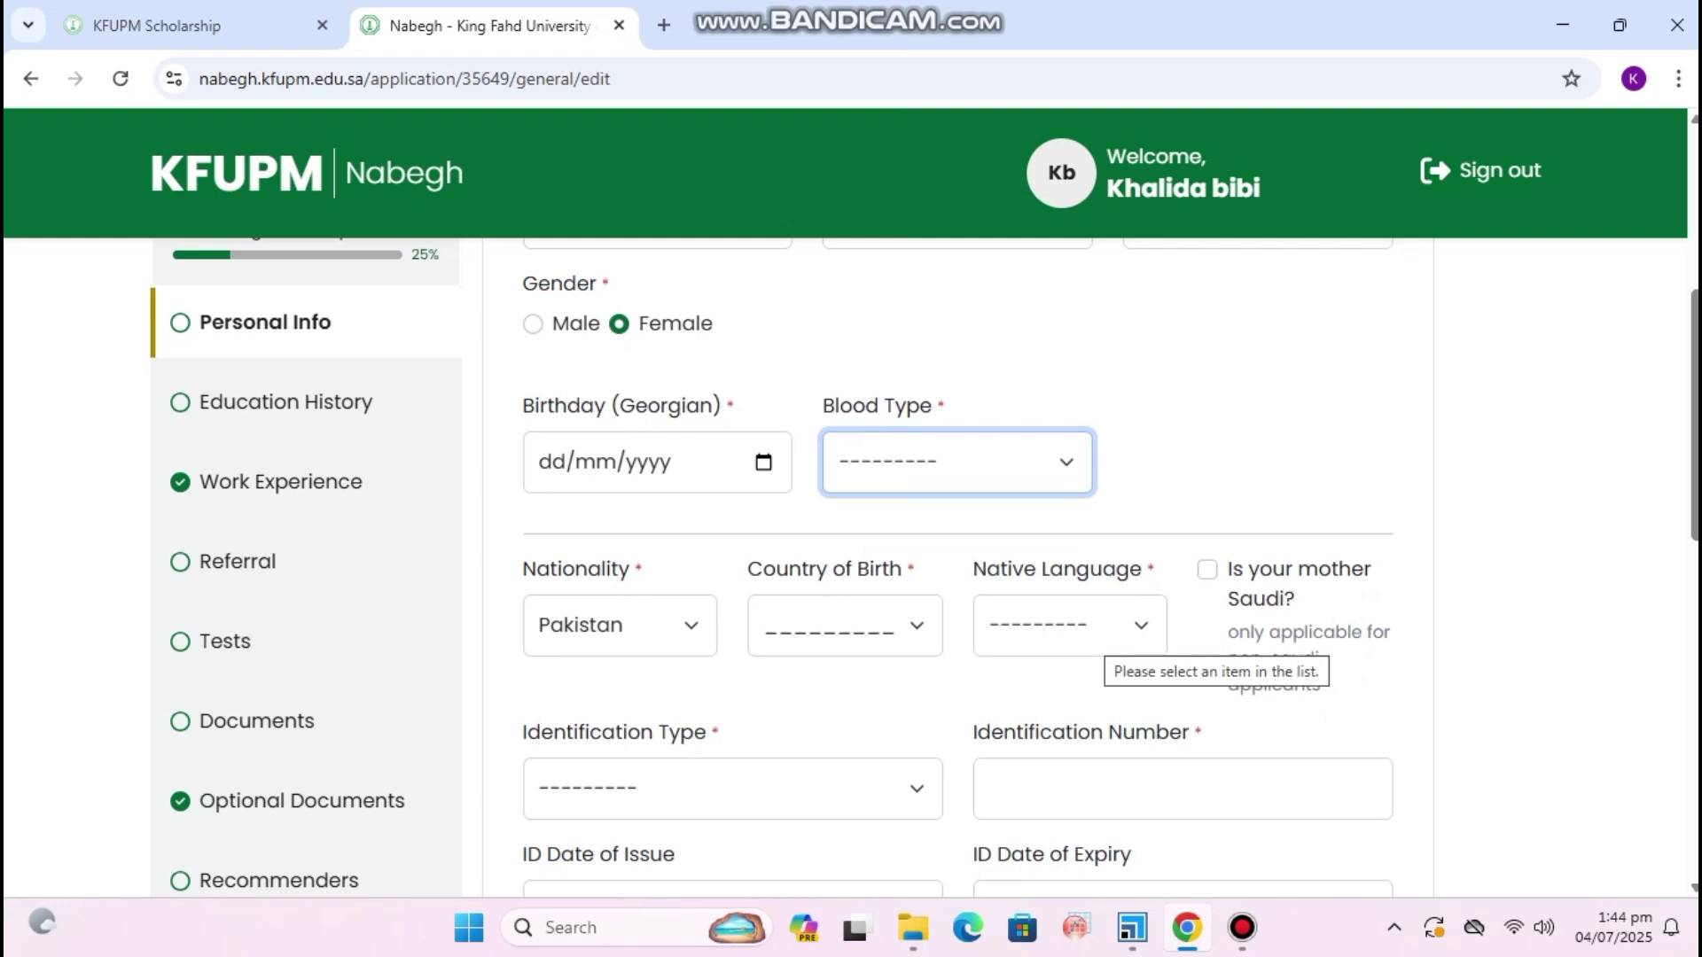
{"action": "left_click", "coordinate": [1100, 634]}
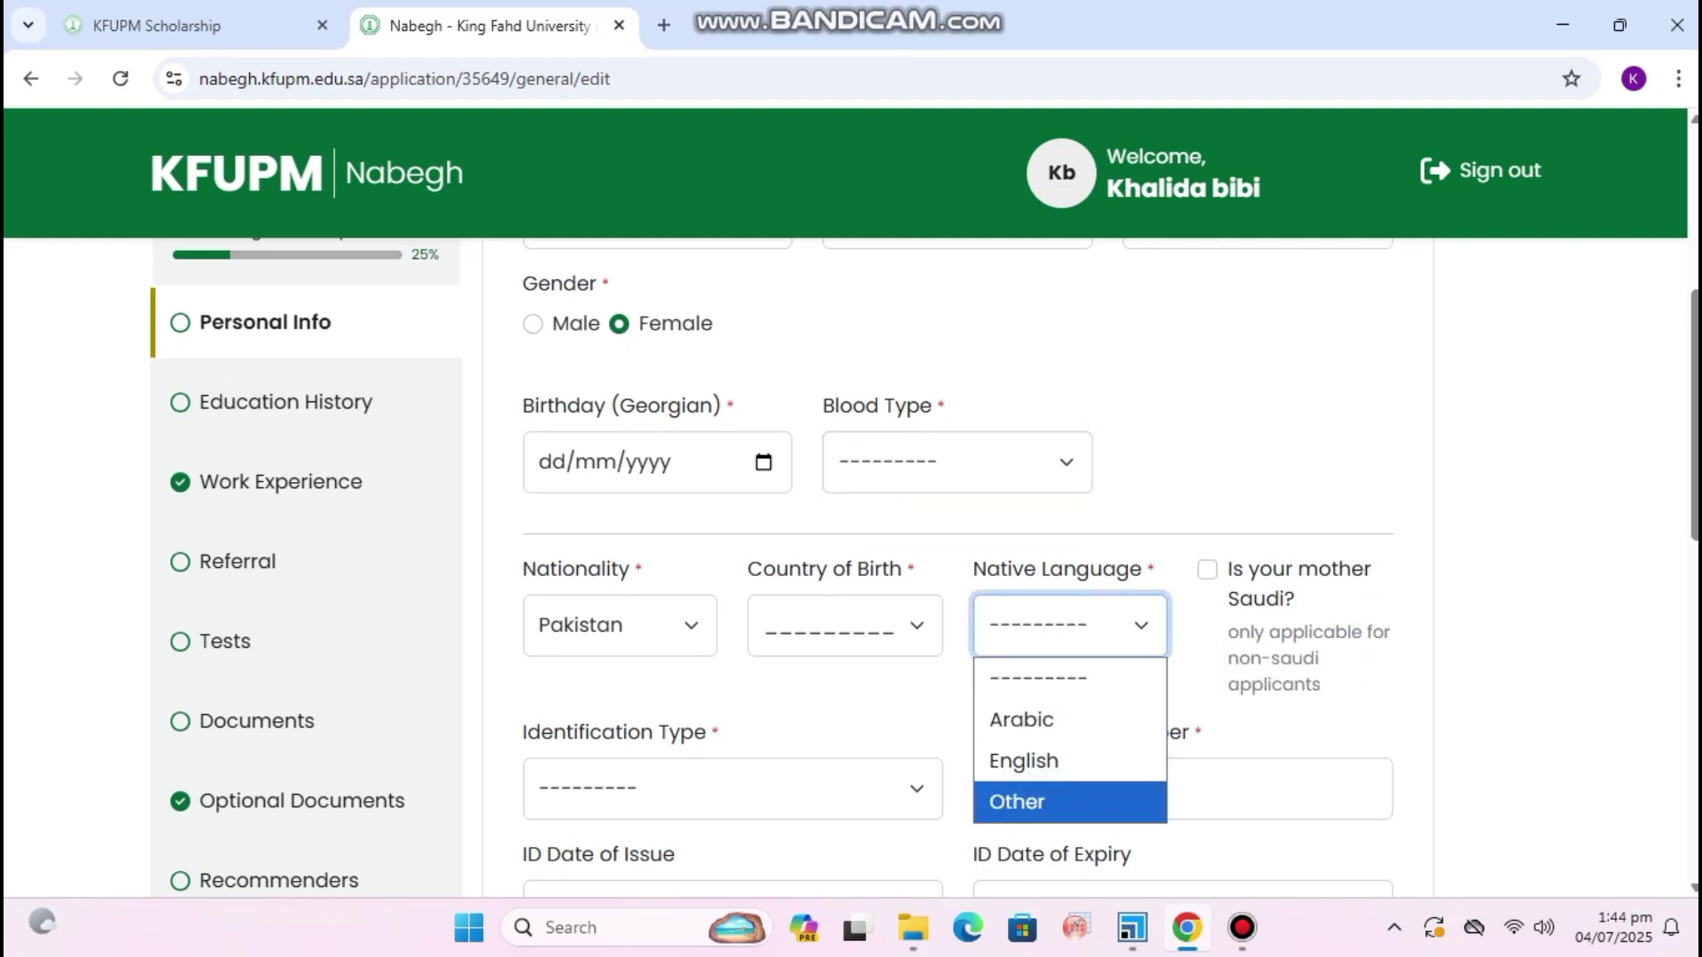
{"action": "key", "text": "Return"}
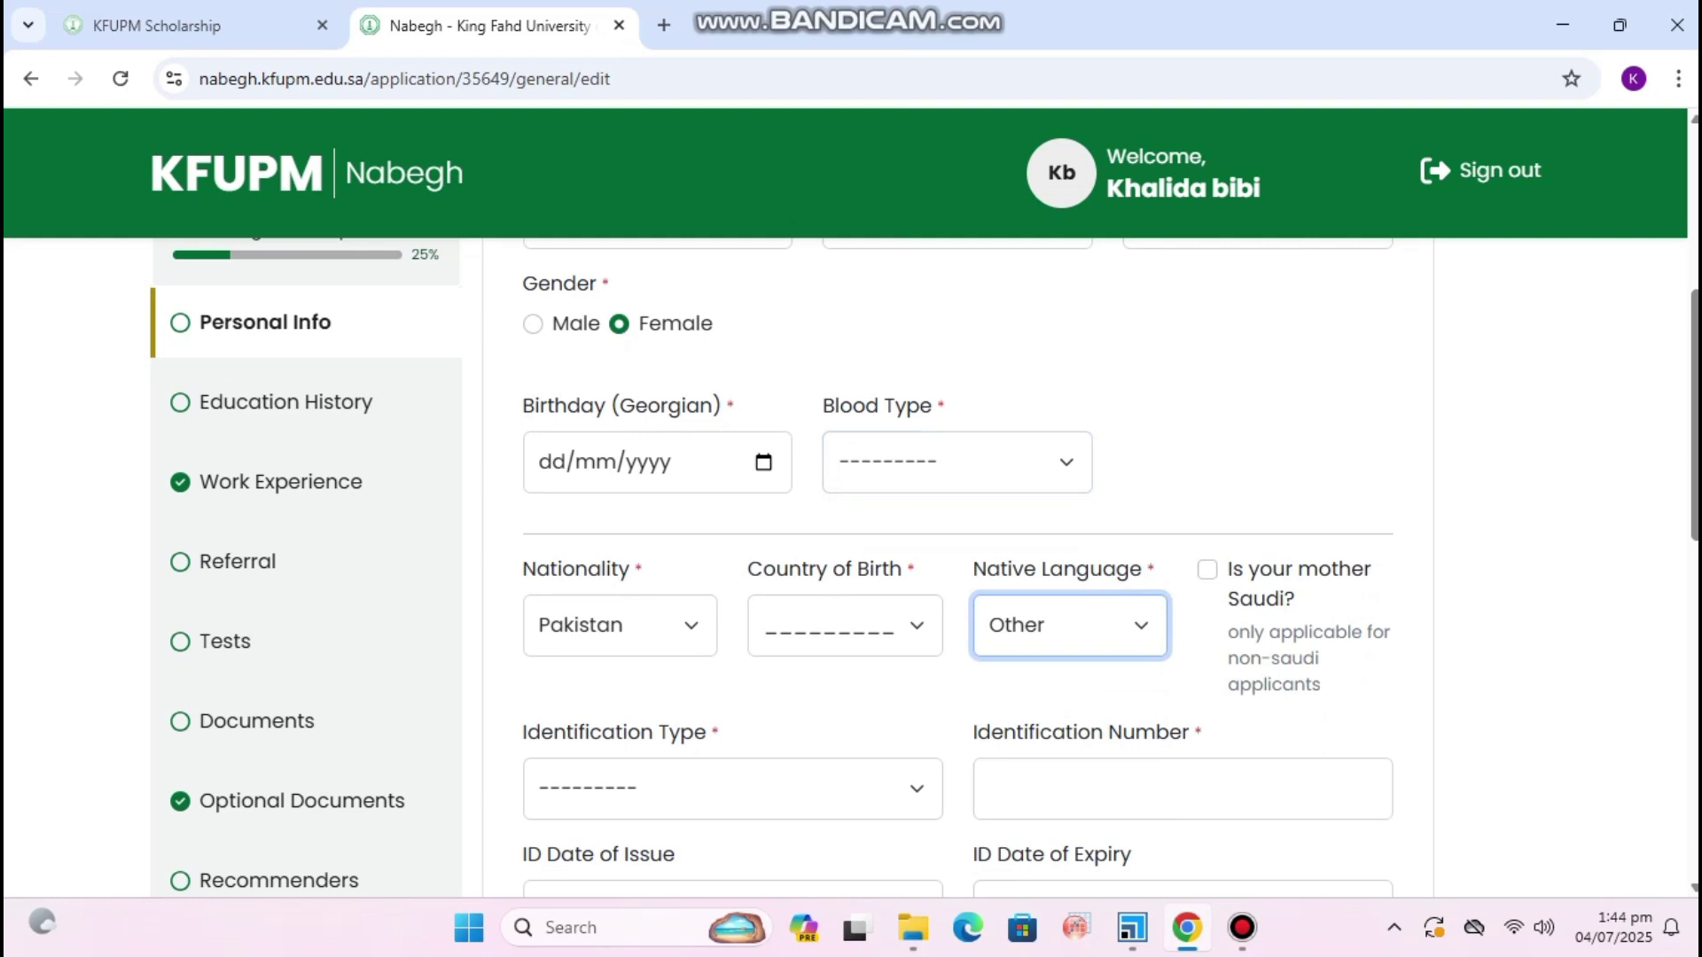
Check the Identification Type choices and set the identification type to Passport.
{"action": "scroll", "coordinate": [957, 567], "scroll_direction": "down", "scroll_amount": 1}
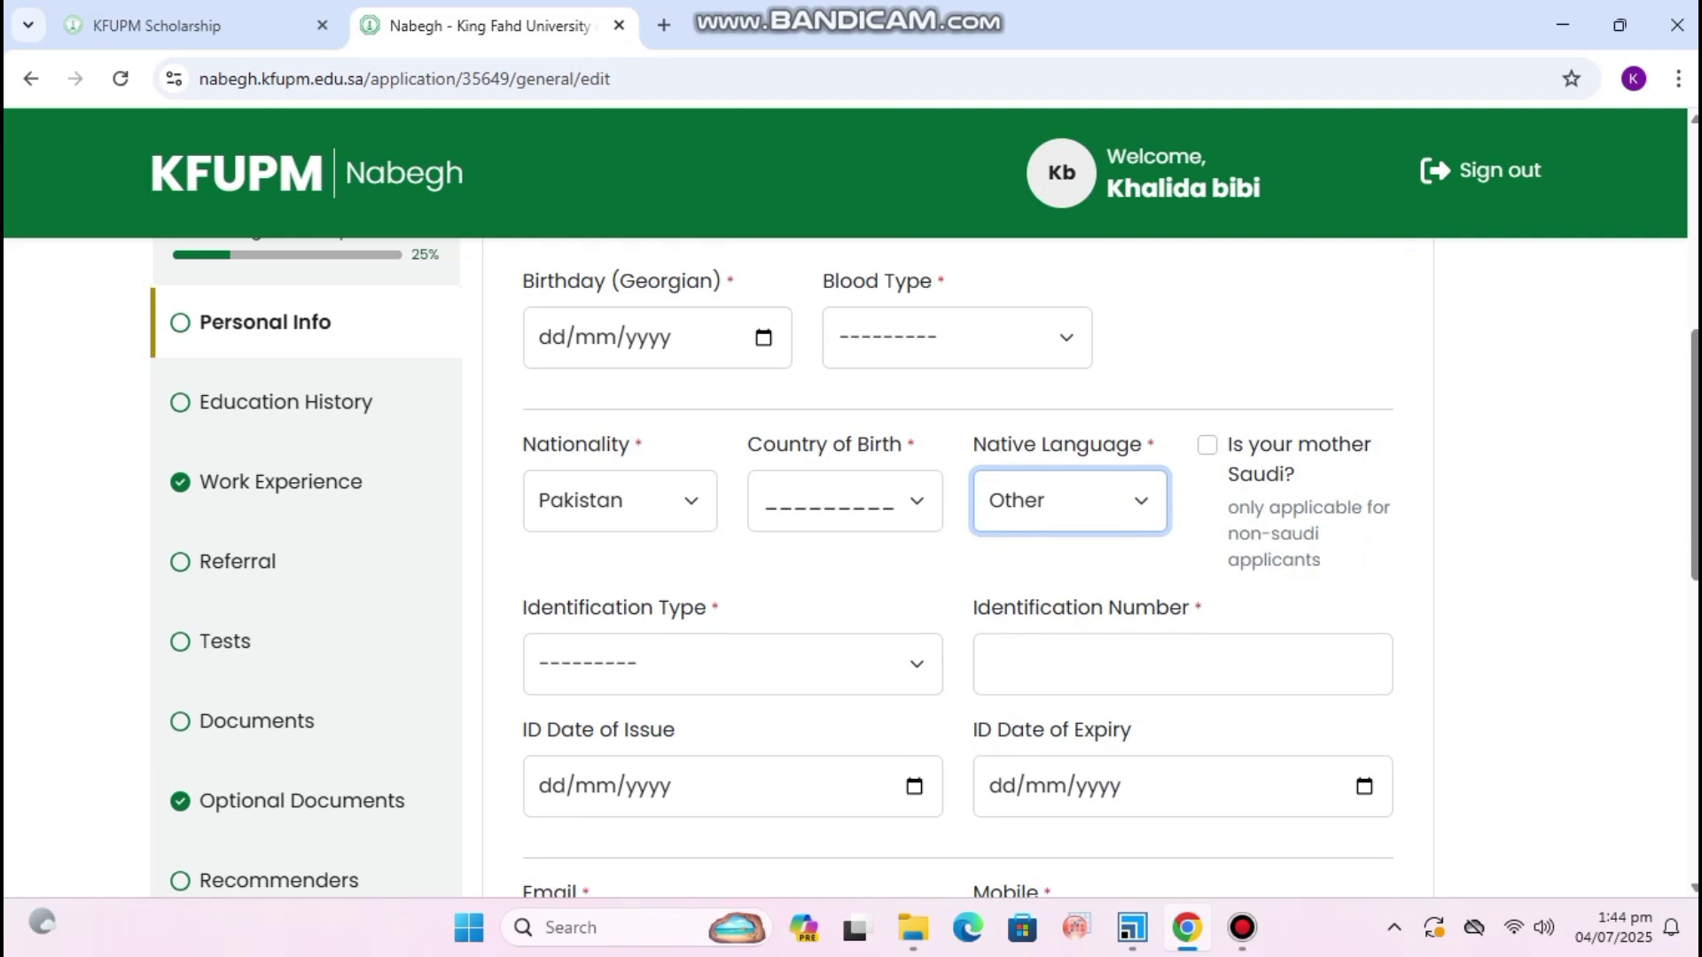
{"action": "left_click", "coordinate": [732, 664]}
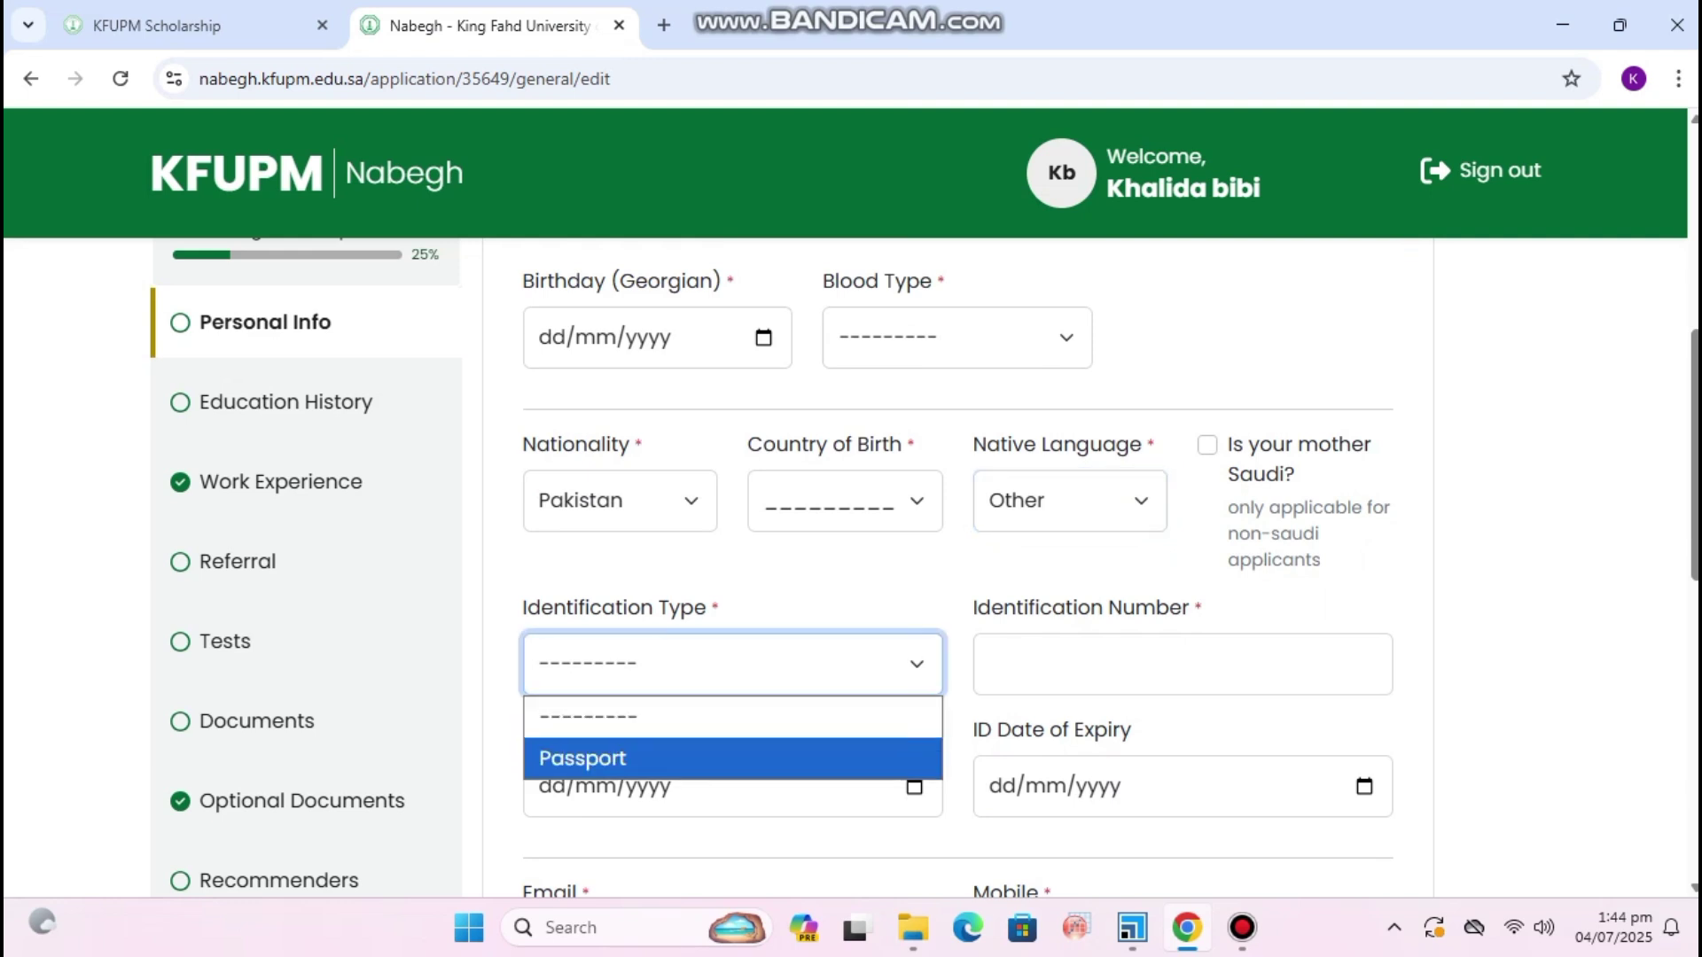
{"action": "left_click", "coordinate": [958, 576]}
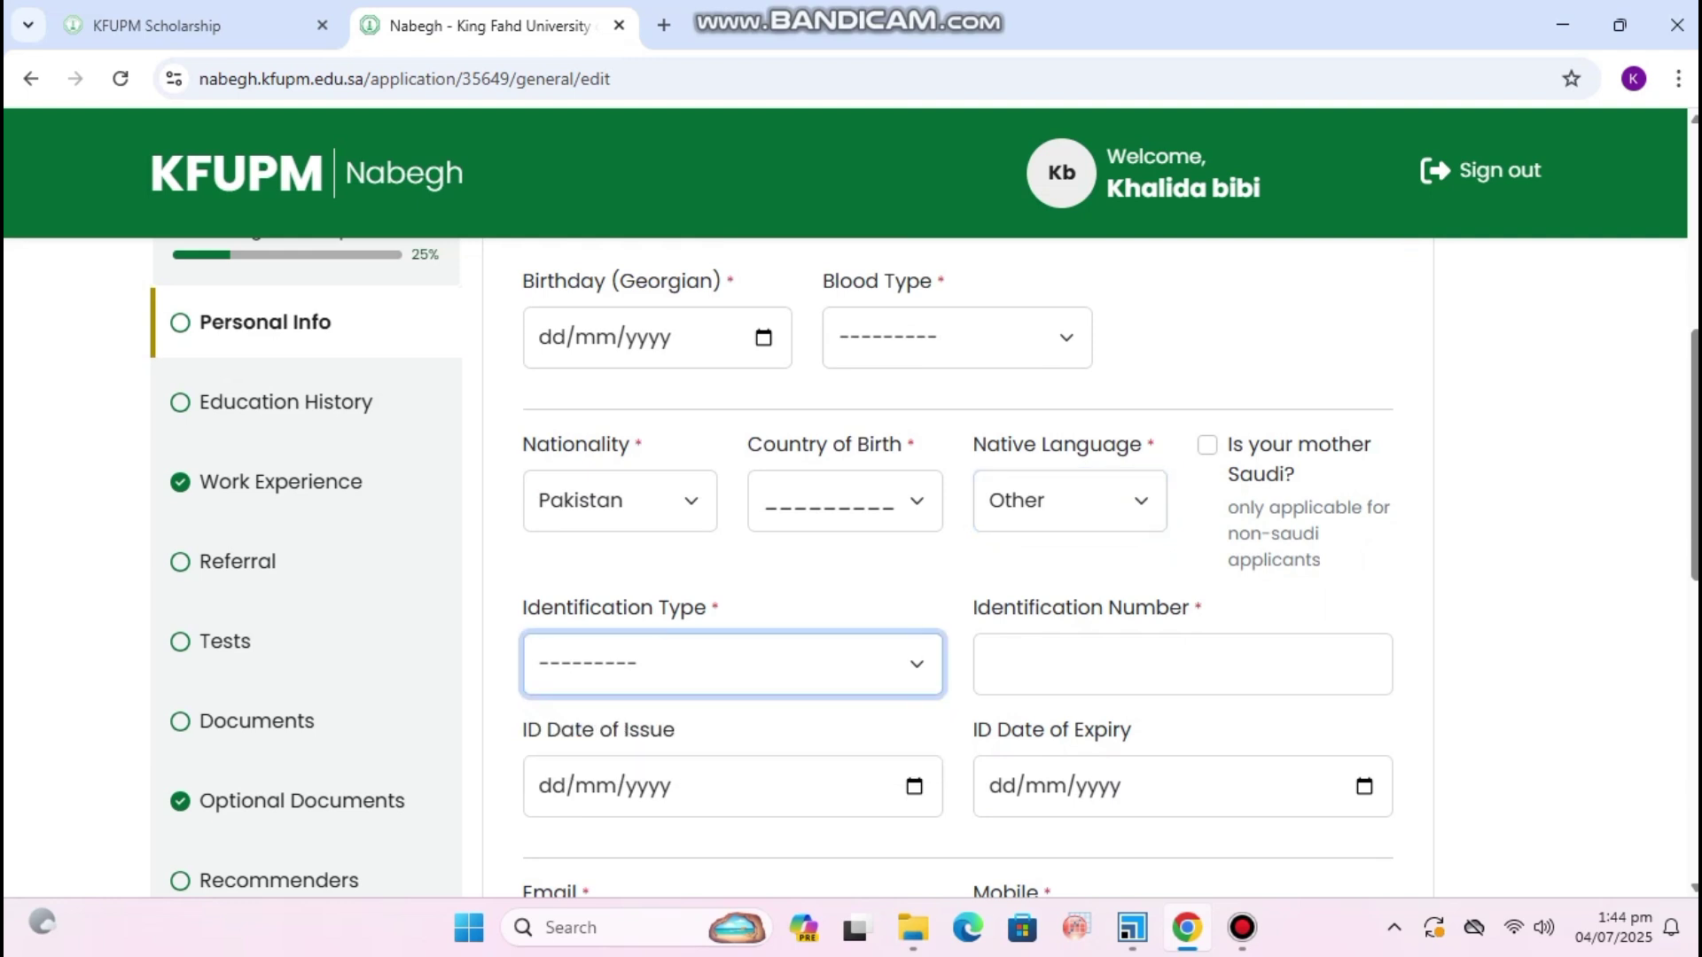
{"action": "scroll", "coordinate": [958, 532], "scroll_direction": "down", "scroll_amount": 2}
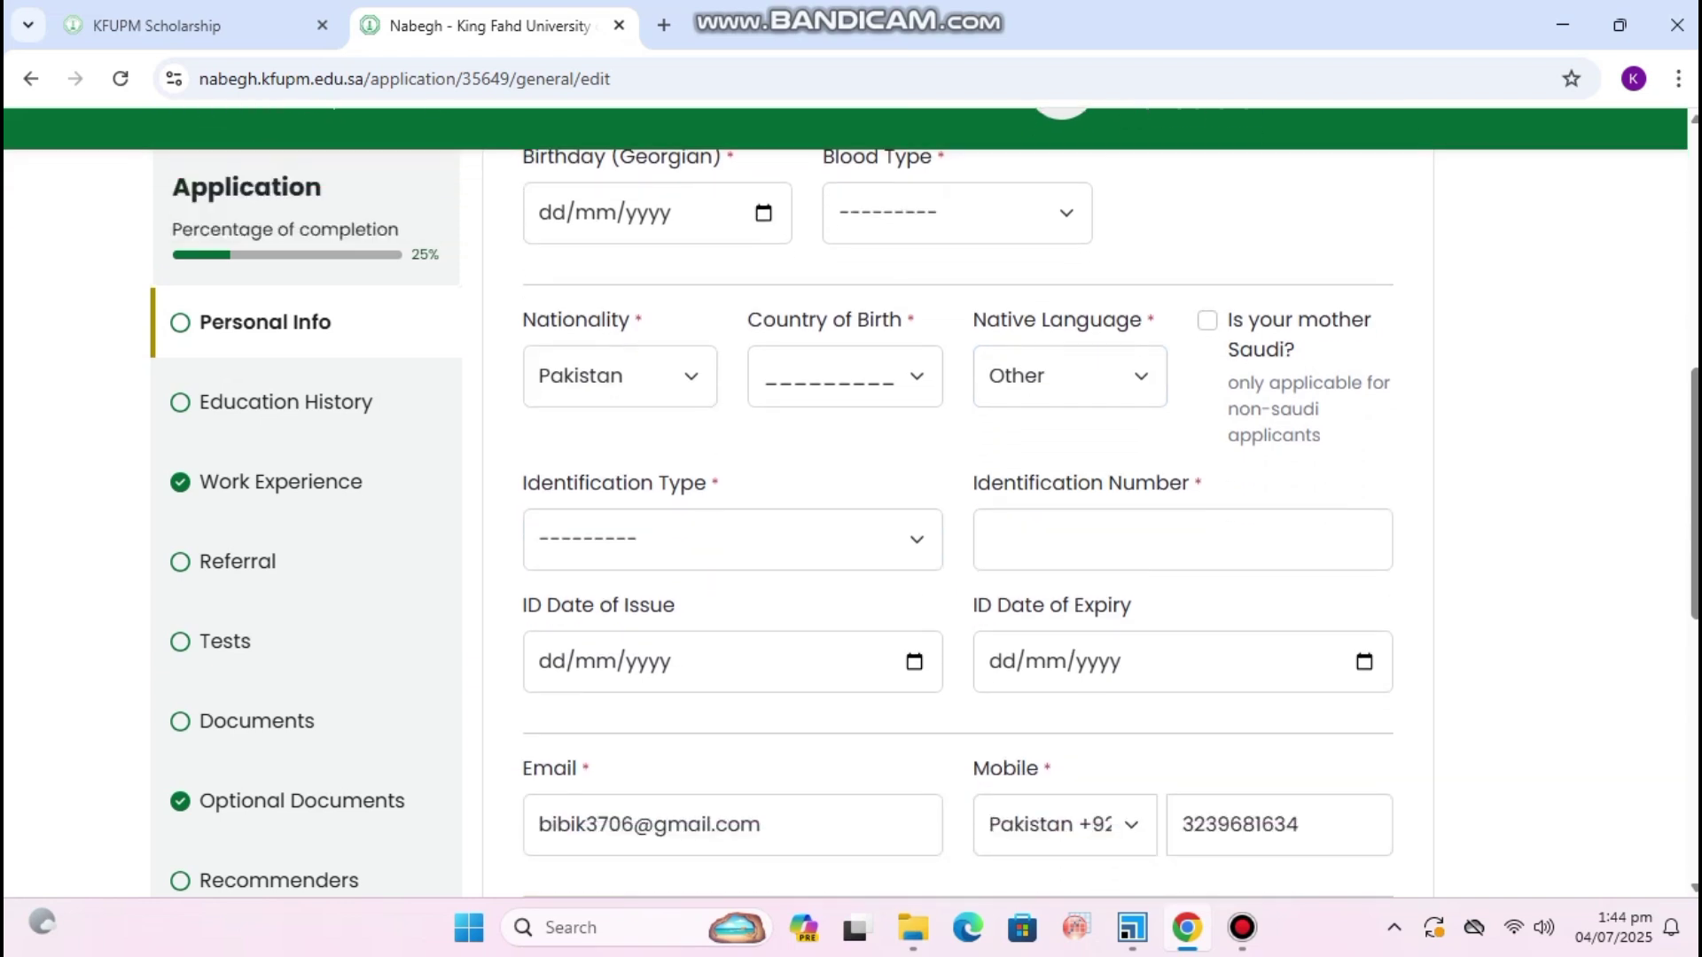
{"action": "left_click", "coordinate": [732, 539]}
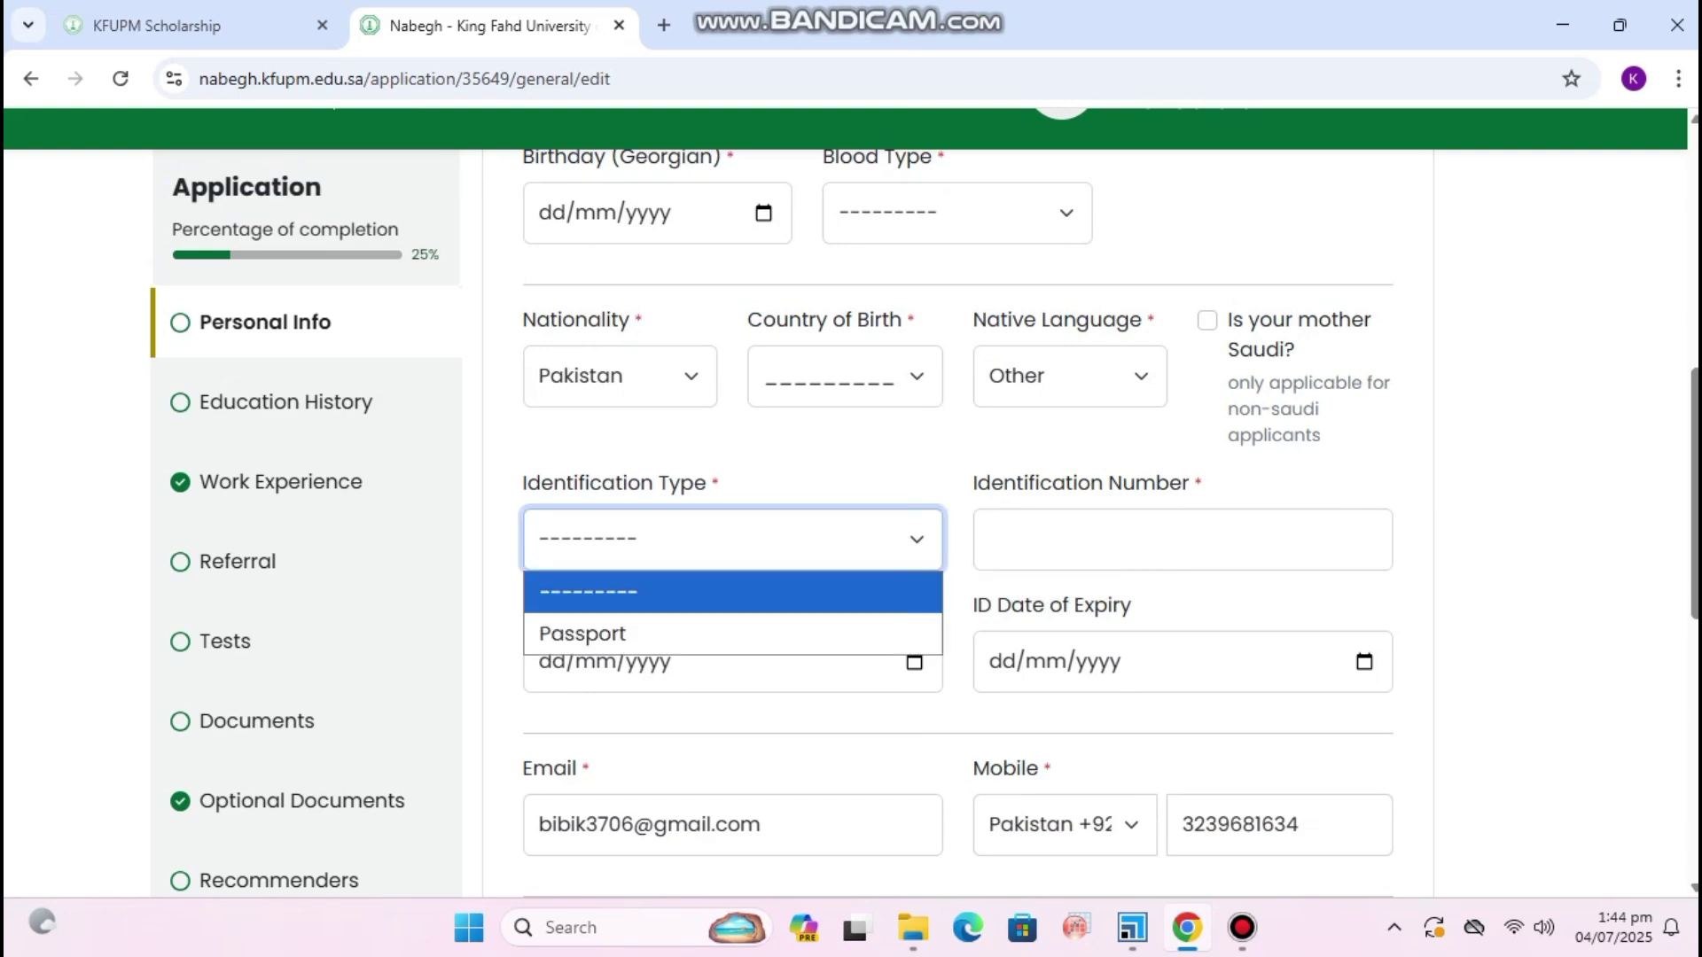
{"action": "key", "text": "Down"}
{"action": "key", "text": "Return"}
Look over the contact, address, country of residence and previous KFUPM ID fields of the Personal Info form.
{"action": "scroll", "coordinate": [958, 496], "scroll_direction": "down", "scroll_amount": 3}
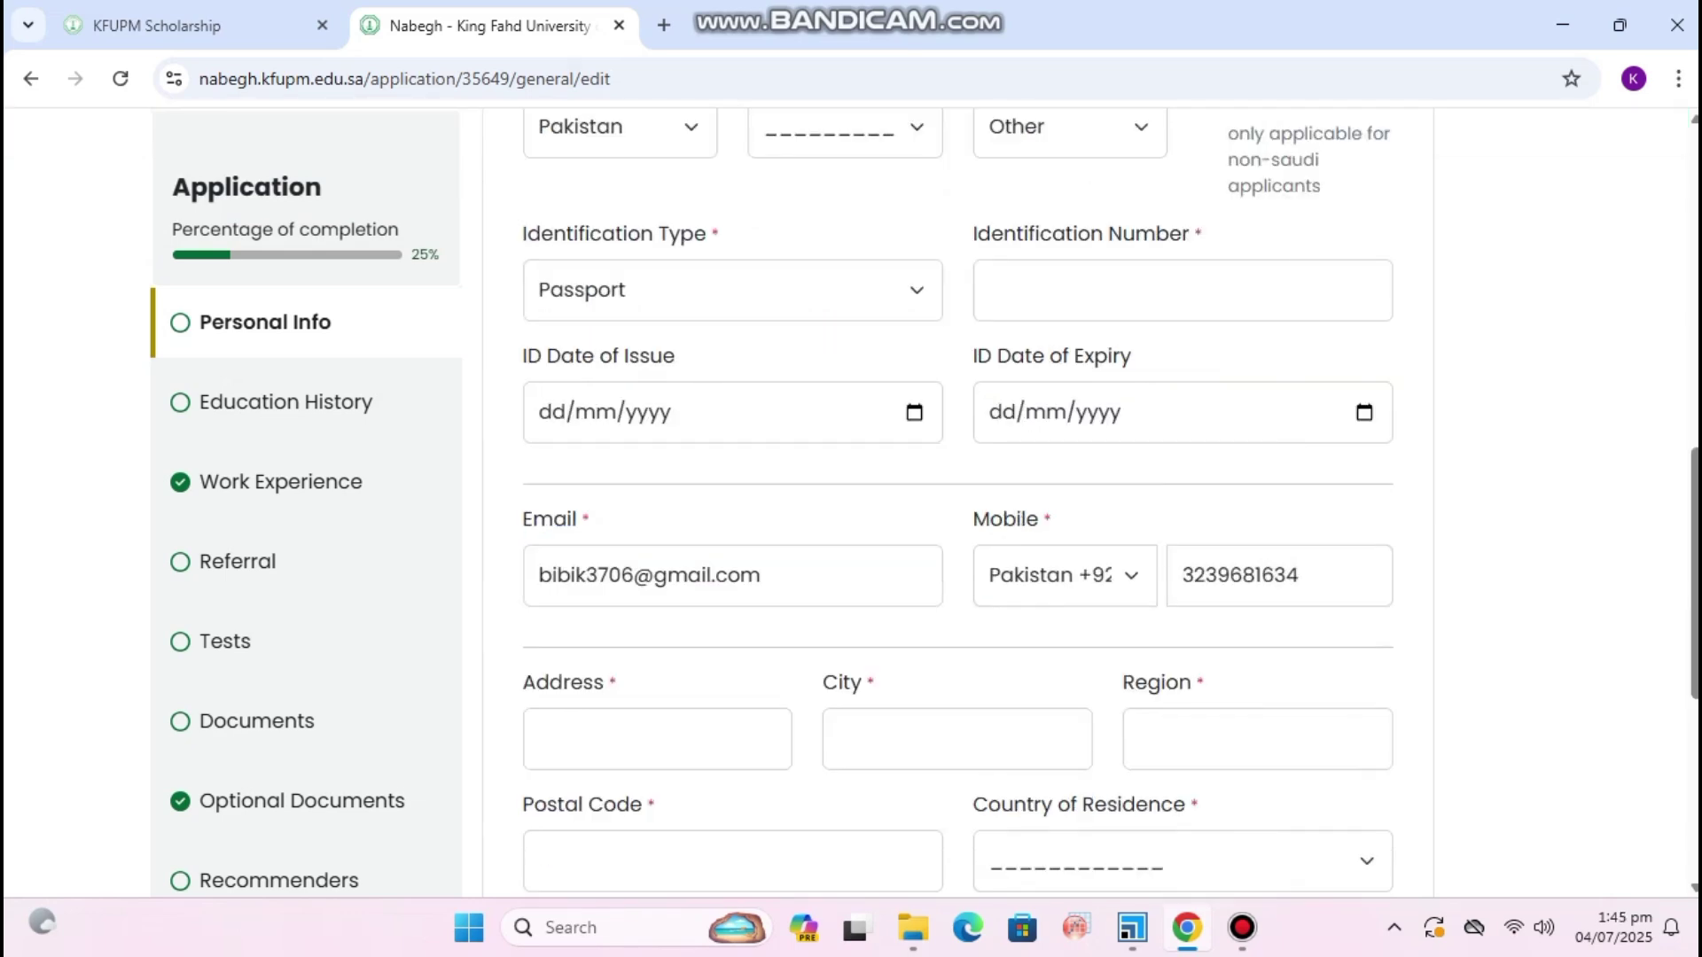
{"action": "scroll", "coordinate": [957, 496], "scroll_direction": "down", "scroll_amount": 4}
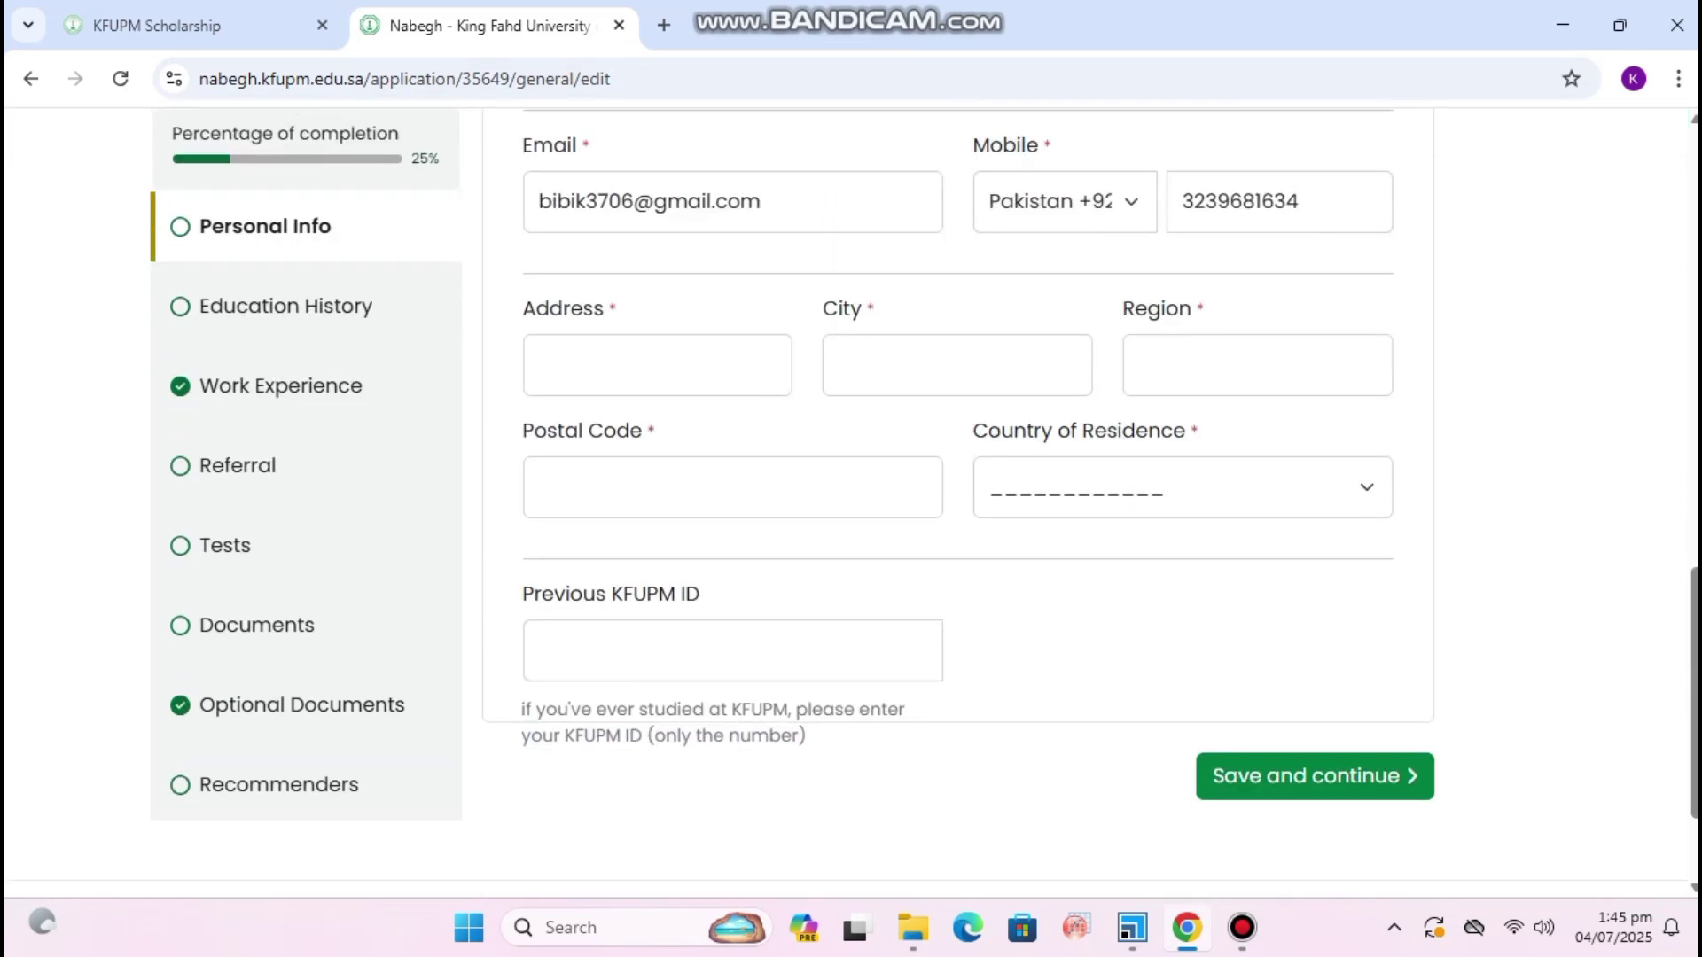
{"action": "scroll", "coordinate": [958, 496], "scroll_direction": "down", "scroll_amount": 2}
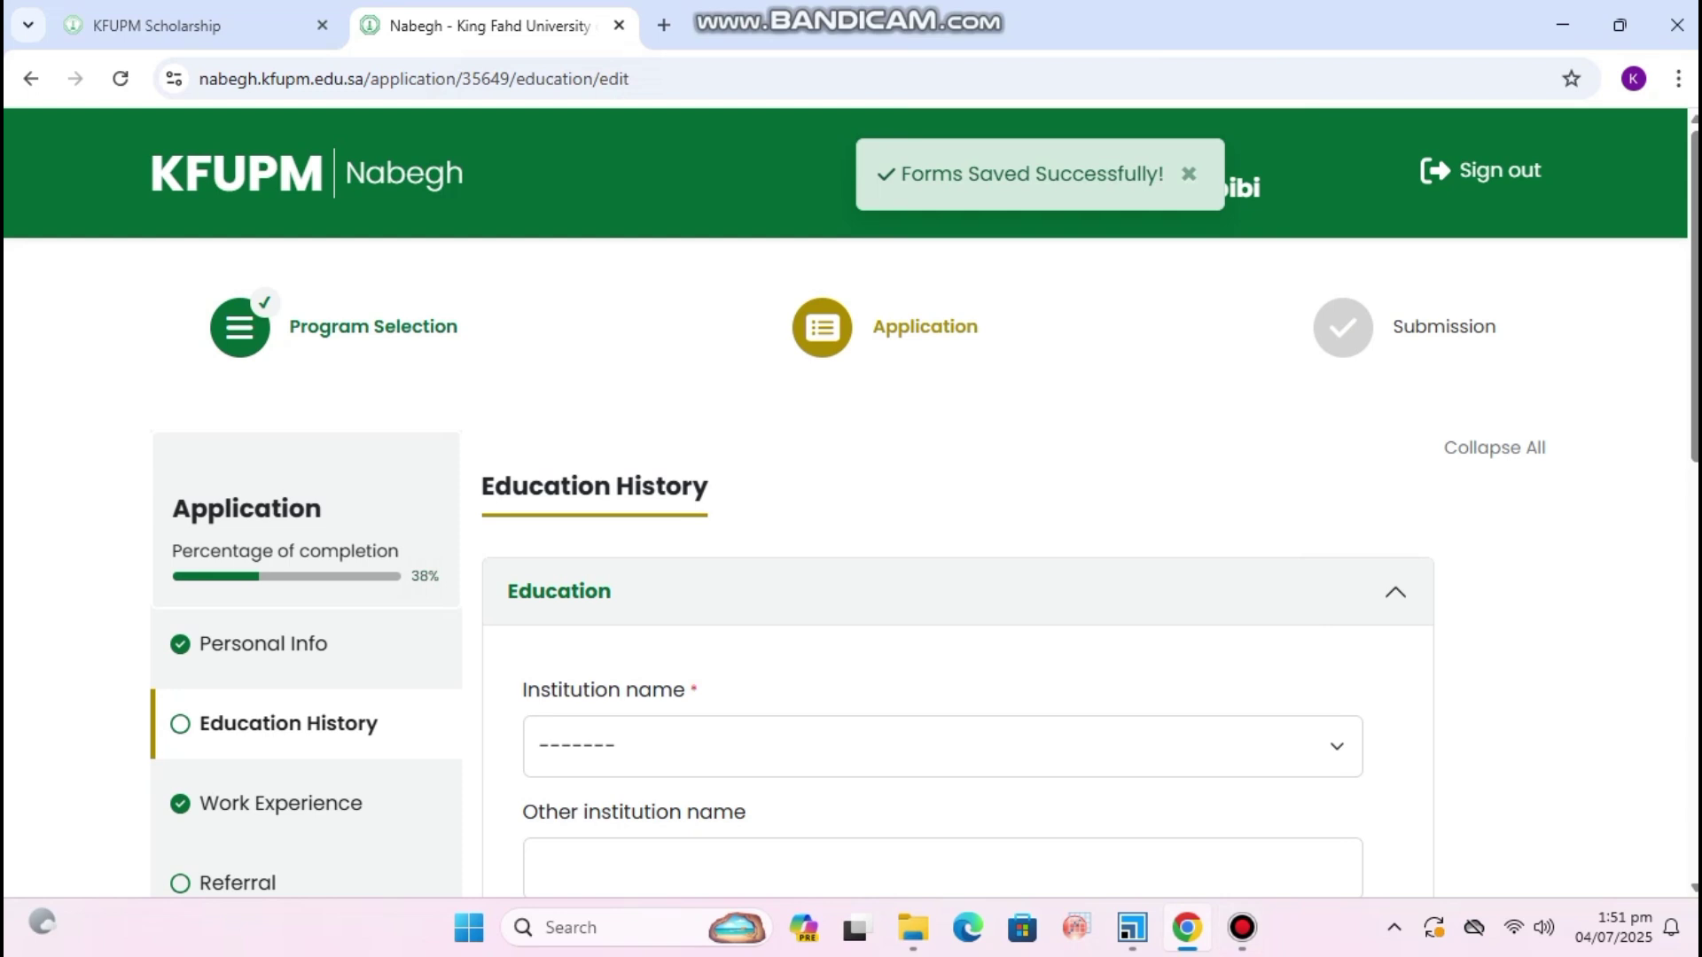
Browse the universities offered for Institution name in Education History and go to the Other institution name field.
{"action": "scroll", "coordinate": [924, 502], "scroll_direction": "down", "scroll_amount": 2}
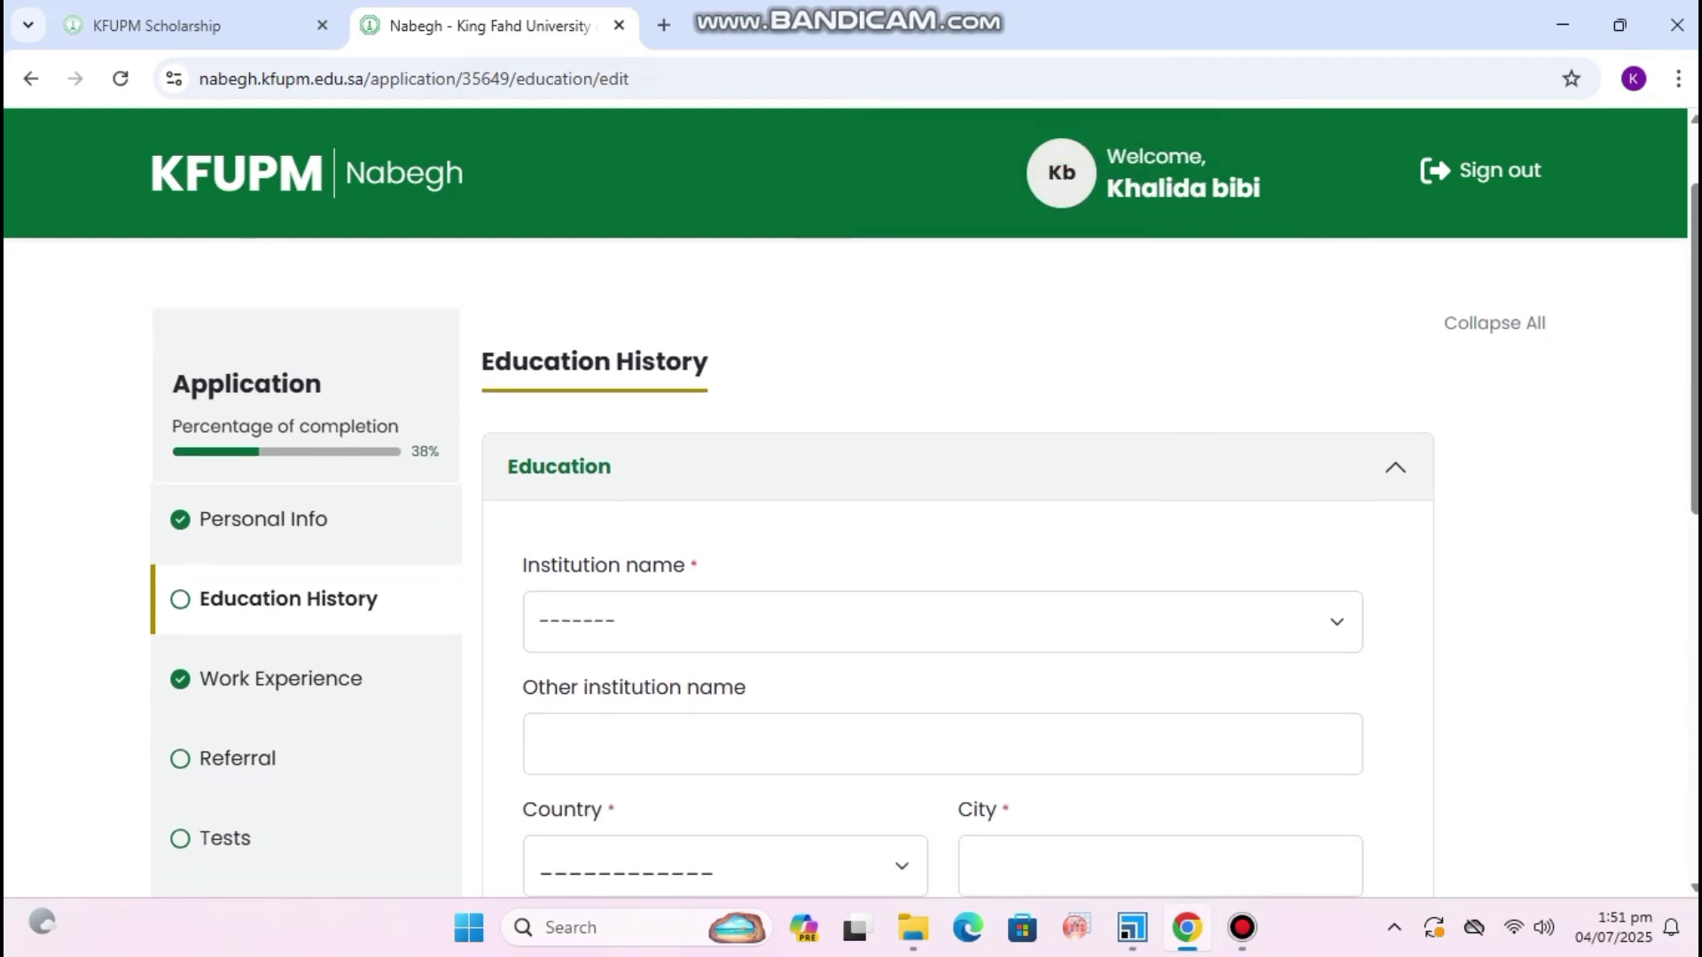
{"action": "scroll", "coordinate": [924, 568], "scroll_direction": "down", "scroll_amount": 1}
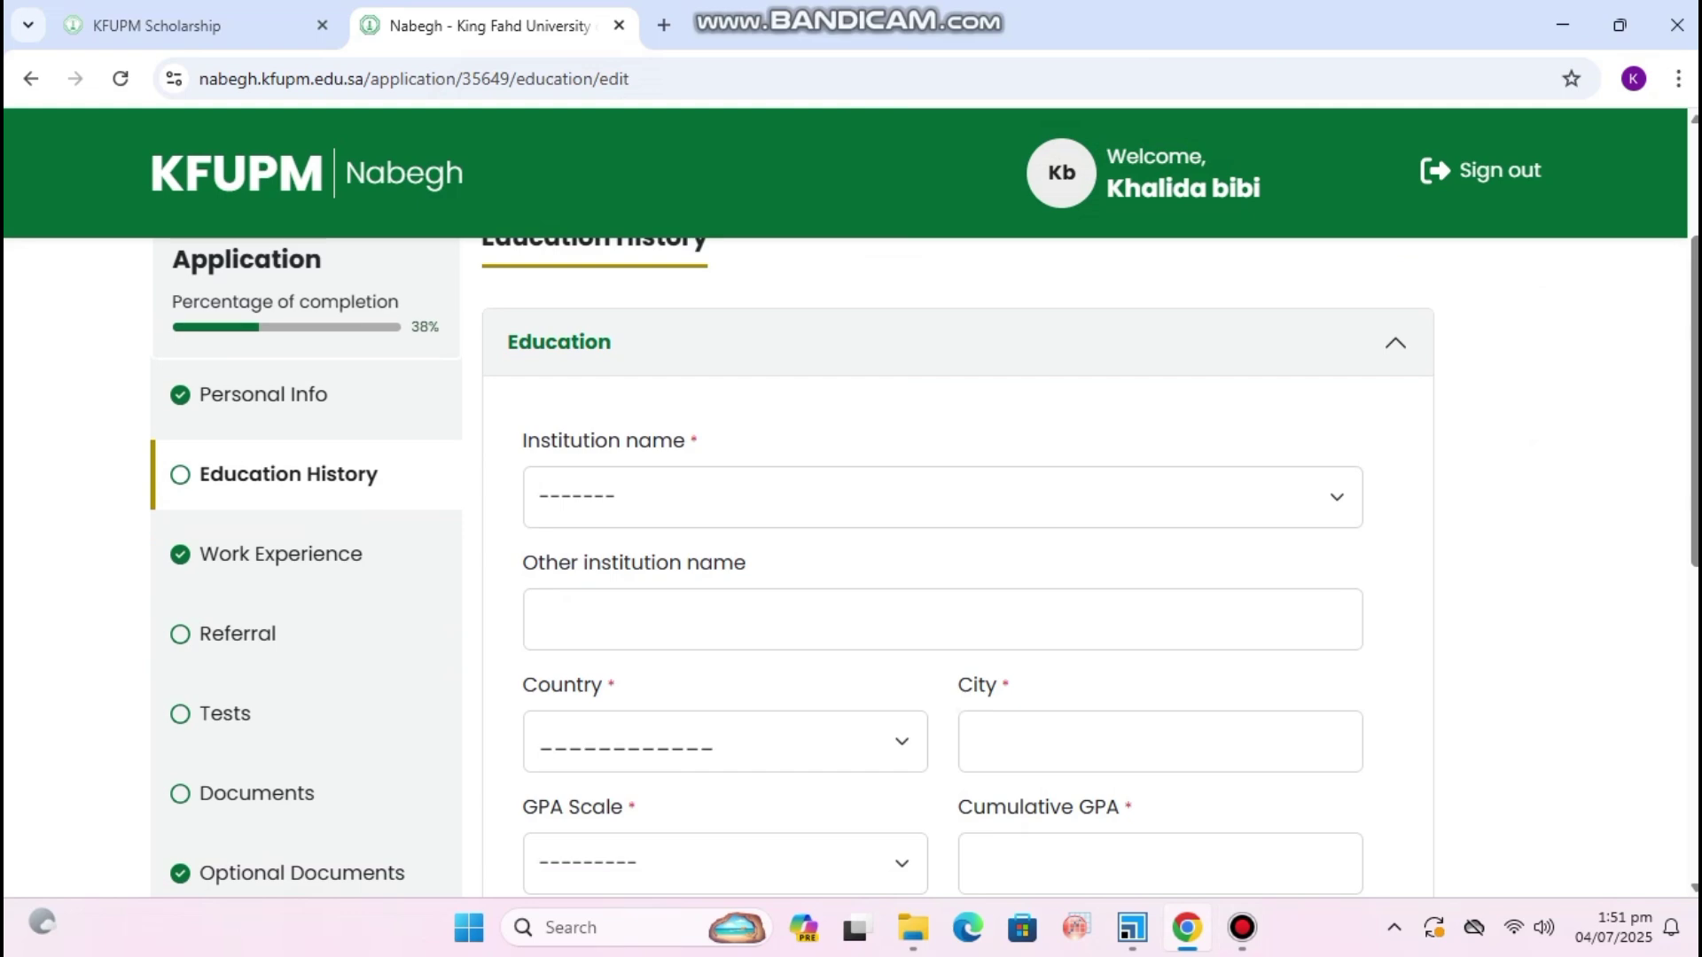
{"action": "left_click", "coordinate": [942, 496]}
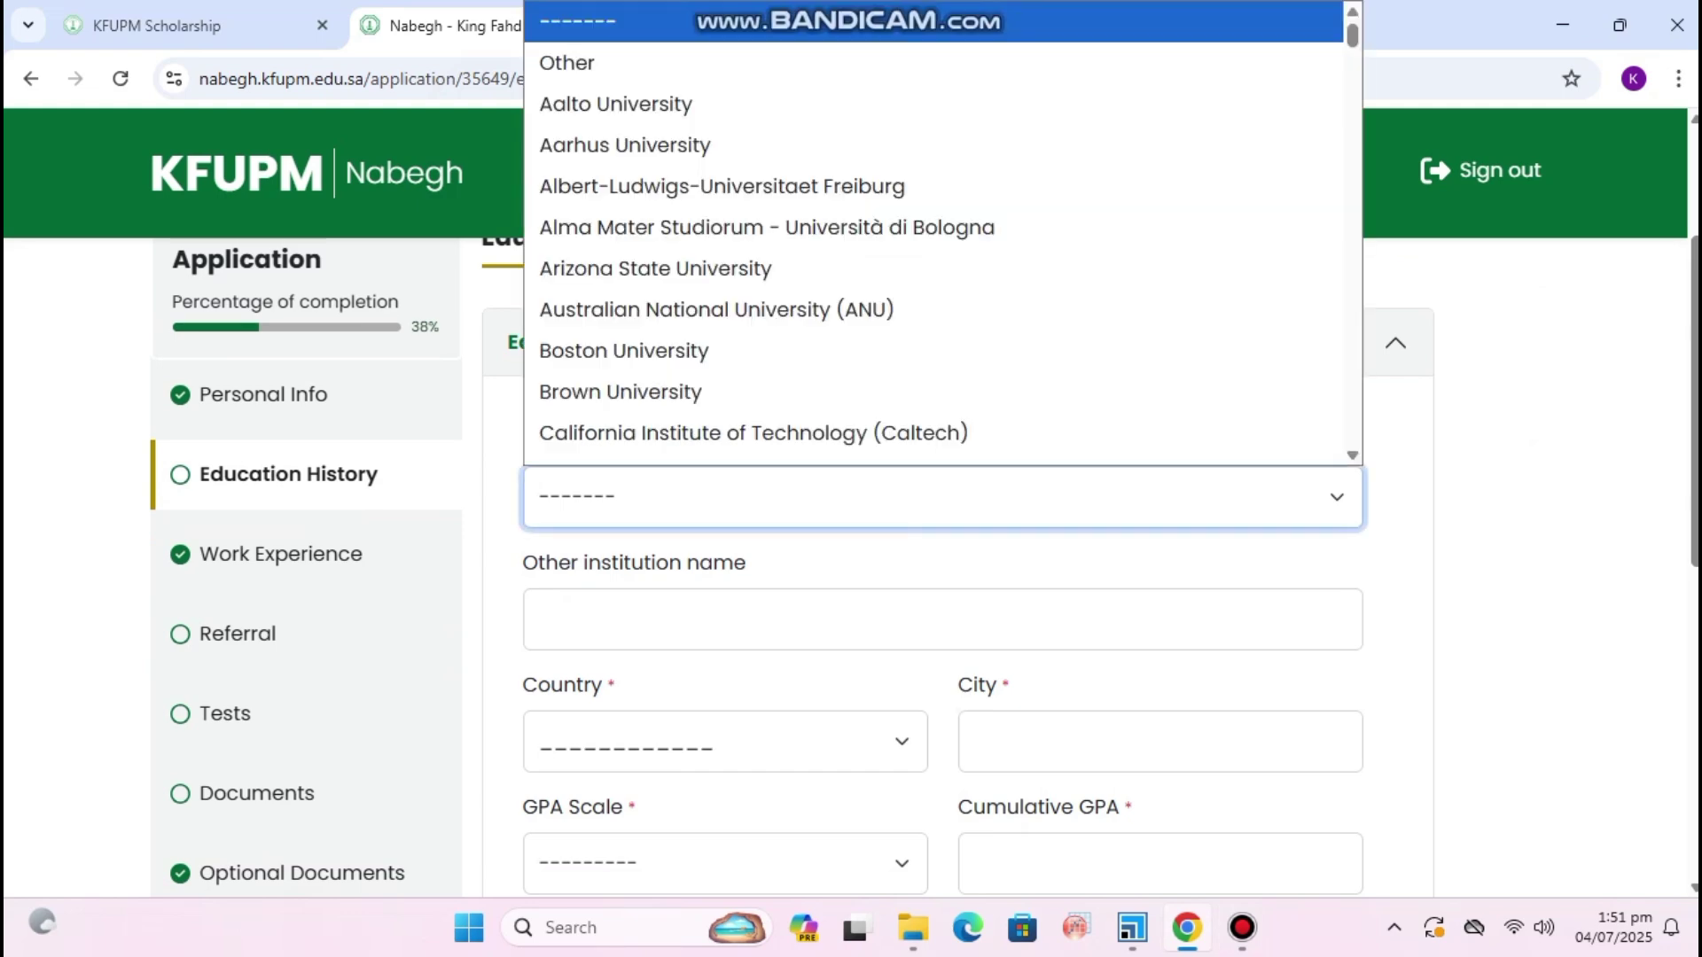
{"action": "scroll", "coordinate": [931, 361], "scroll_direction": "down", "scroll_amount": 1}
{"action": "scroll", "coordinate": [931, 319], "scroll_direction": "down", "scroll_amount": 2}
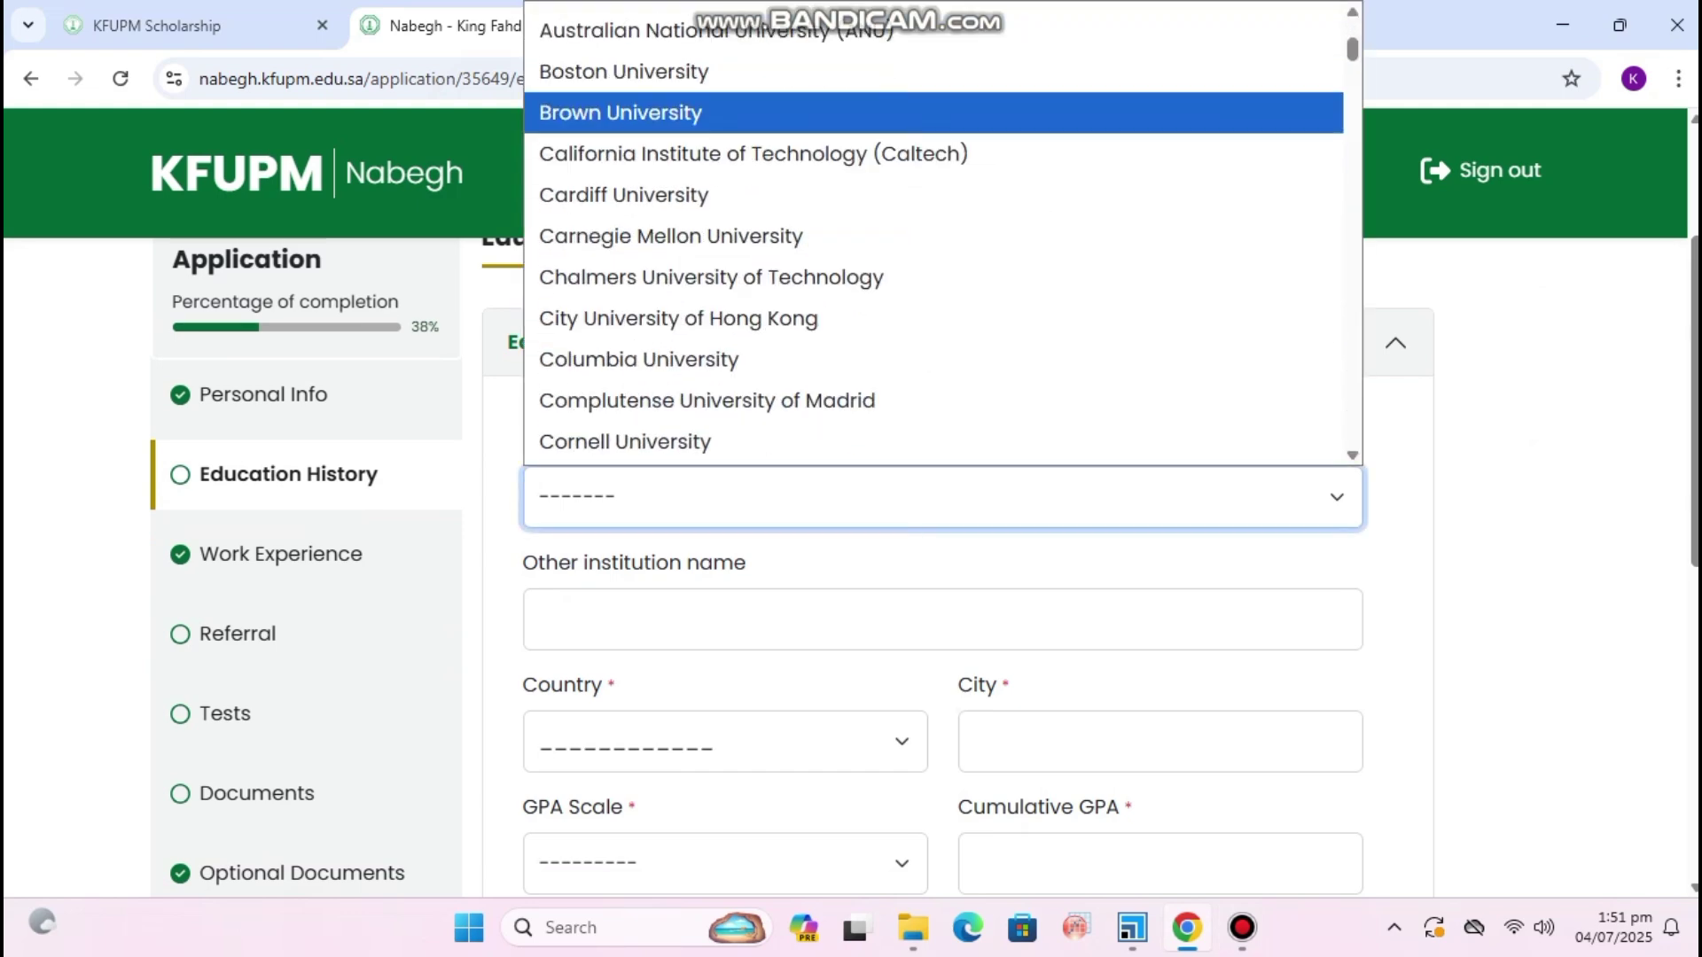
{"action": "scroll", "coordinate": [943, 234], "scroll_direction": "down", "scroll_amount": 4}
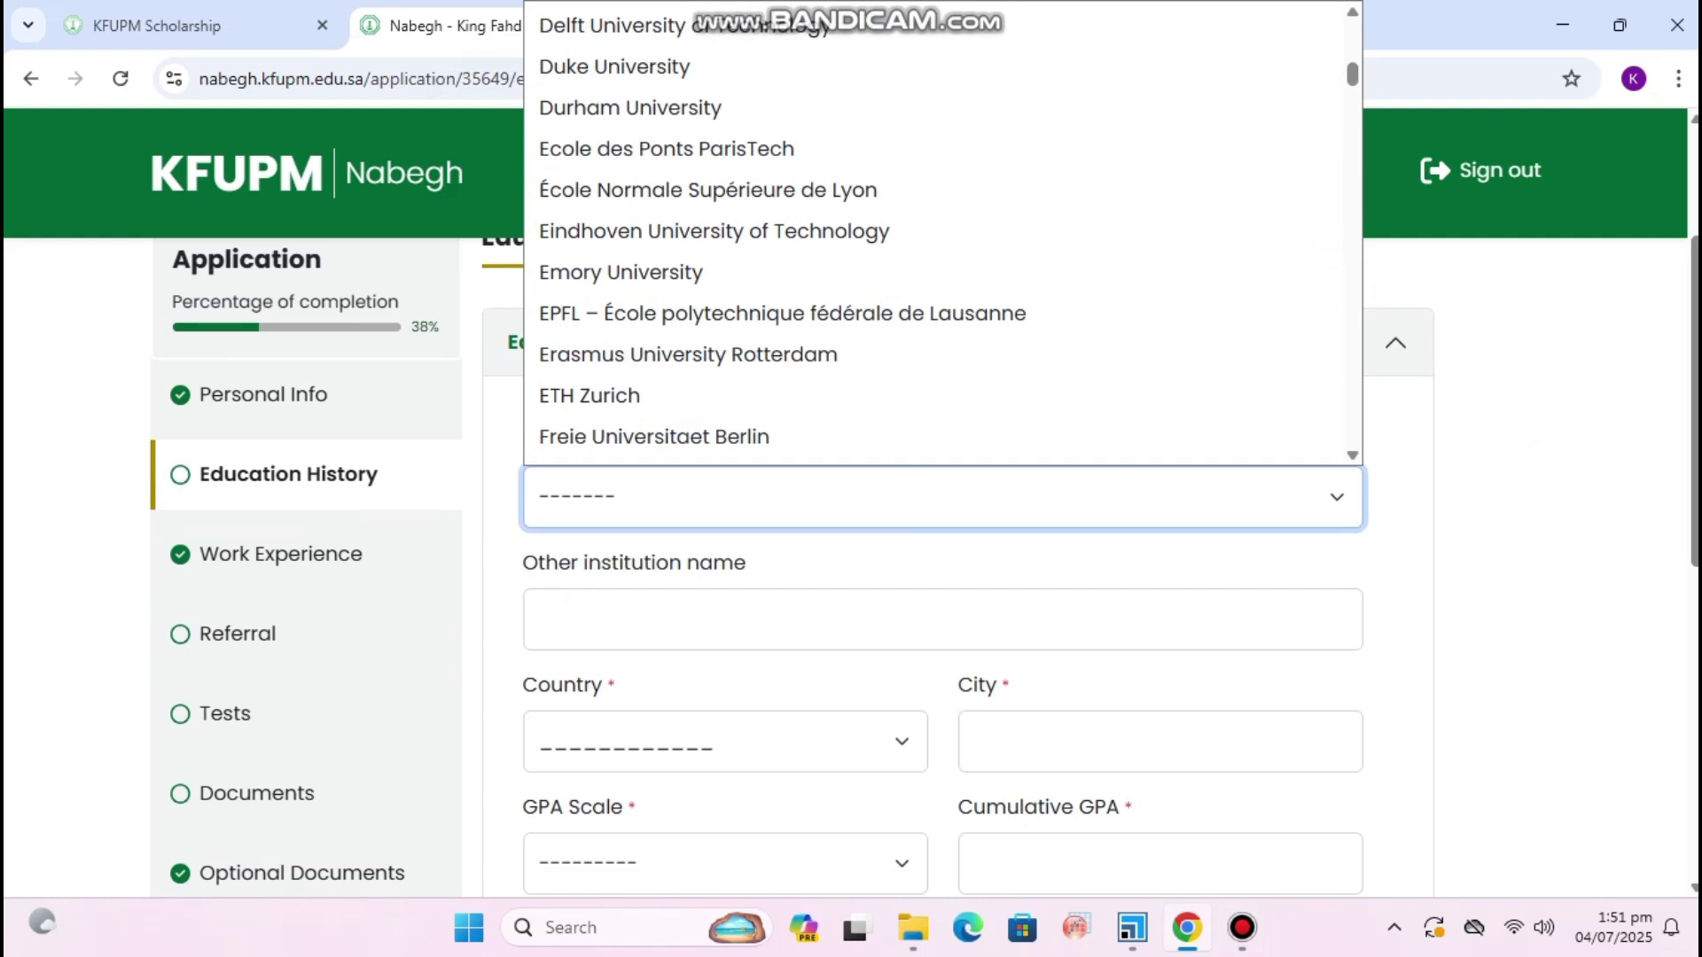
{"action": "left_click", "coordinate": [943, 620]}
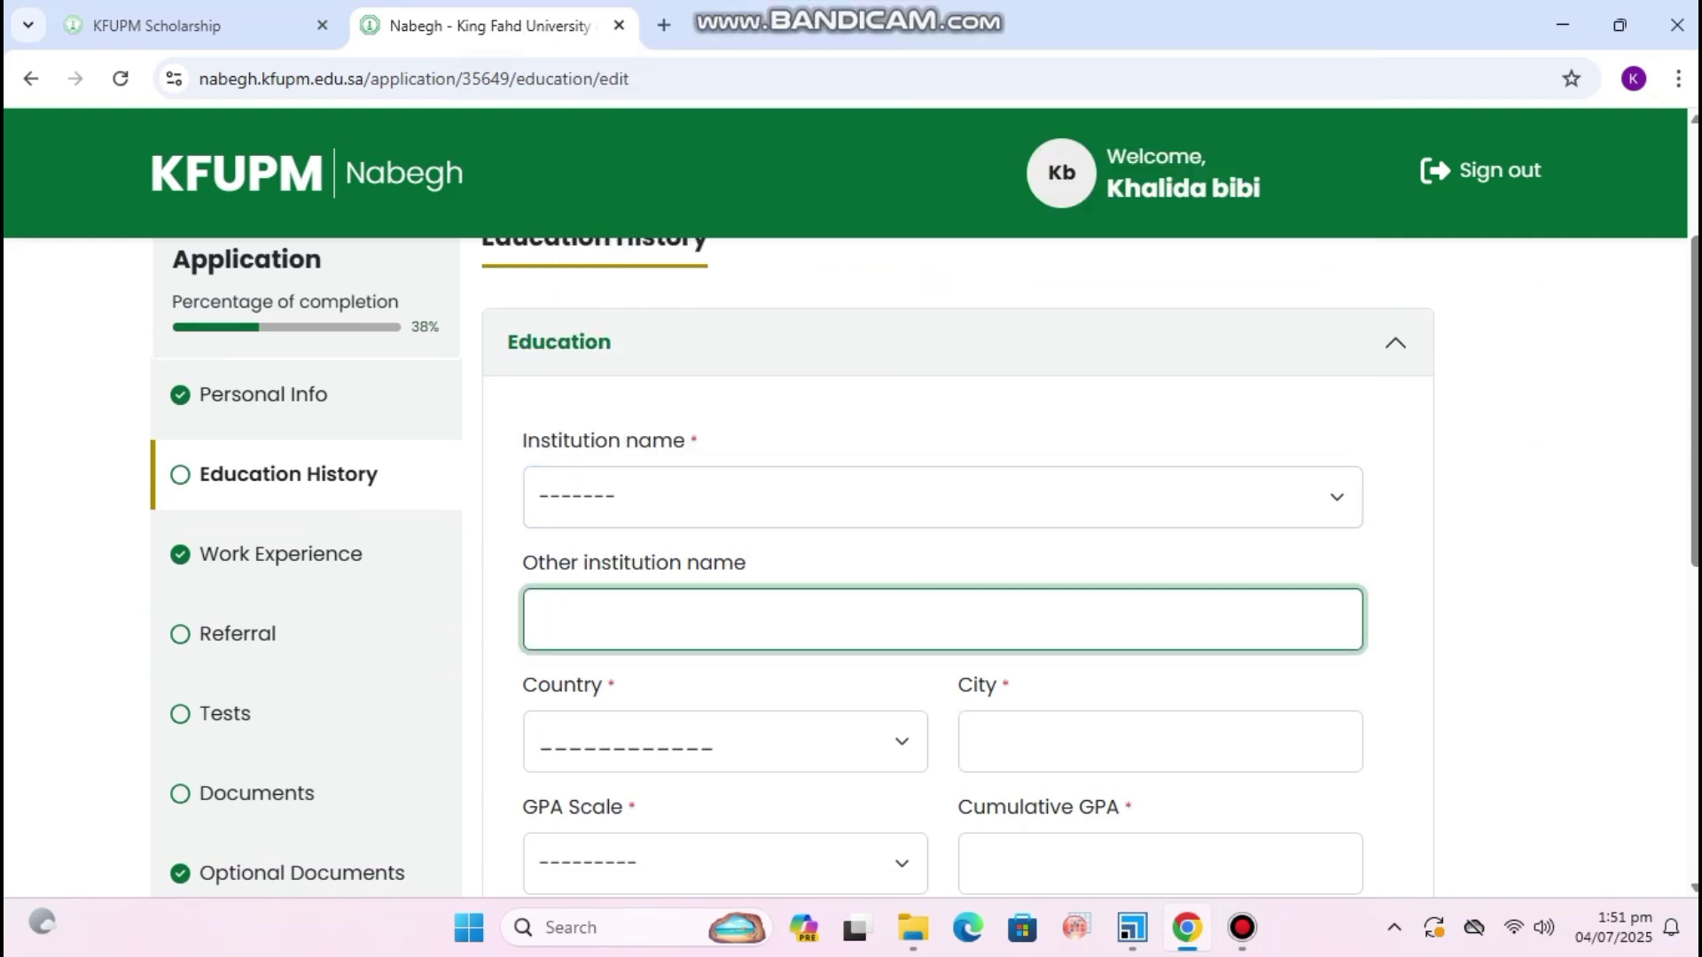
Review the remaining education fields and browse the Degree type options, including the bachelor's and master's programs, without choosing one.
{"action": "scroll", "coordinate": [942, 568], "scroll_direction": "down", "scroll_amount": 1}
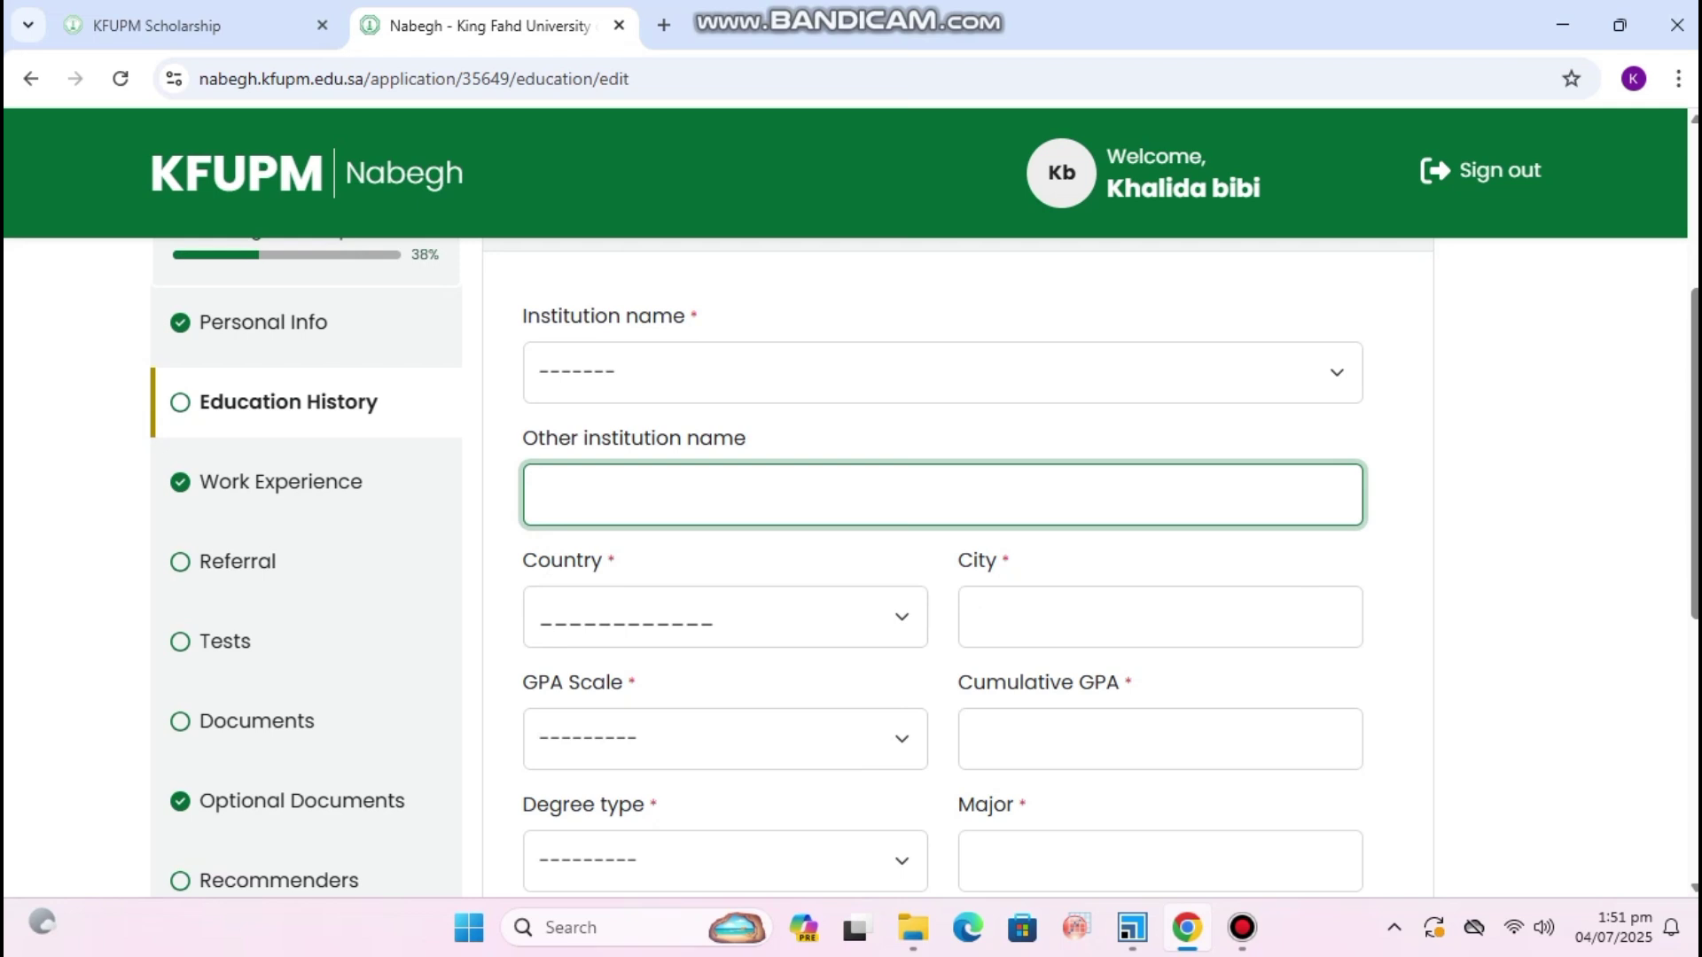
{"action": "scroll", "coordinate": [943, 567], "scroll_direction": "down", "scroll_amount": 1}
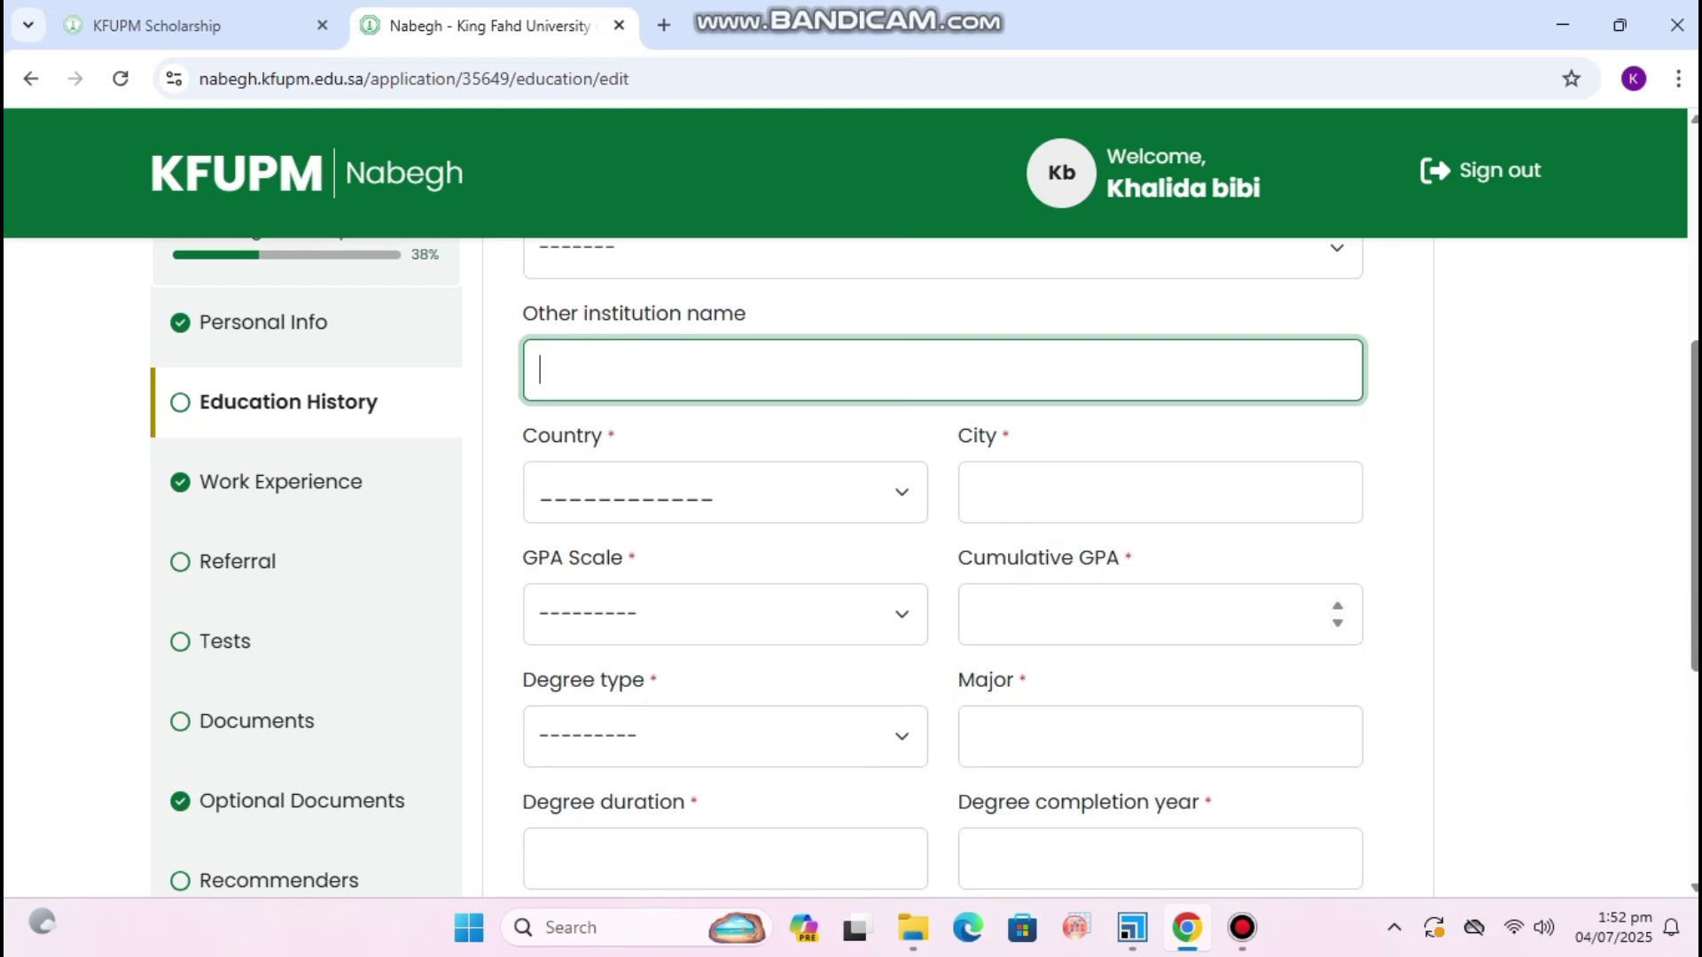
{"action": "scroll", "coordinate": [943, 568], "scroll_direction": "down", "scroll_amount": 1}
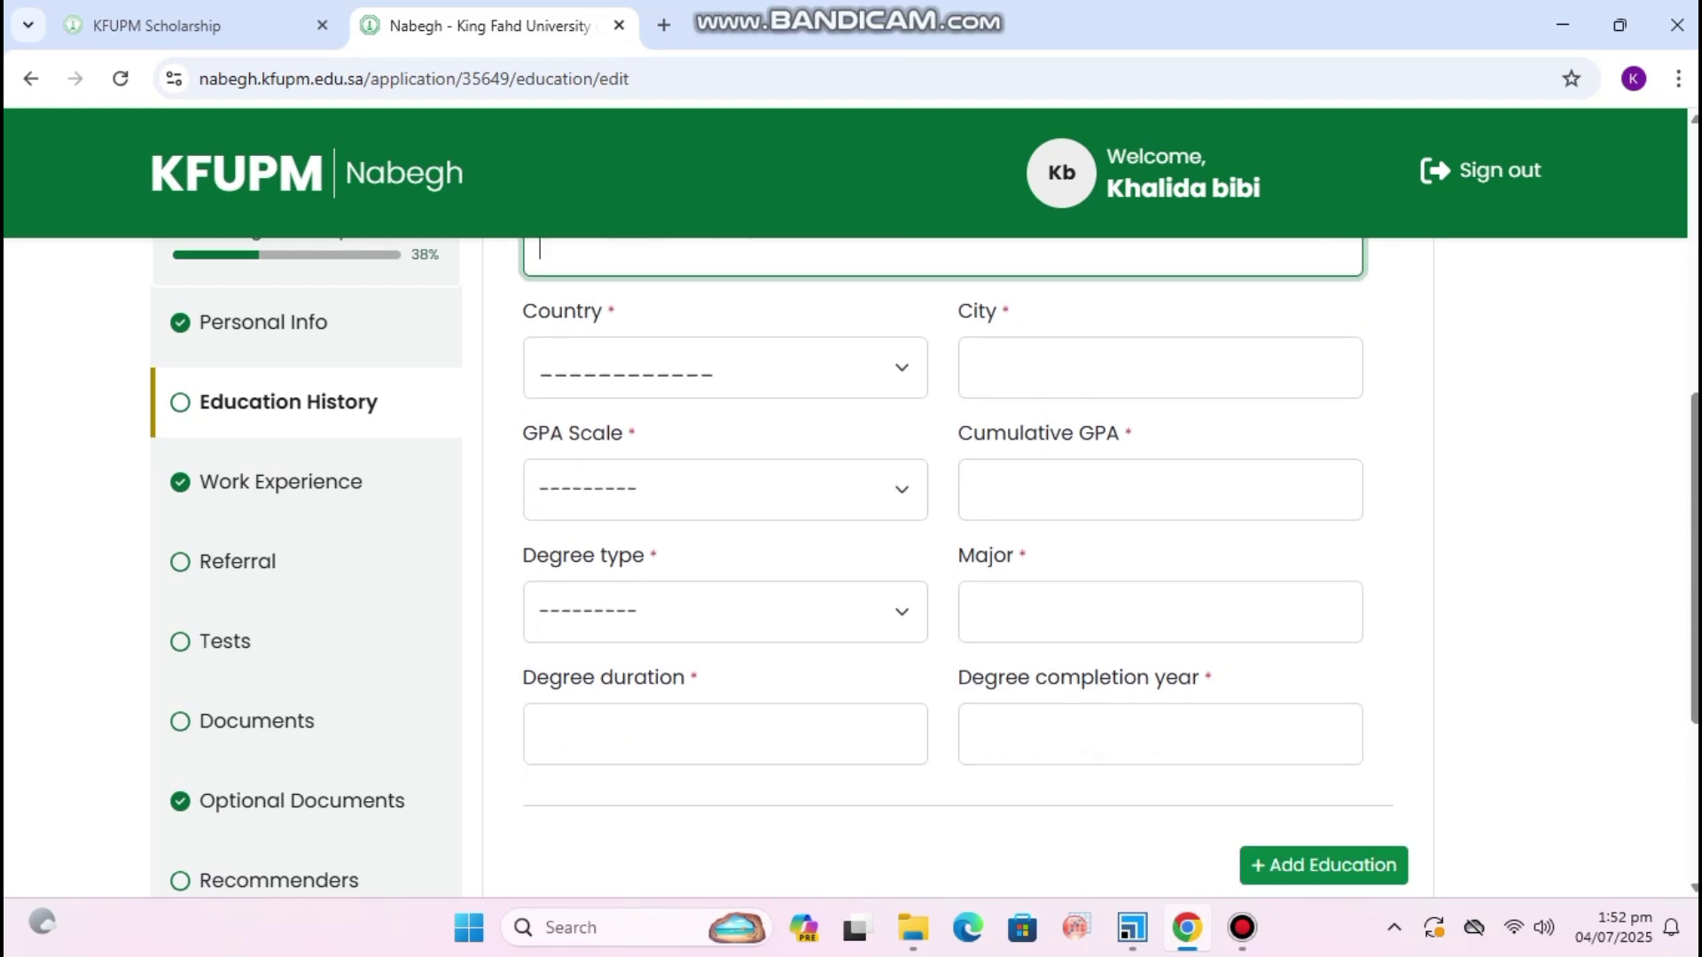
{"action": "left_click", "coordinate": [725, 612]}
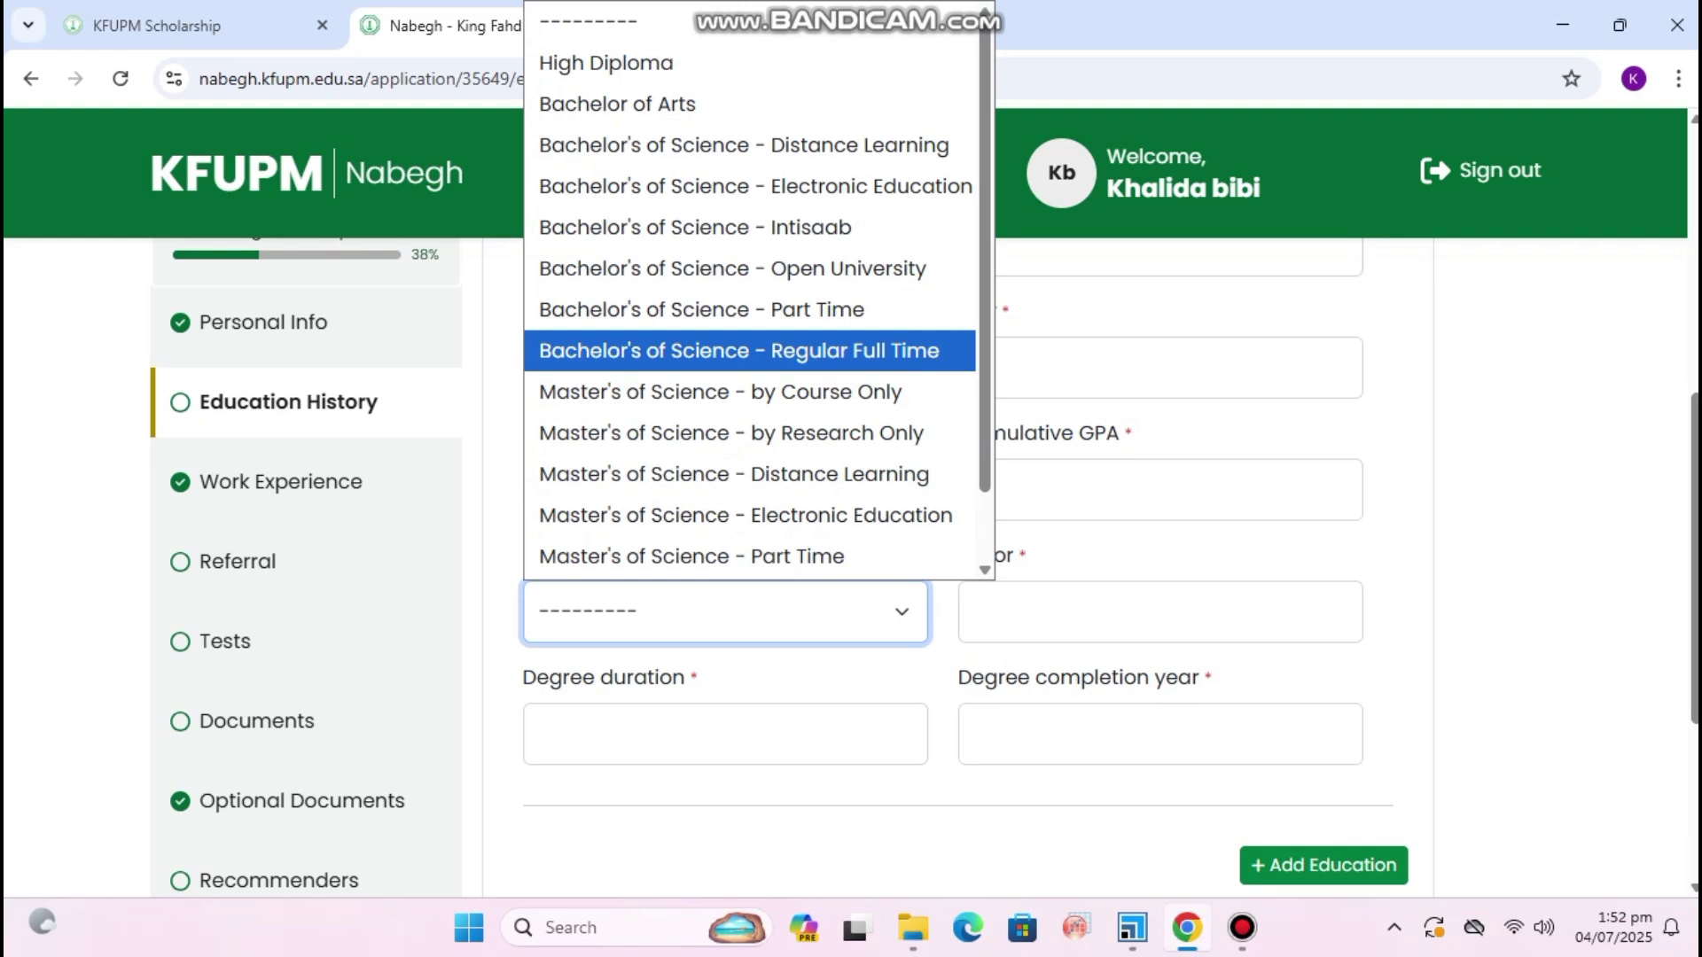
{"action": "scroll", "coordinate": [749, 351], "scroll_direction": "down", "scroll_amount": 2}
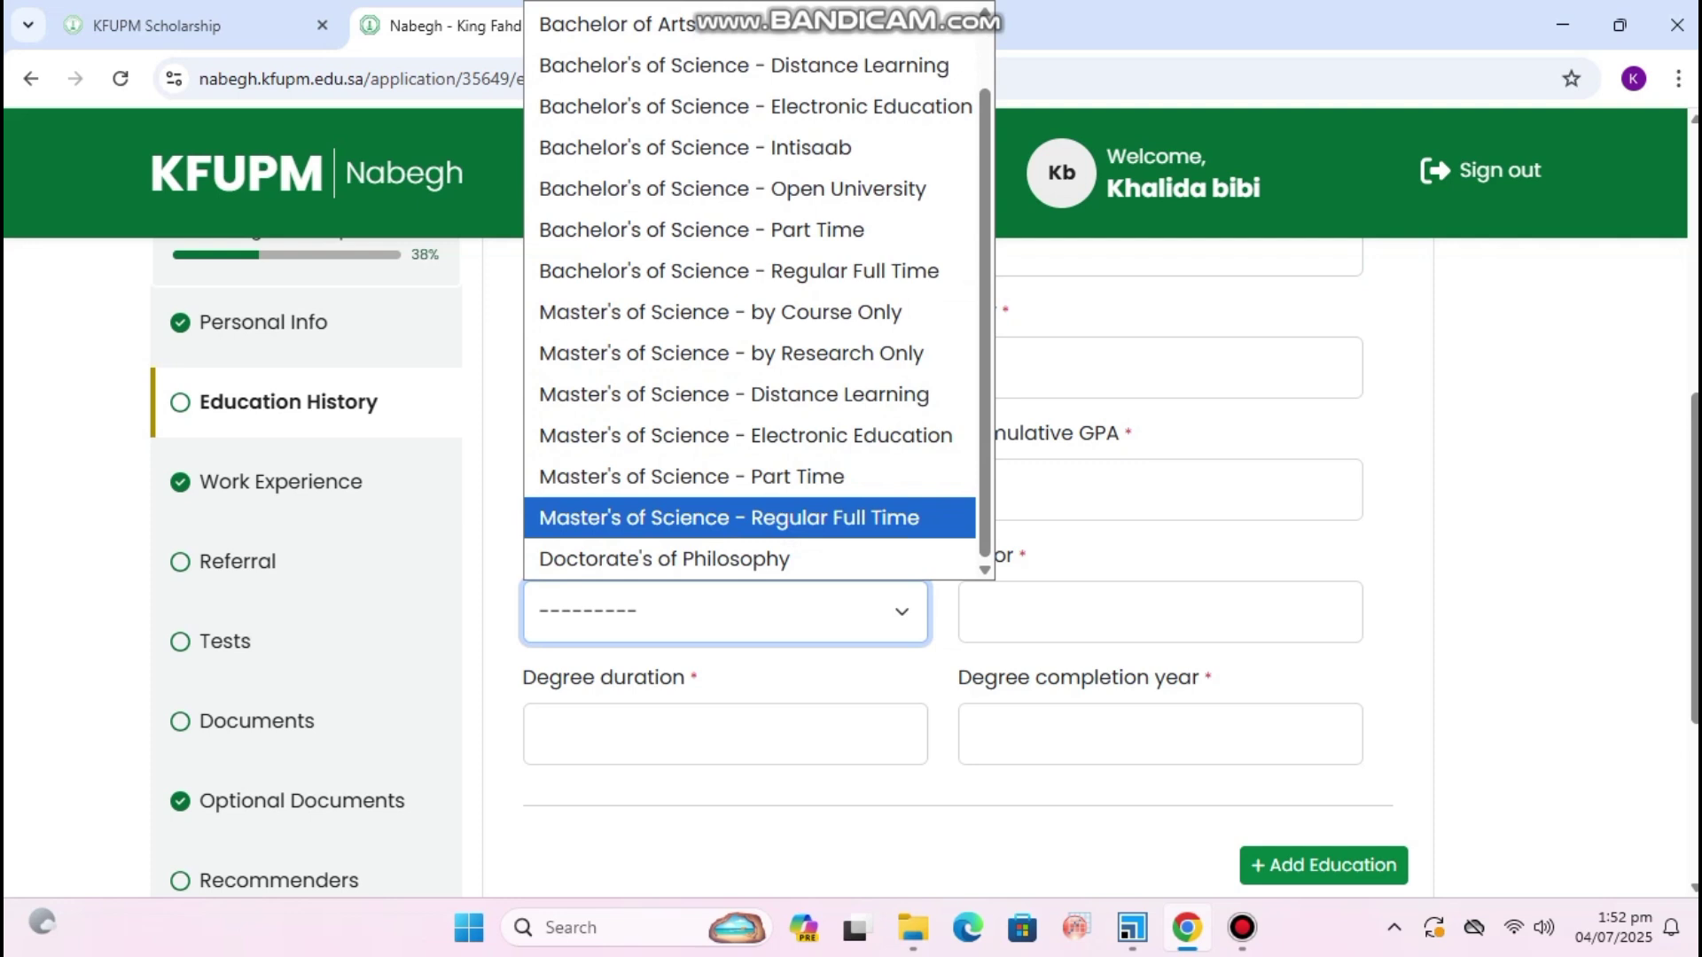
{"action": "left_click", "coordinate": [1153, 611]}
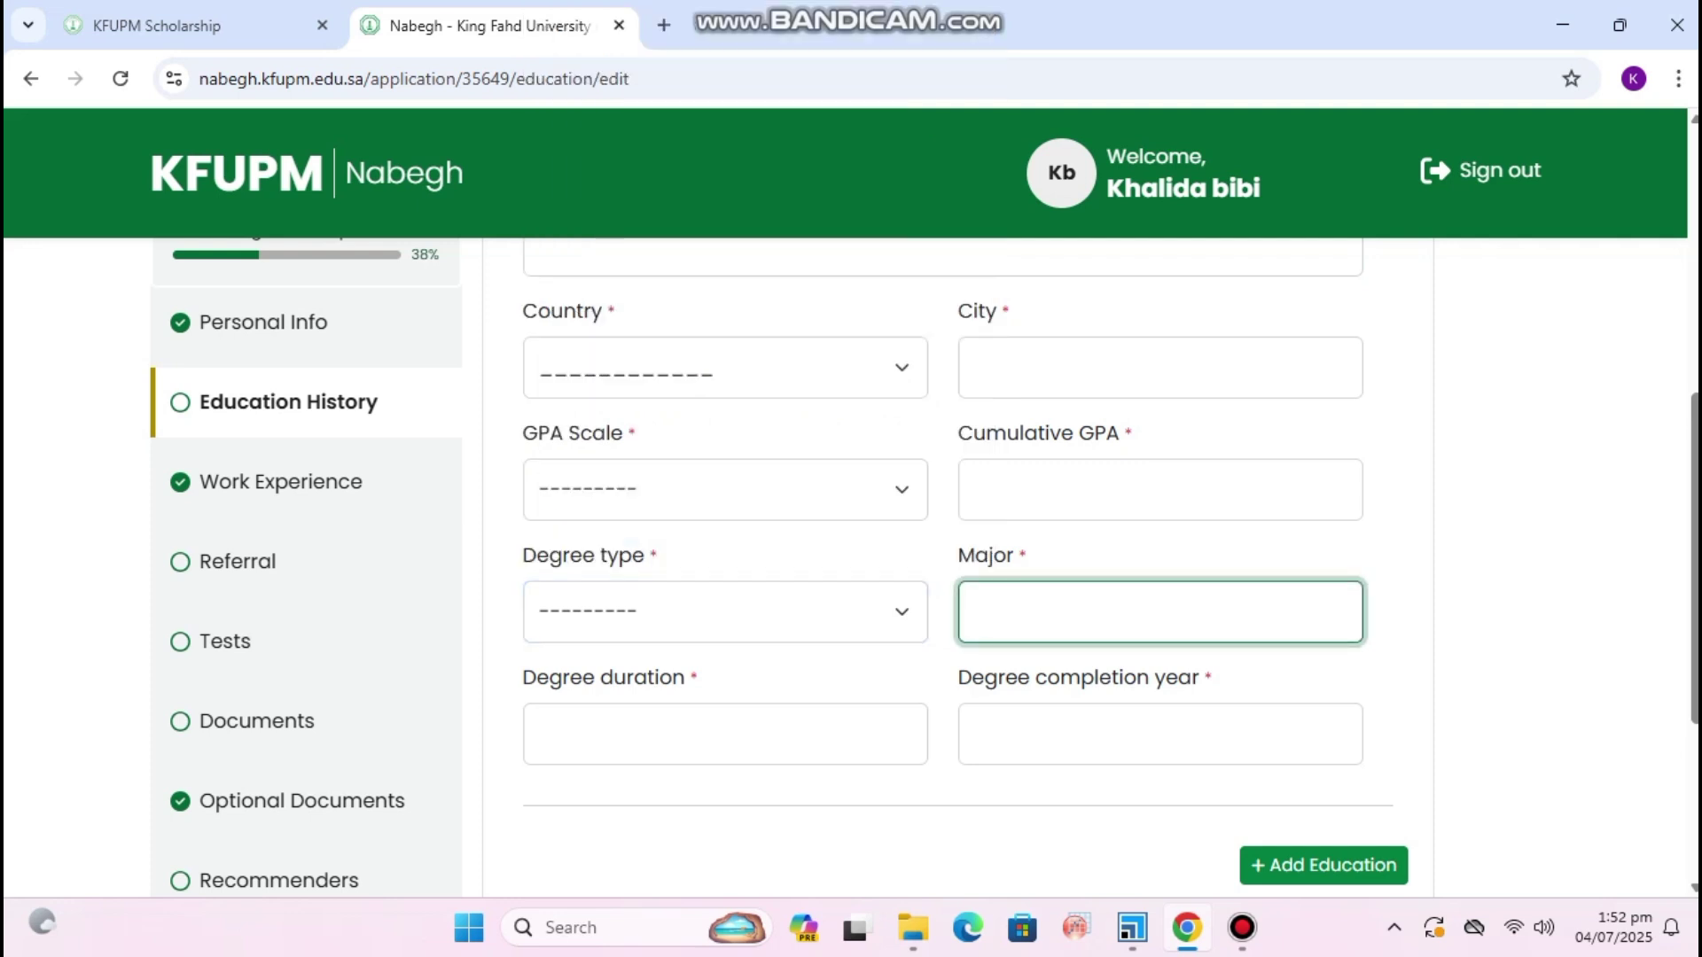
{"action": "scroll", "coordinate": [903, 611], "scroll_direction": "down", "scroll_amount": 1}
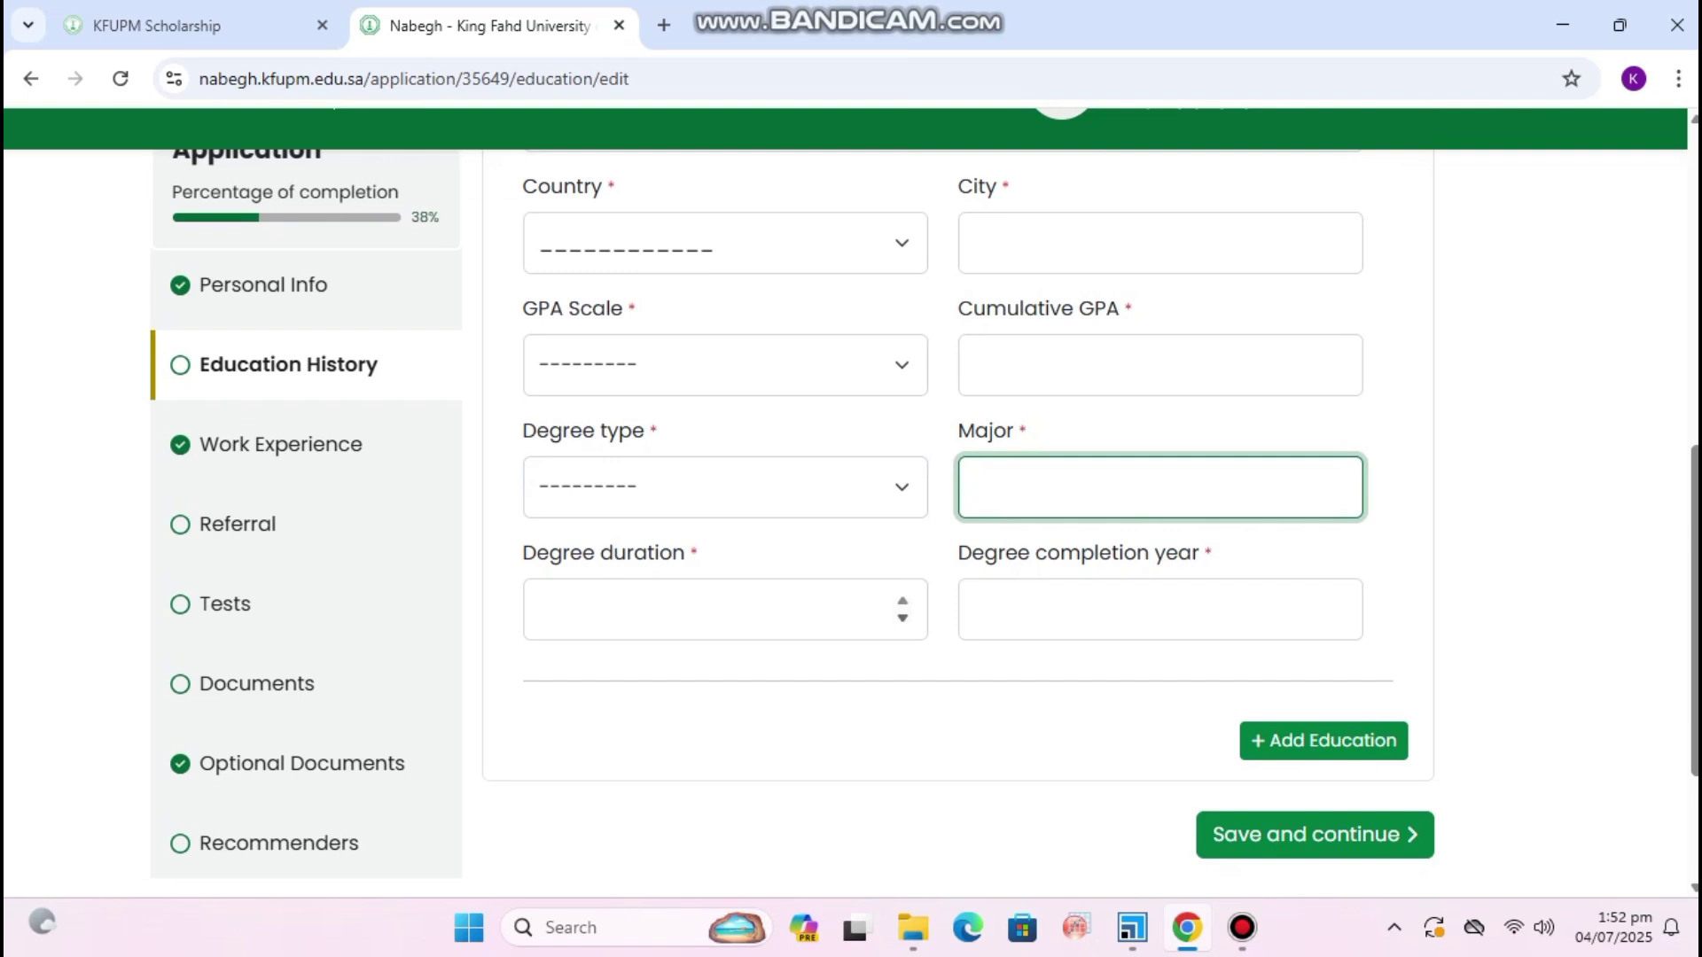
Set the degree duration to -2, leave the completion year blank, and try to save the Education History section.
{"action": "left_click", "coordinate": [903, 617]}
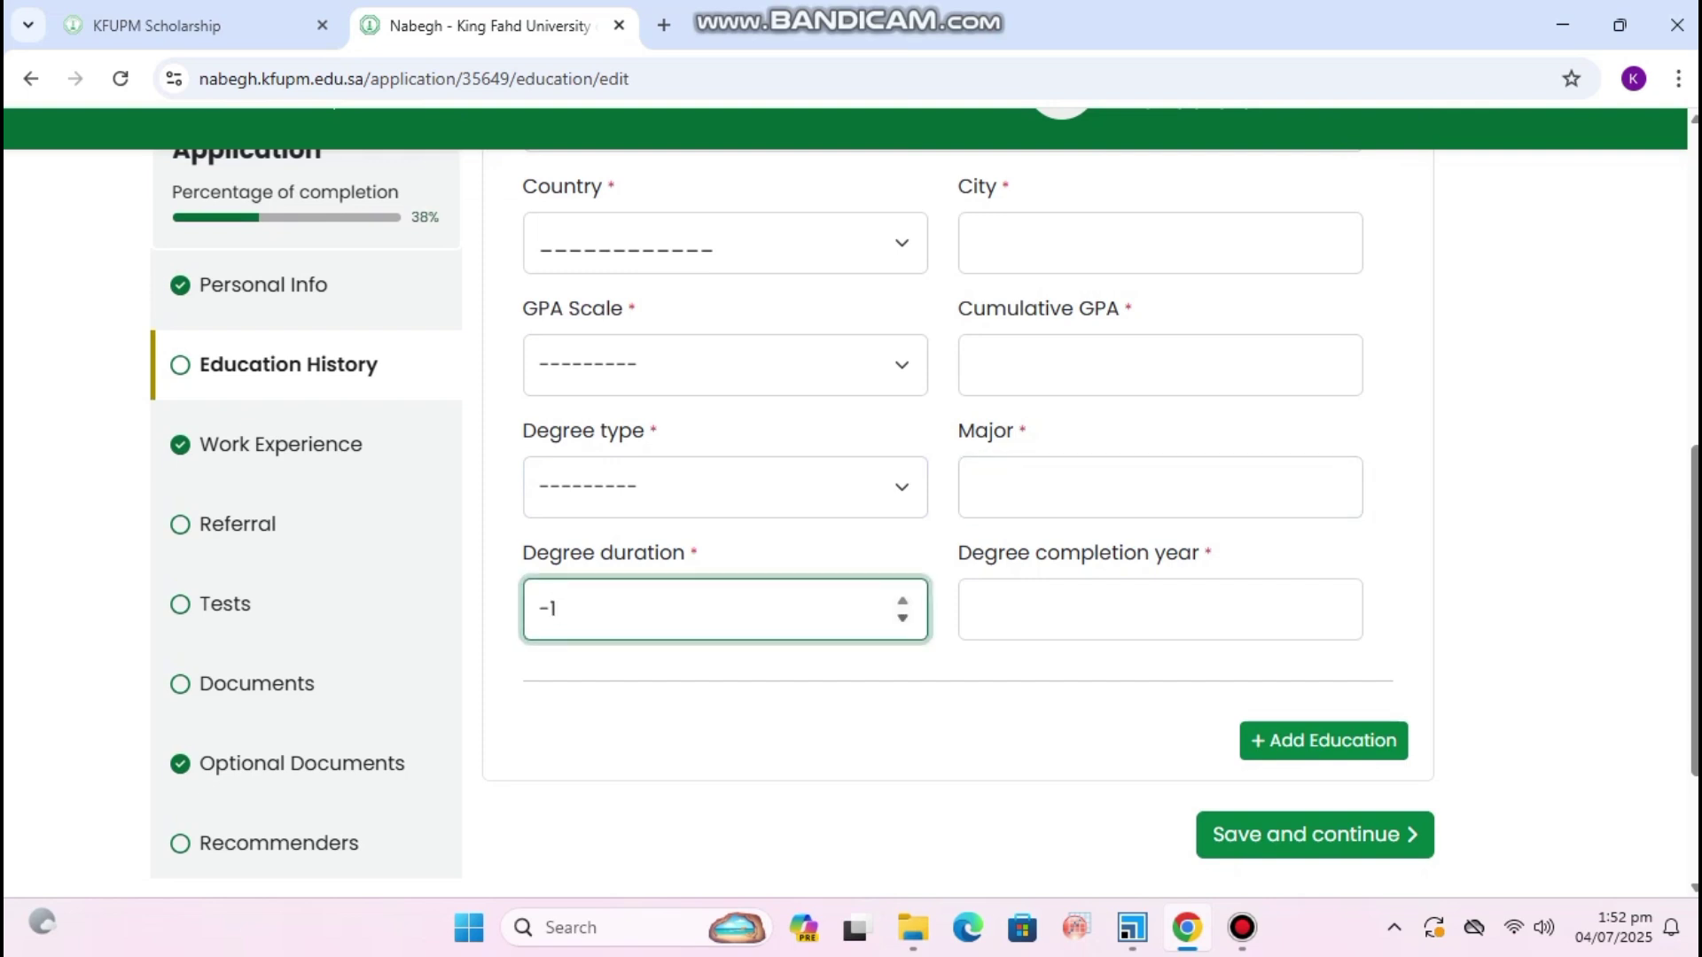
{"action": "key", "text": "Up"}
{"action": "key", "text": "Down"}
{"action": "key", "text": "Down"}
{"action": "left_click", "coordinate": [975, 609]}
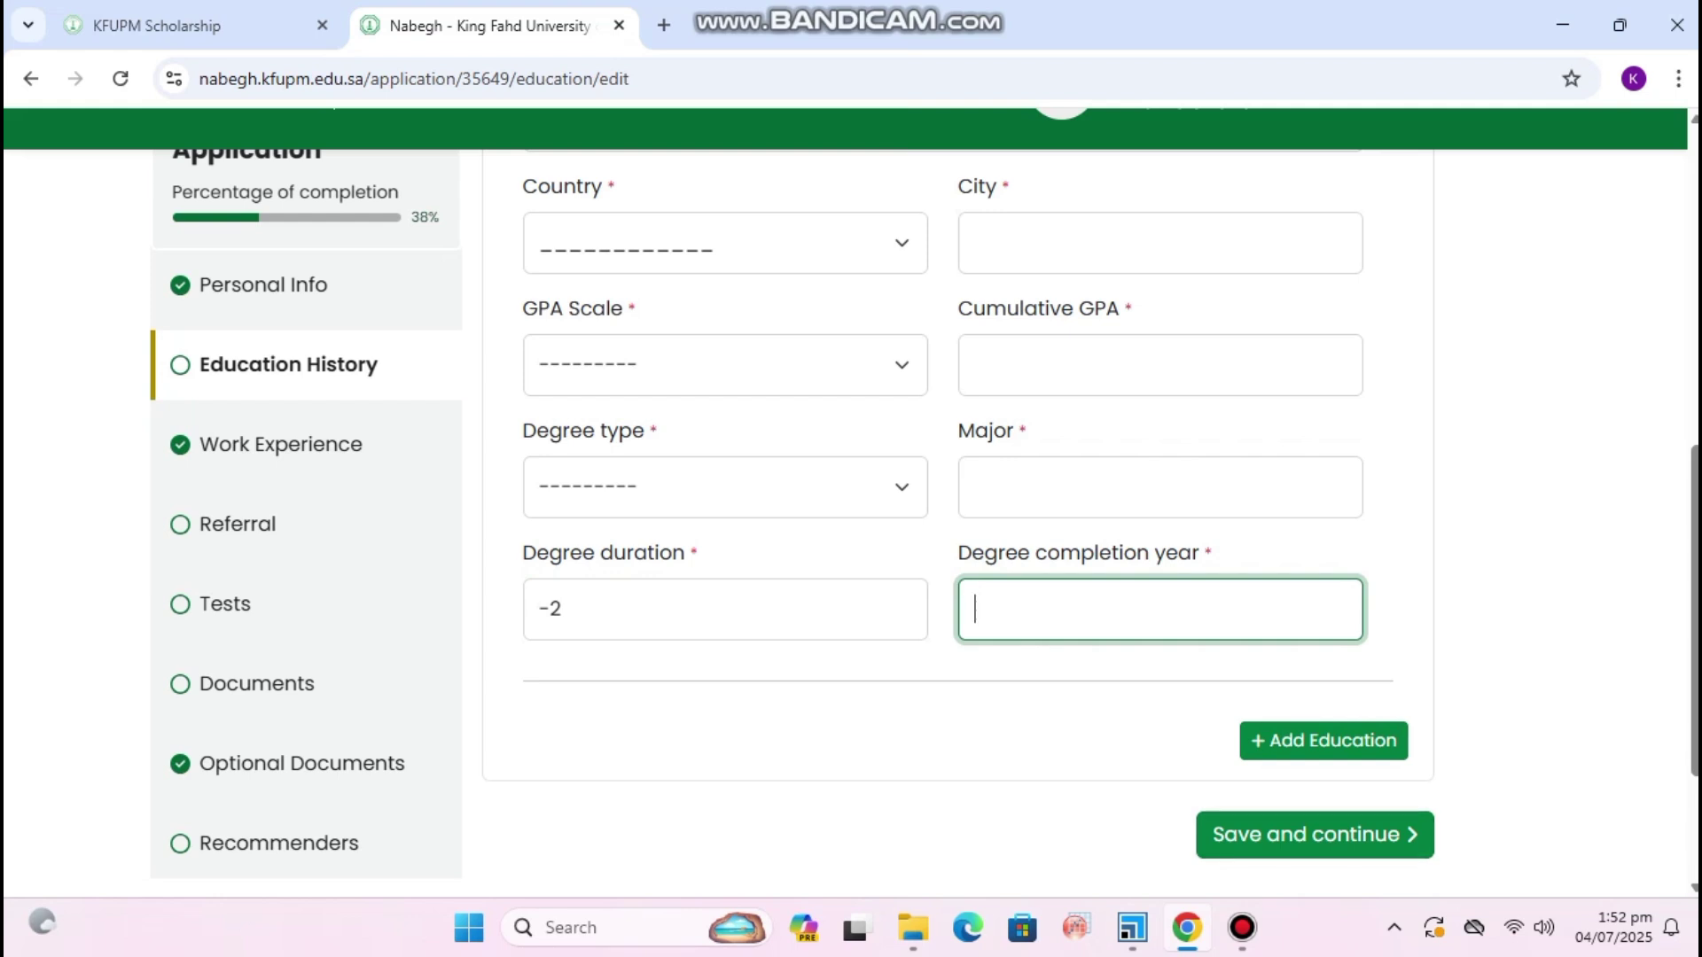
{"action": "scroll", "coordinate": [851, 496], "scroll_direction": "up", "scroll_amount": 4}
{"action": "scroll", "coordinate": [851, 497], "scroll_direction": "down", "scroll_amount": 6}
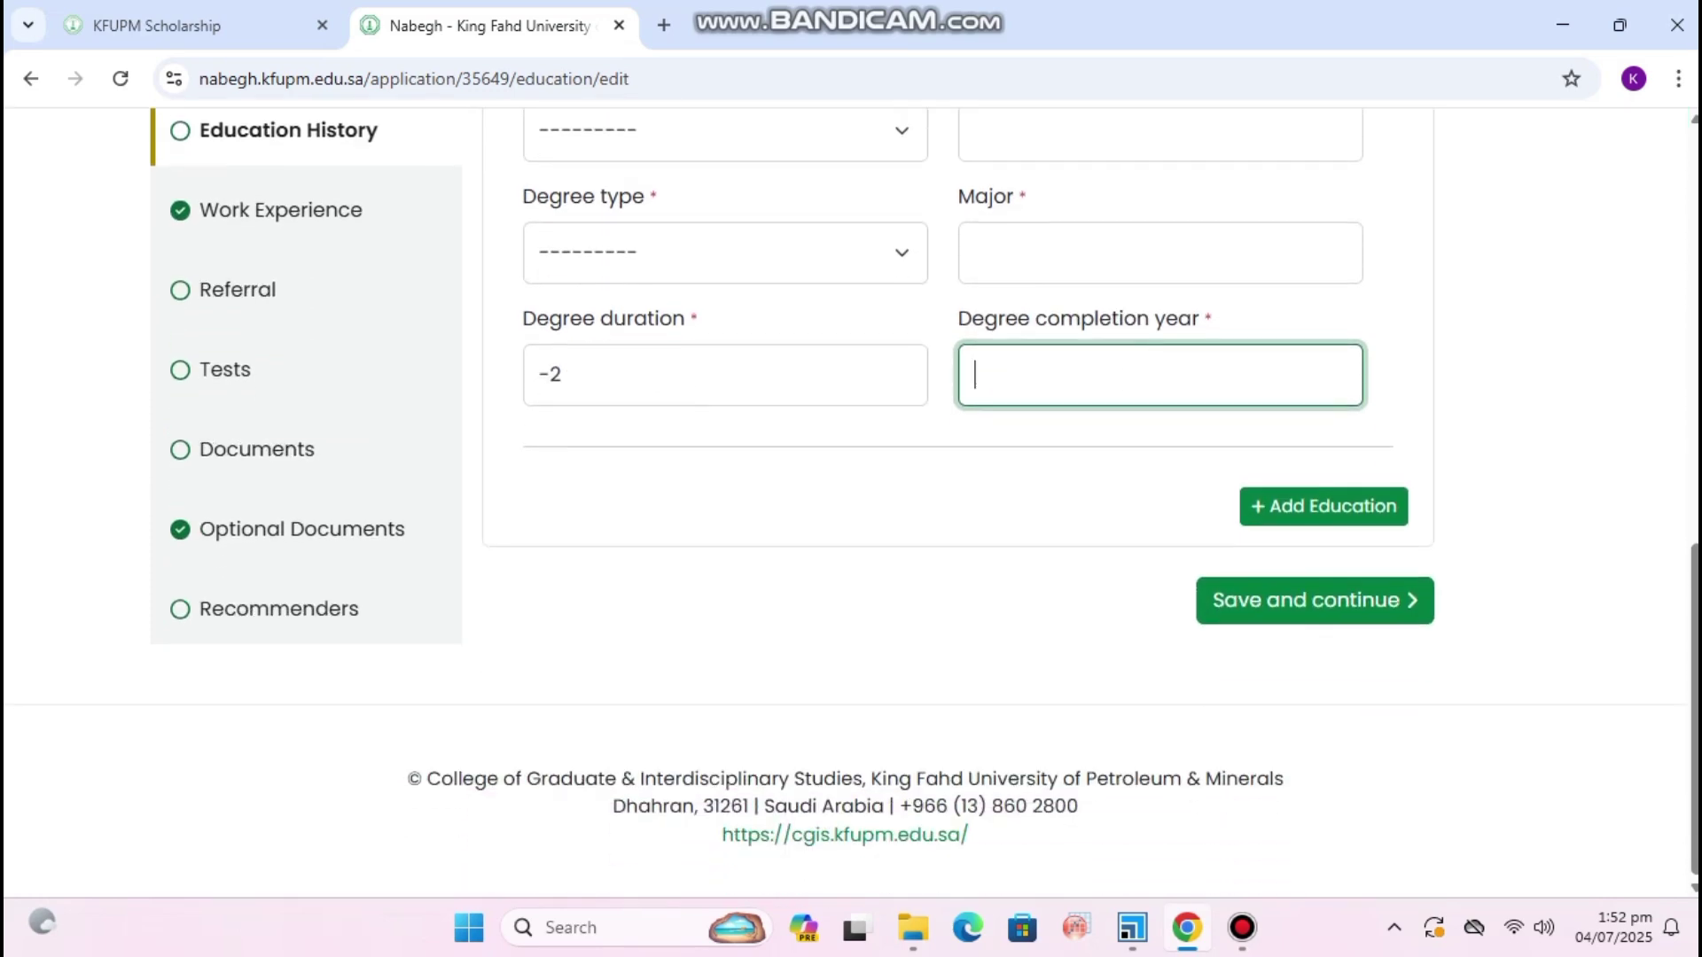
{"action": "left_click", "coordinate": [1315, 600]}
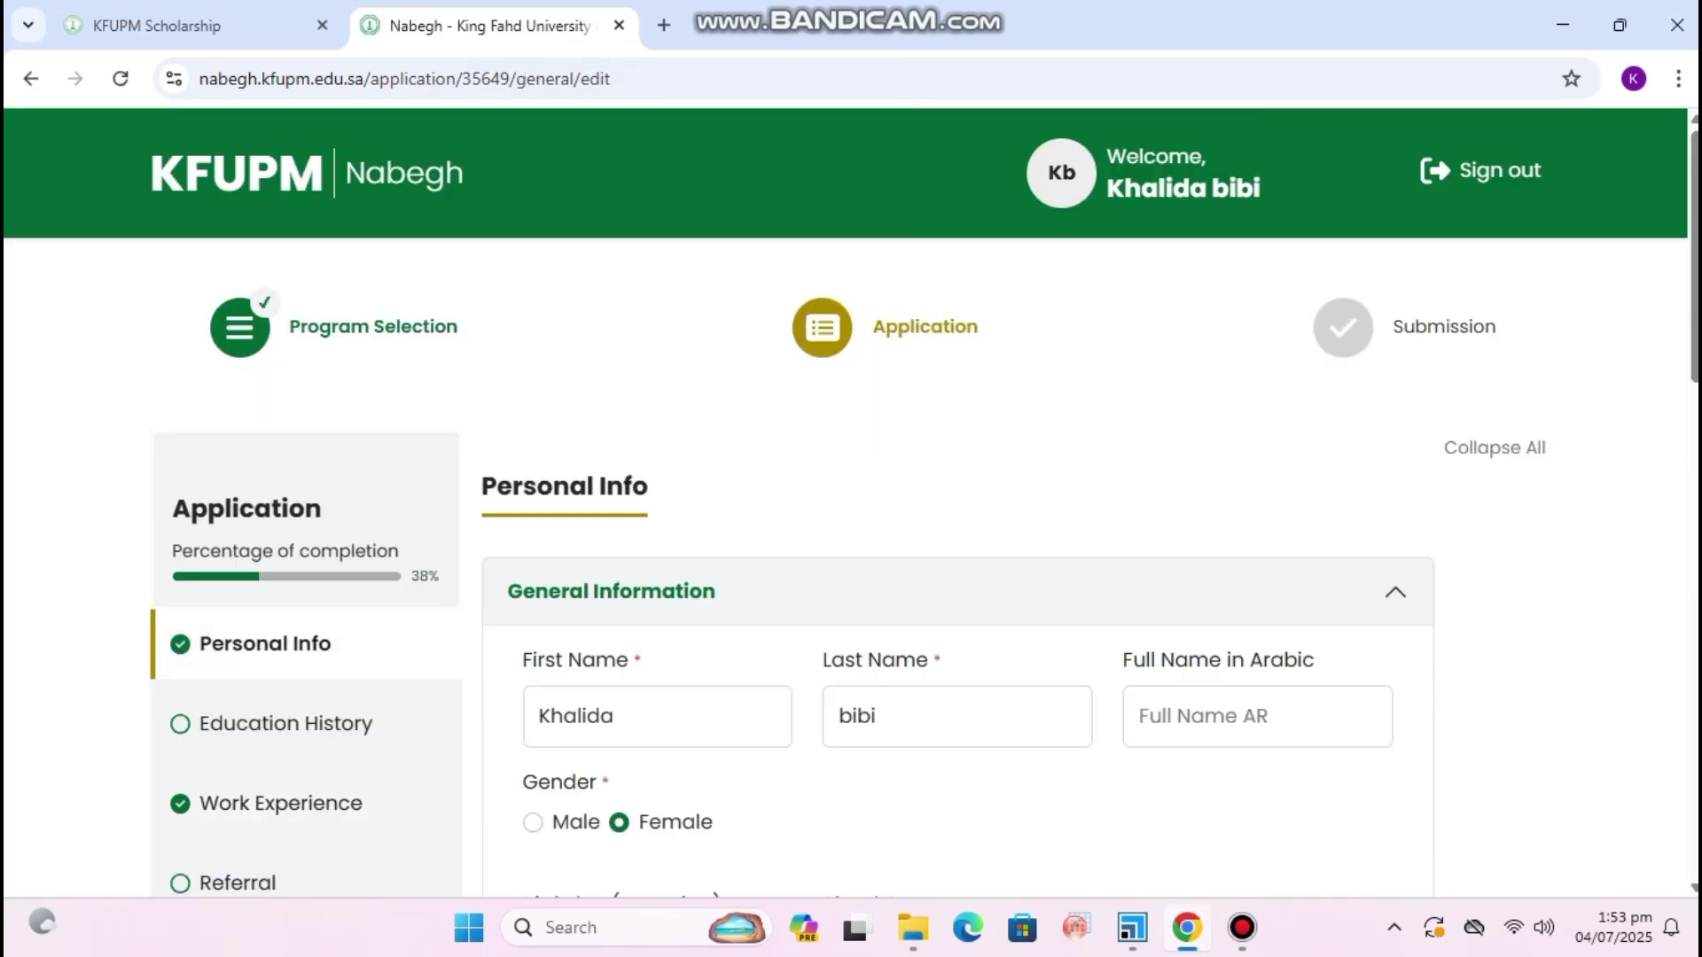
Open the Work Experience section, then collapse and re-expand its Employment block to view its contents.
{"action": "left_click", "coordinate": [280, 803]}
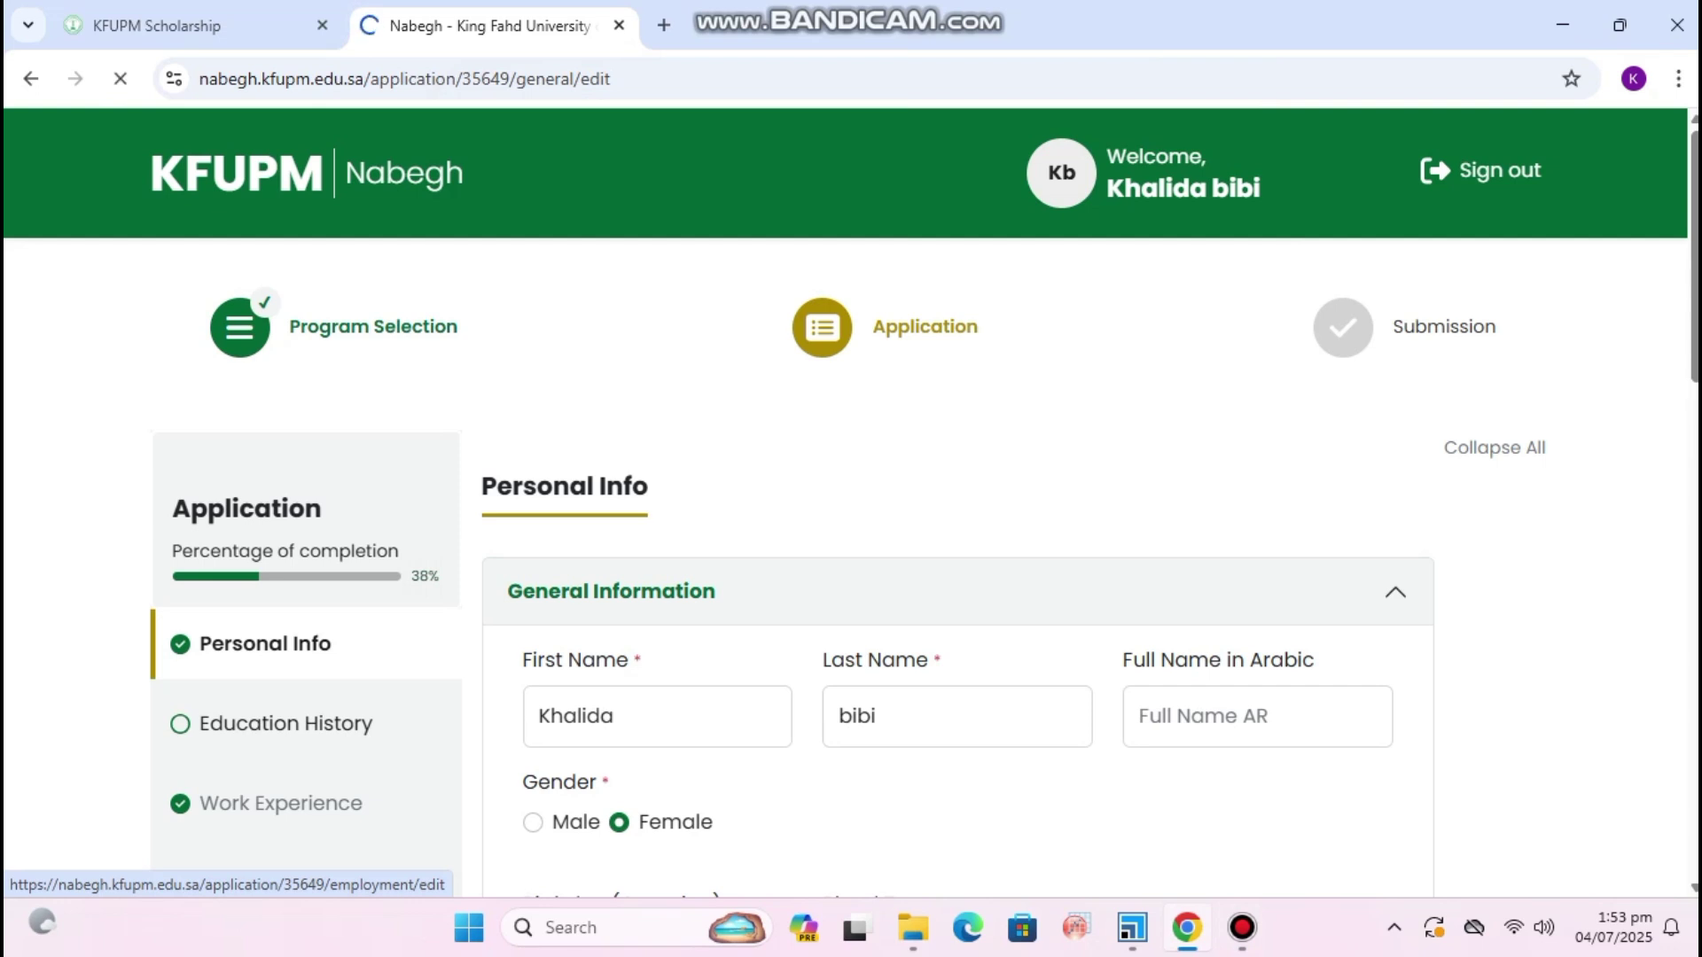
{"action": "scroll", "coordinate": [922, 514], "scroll_direction": "down", "scroll_amount": 1}
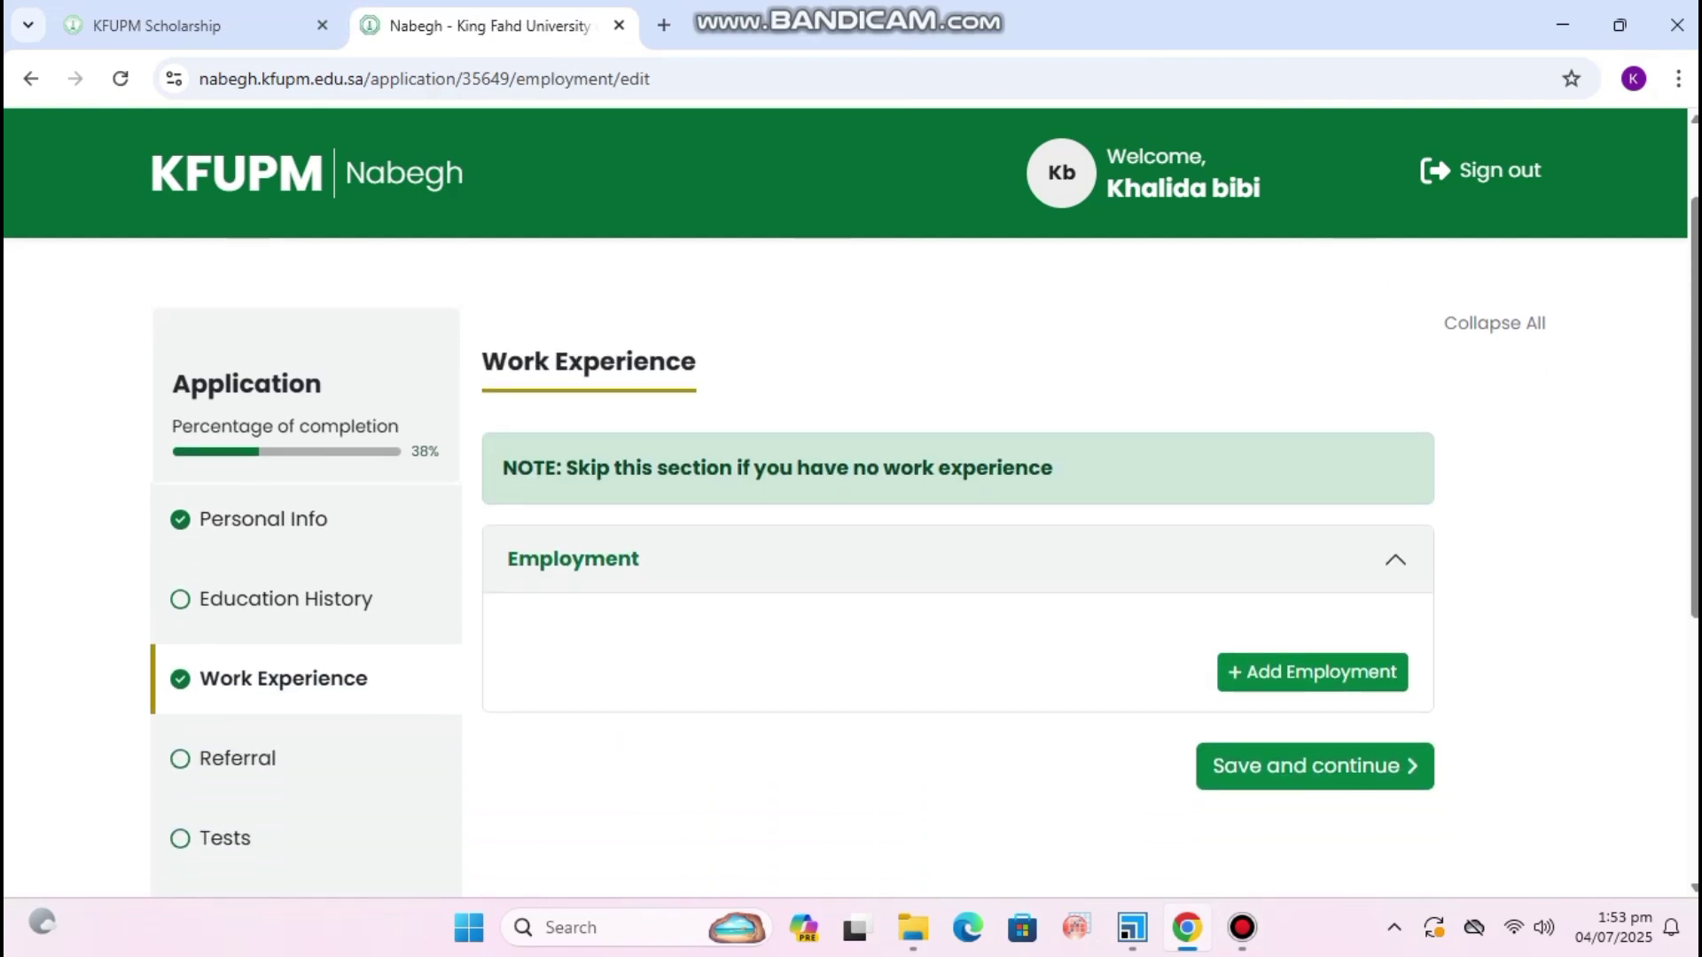
{"action": "left_click", "coordinate": [1395, 559]}
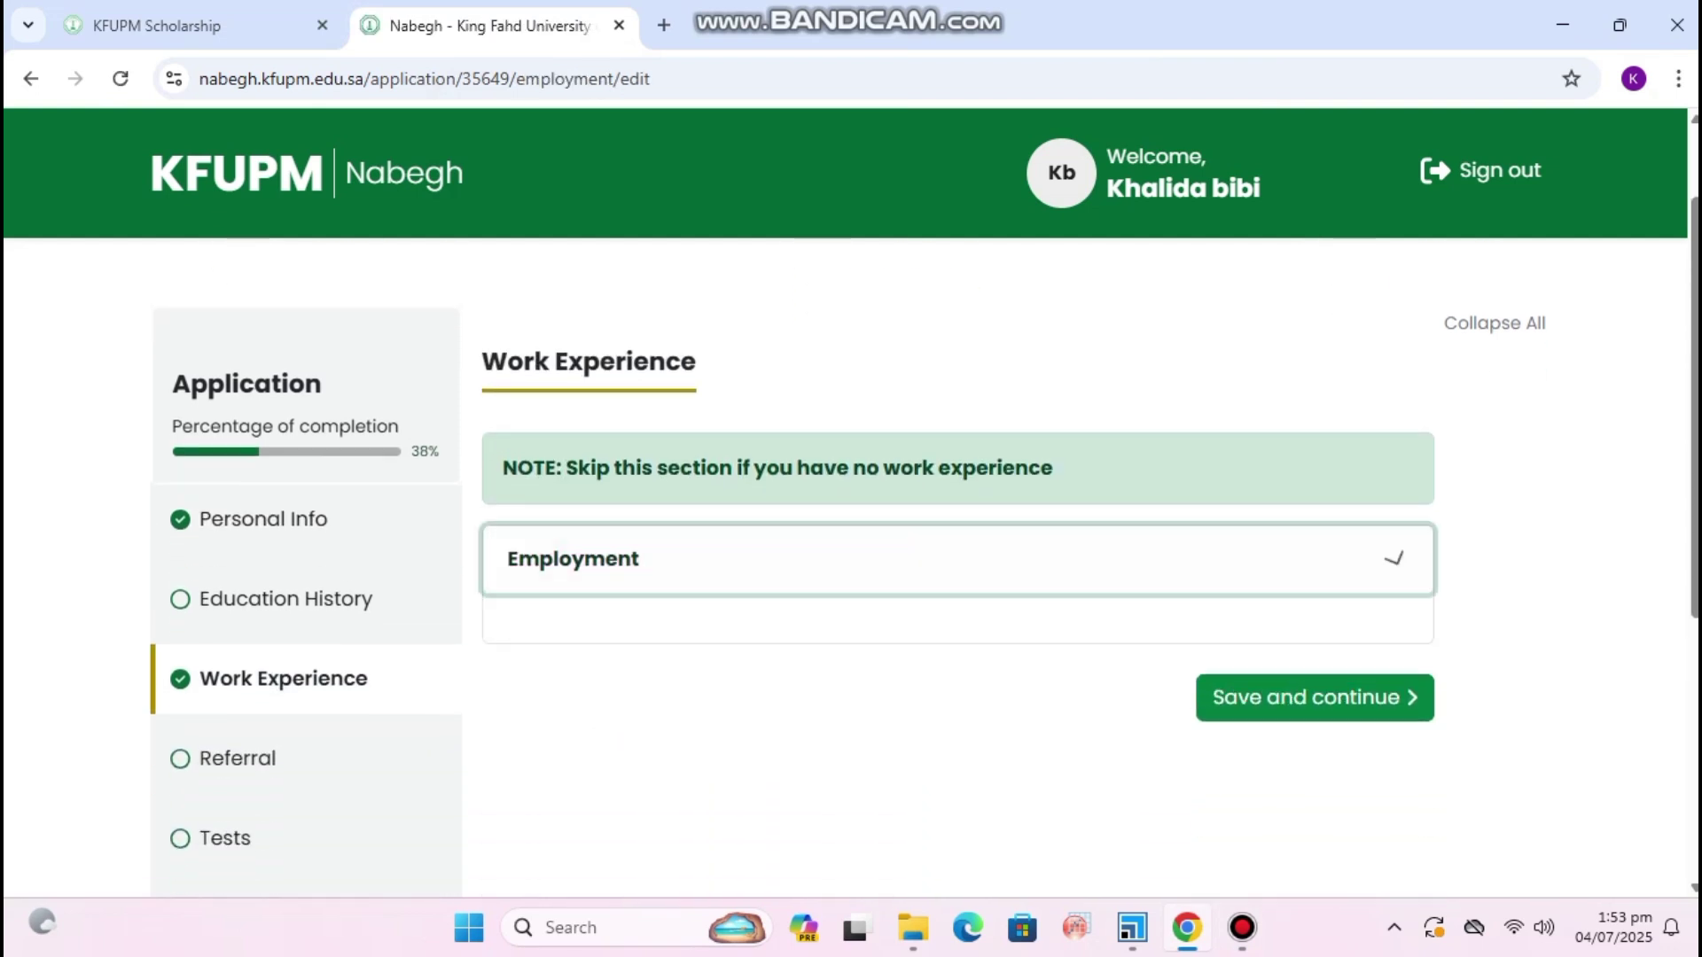
{"action": "left_click", "coordinate": [1394, 559]}
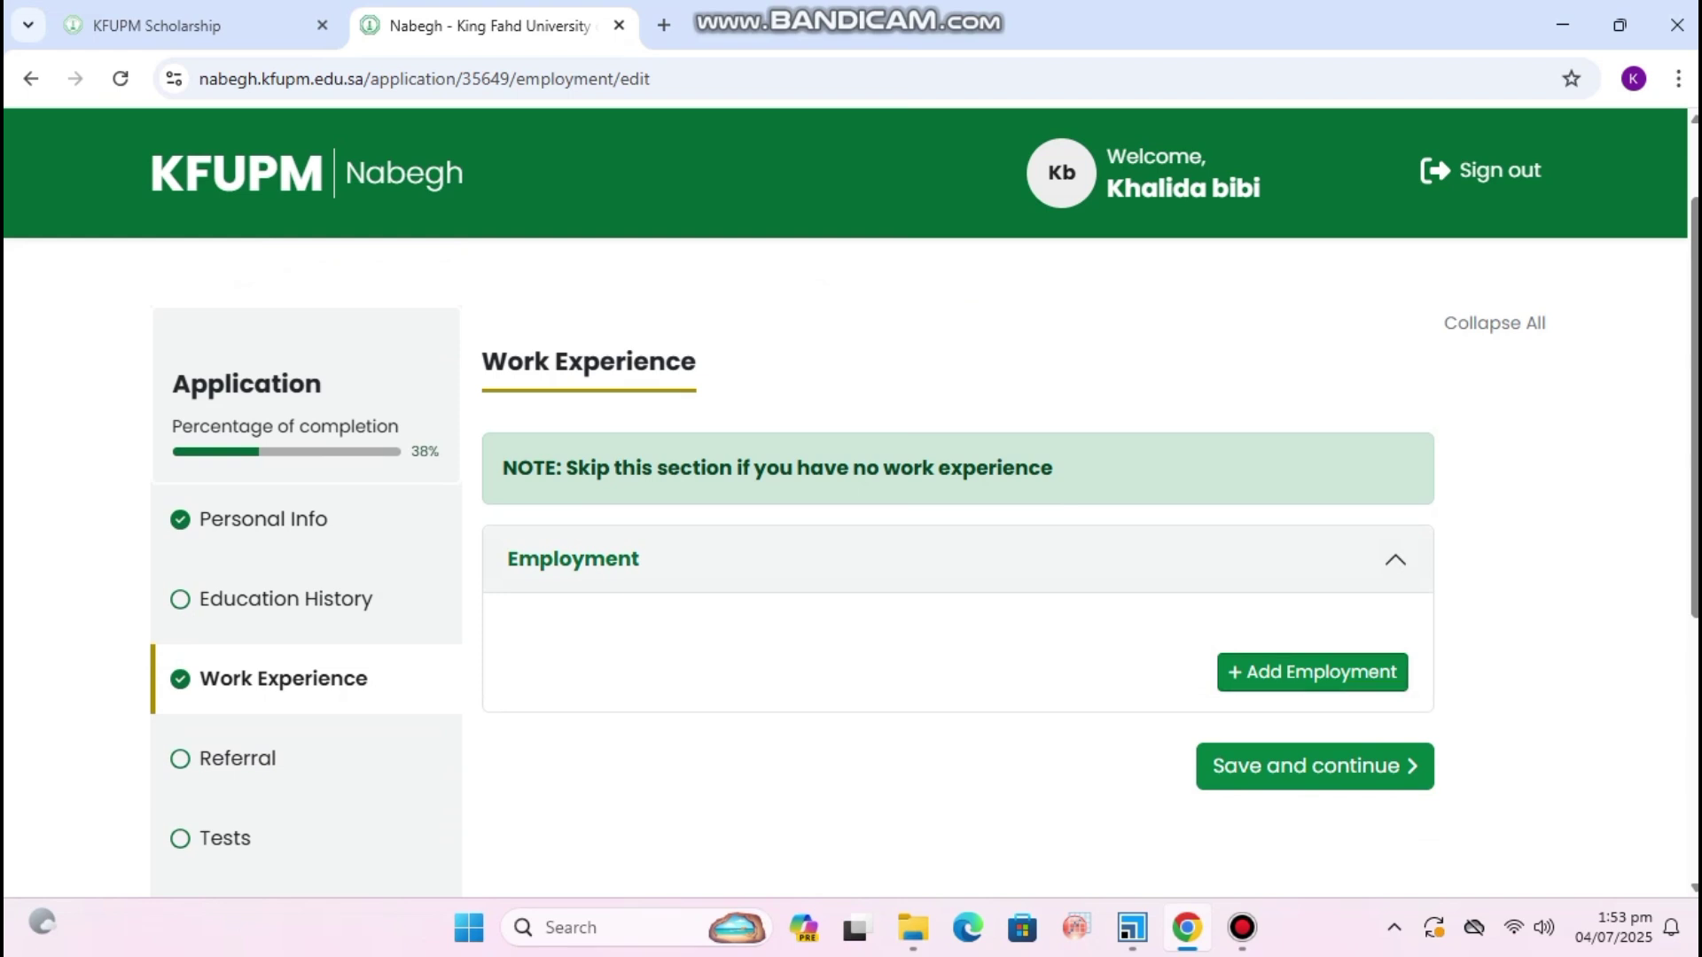
Add a blank employment record and review its employer, location, experience type, job title, date and sponsorship fields.
{"action": "left_click", "coordinate": [1312, 671]}
{"action": "scroll", "coordinate": [923, 541], "scroll_direction": "down", "scroll_amount": 1}
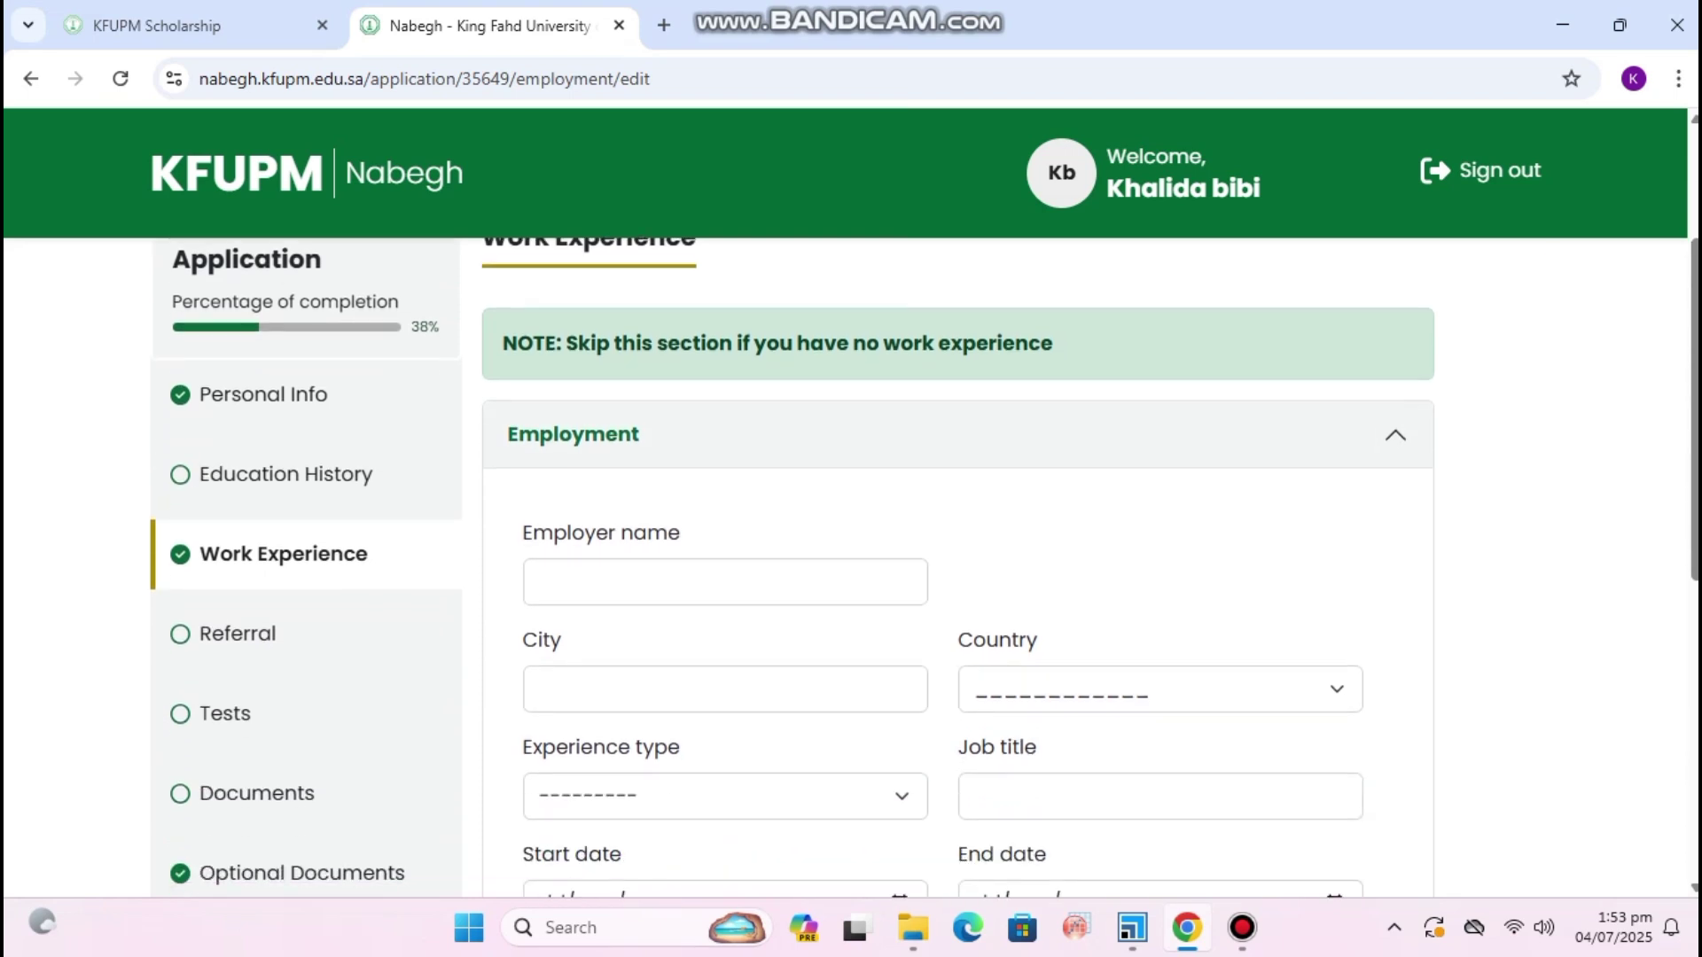
{"action": "scroll", "coordinate": [957, 567], "scroll_direction": "down", "scroll_amount": 1}
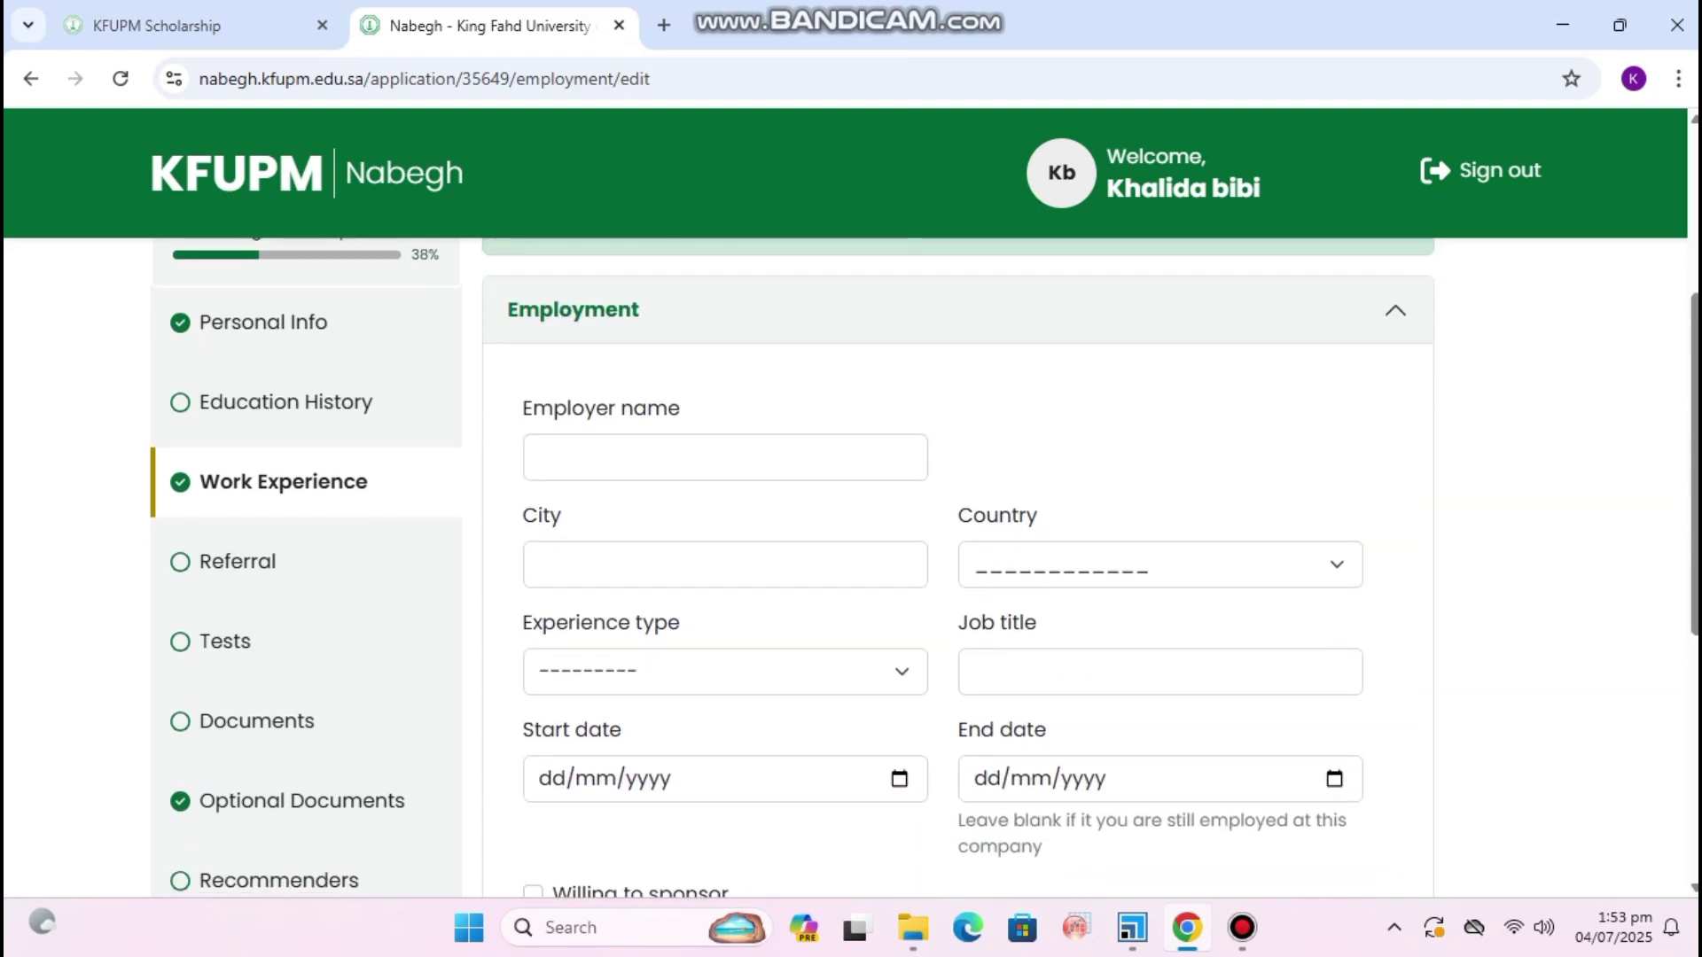
{"action": "scroll", "coordinate": [957, 567], "scroll_direction": "down", "scroll_amount": 1}
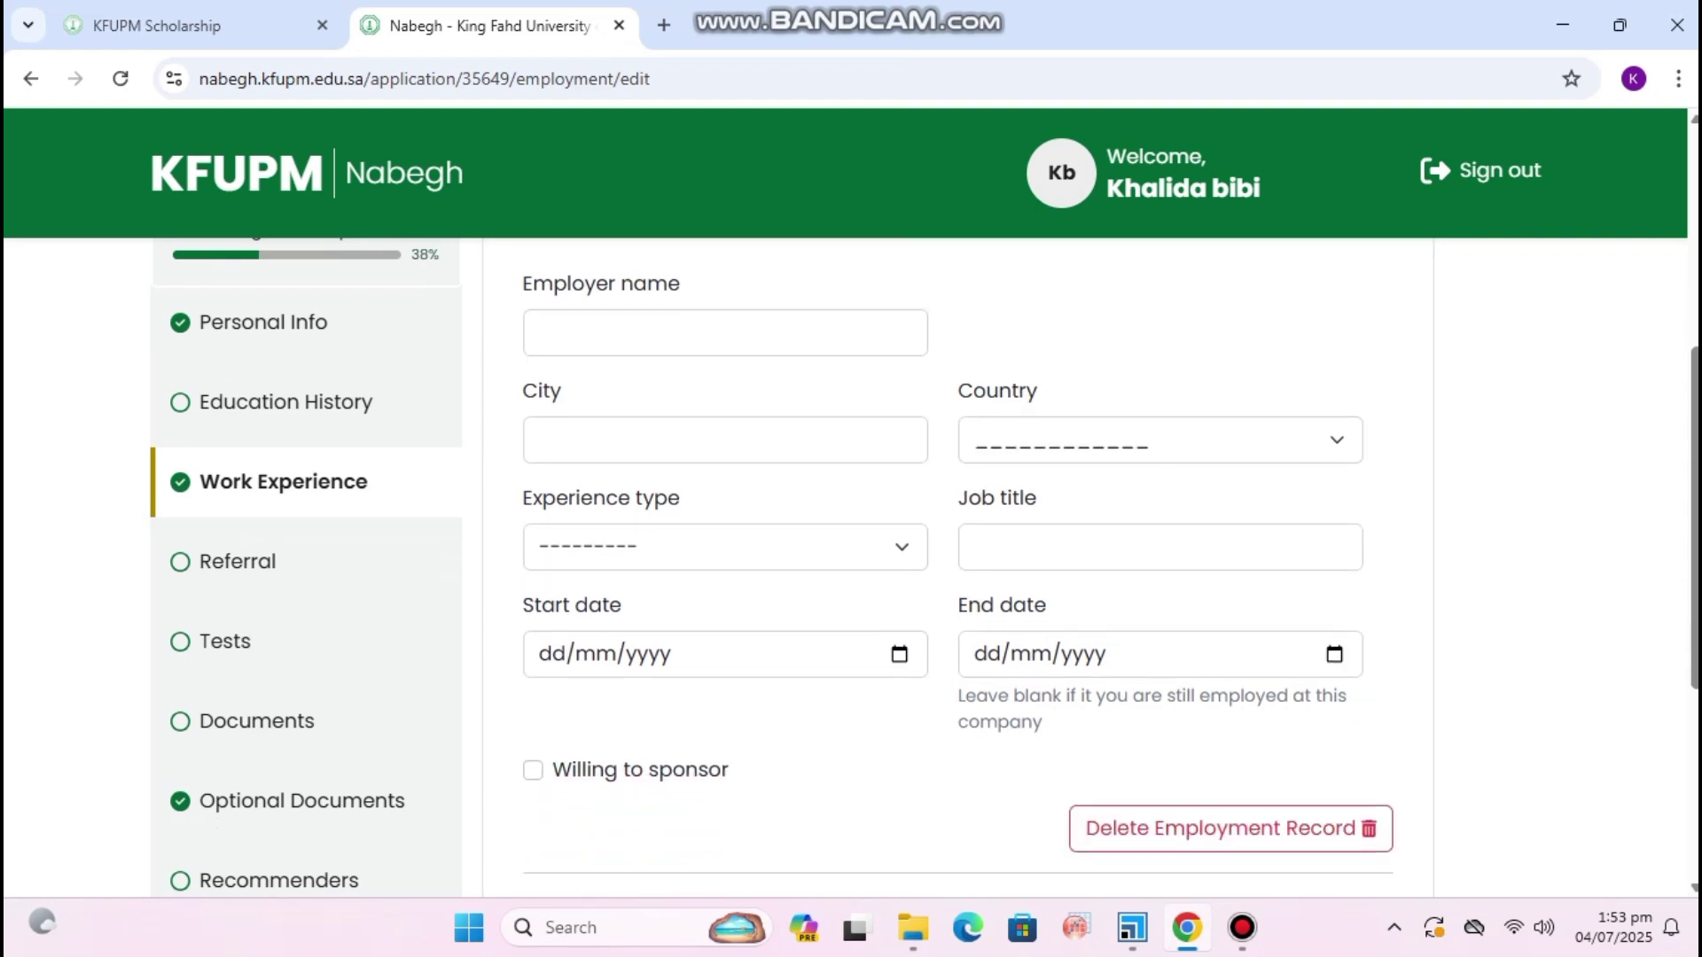
{"action": "scroll", "coordinate": [958, 568], "scroll_direction": "down", "scroll_amount": 1}
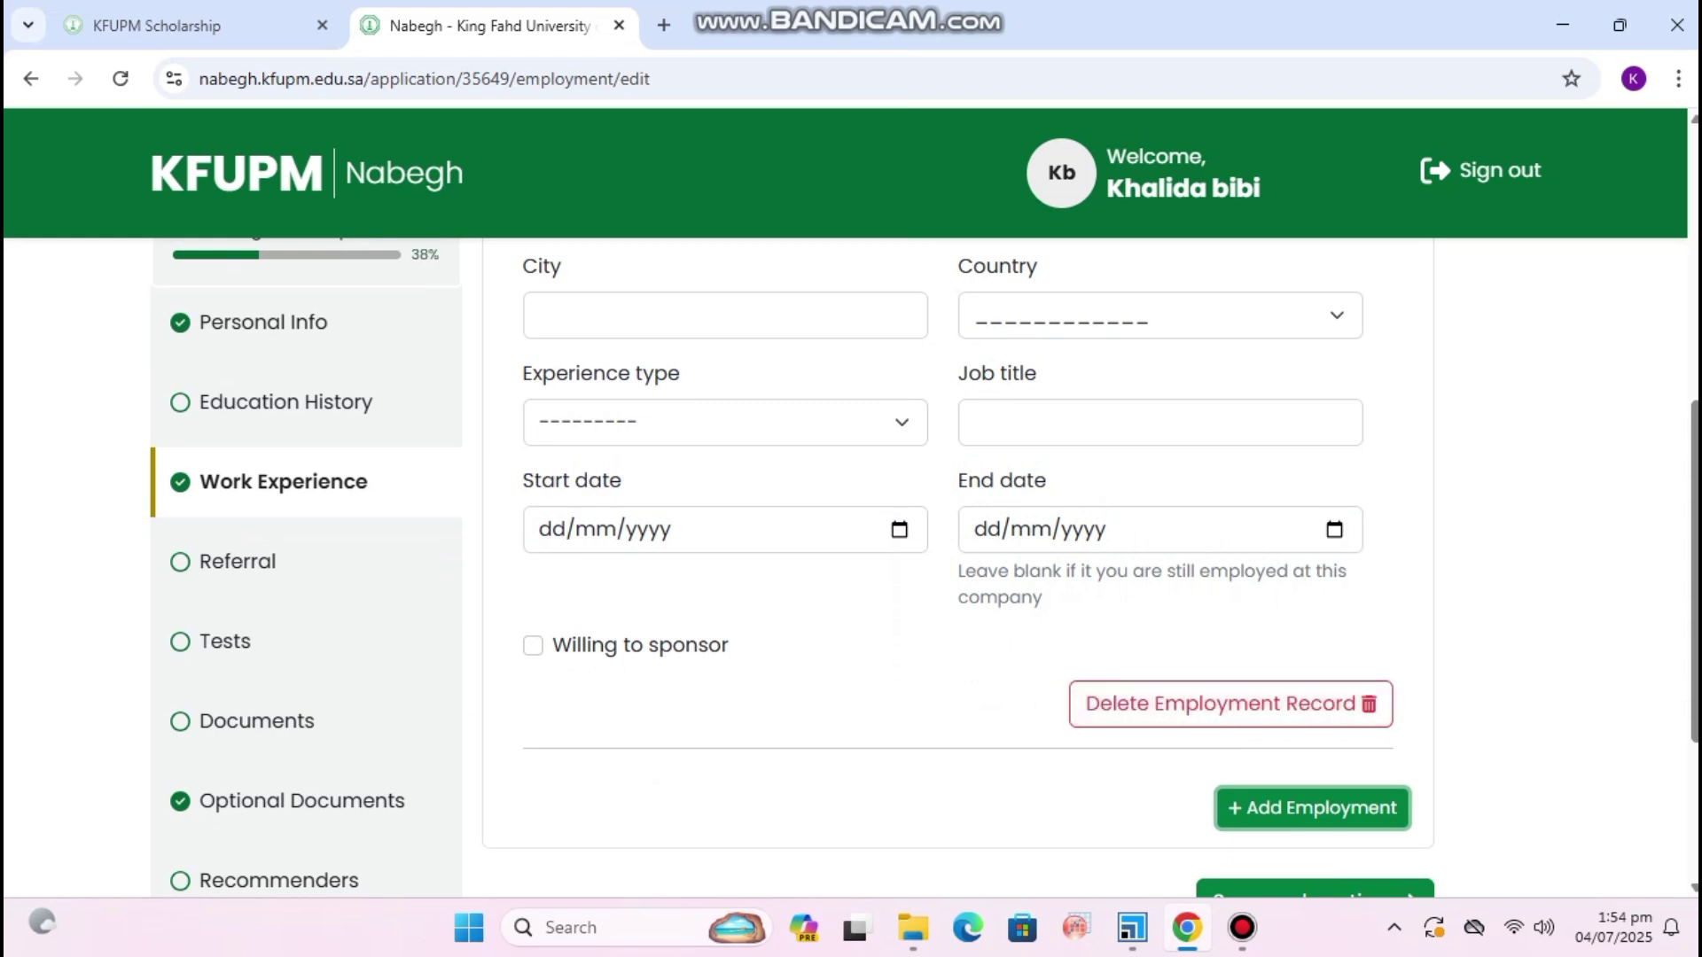
{"action": "scroll", "coordinate": [1090, 568], "scroll_direction": "up", "scroll_amount": 3}
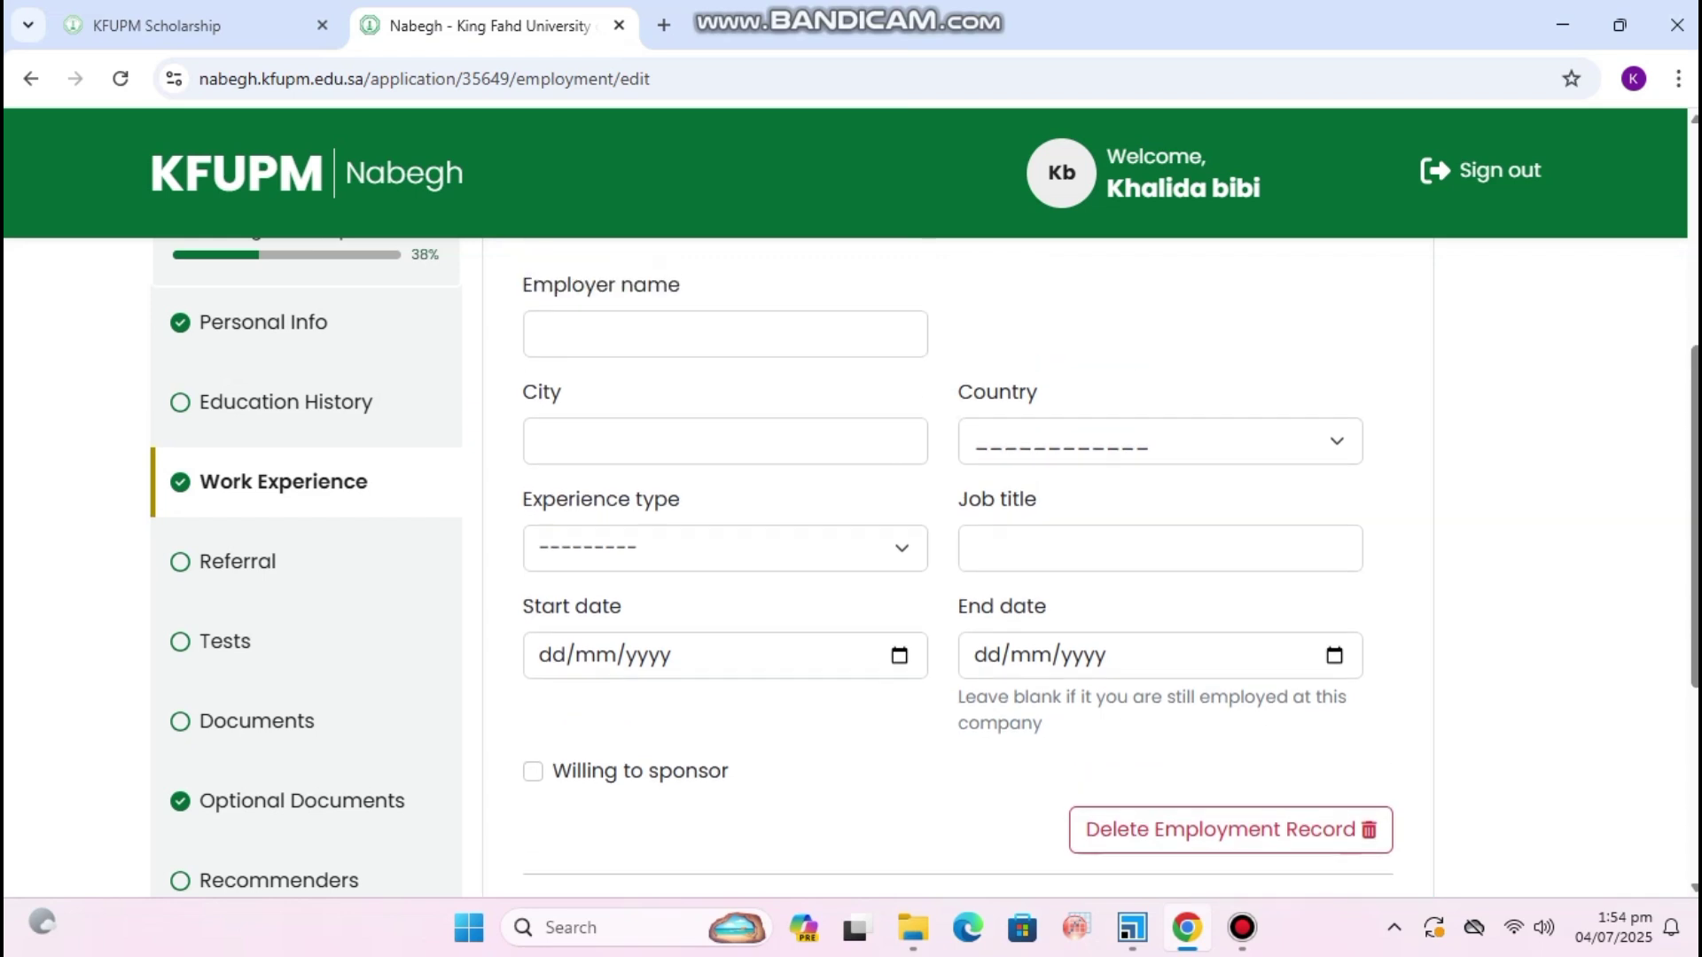
{"action": "scroll", "coordinate": [1090, 567], "scroll_direction": "down", "scroll_amount": 1}
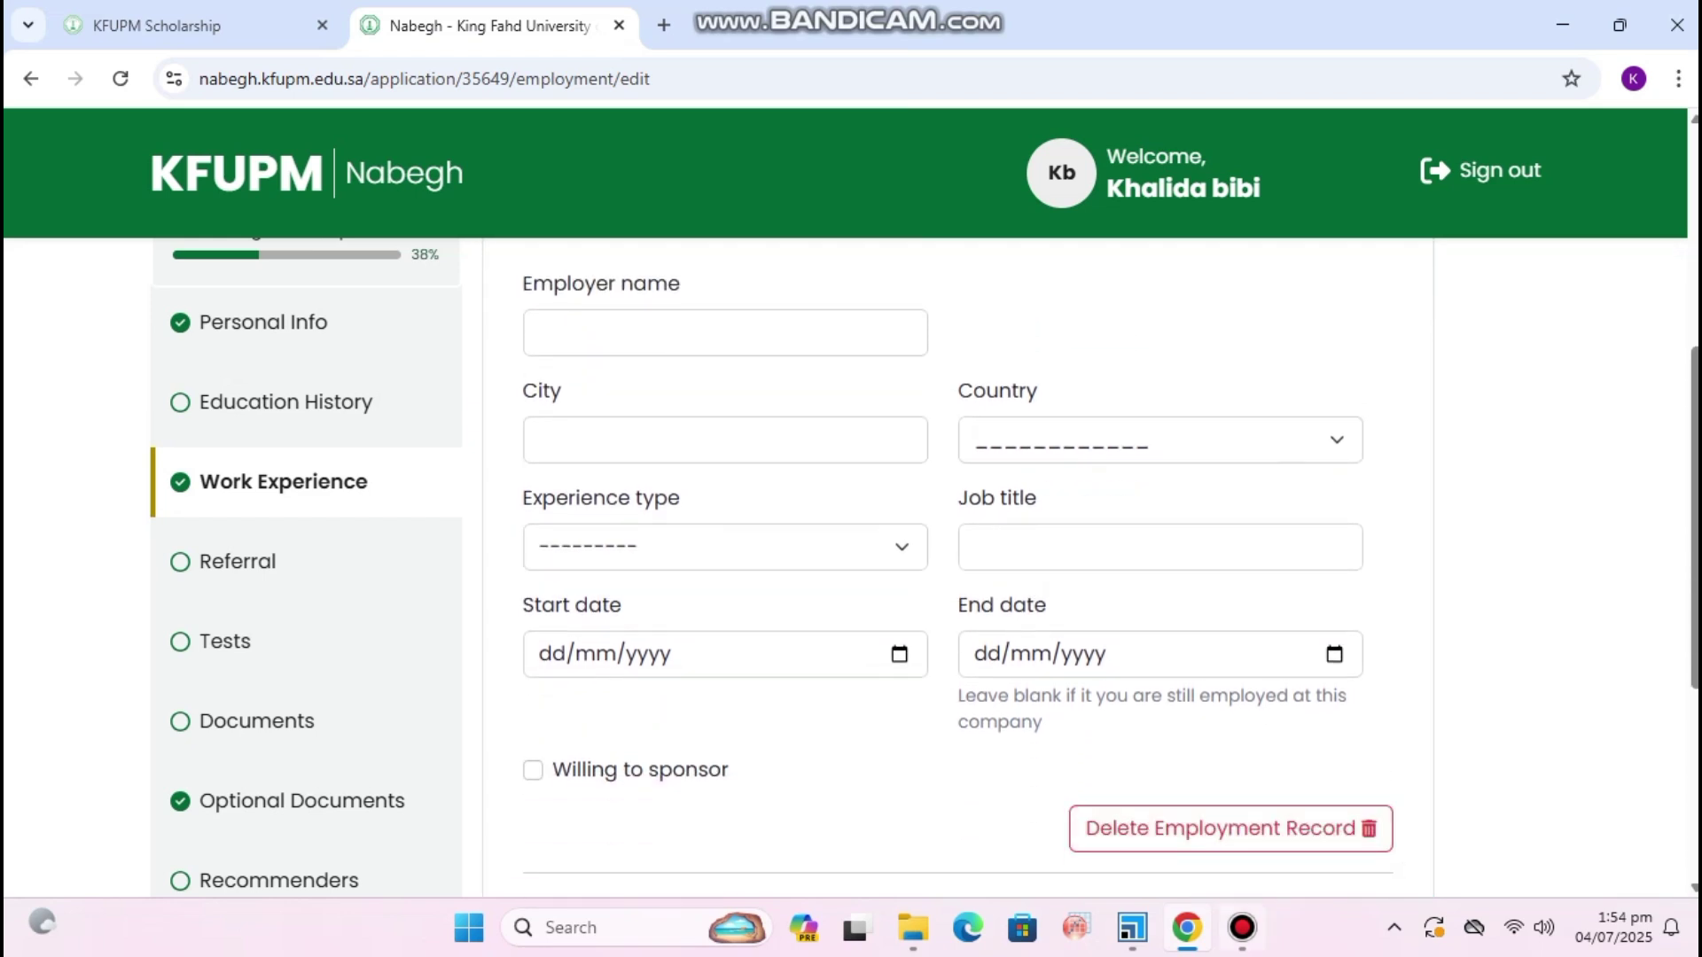
{"action": "left_click", "coordinate": [1242, 927]}
{"action": "left_click", "coordinate": [1242, 927]}
{"action": "scroll", "coordinate": [238, 561], "scroll_direction": "down", "scroll_amount": 1}
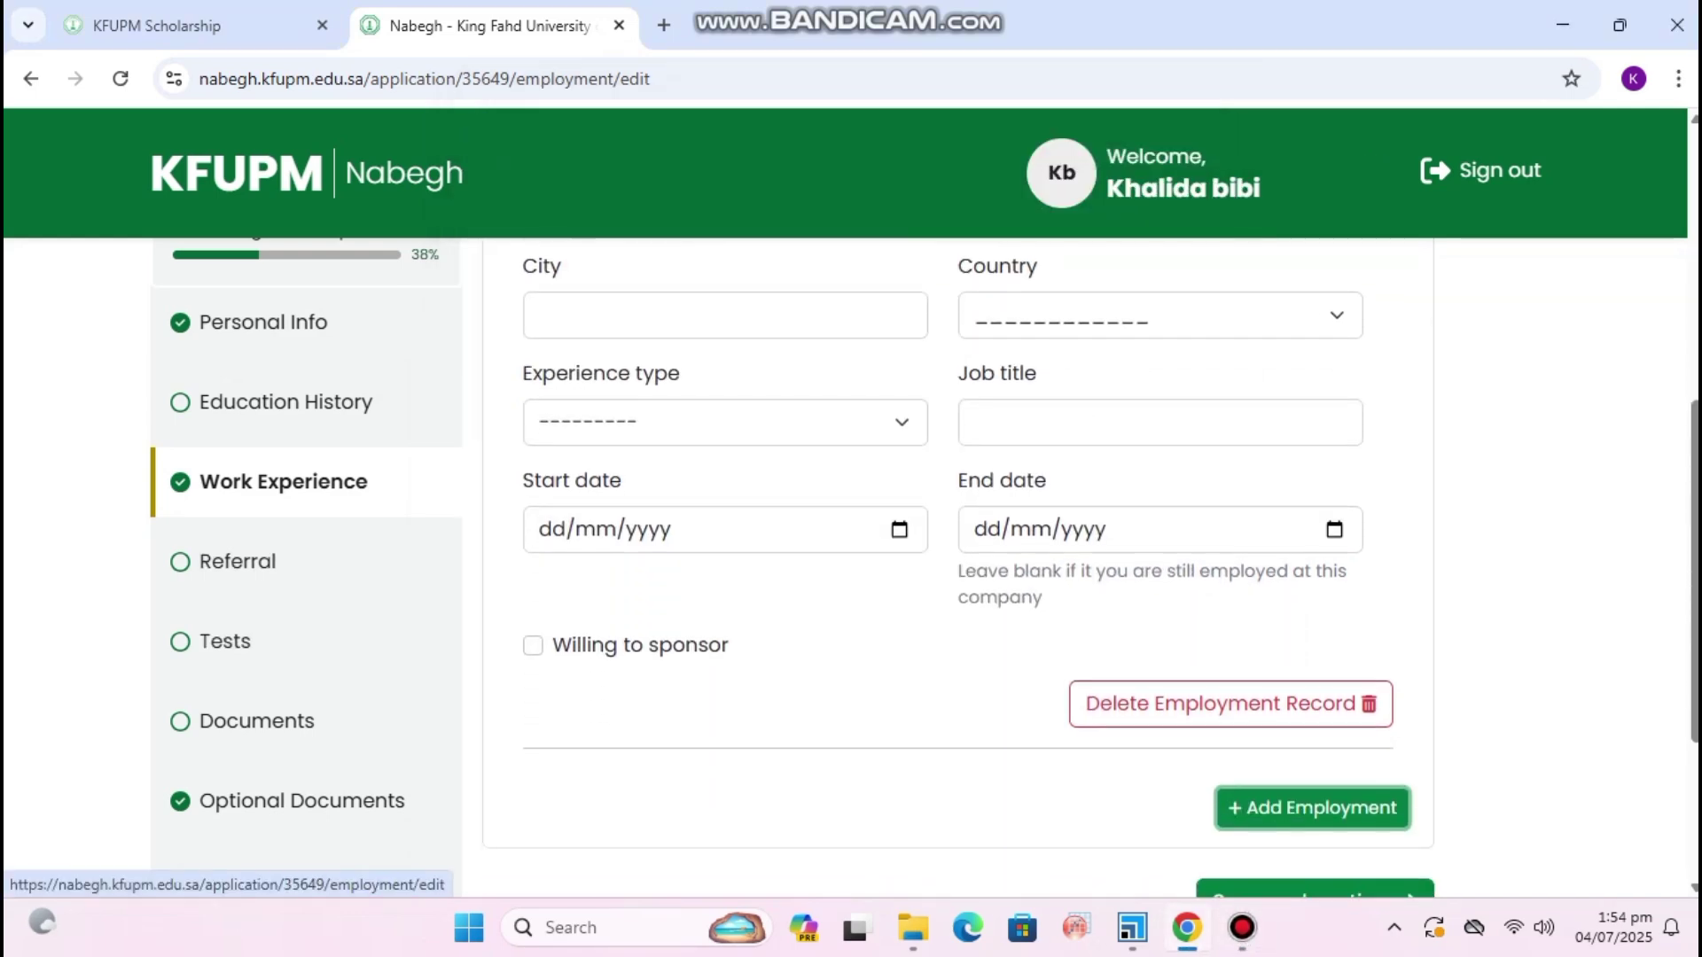
Discard the blank employment record and save the Referral section with name youtube and referrer type Referred by a social media platform.
{"action": "left_click", "coordinate": [238, 562]}
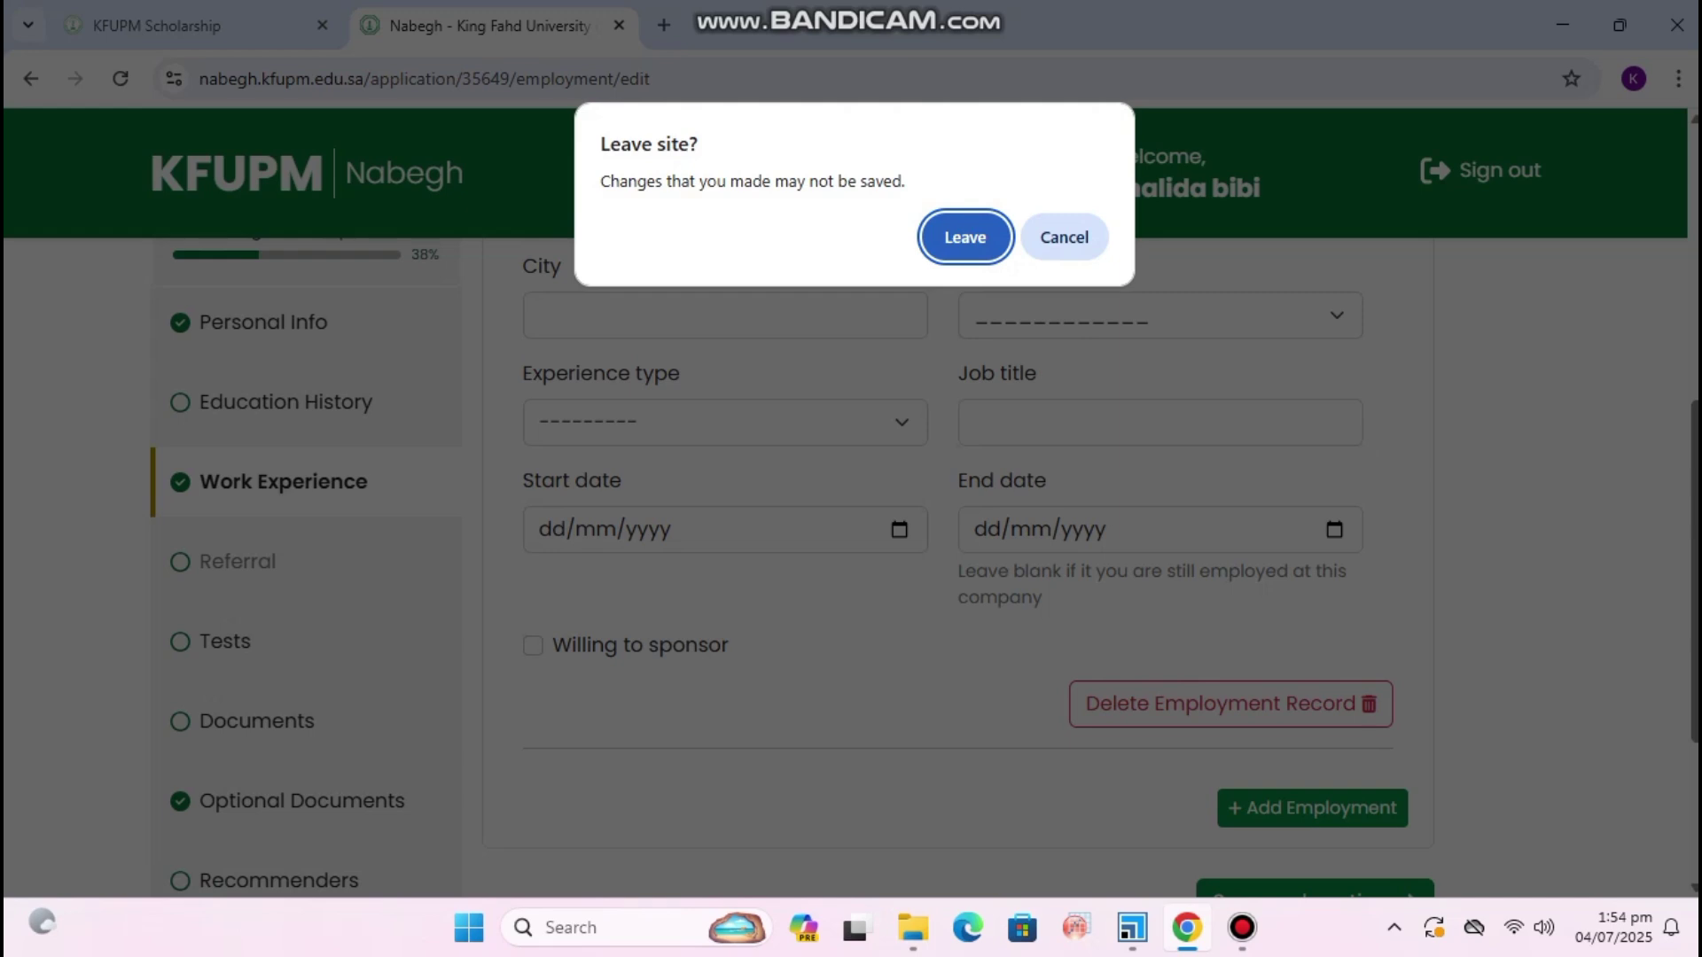
{"action": "key", "text": "Return"}
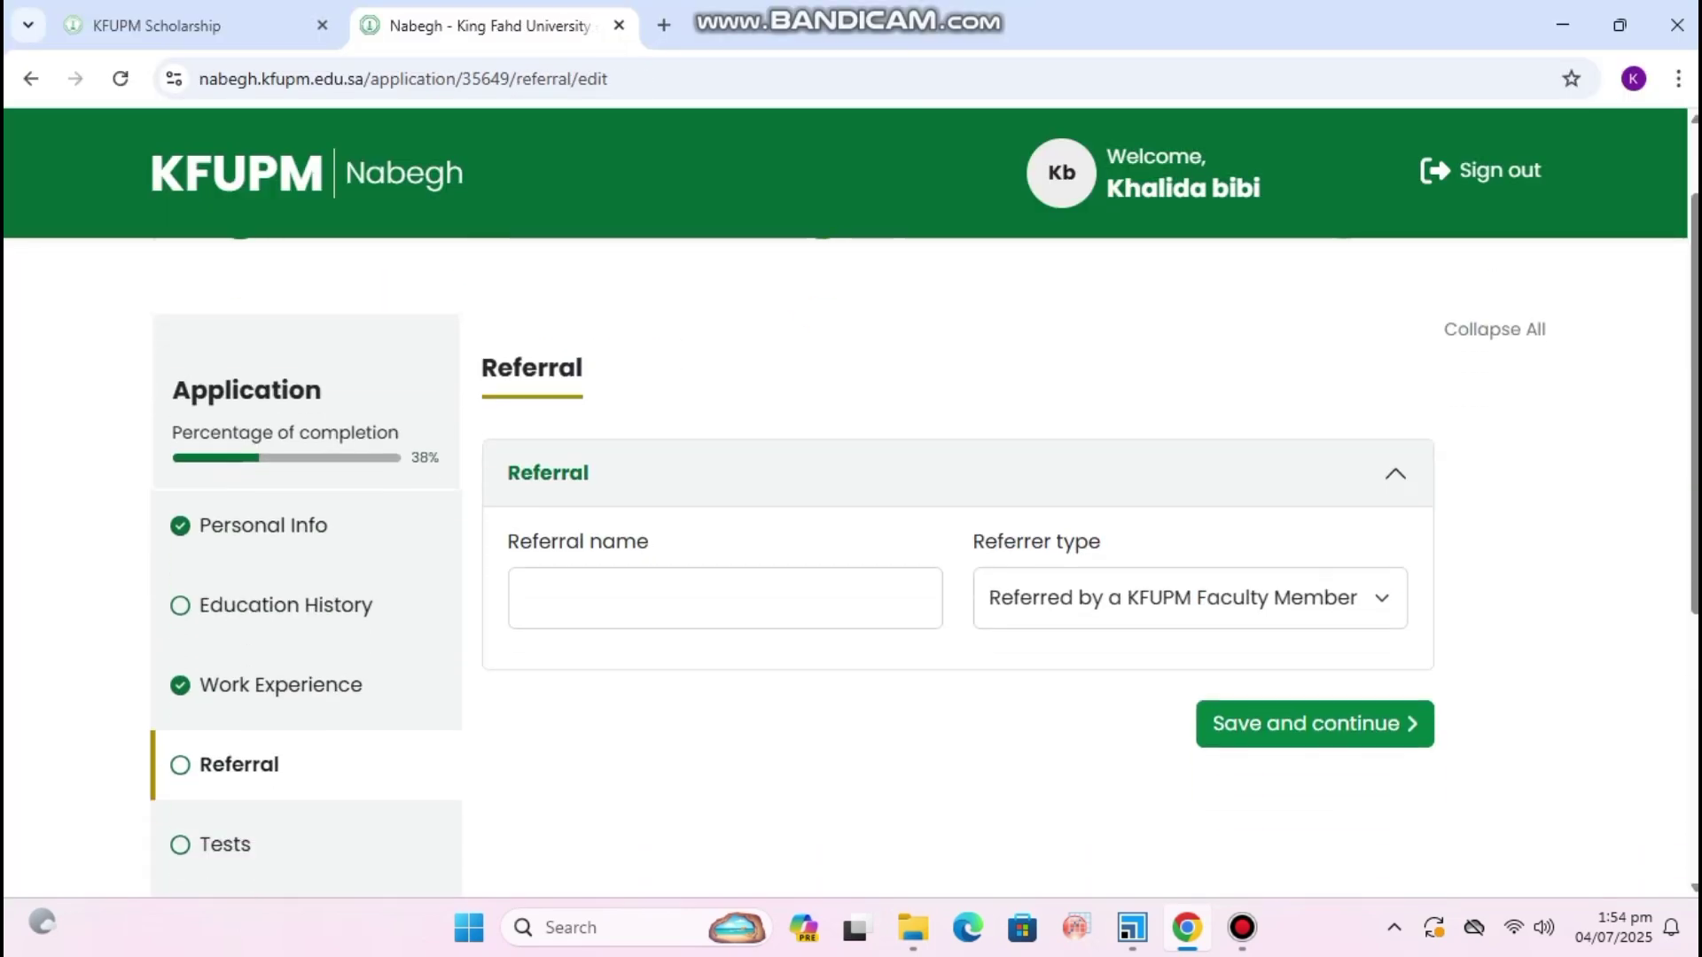
{"action": "scroll", "coordinate": [851, 567], "scroll_direction": "down", "scroll_amount": 2}
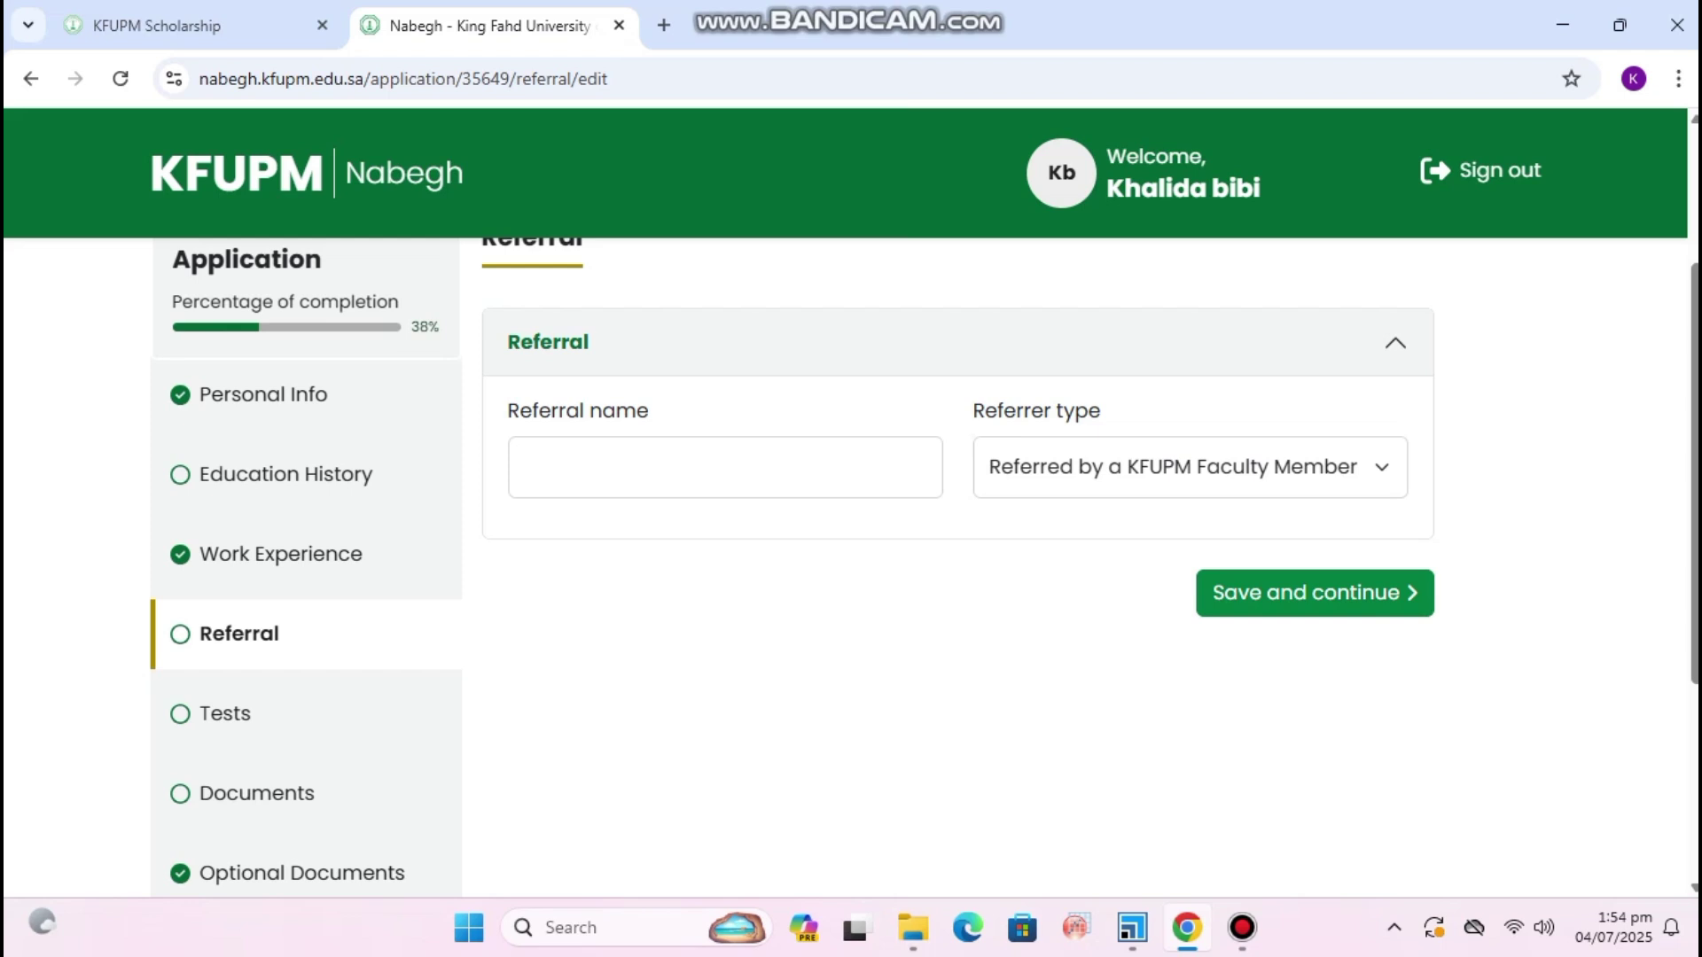
{"action": "left_click", "coordinate": [1380, 467]}
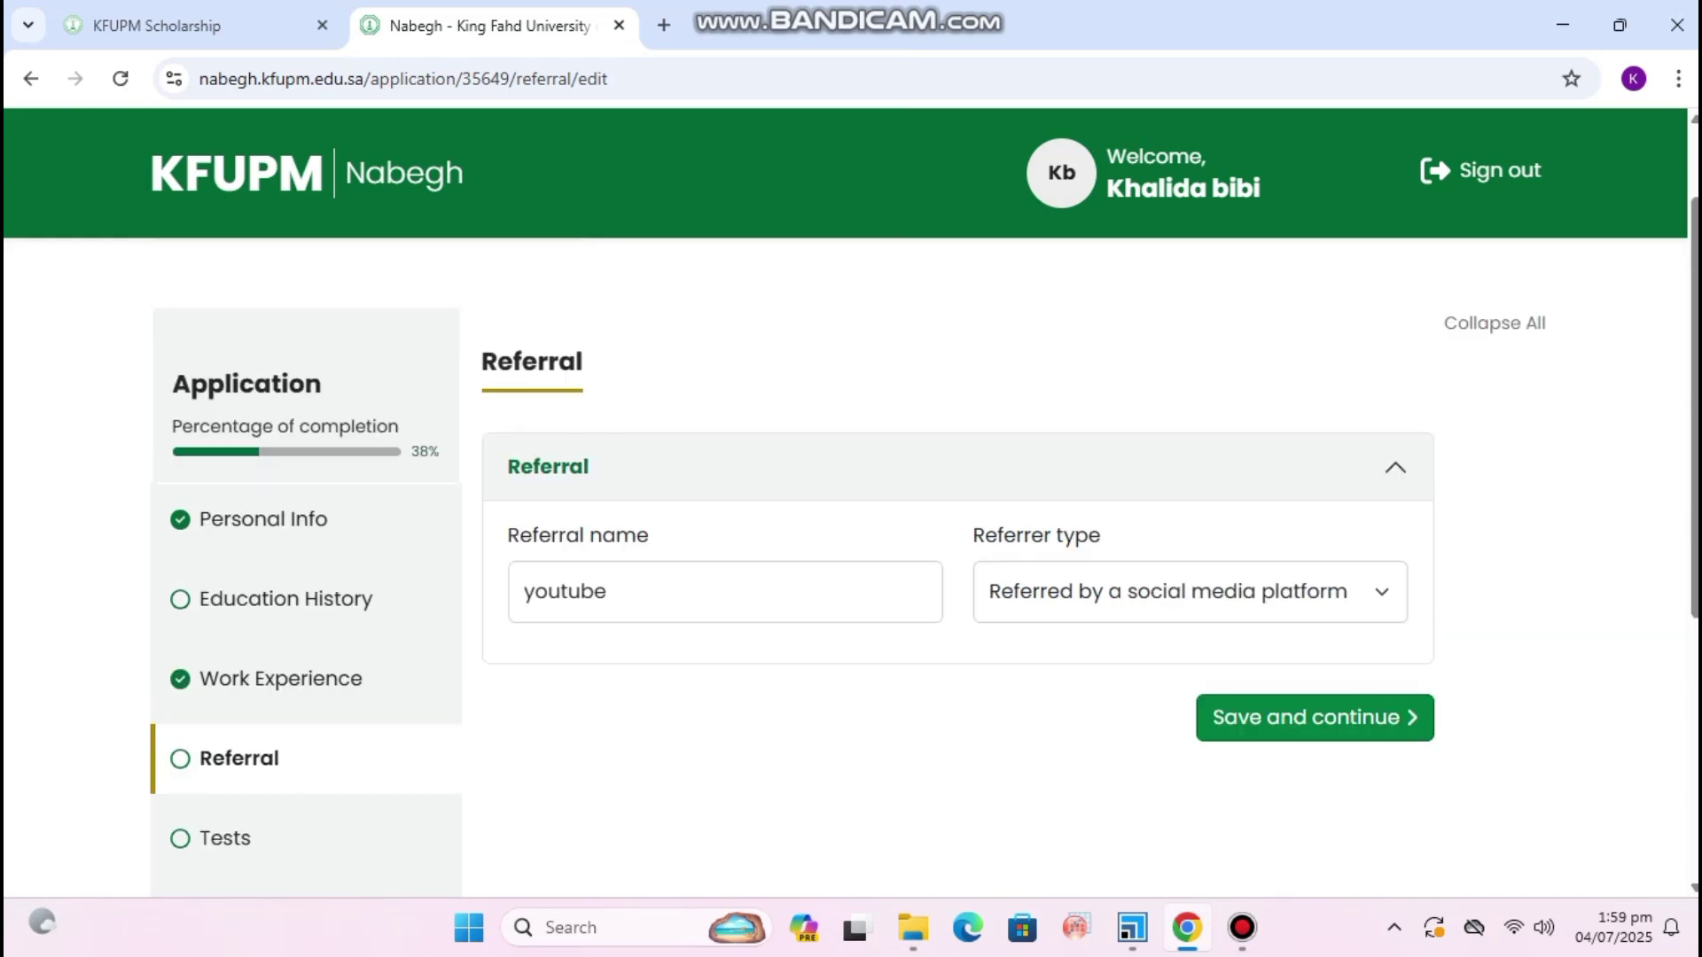
{"action": "left_click", "coordinate": [1314, 718]}
{"action": "mouse_move", "coordinate": [1242, 928]}
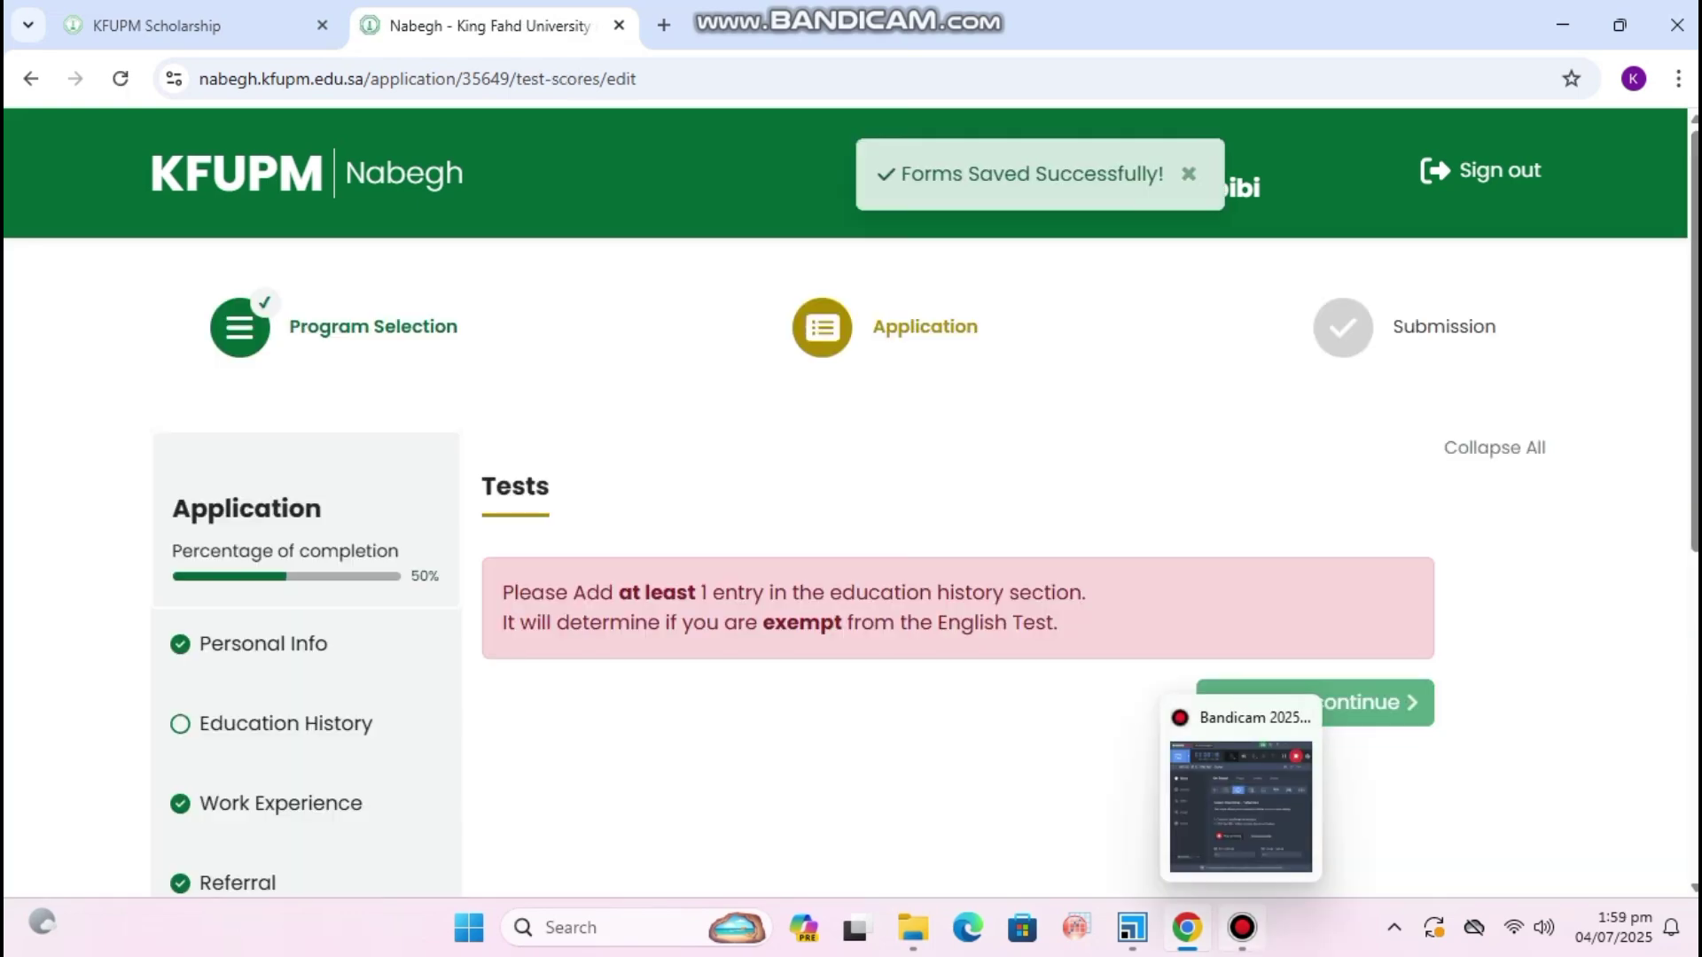
{"action": "left_click", "coordinate": [1242, 927]}
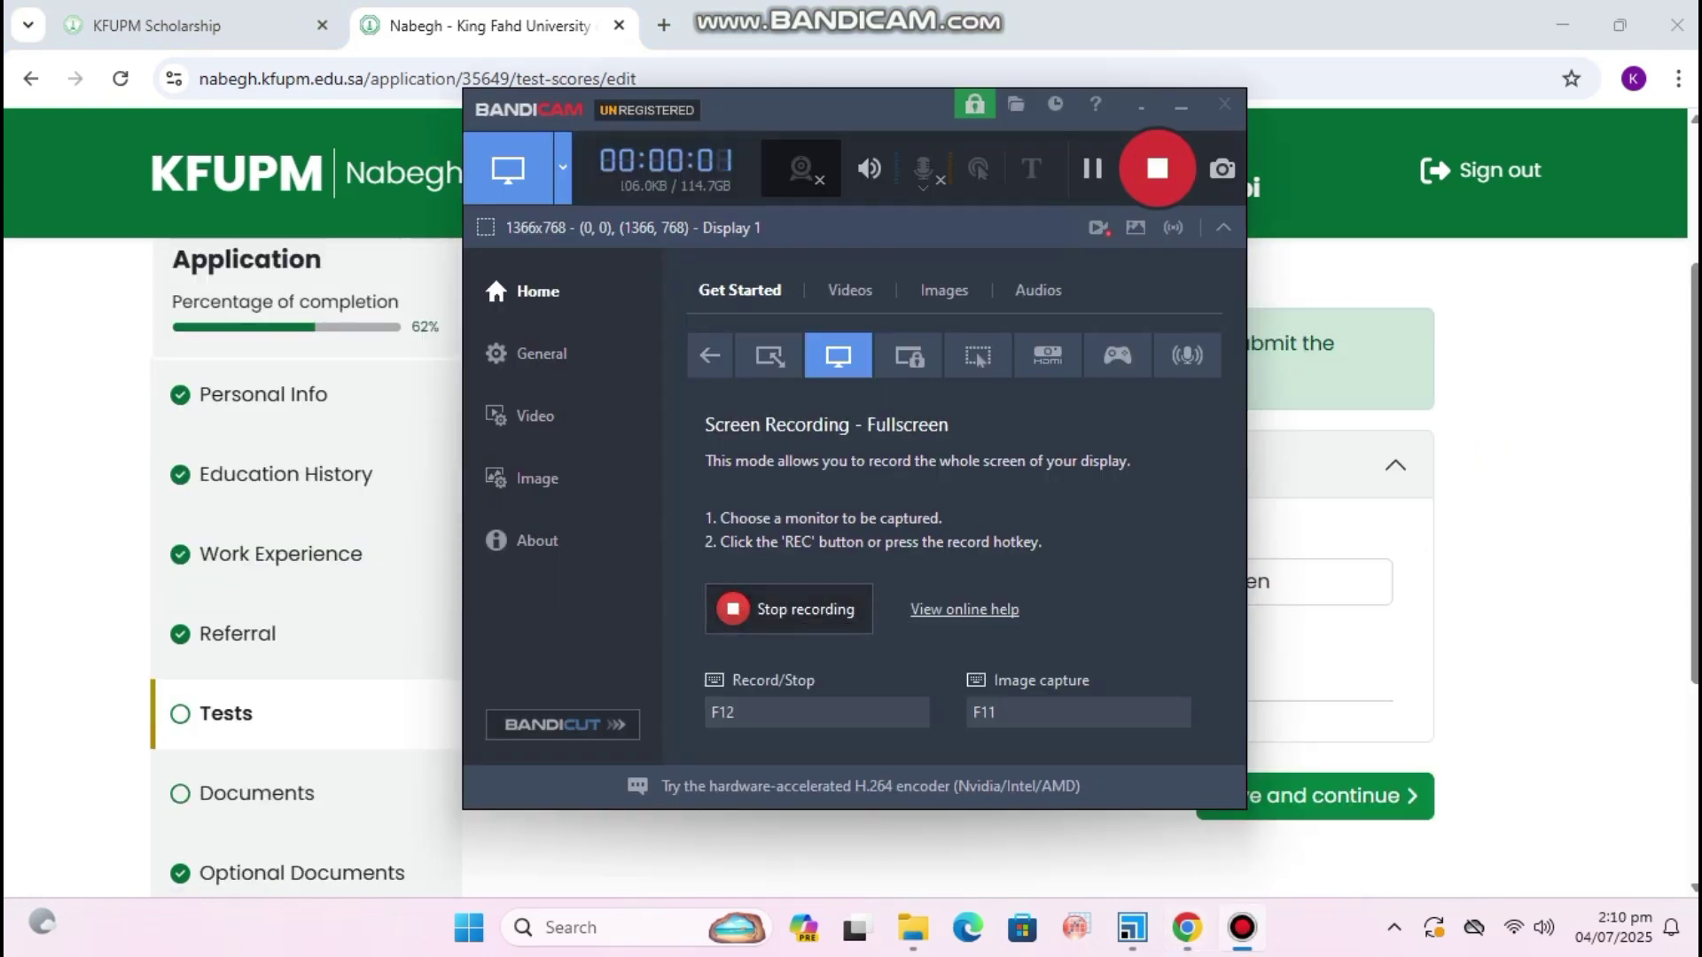
{"action": "left_click", "coordinate": [1498, 581]}
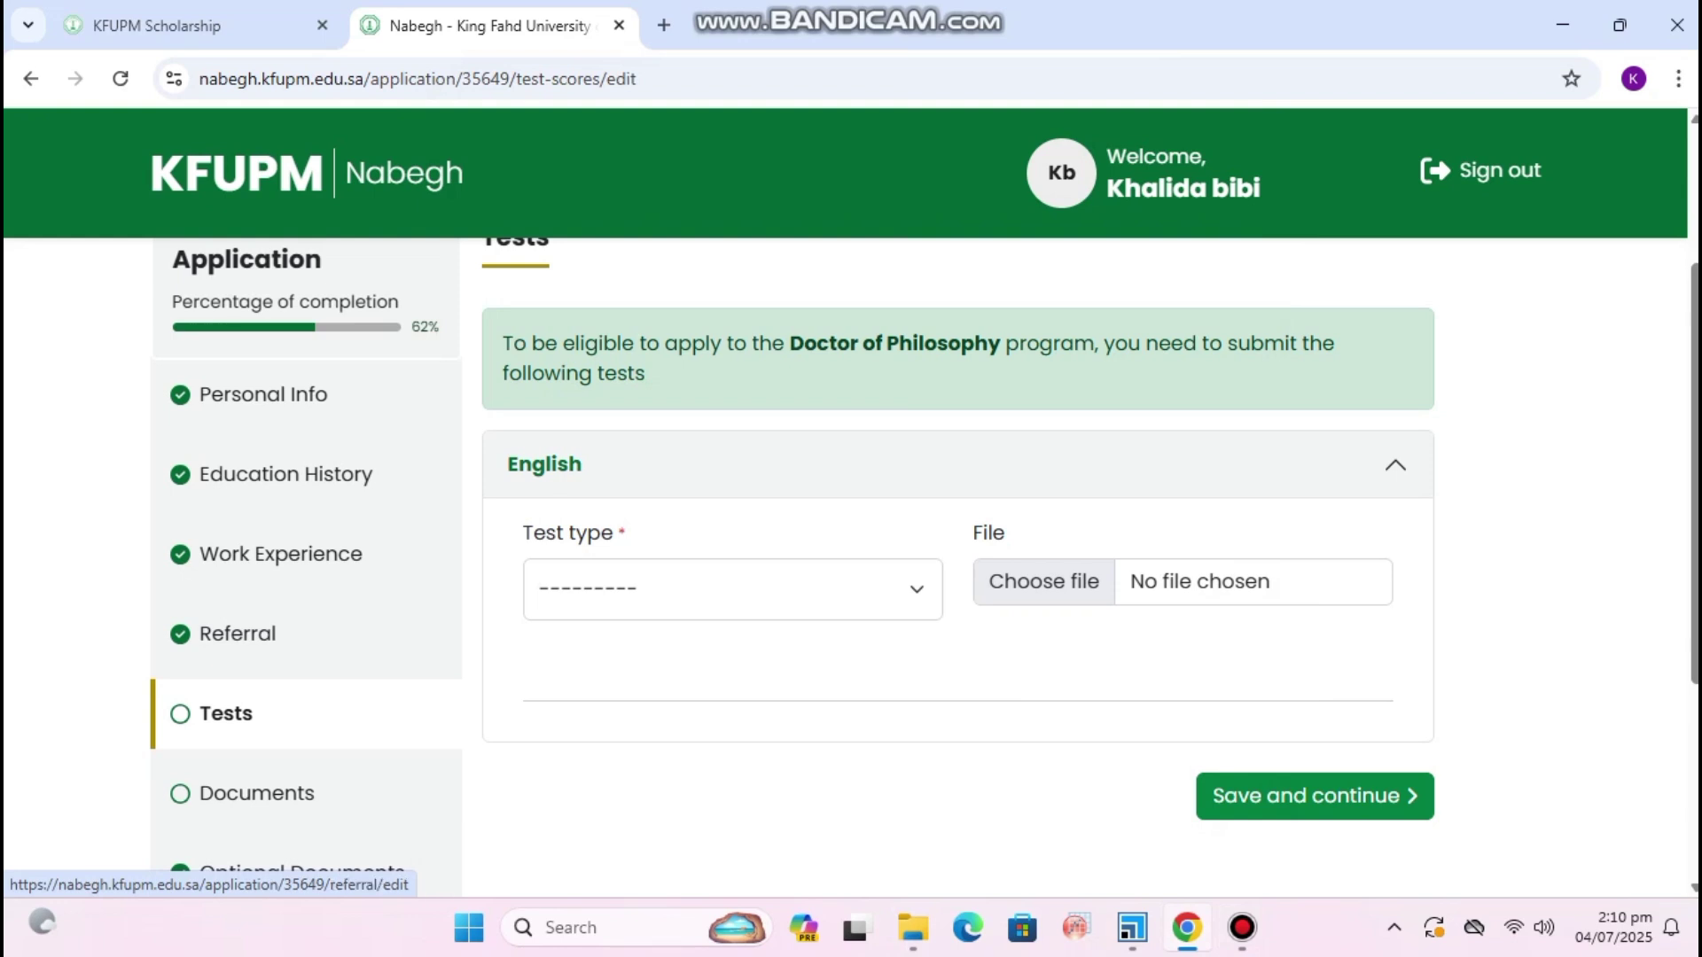
Browse the English Test type options in the Tests section, including IELTS, Duolingo and TOEFL, without choosing one.
{"action": "left_click", "coordinate": [732, 588]}
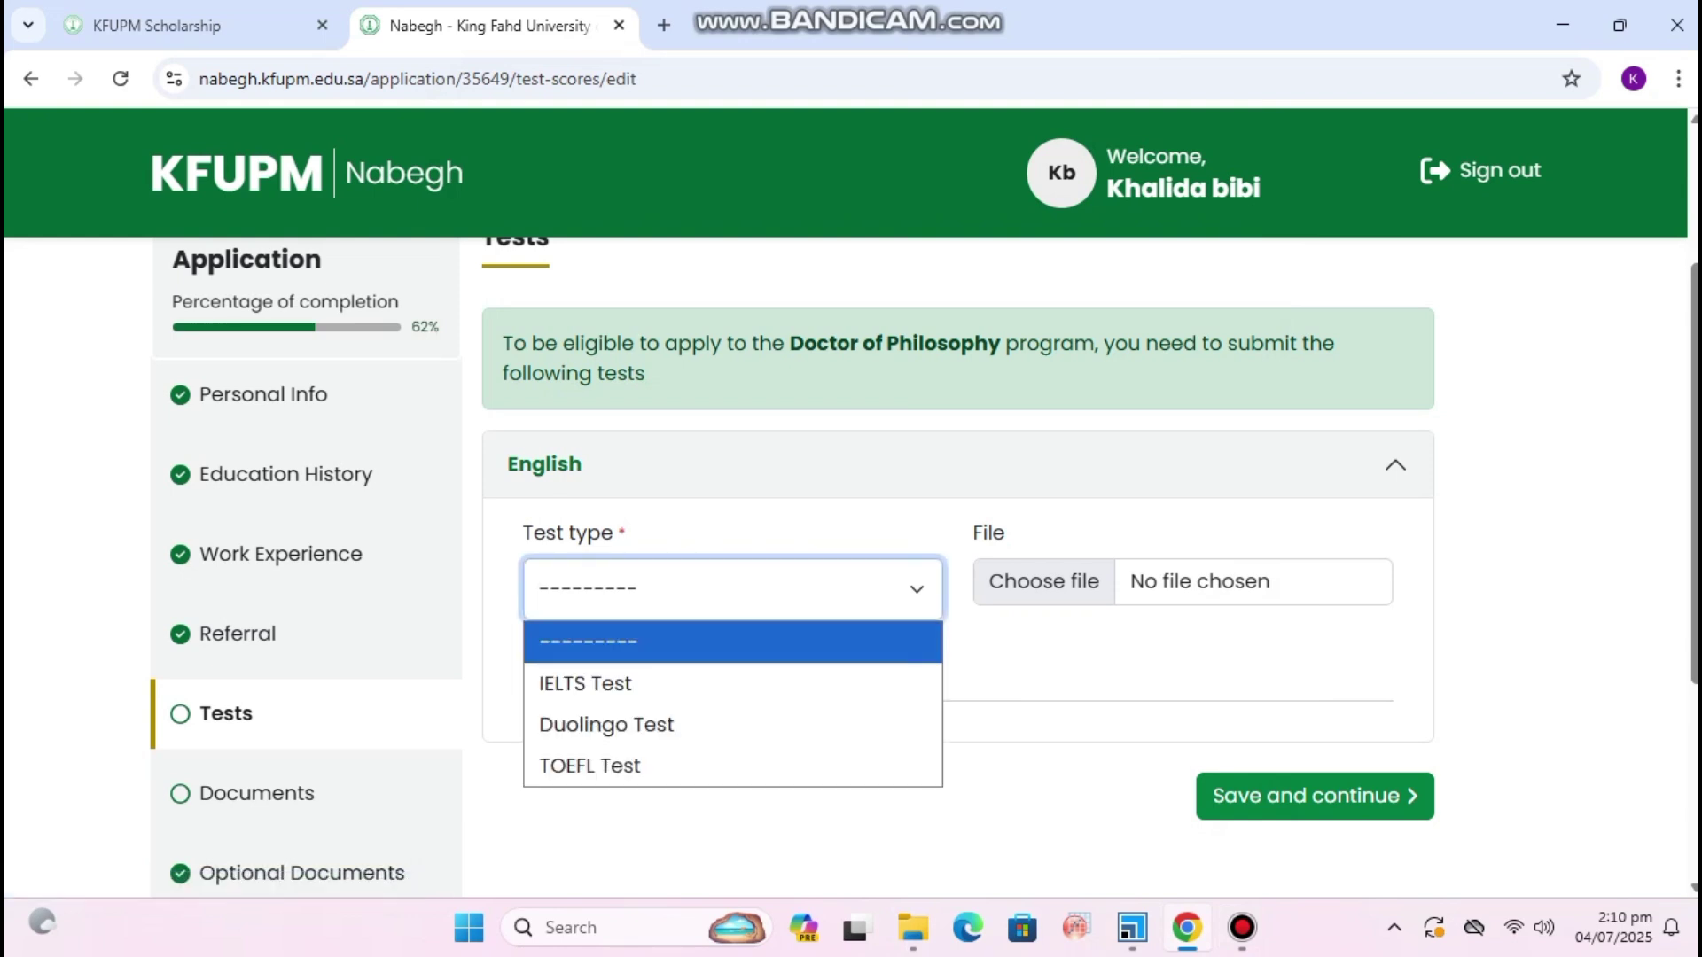
{"action": "key", "text": "Down"}
{"action": "key", "text": "Down"}
{"action": "key", "text": "Down"}
{"action": "key", "text": "Up"}
{"action": "key", "text": "Up"}
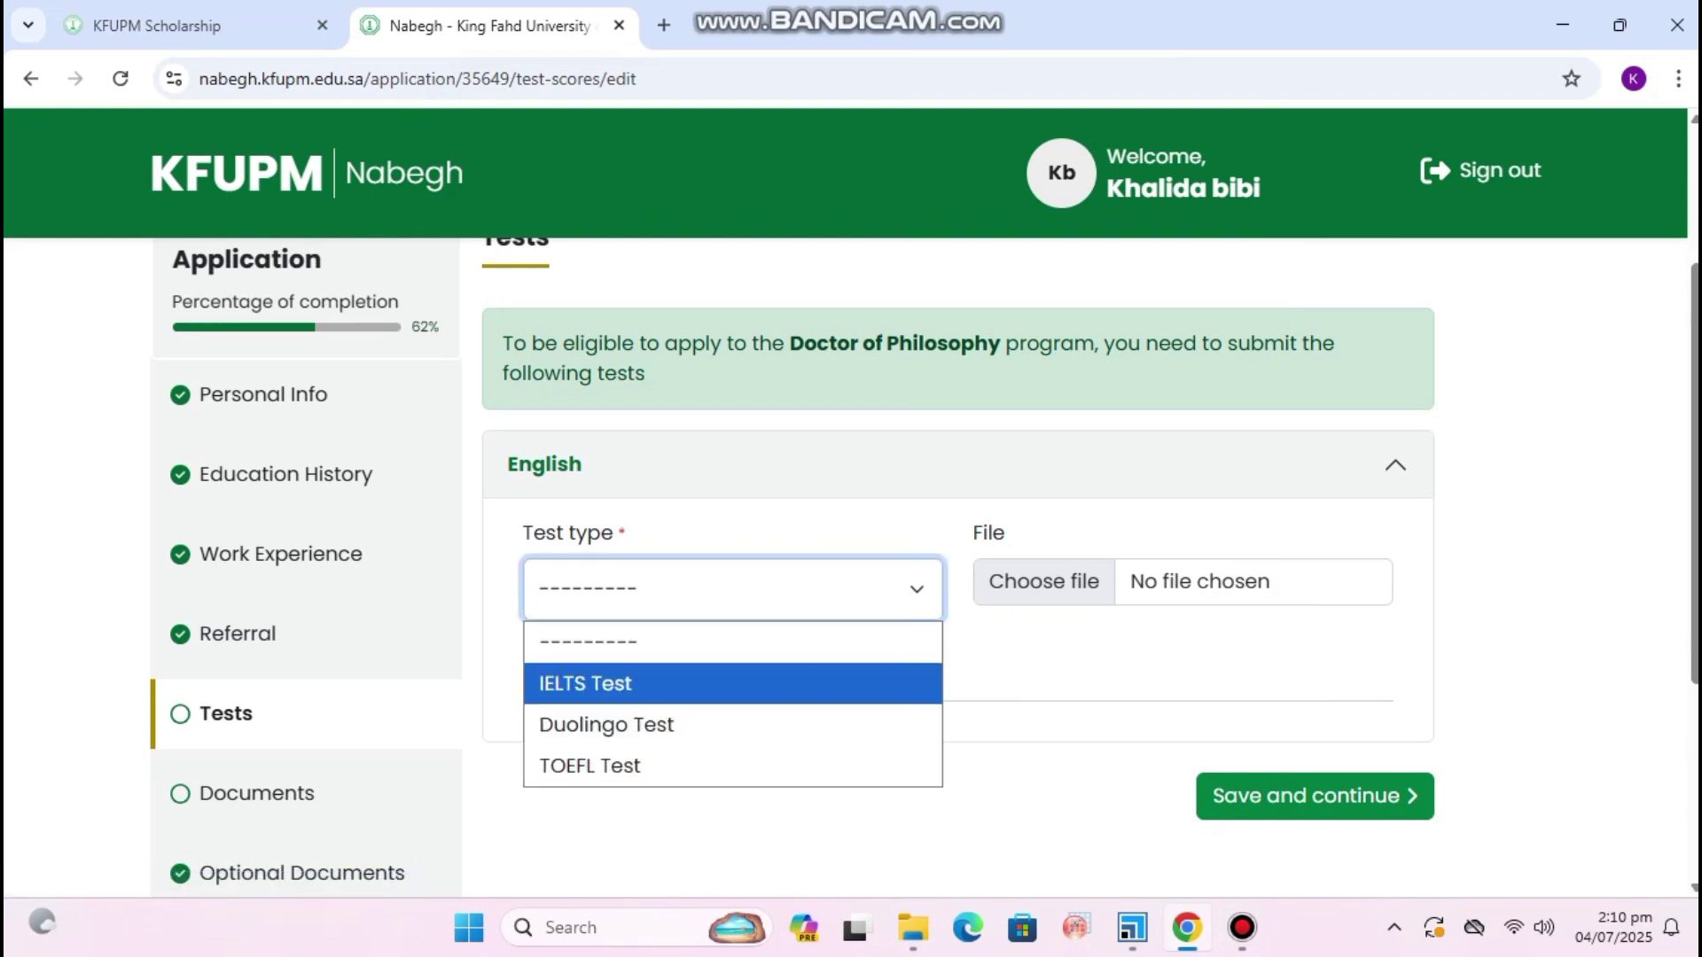
{"action": "key", "text": "Down"}
{"action": "key", "text": "Down"}
{"action": "key", "text": "Up"}
{"action": "key", "text": "Up"}
{"action": "key", "text": "Escape"}
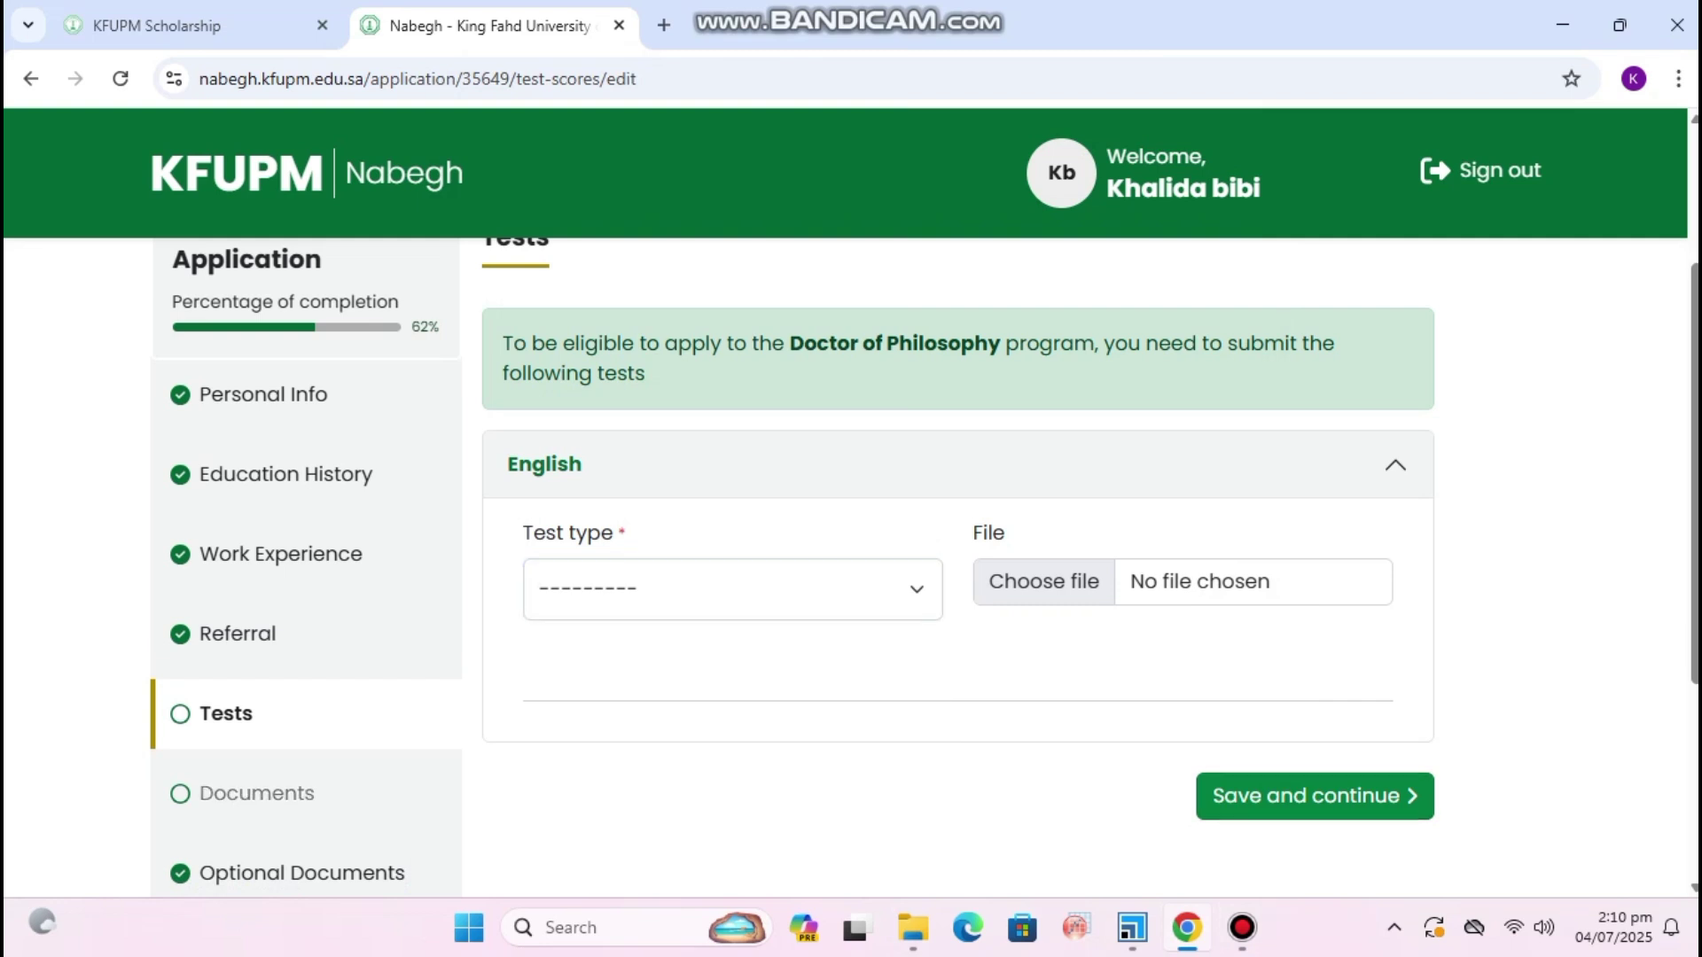
Open the Documents section and review the required uploads from the CV to the Ms Transcript.
{"action": "left_click", "coordinate": [257, 793]}
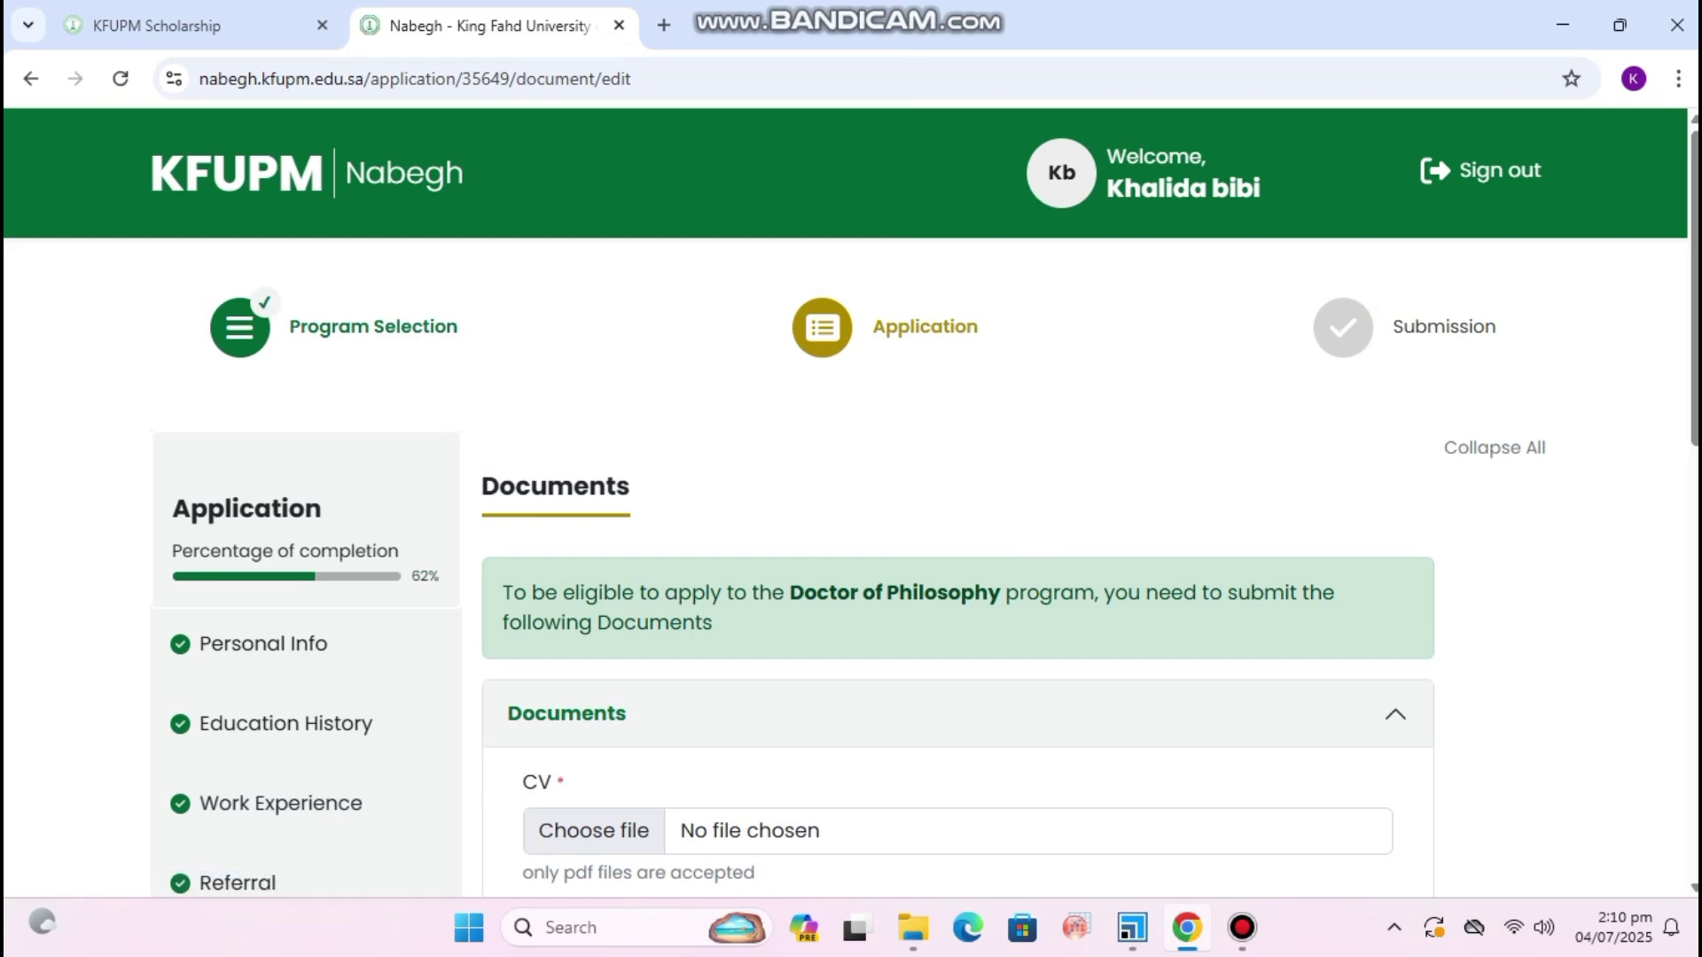
{"action": "scroll", "coordinate": [618, 595], "scroll_direction": "down", "scroll_amount": 3}
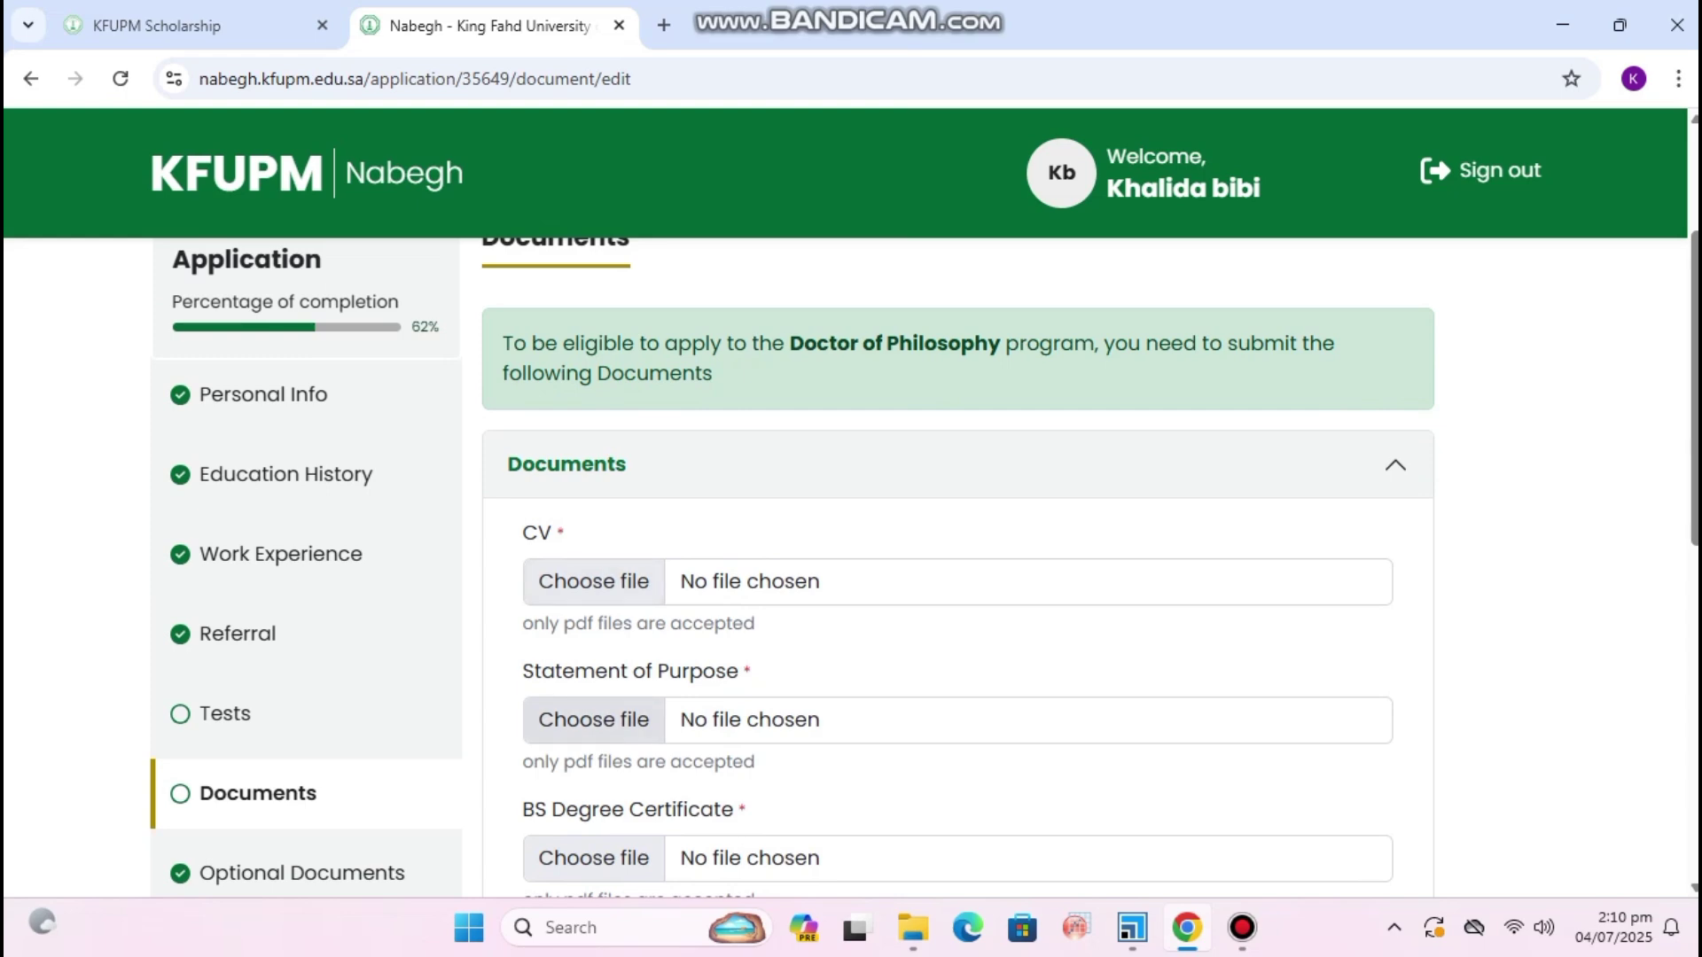
{"action": "scroll", "coordinate": [594, 720], "scroll_direction": "down", "scroll_amount": 2}
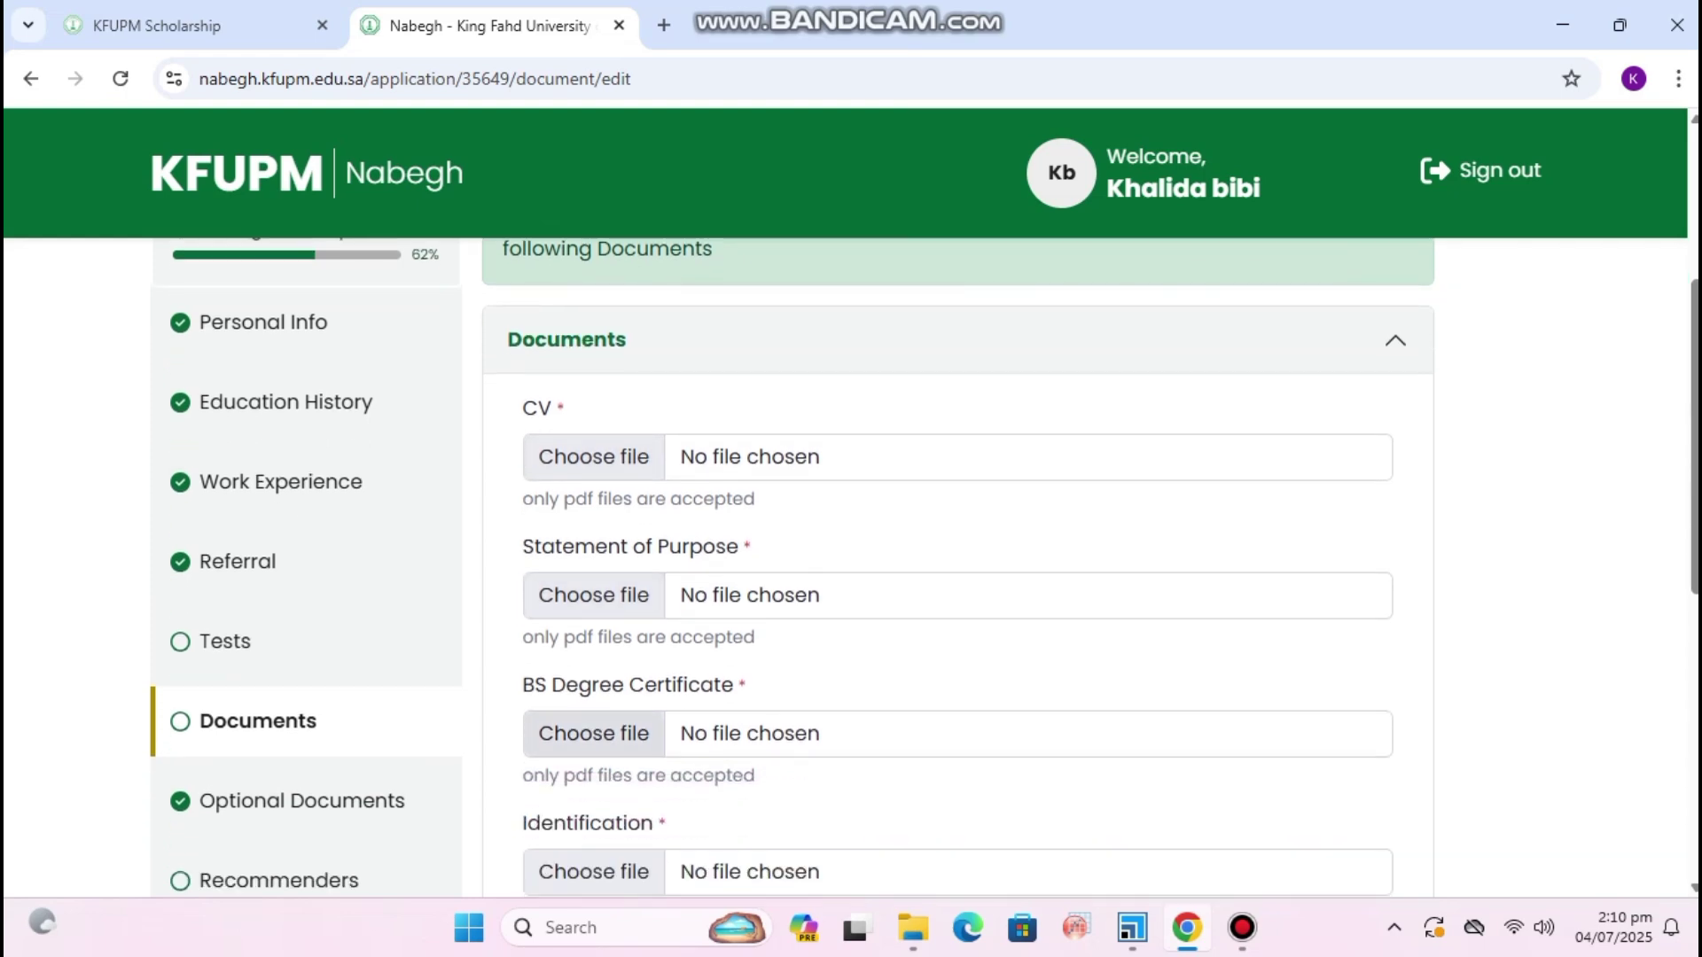
{"action": "scroll", "coordinate": [594, 621], "scroll_direction": "down", "scroll_amount": 3}
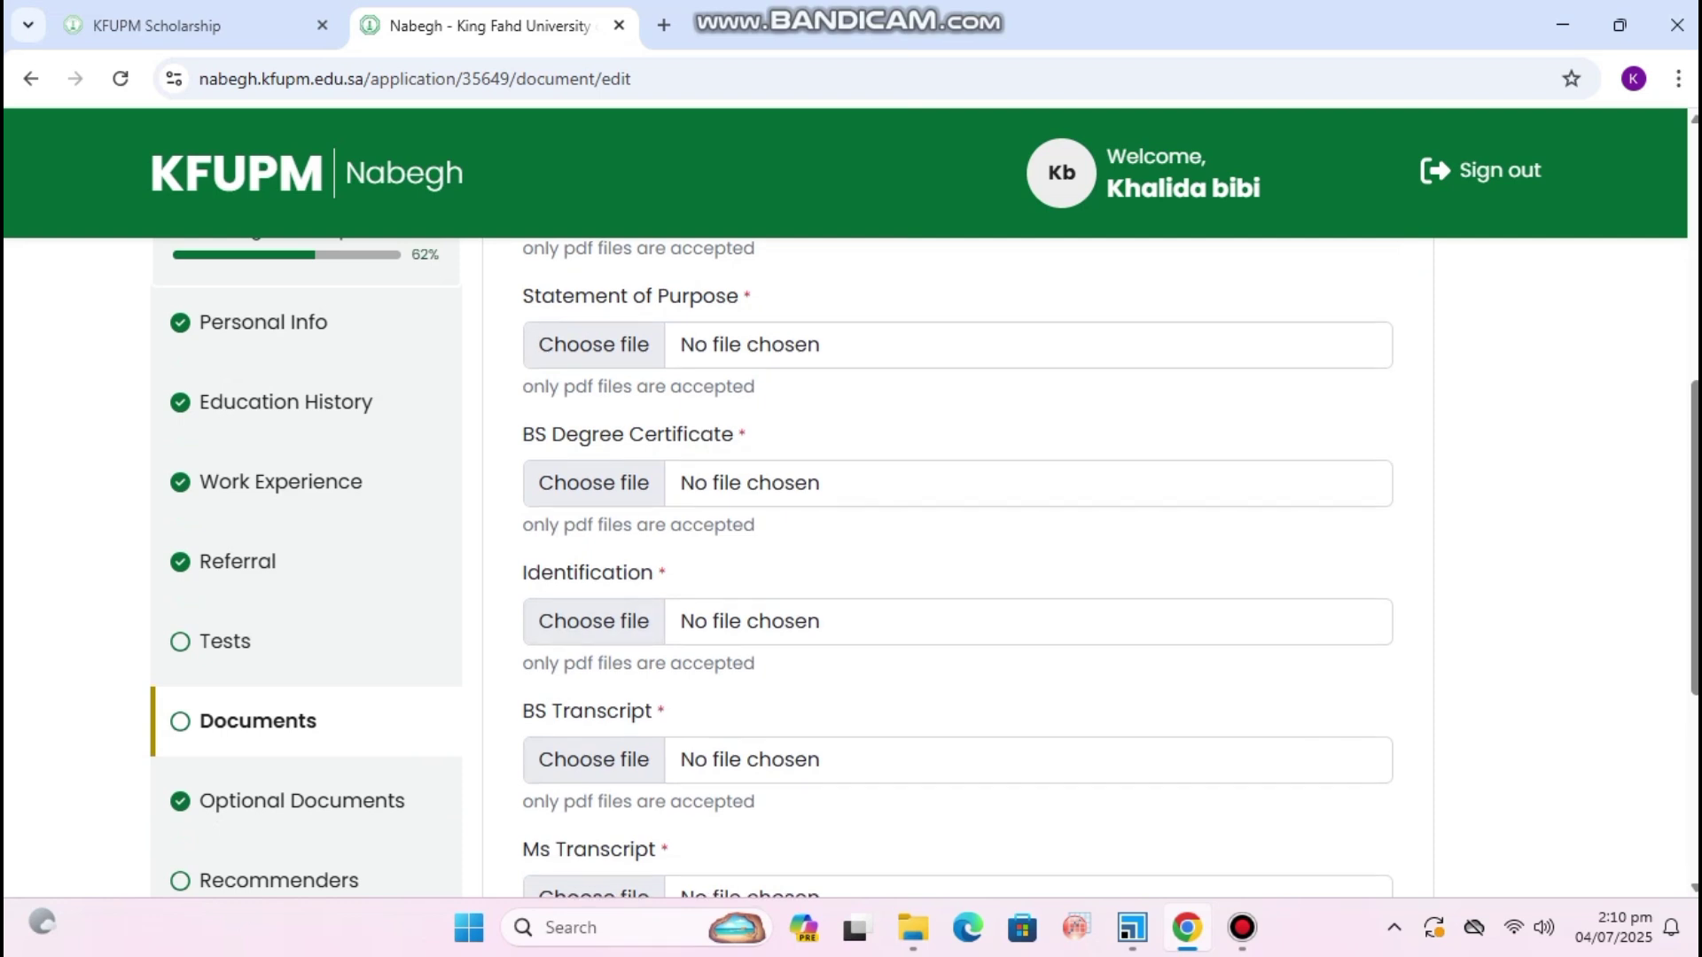
{"action": "scroll", "coordinate": [594, 625], "scroll_direction": "down", "scroll_amount": 1}
{"action": "scroll", "coordinate": [594, 638], "scroll_direction": "down", "scroll_amount": 1}
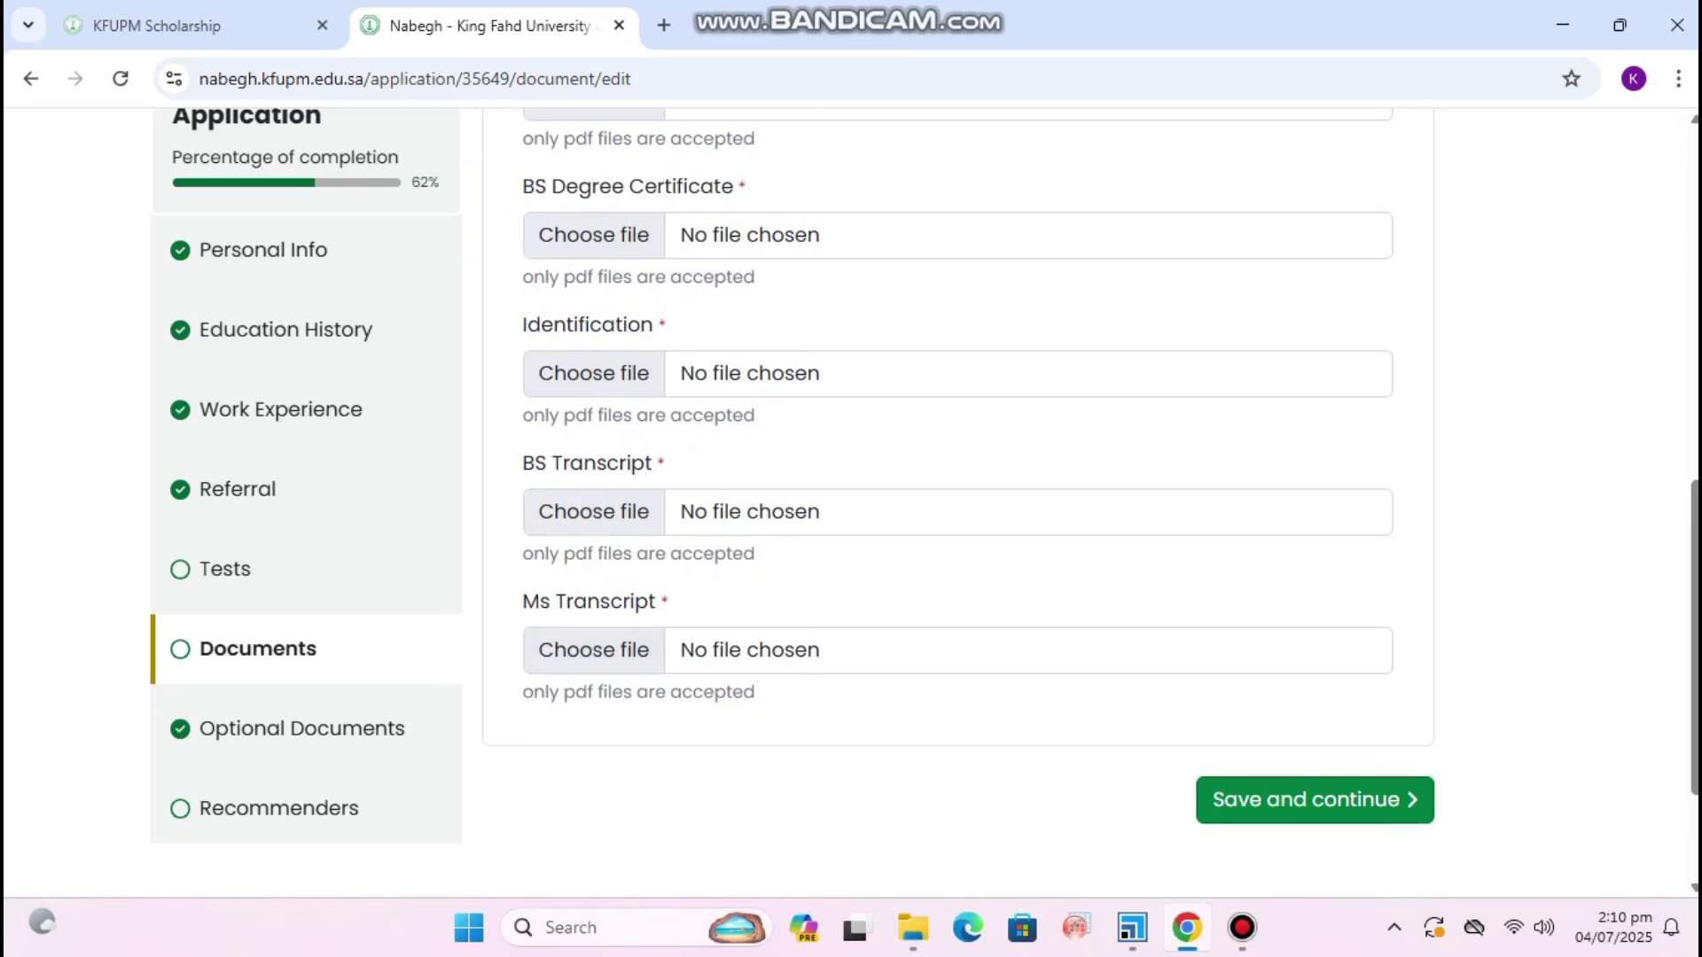
{"action": "scroll", "coordinate": [851, 497], "scroll_direction": "down", "scroll_amount": 2}
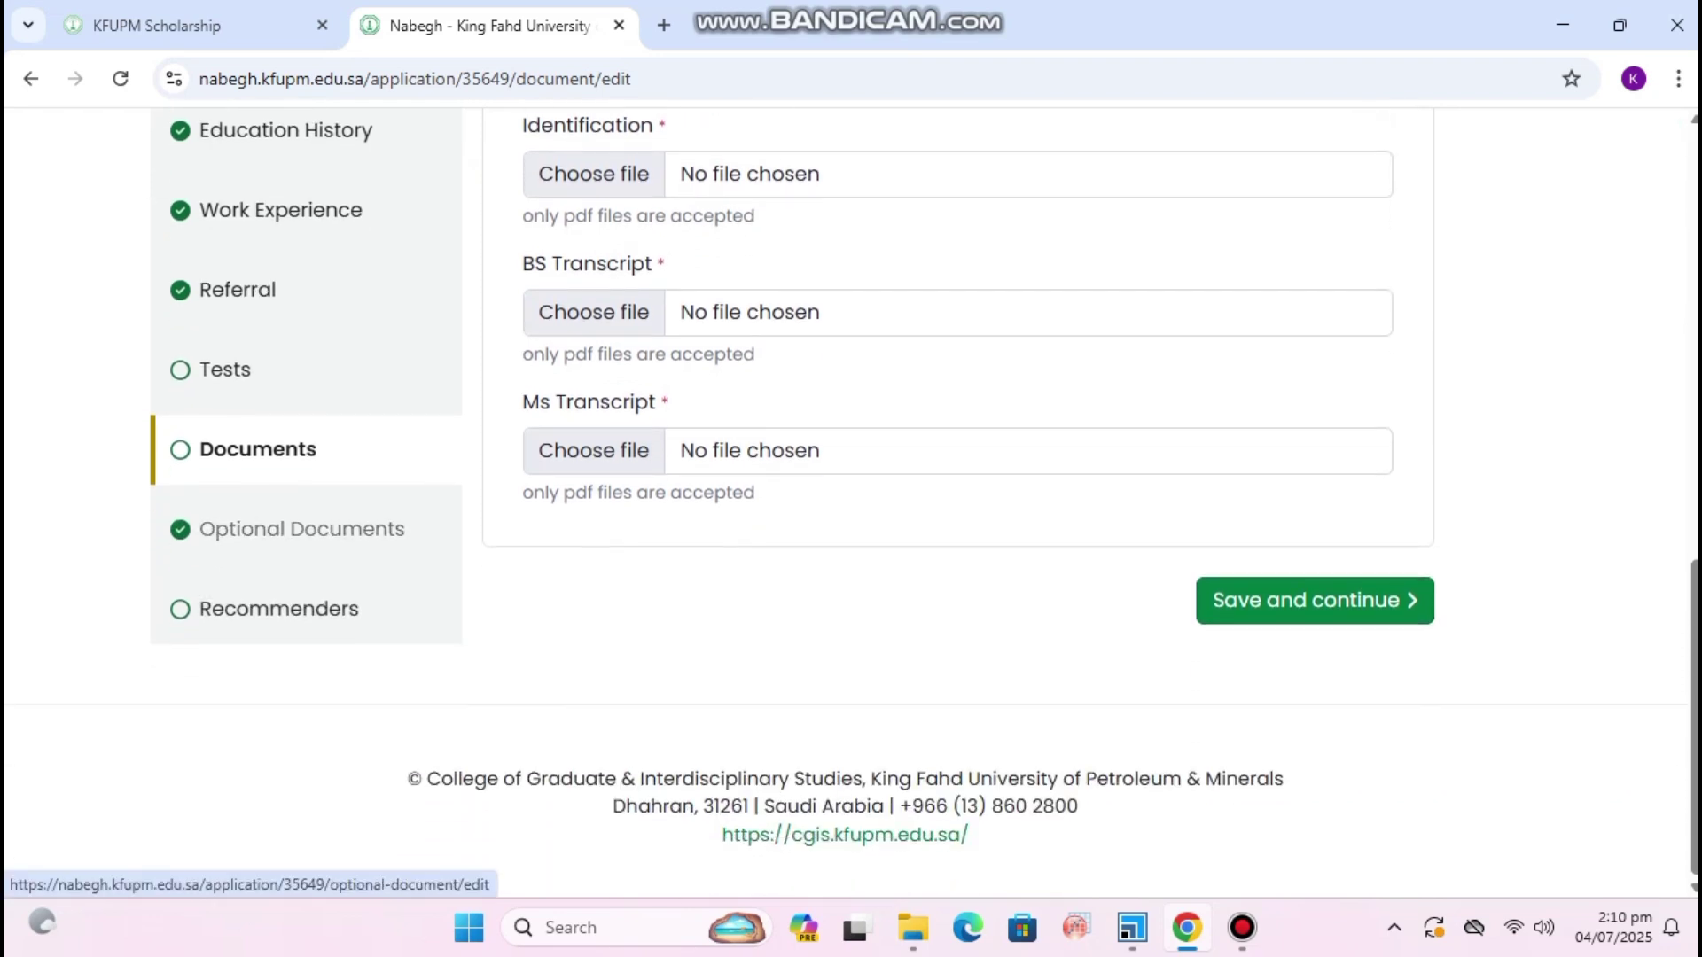
Open the Optional Documents section and review the Miscellaneous and Ms Degree Certificate upload fields.
{"action": "left_click", "coordinate": [302, 529]}
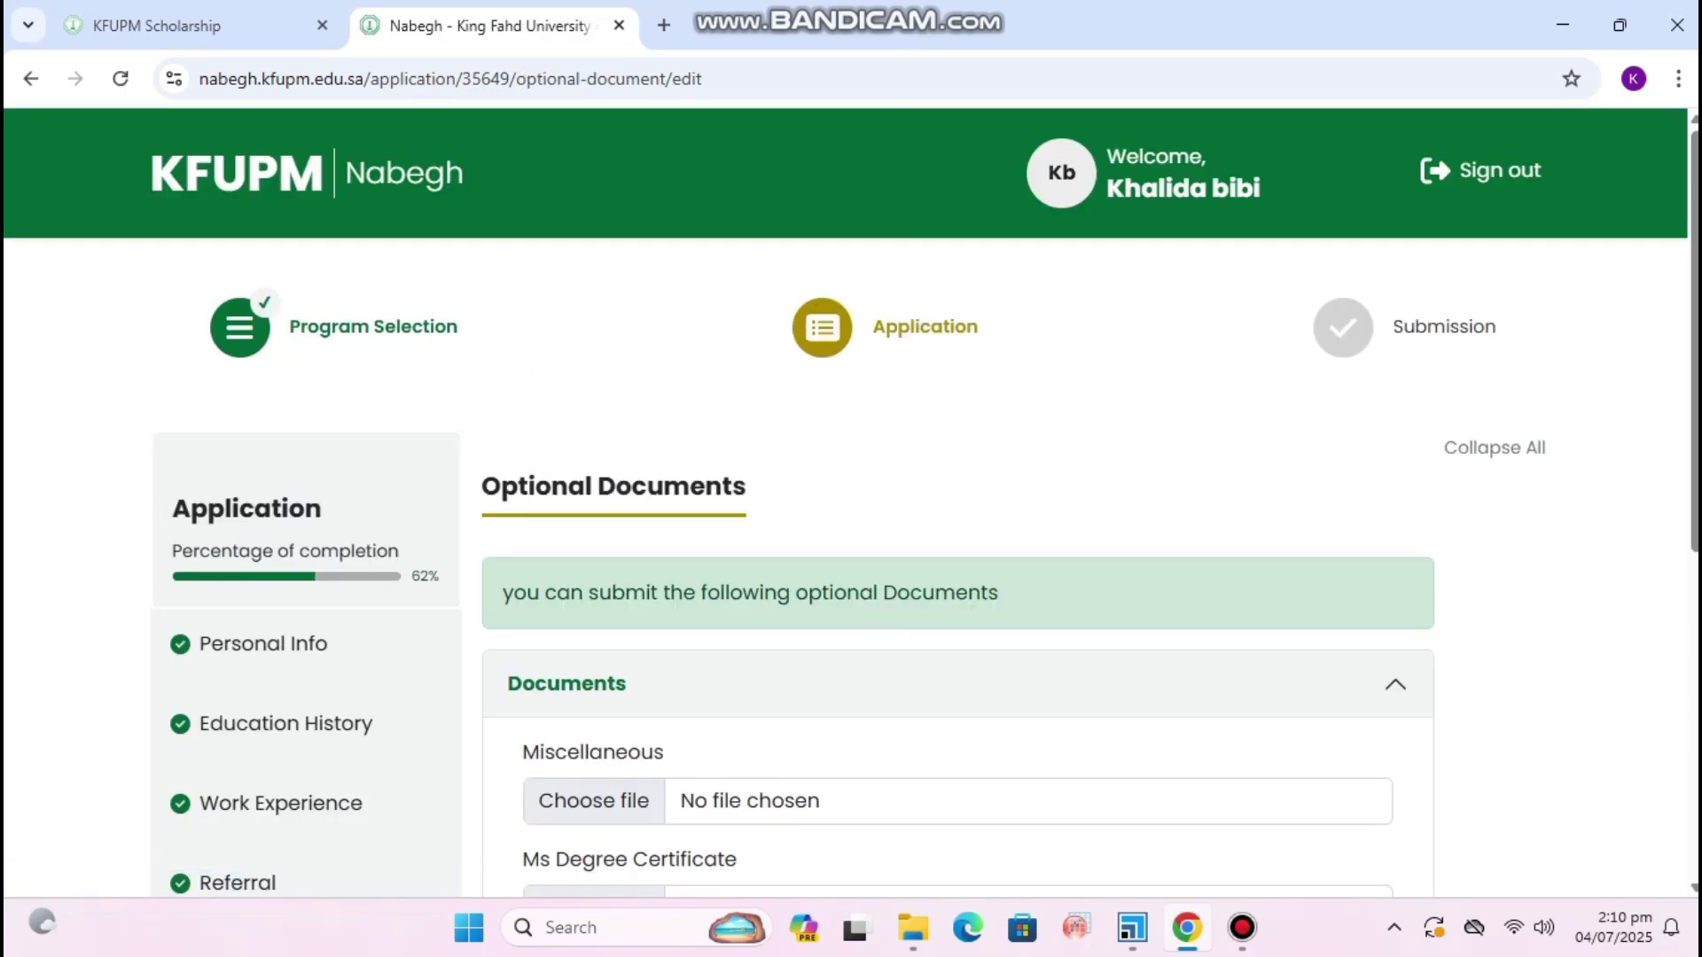
{"action": "scroll", "coordinate": [927, 513], "scroll_direction": "down", "scroll_amount": 3}
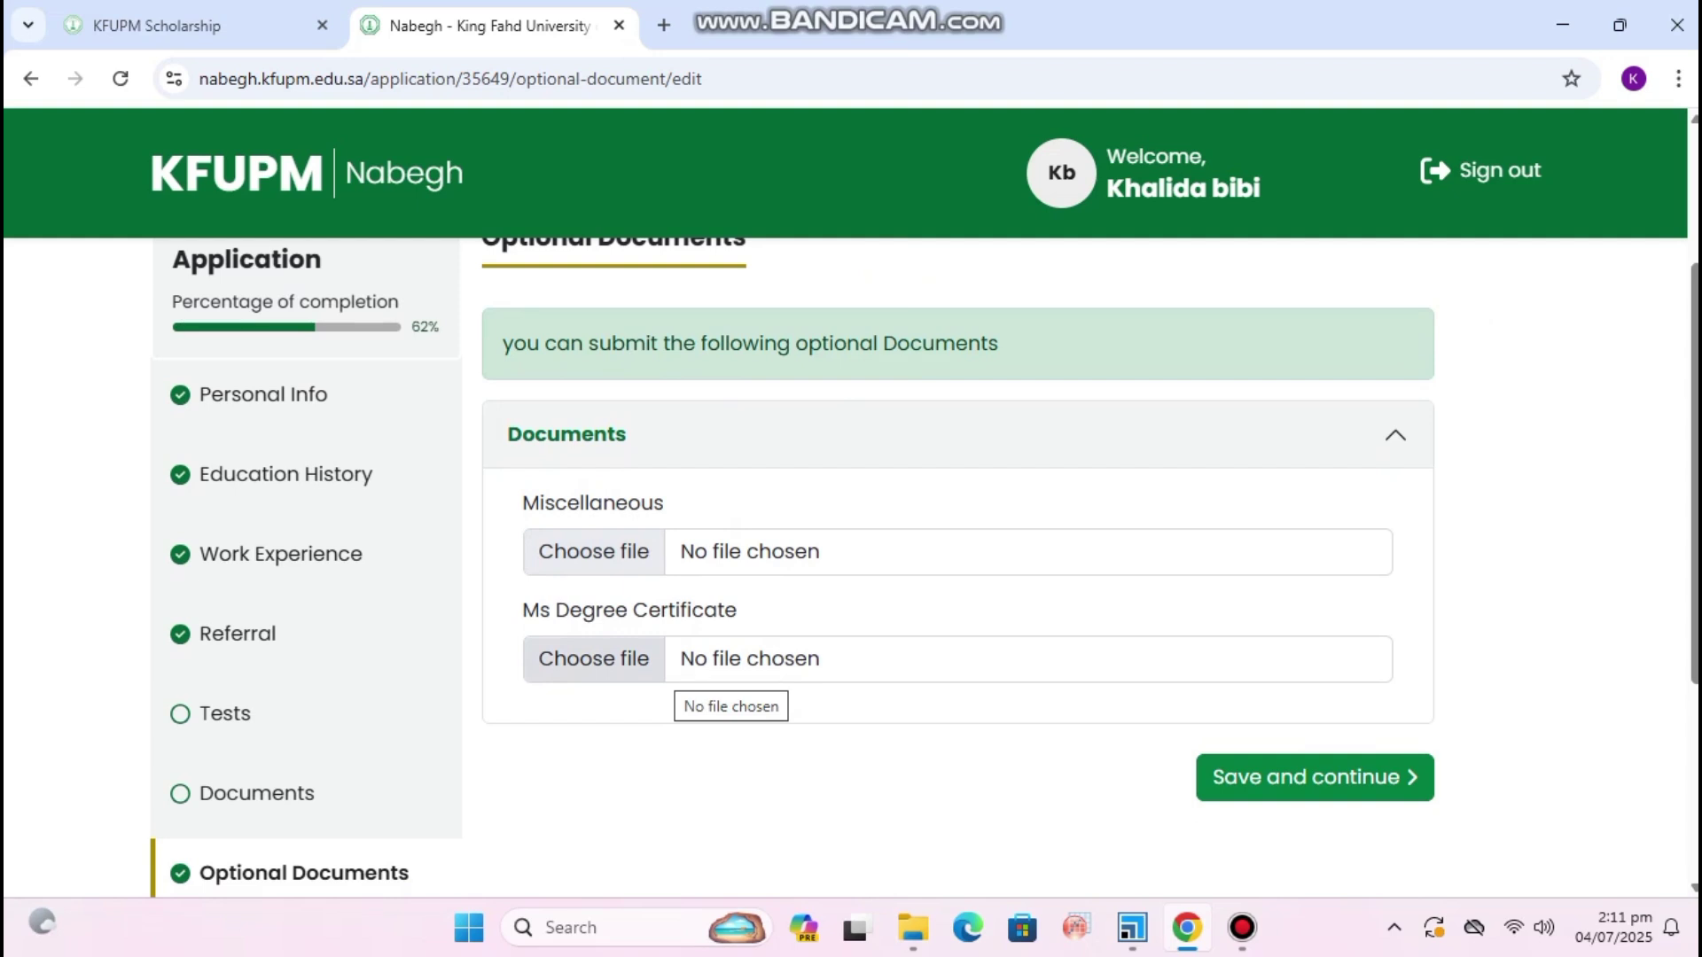
{"action": "scroll", "coordinate": [924, 557], "scroll_direction": "down", "scroll_amount": 3}
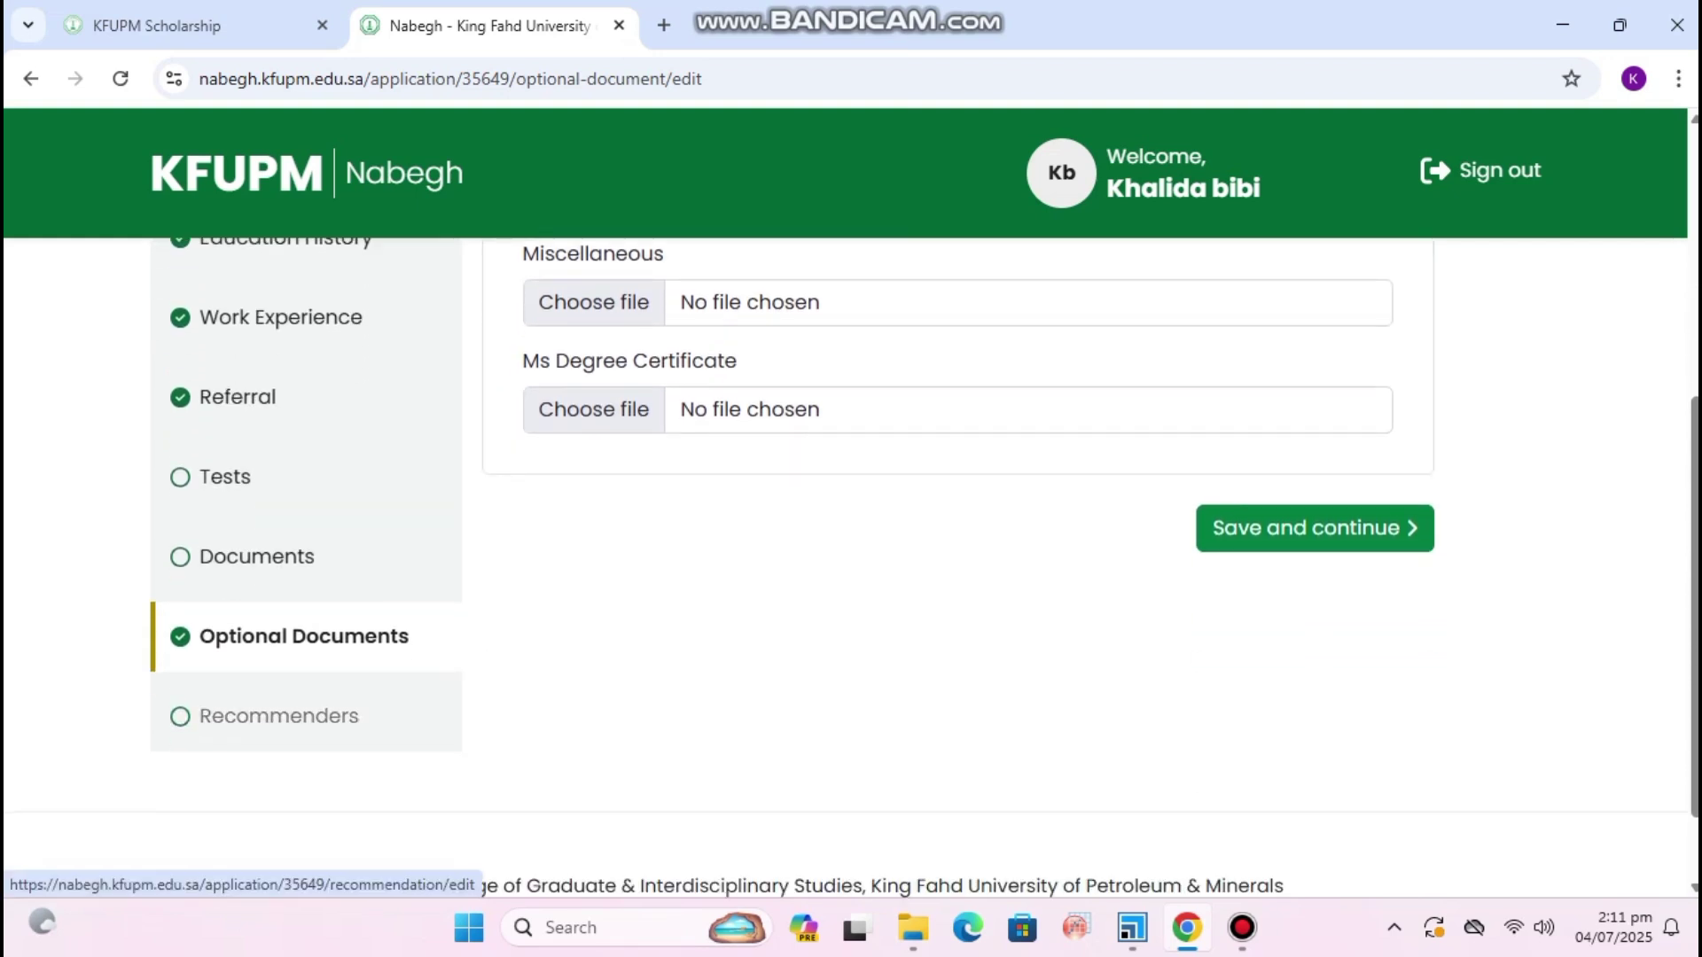
Open the Recommenders section and examine its requirements and the name and email fields for both recommenders, leaving them blank.
{"action": "left_click", "coordinate": [279, 716]}
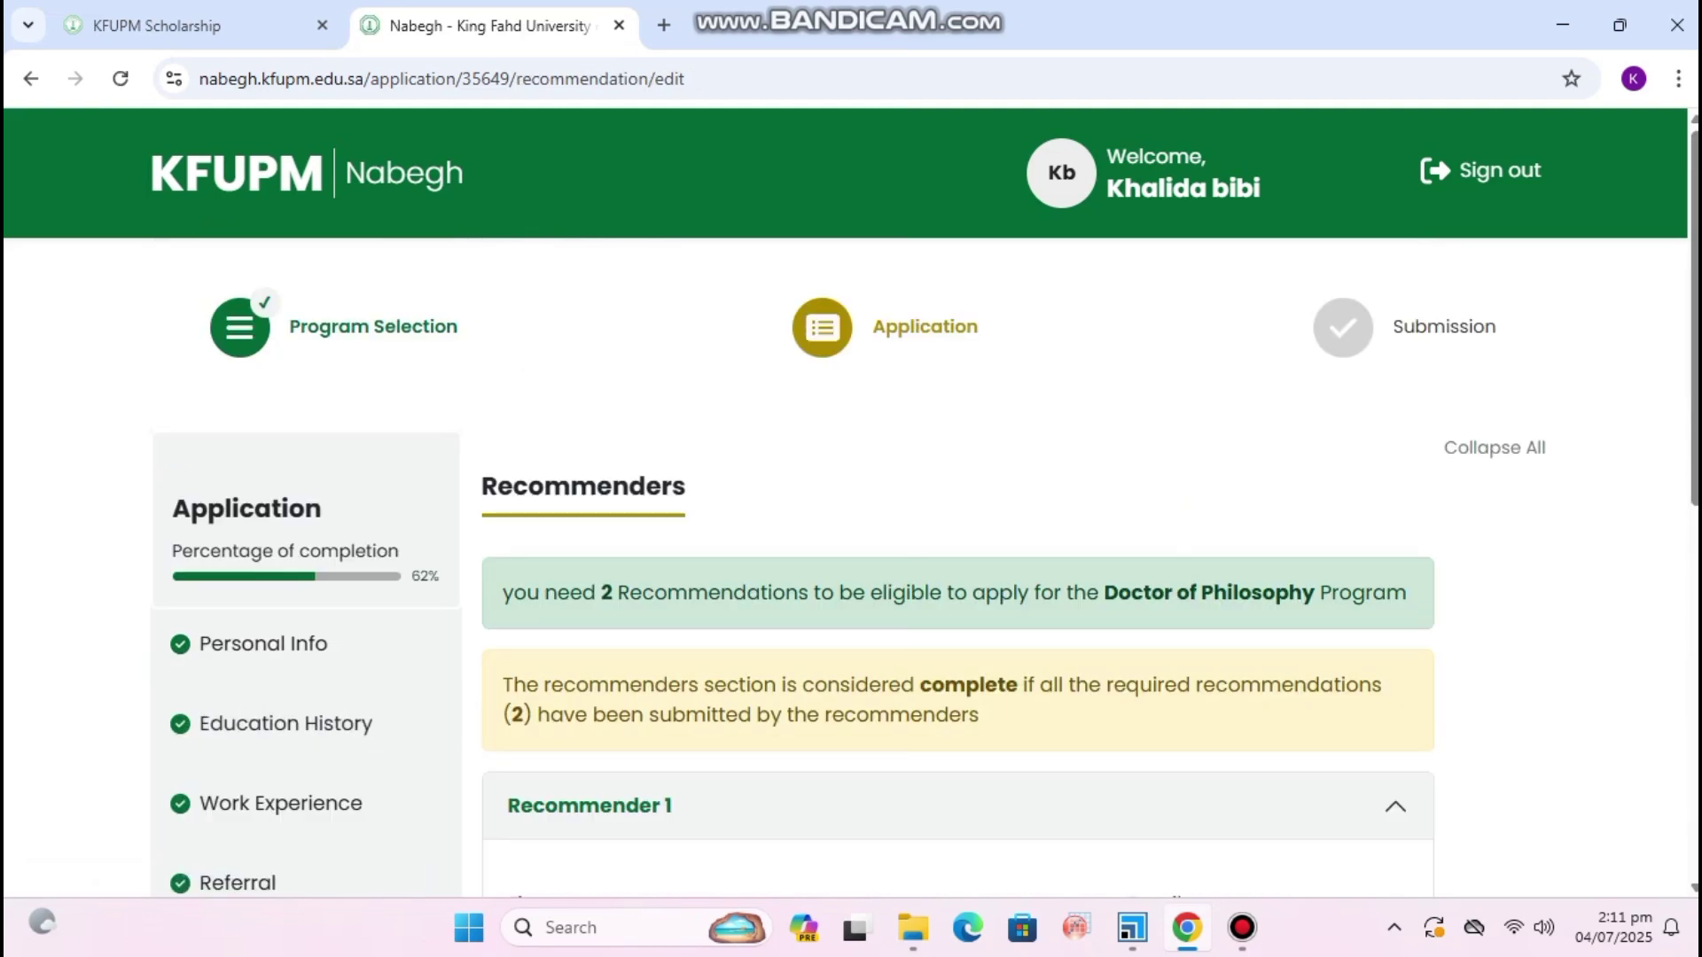
{"action": "scroll", "coordinate": [926, 568], "scroll_direction": "down", "scroll_amount": 4}
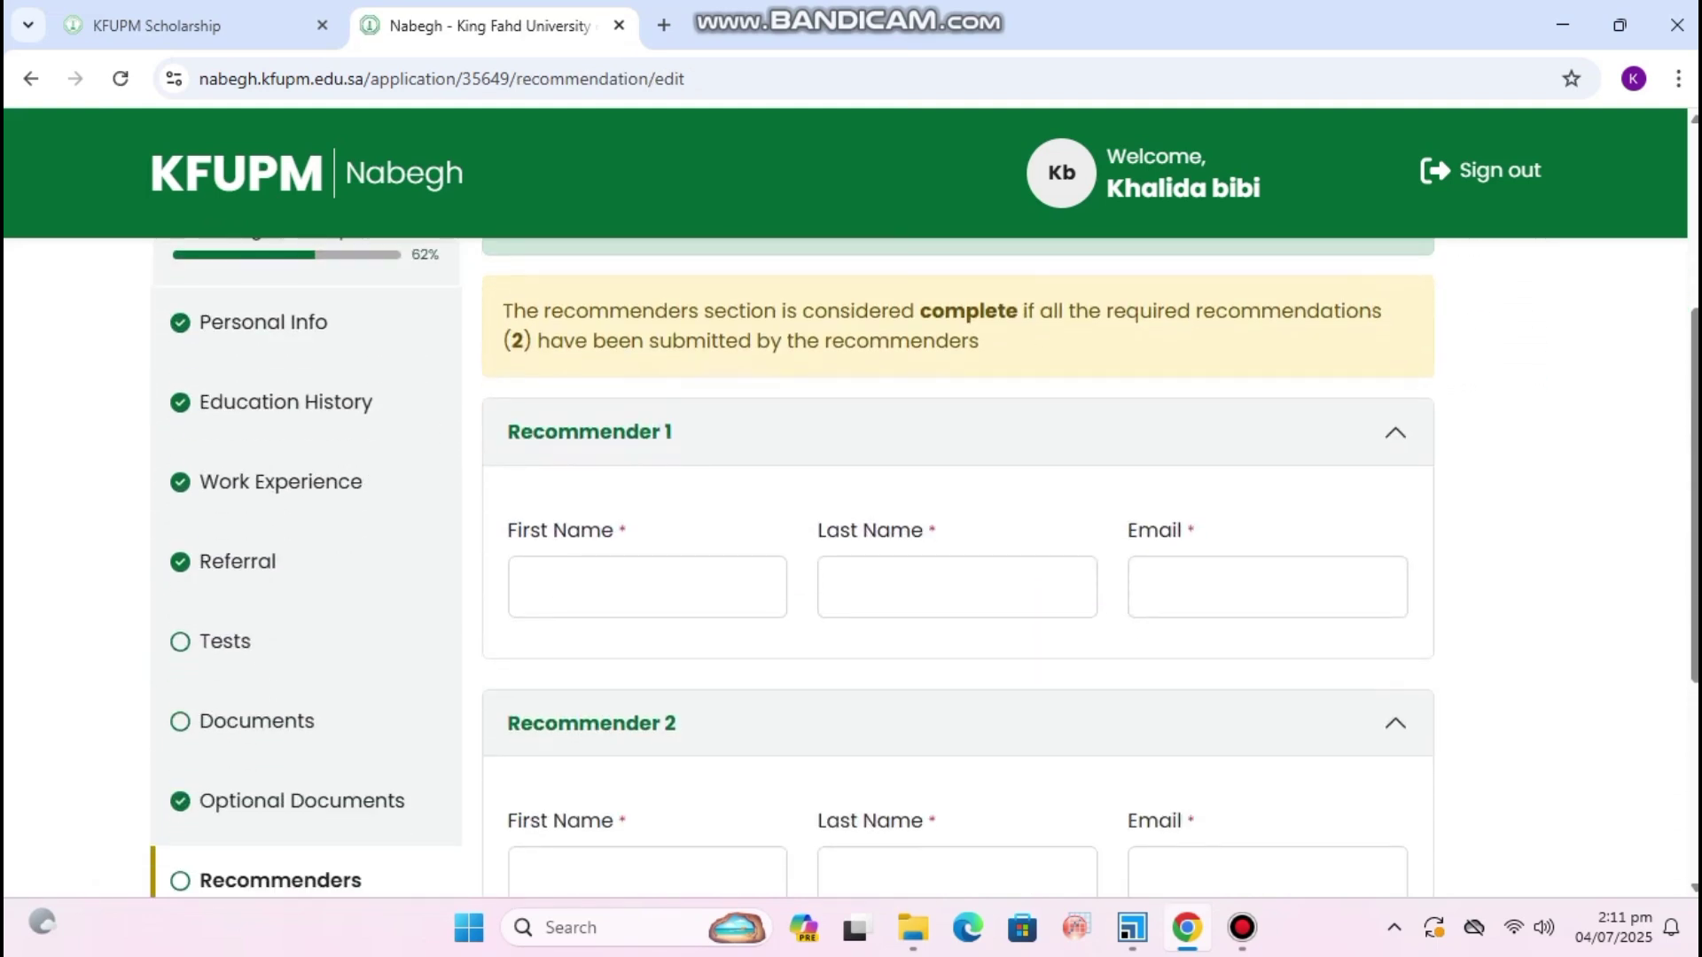
{"action": "scroll", "coordinate": [957, 567], "scroll_direction": "down", "scroll_amount": 3}
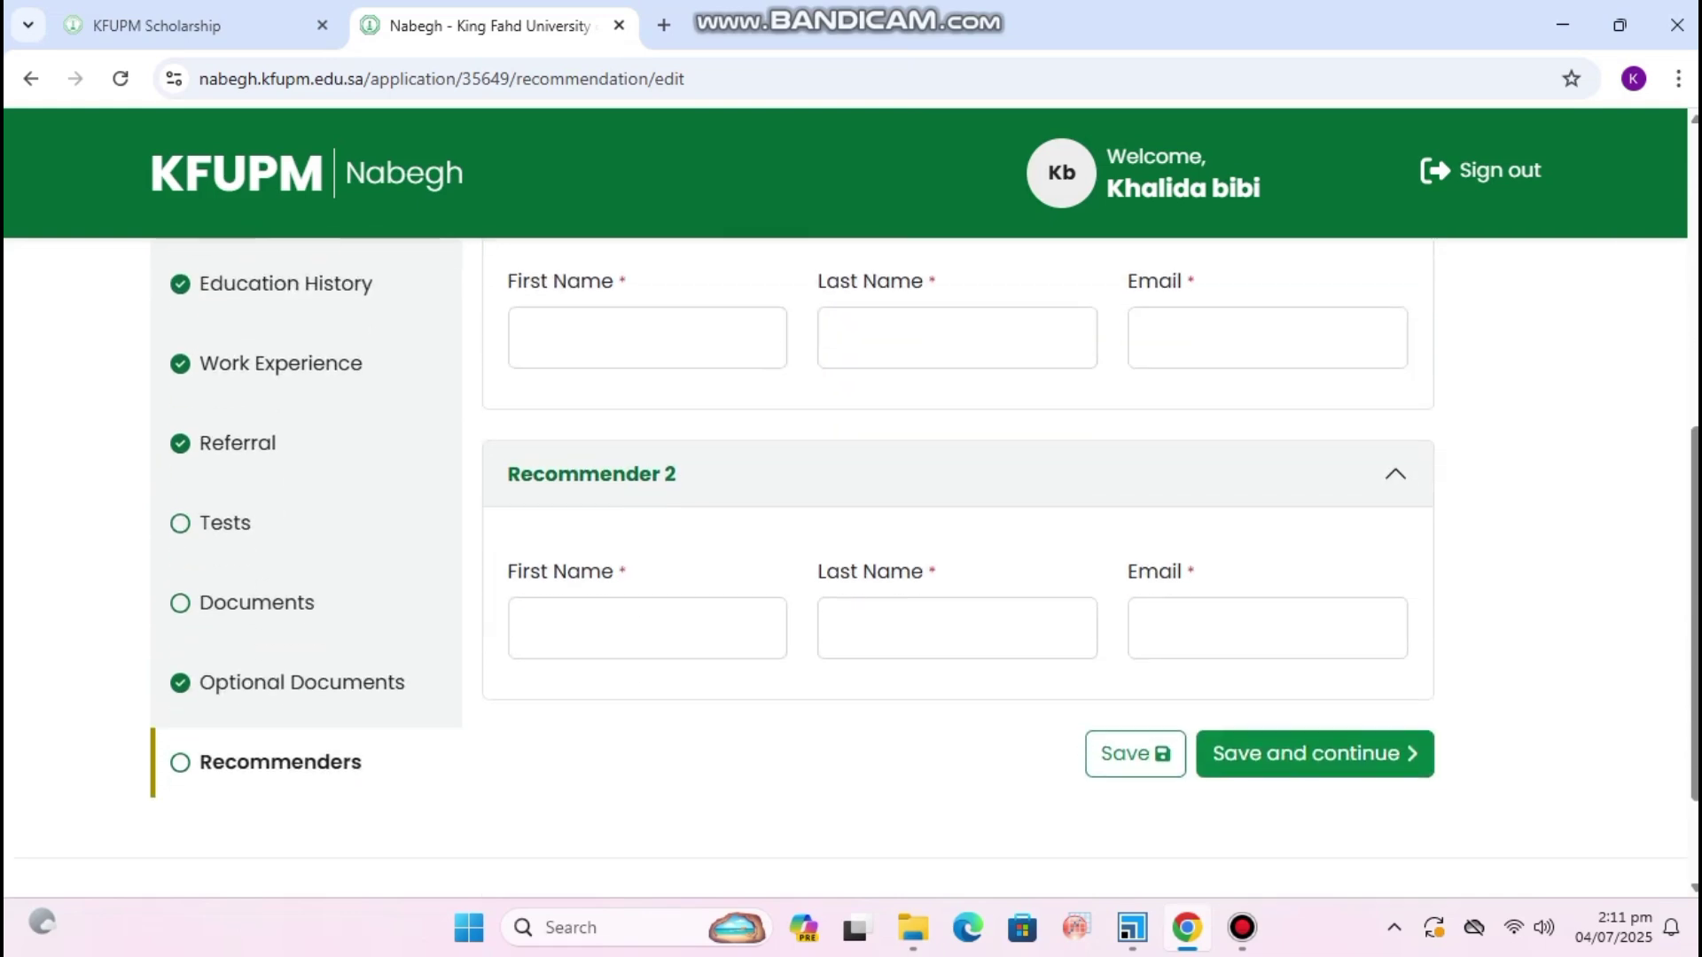
{"action": "scroll", "coordinate": [958, 568], "scroll_direction": "up", "scroll_amount": 4}
{"action": "scroll", "coordinate": [958, 567], "scroll_direction": "down", "scroll_amount": 3}
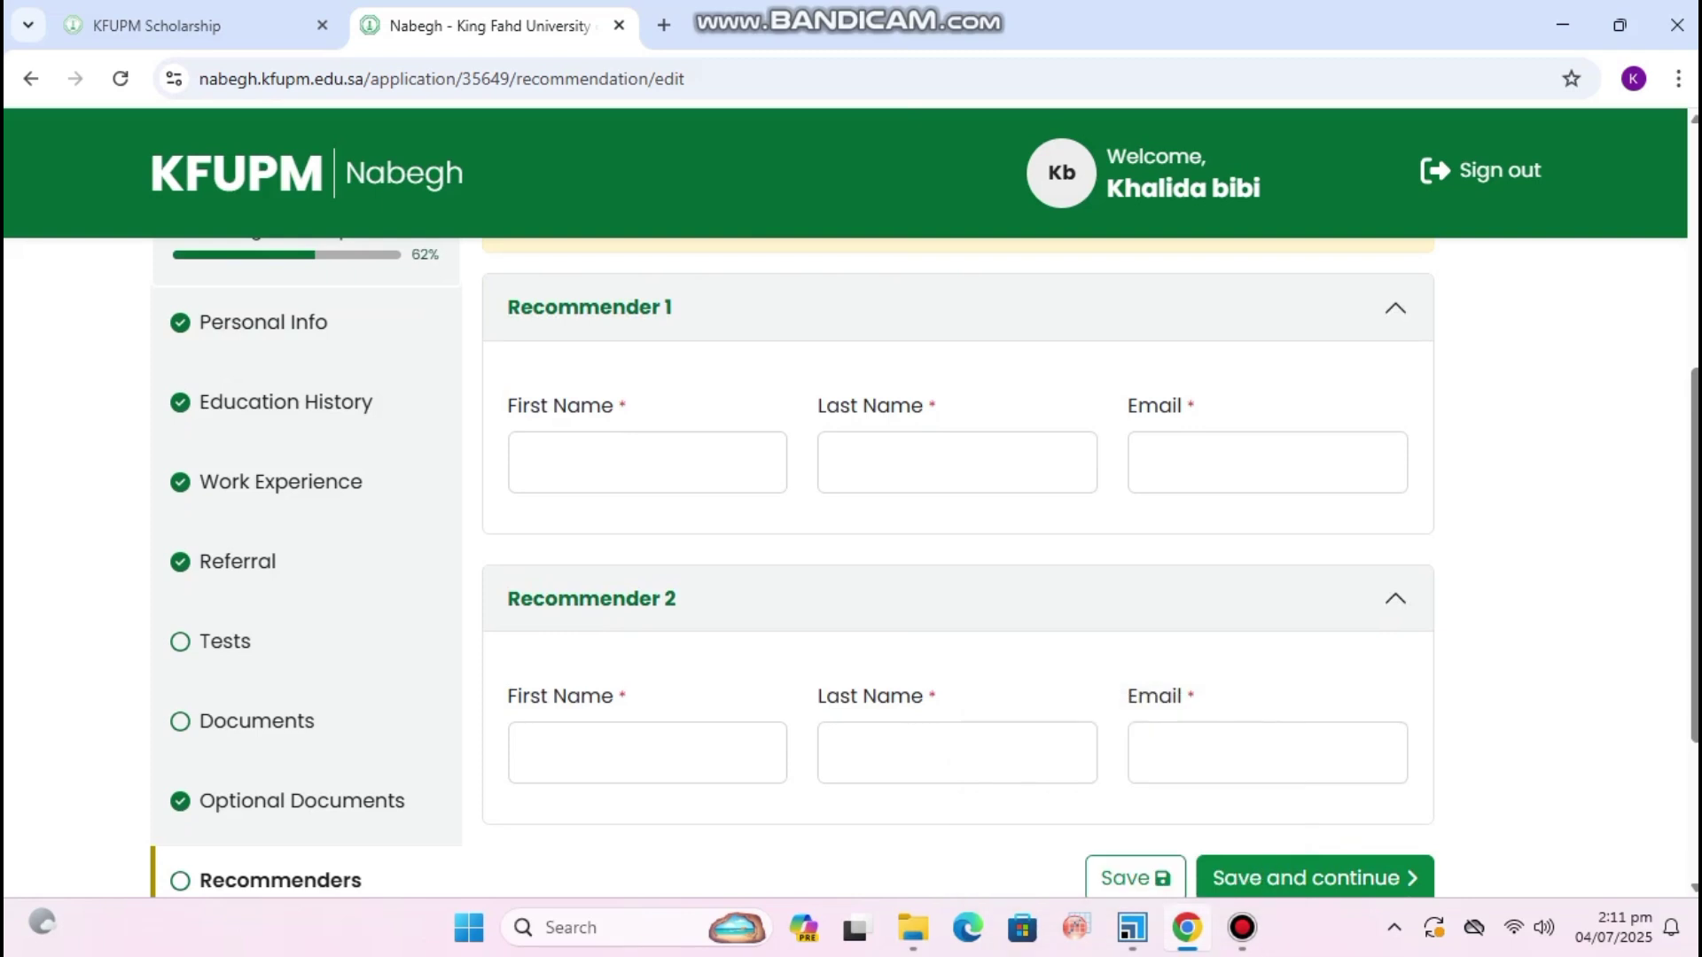
{"action": "scroll", "coordinate": [958, 568], "scroll_direction": "down", "scroll_amount": 2}
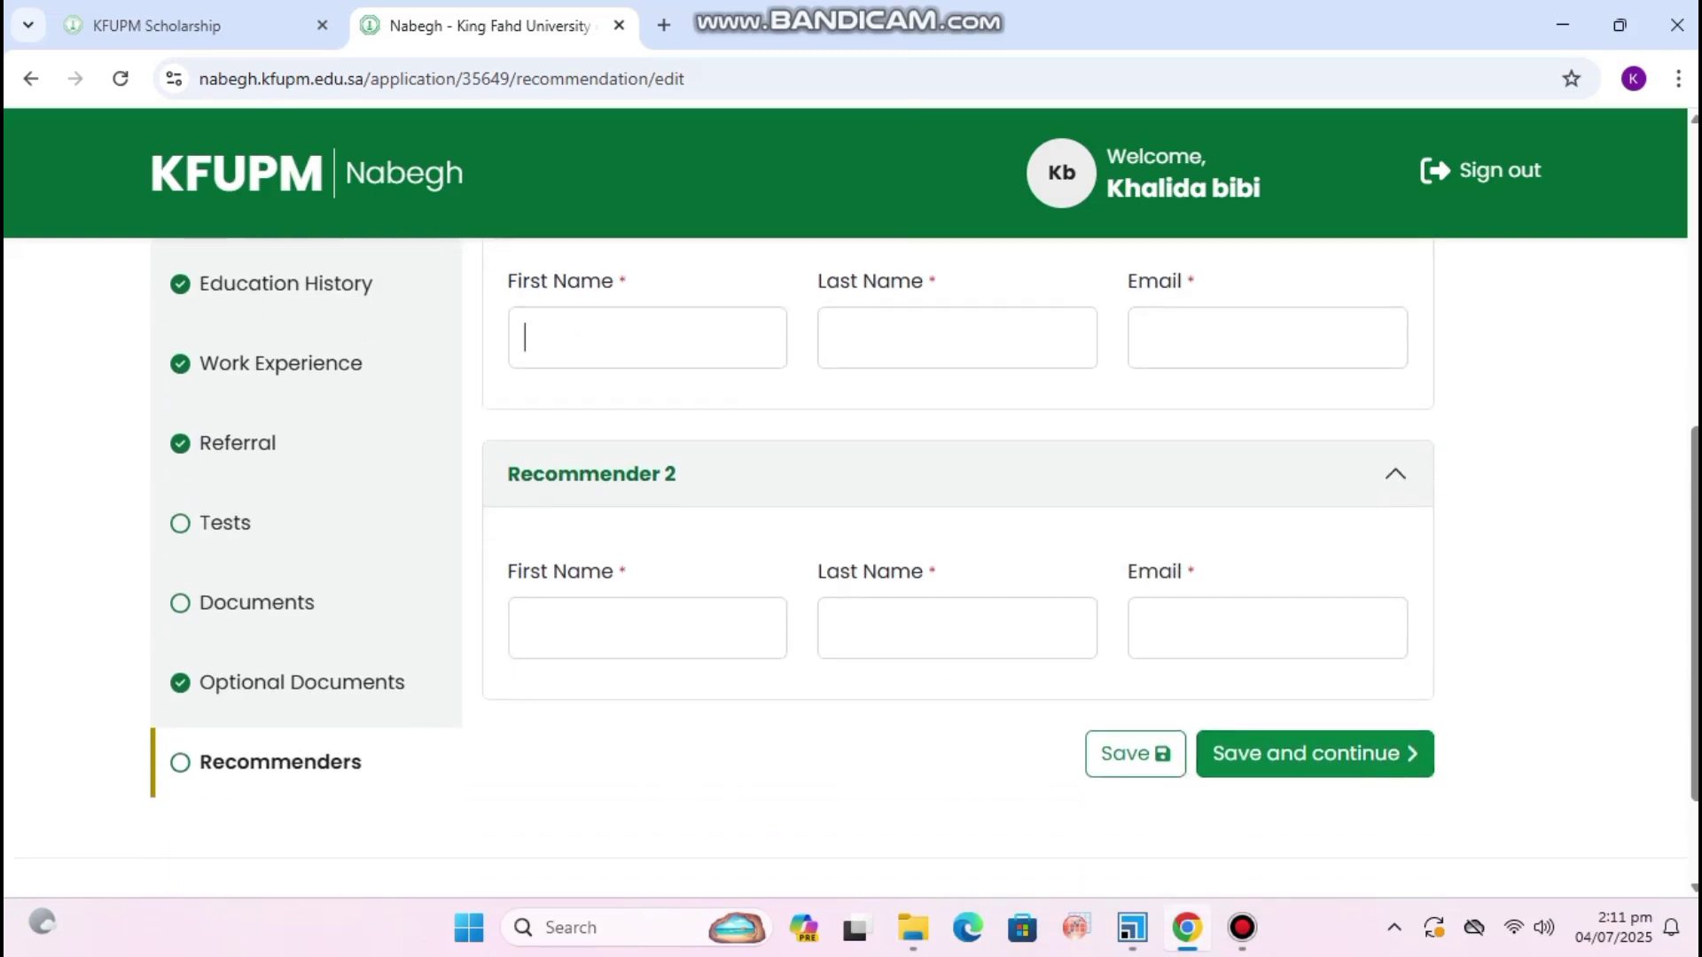
{"action": "left_click", "coordinate": [956, 338]}
{"action": "left_click", "coordinate": [1268, 338]}
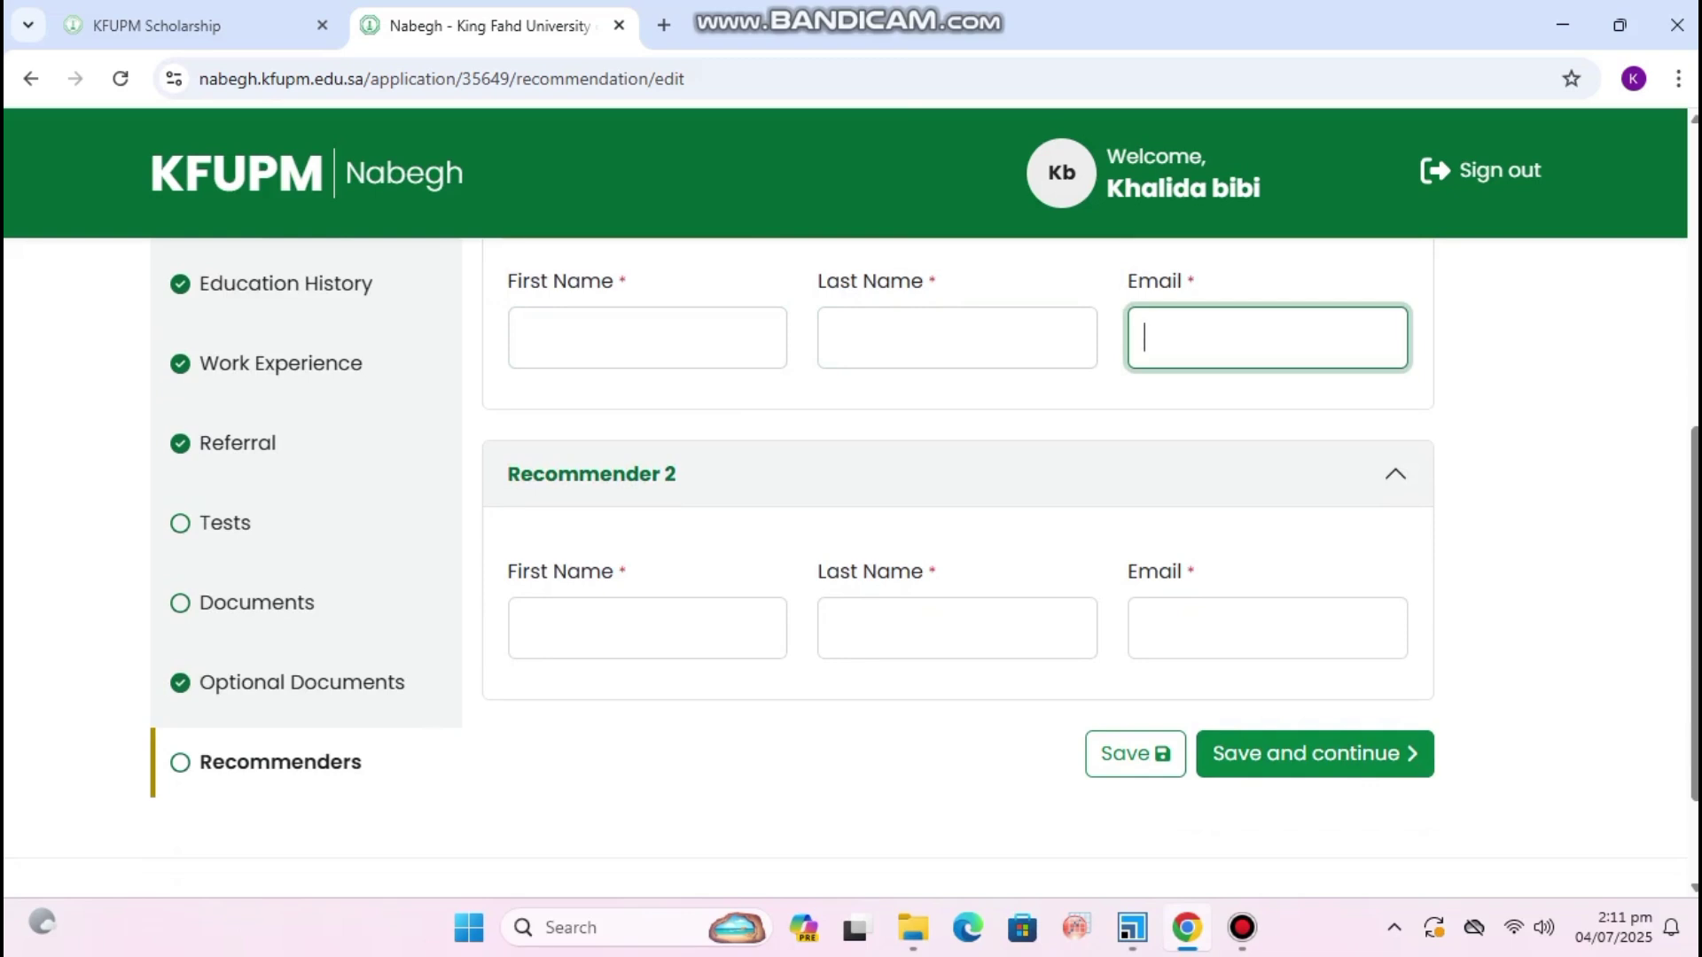
{"action": "scroll", "coordinate": [851, 497], "scroll_direction": "down", "scroll_amount": 2}
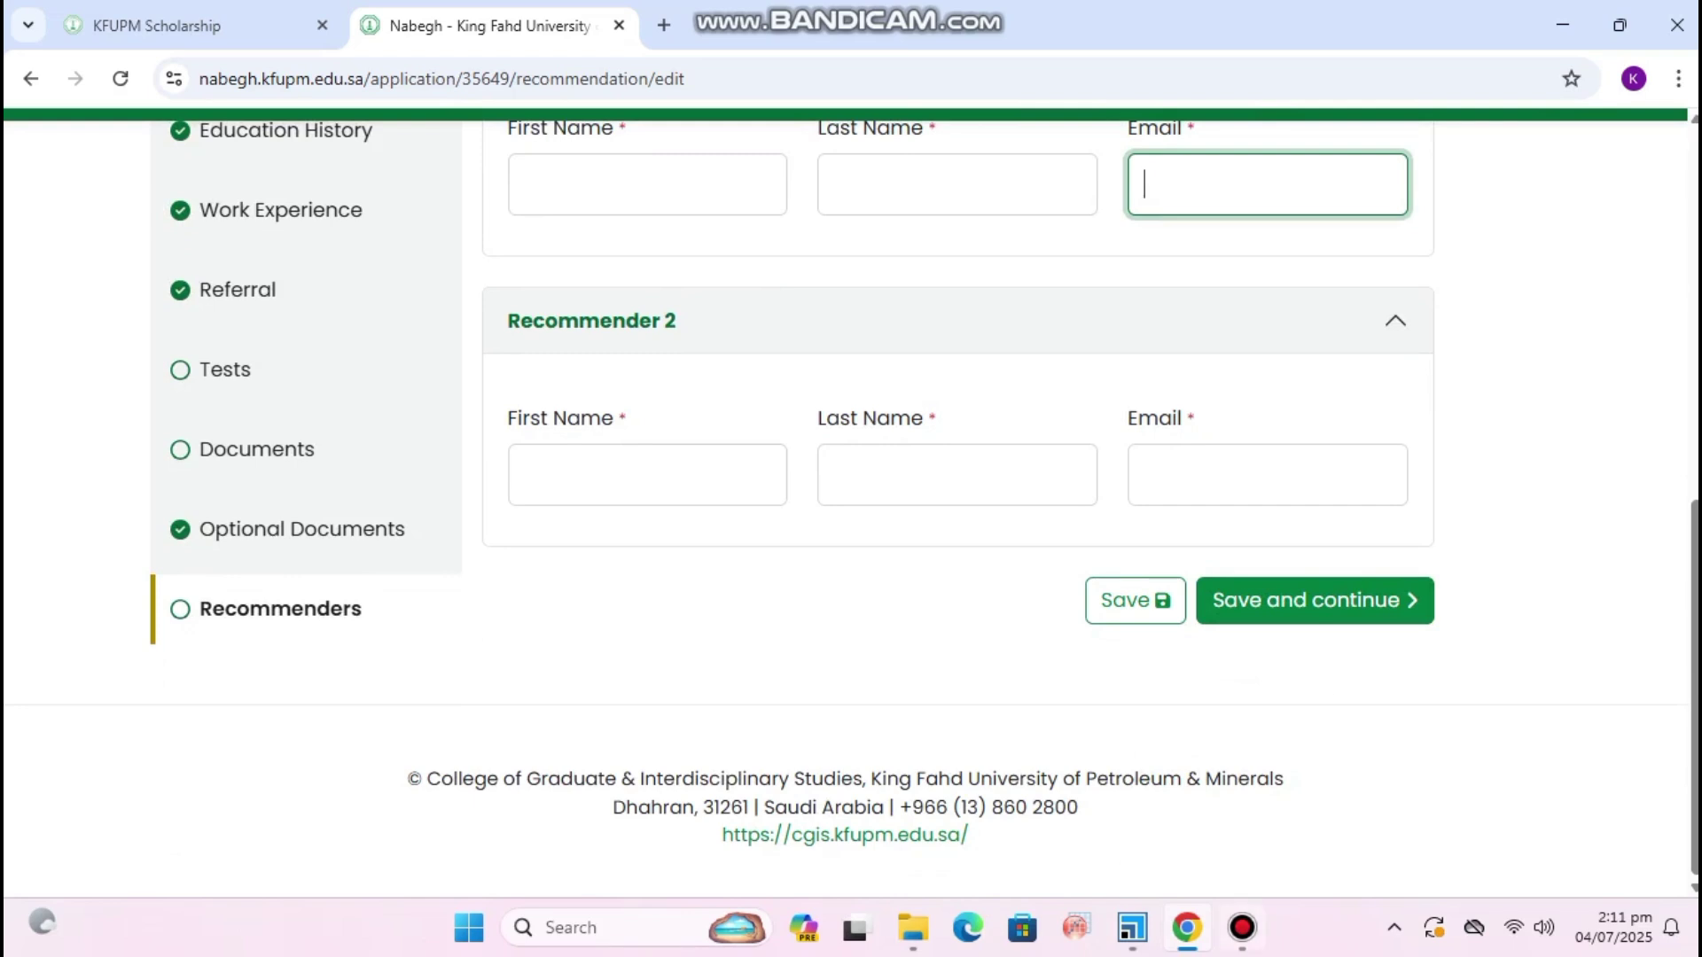
{"action": "mouse_move", "coordinate": [1188, 928]}
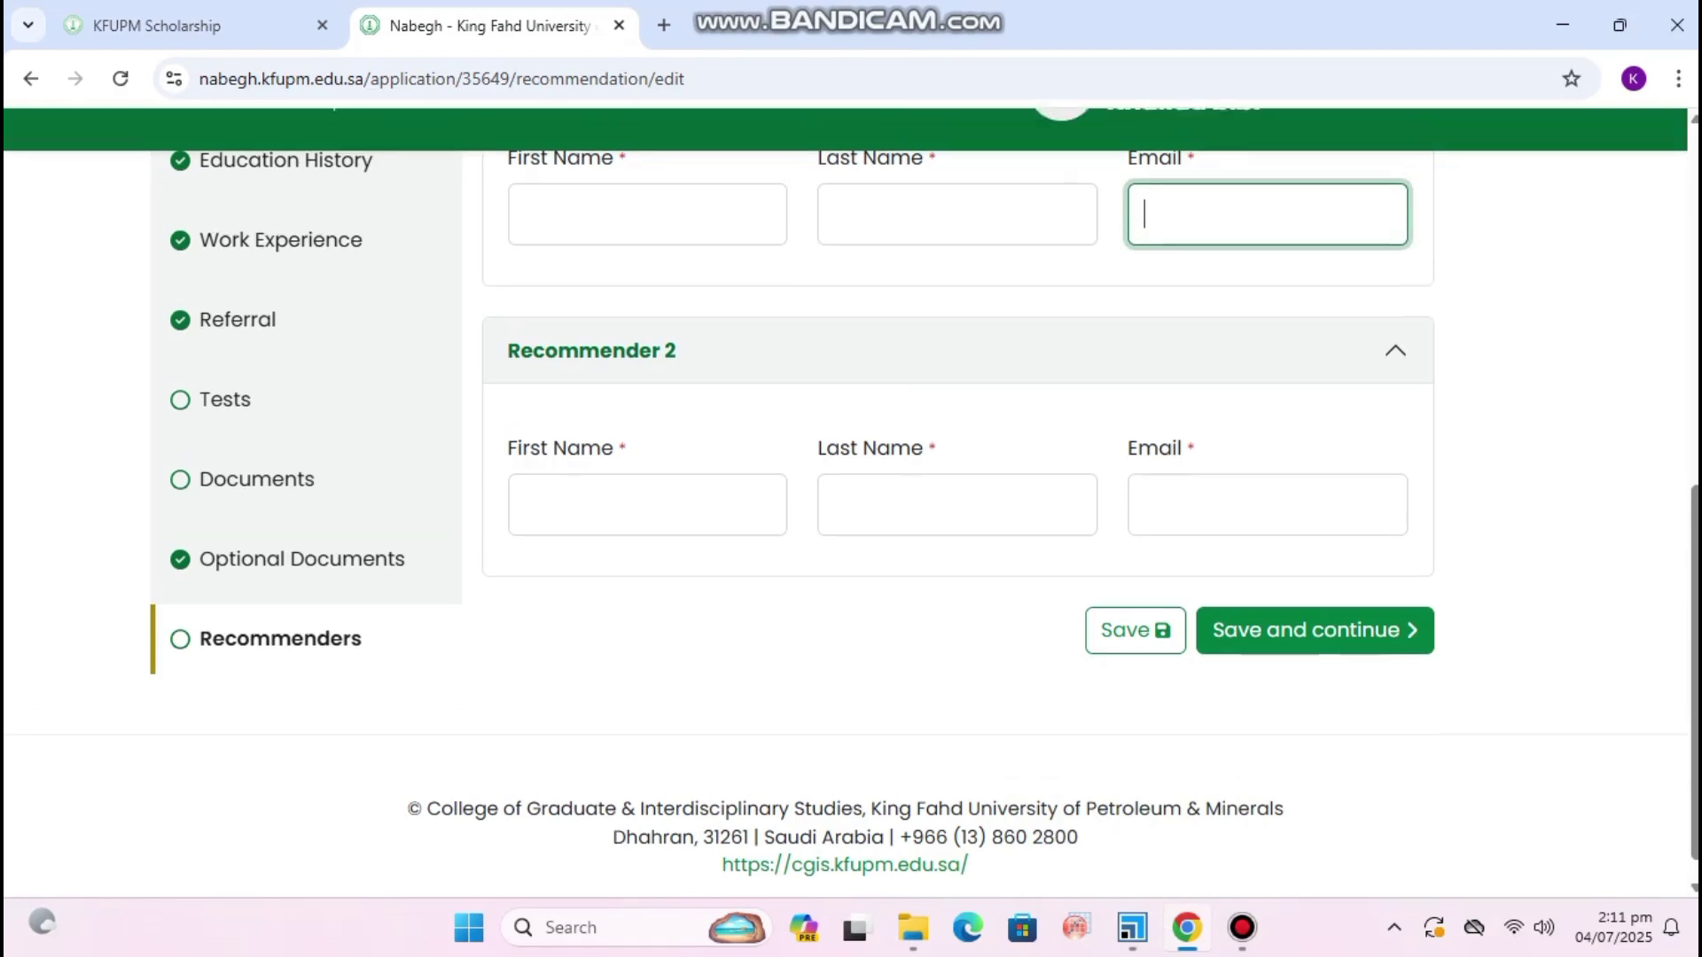
Return from Recommenders to the required Documents section of the application.
{"action": "scroll", "coordinate": [257, 532], "scroll_direction": "up", "scroll_amount": 2}
{"action": "left_click", "coordinate": [256, 573]}
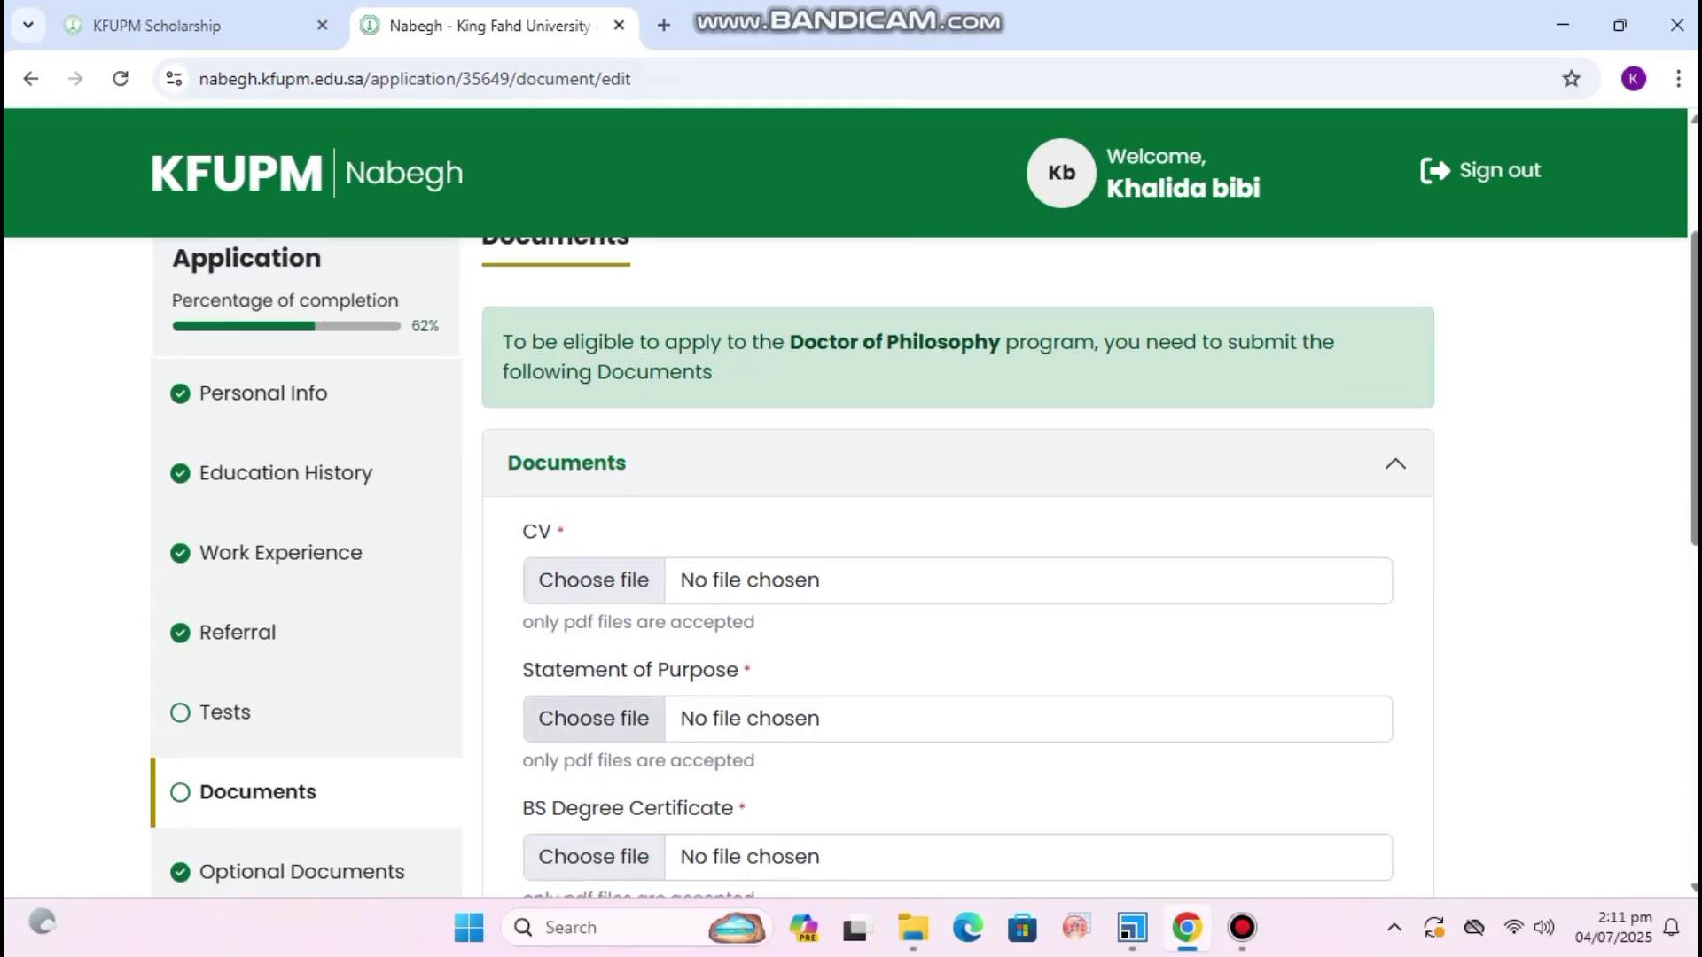
Examine the required PDF uploads in the Documents section, from the CV and Statement of Purpose through the Ms Transcript.
{"action": "scroll", "coordinate": [957, 567], "scroll_direction": "down", "scroll_amount": 3}
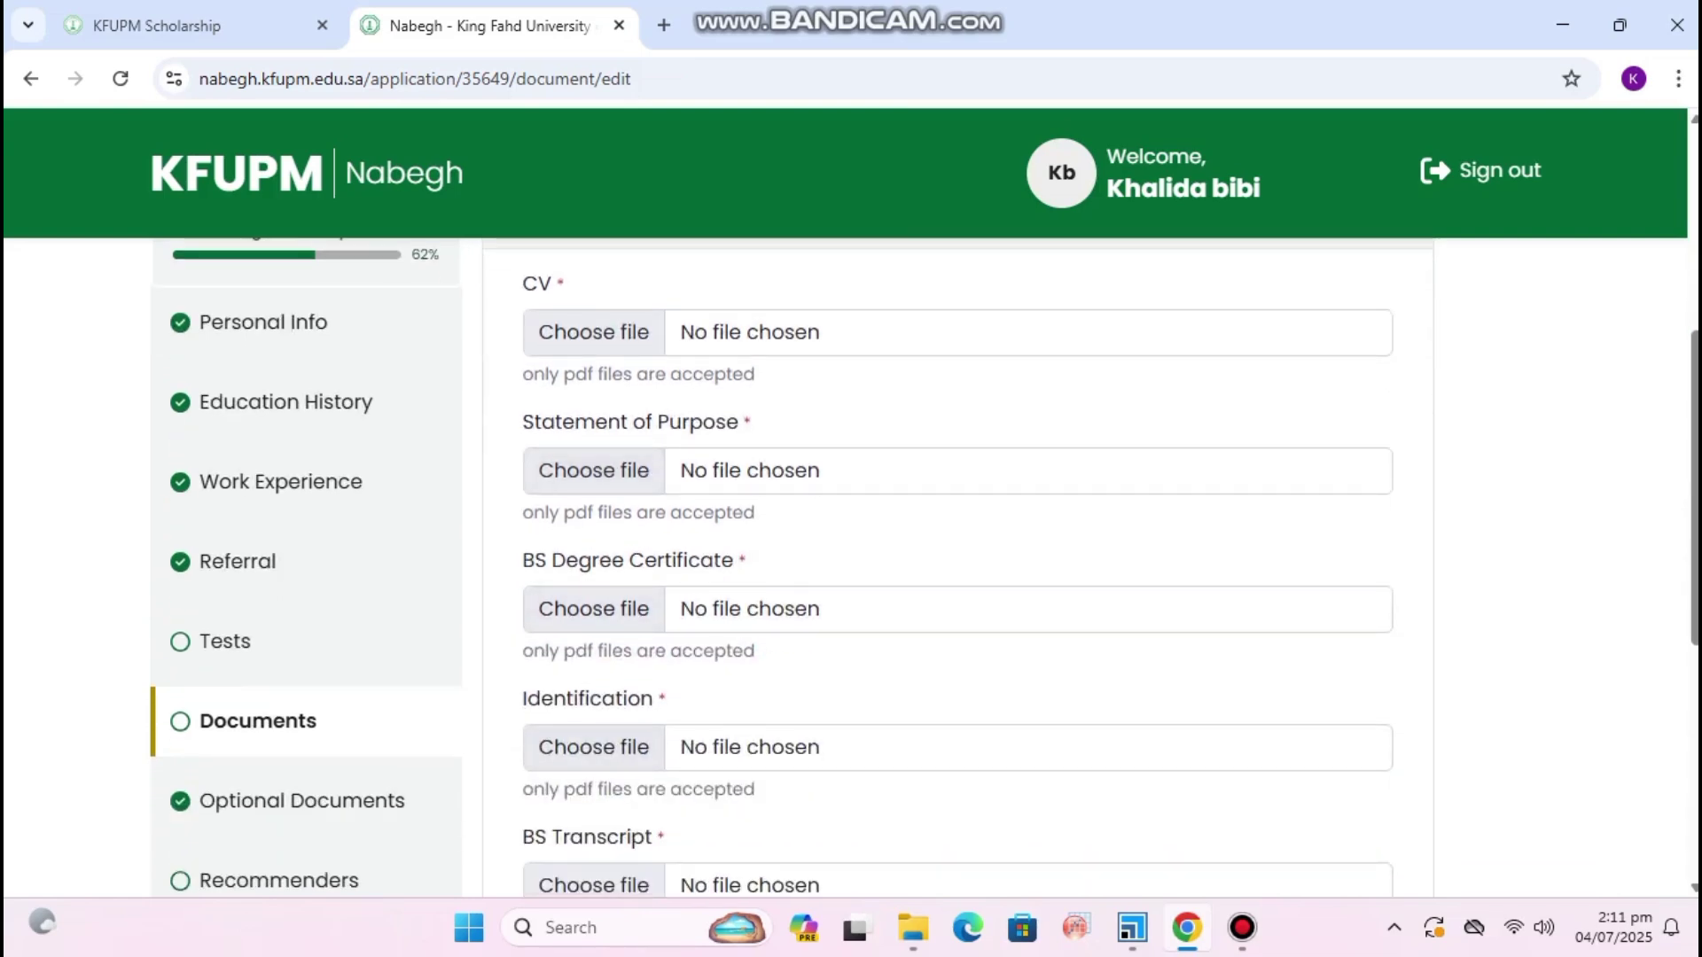
{"action": "scroll", "coordinate": [958, 567], "scroll_direction": "down", "scroll_amount": 2}
{"action": "scroll", "coordinate": [958, 567], "scroll_direction": "down", "scroll_amount": 1}
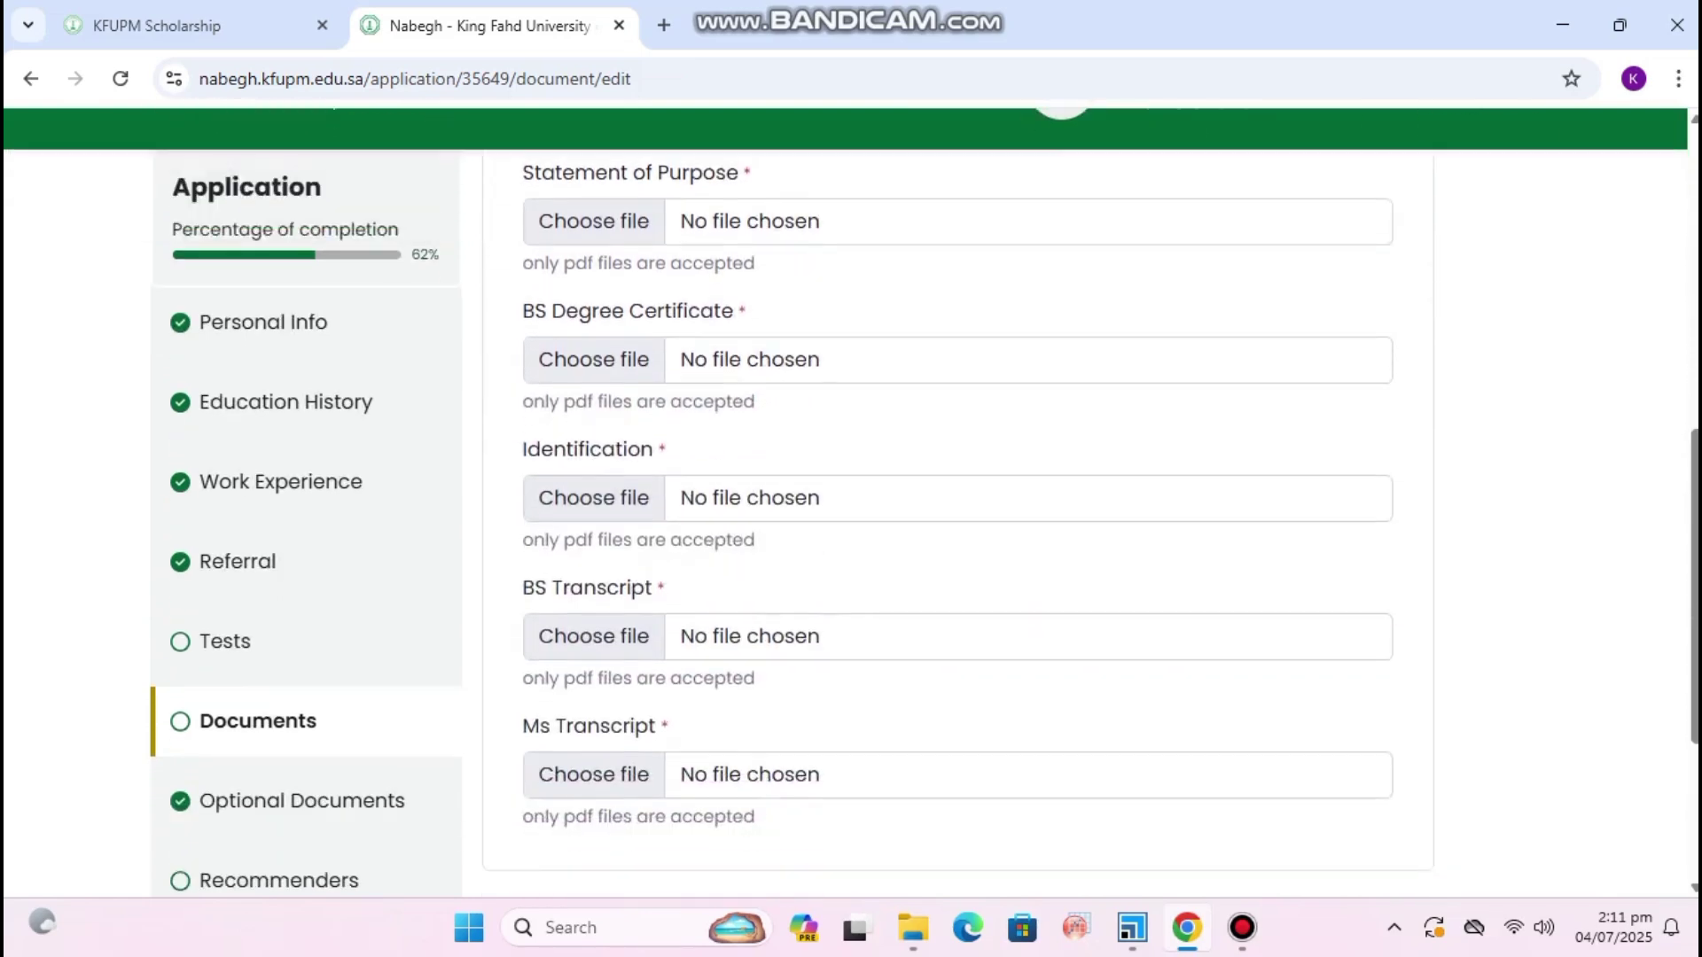
{"action": "scroll", "coordinate": [957, 568], "scroll_direction": "up", "scroll_amount": 2}
{"action": "scroll", "coordinate": [594, 580], "scroll_direction": "up", "scroll_amount": 4}
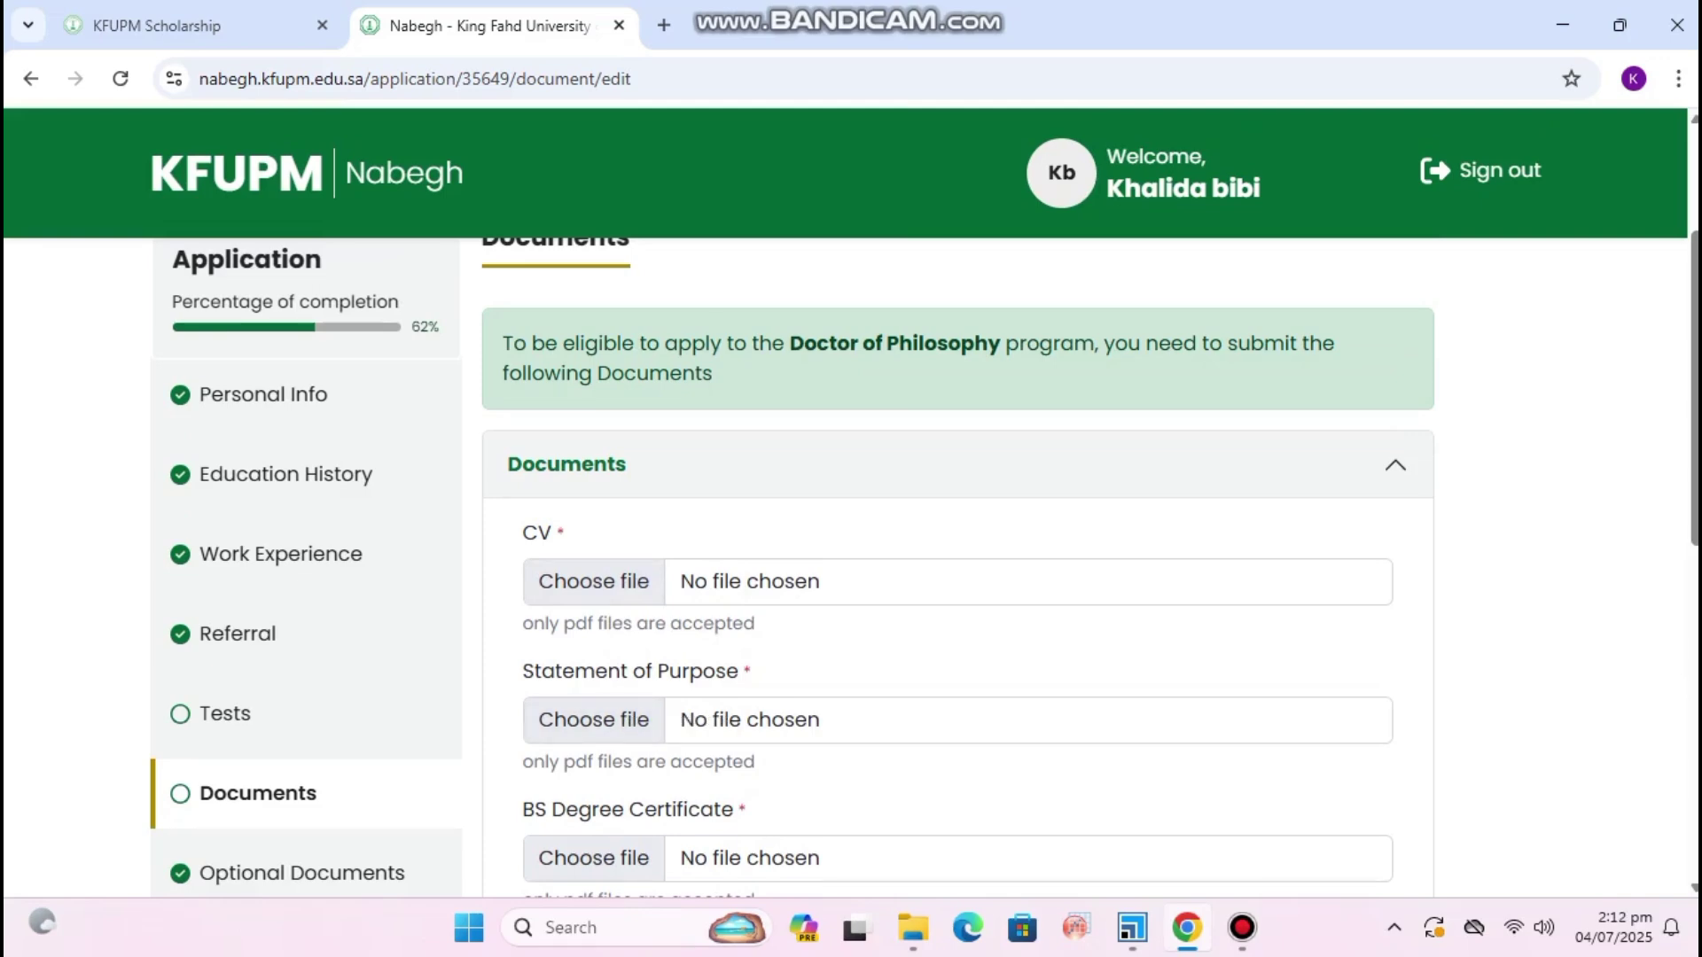
{"action": "scroll", "coordinate": [924, 564], "scroll_direction": "down", "scroll_amount": 1}
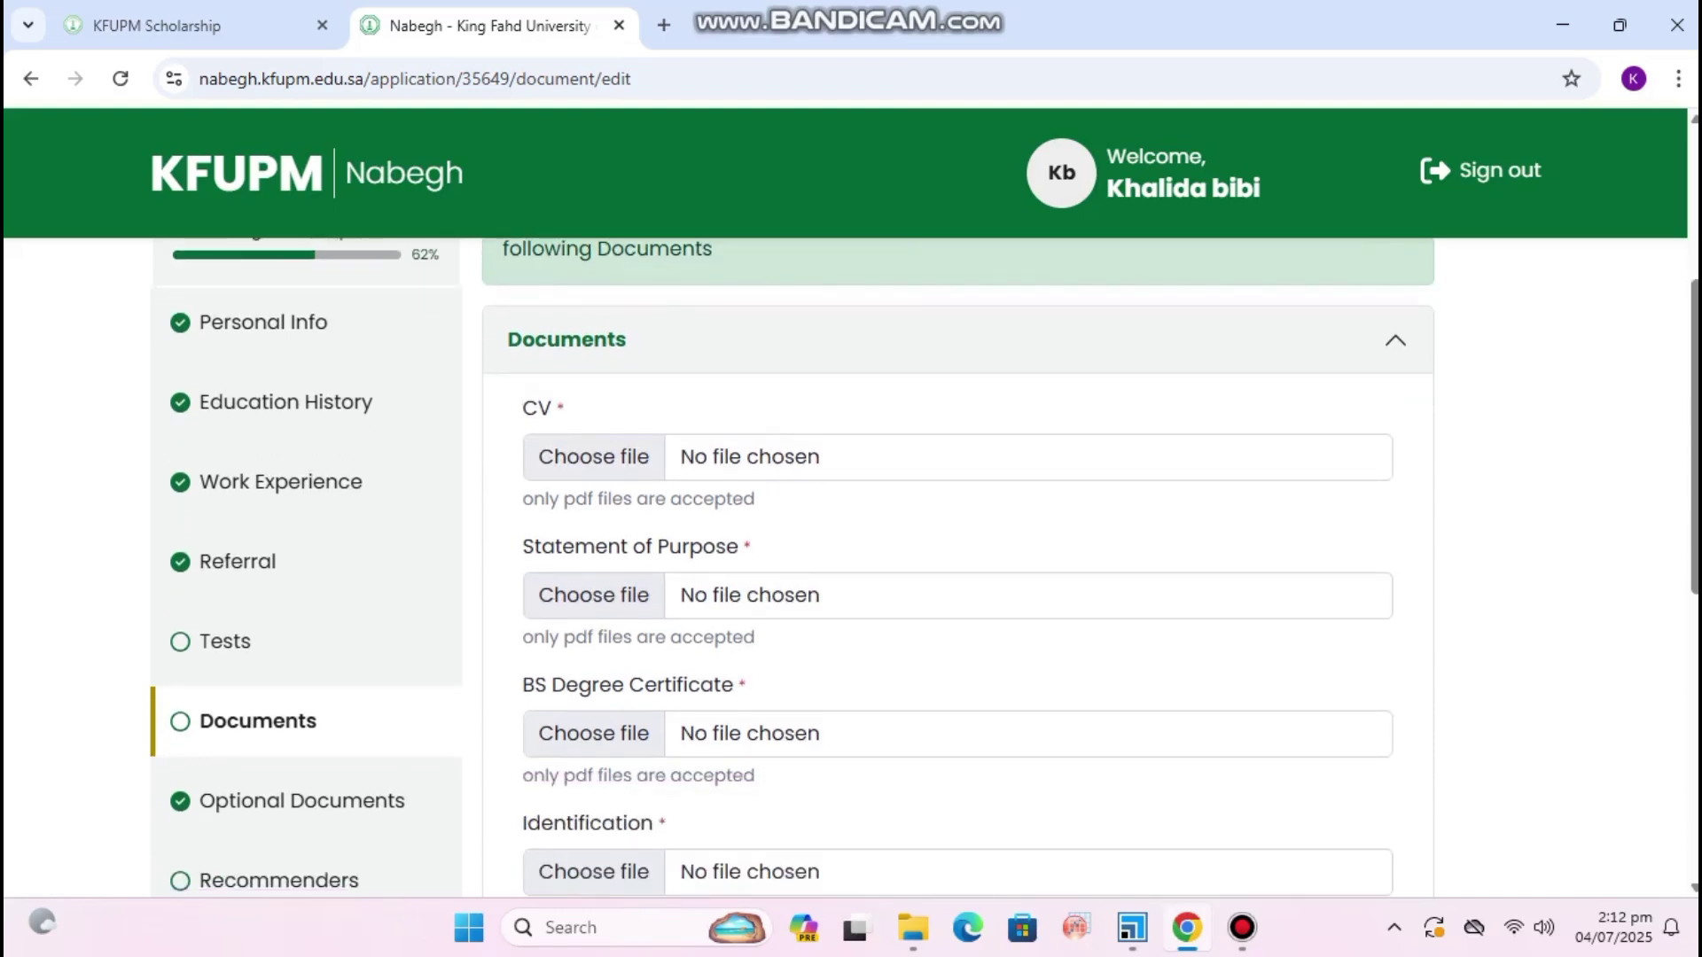
{"action": "scroll", "coordinate": [958, 567], "scroll_direction": "down", "scroll_amount": 3}
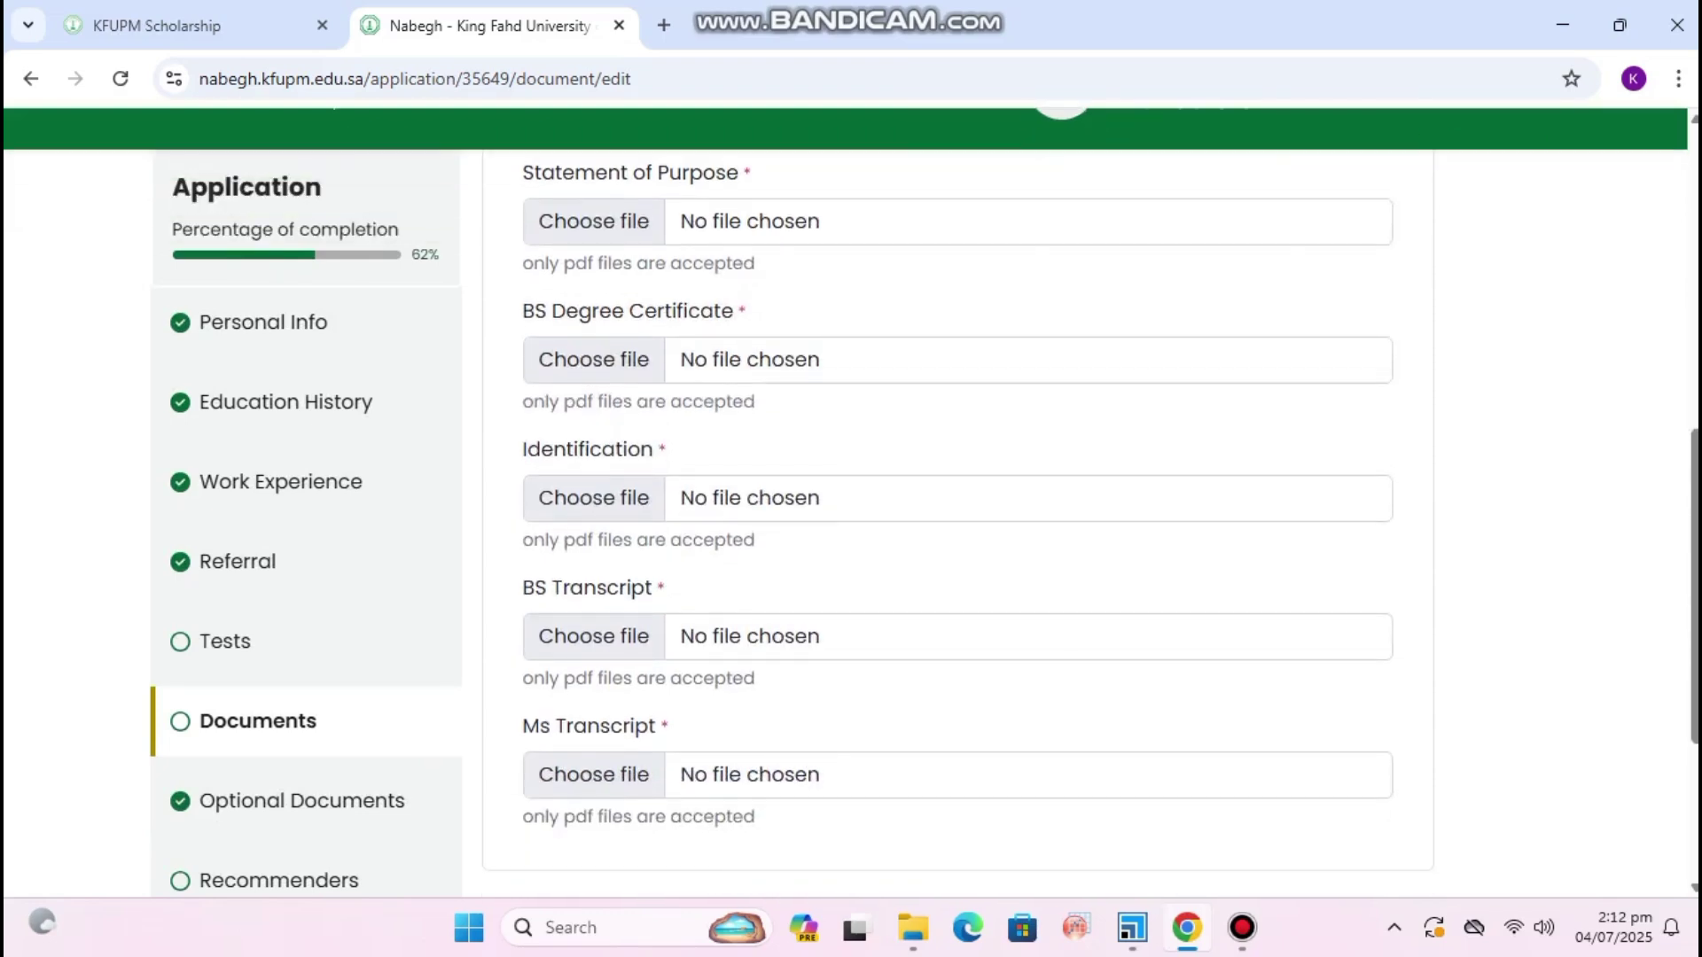
{"action": "scroll", "coordinate": [802, 665], "scroll_direction": "down", "scroll_amount": 1}
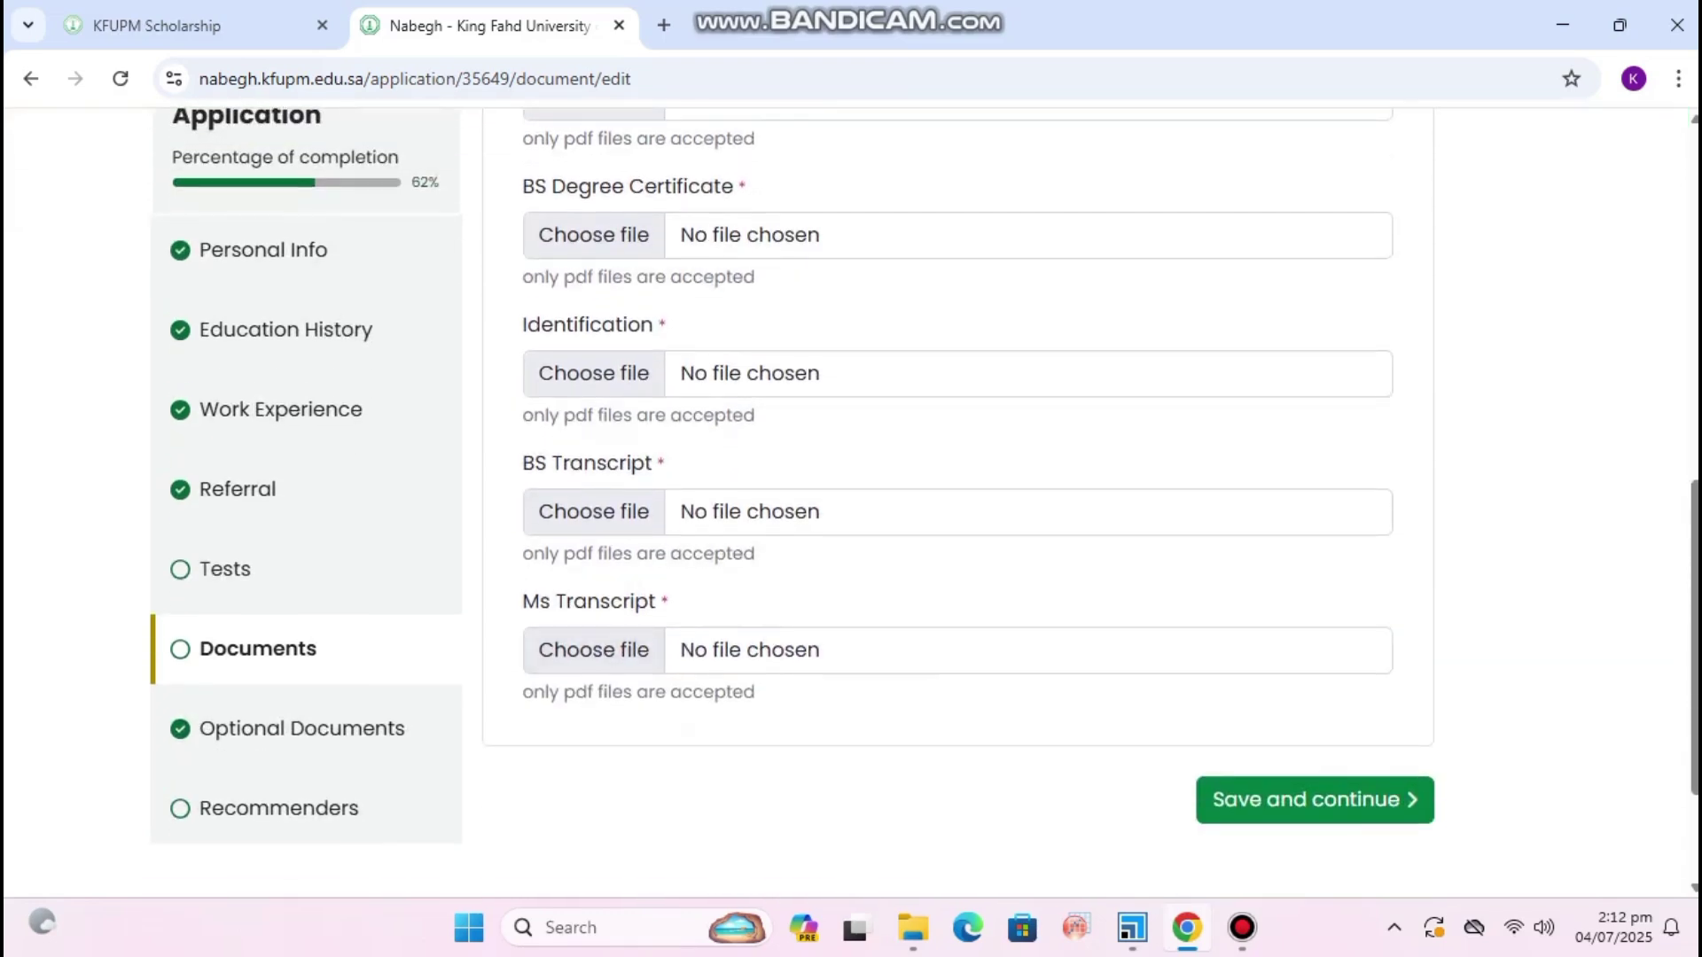
{"action": "scroll", "coordinate": [851, 503], "scroll_direction": "down", "scroll_amount": 2}
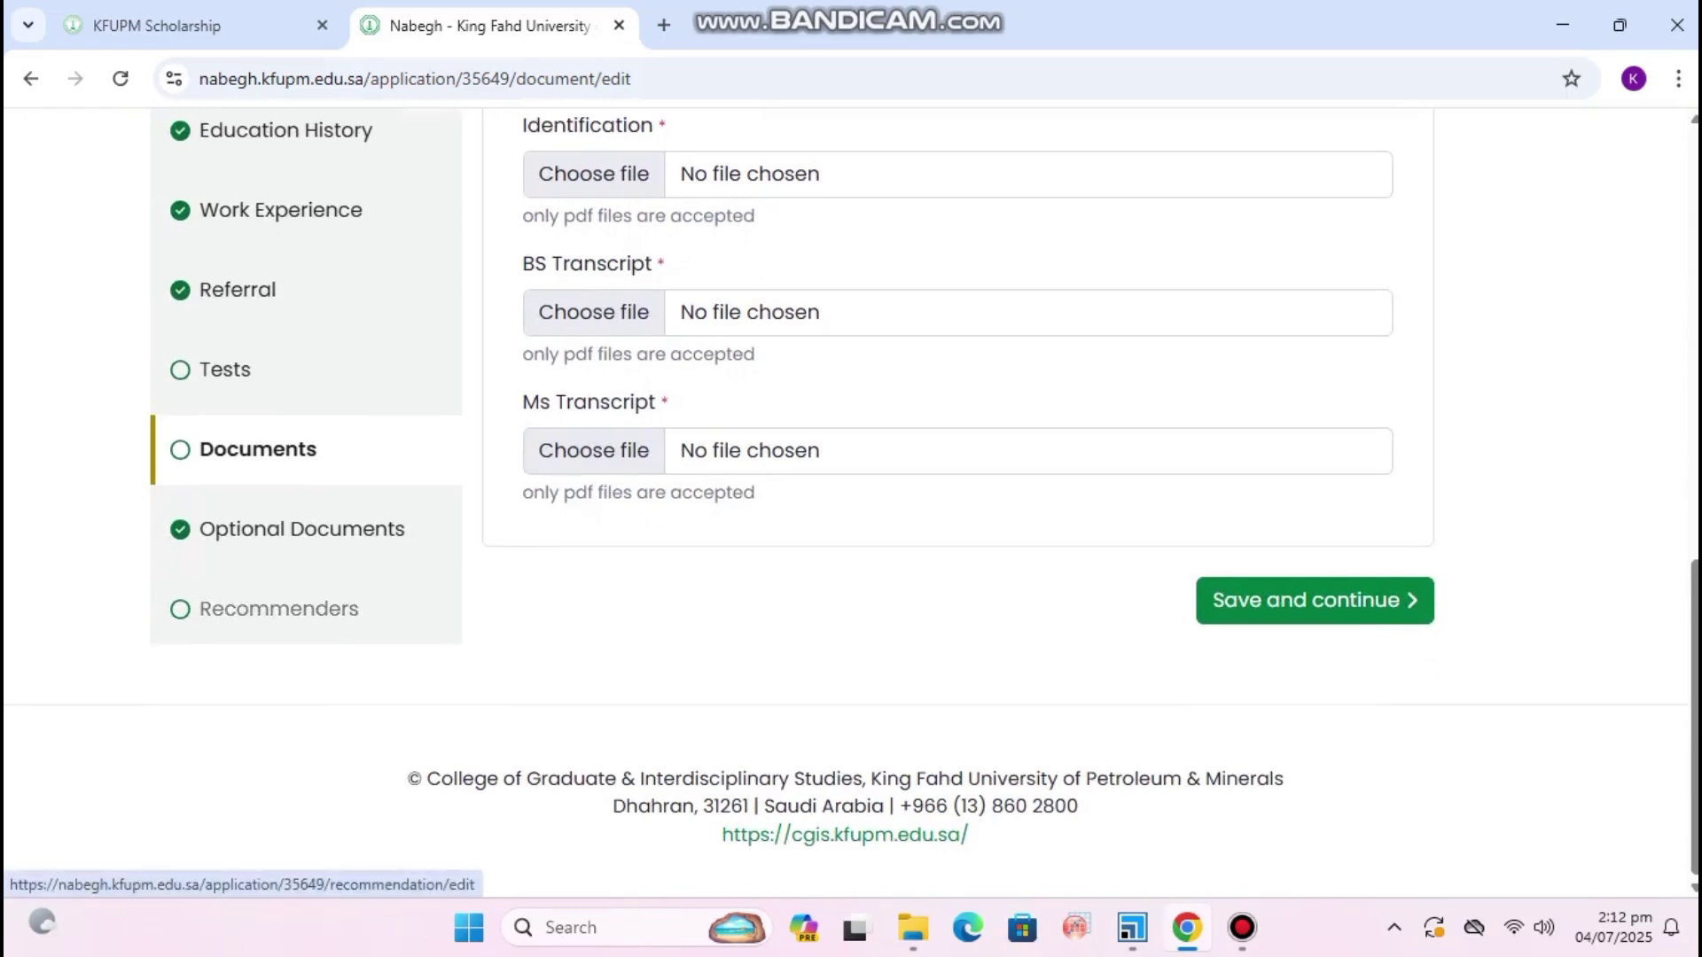
Reopen the Recommenders section and review its recommendation requirements and the Recommender 1 name and email fields.
{"action": "left_click", "coordinate": [280, 610]}
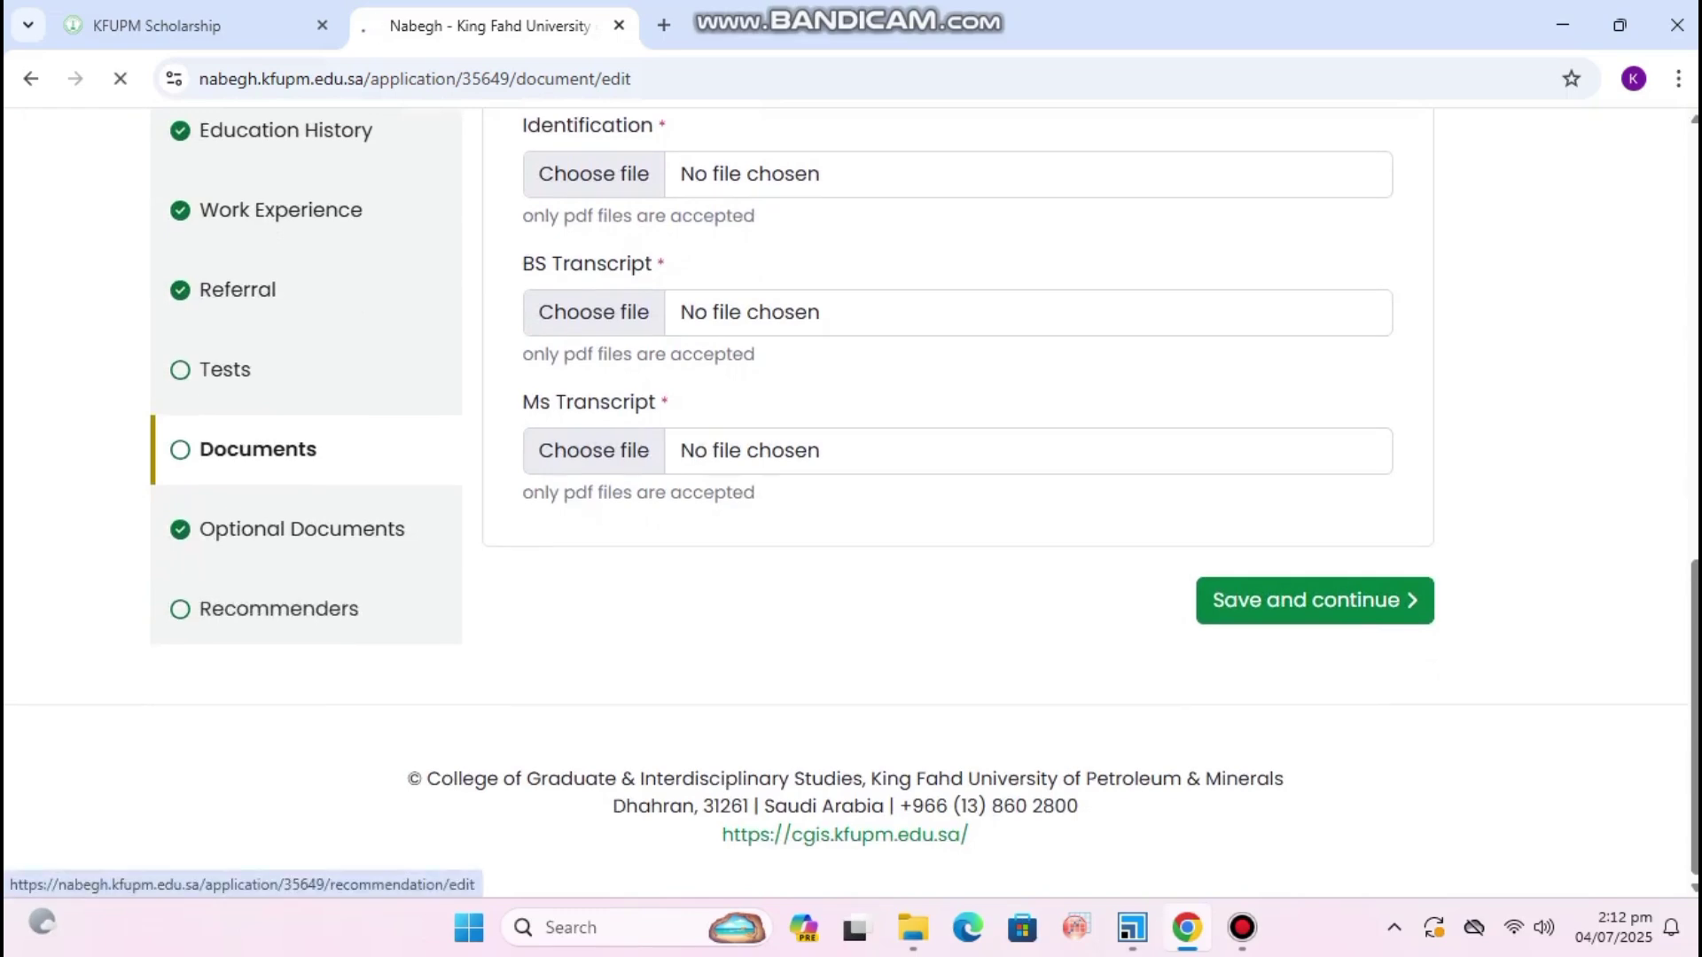
{"action": "scroll", "coordinate": [957, 567], "scroll_direction": "down", "scroll_amount": 5}
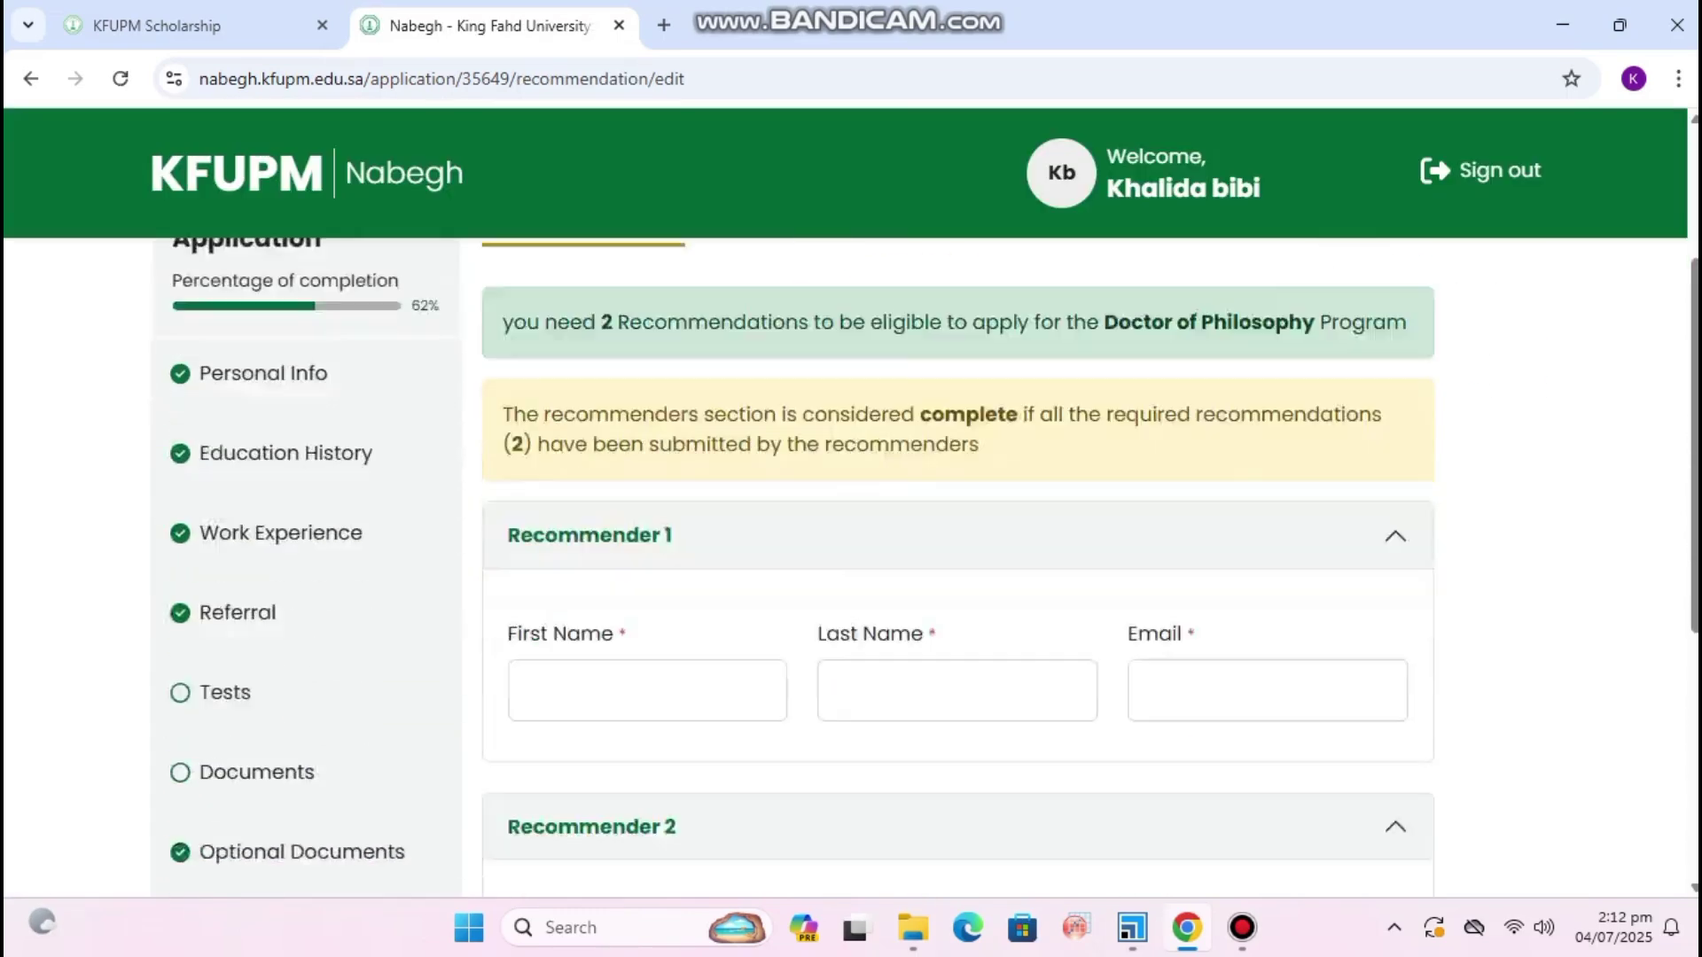